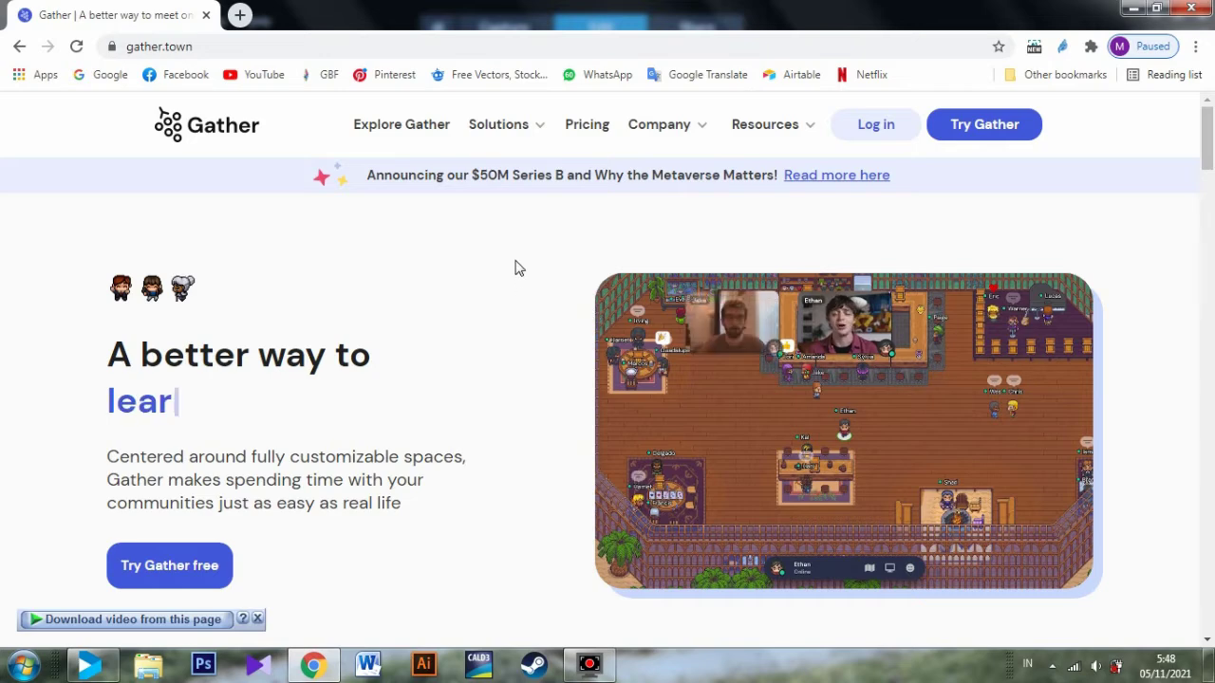
- Look through the Gather homepage down to the footer, examining its features, use cases and web address
{"action": "scroll", "coordinate": [516, 265], "scroll_direction": "down", "scroll_amount": 5}
{"action": "scroll", "coordinate": [515, 258], "scroll_direction": "down", "scroll_amount": 2}
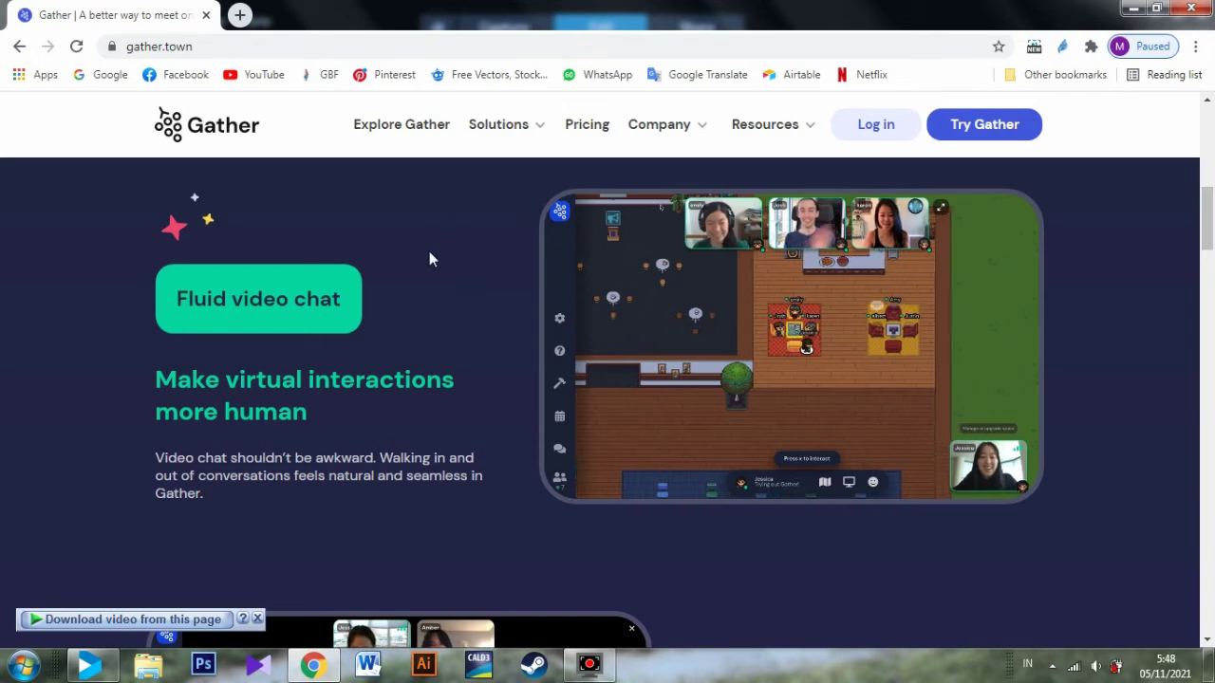
{"action": "scroll", "coordinate": [428, 257], "scroll_direction": "down", "scroll_amount": 3}
{"action": "scroll", "coordinate": [436, 254], "scroll_direction": "down", "scroll_amount": 2}
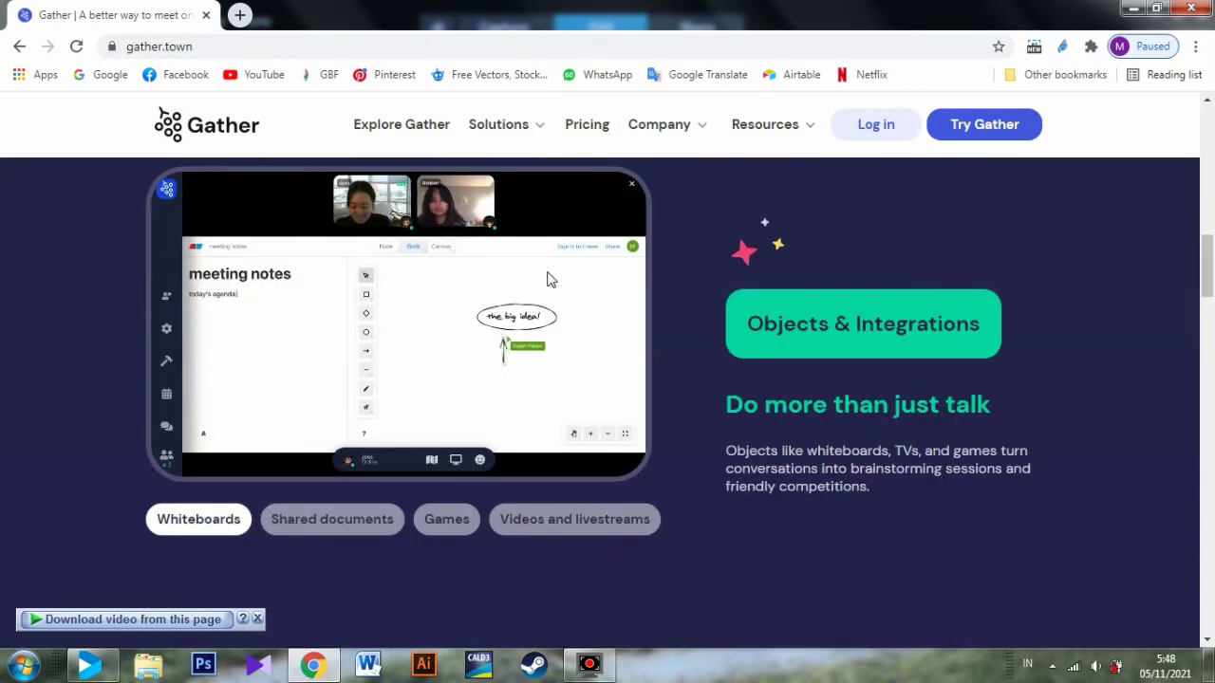
{"action": "scroll", "coordinate": [546, 278], "scroll_direction": "down", "scroll_amount": 4}
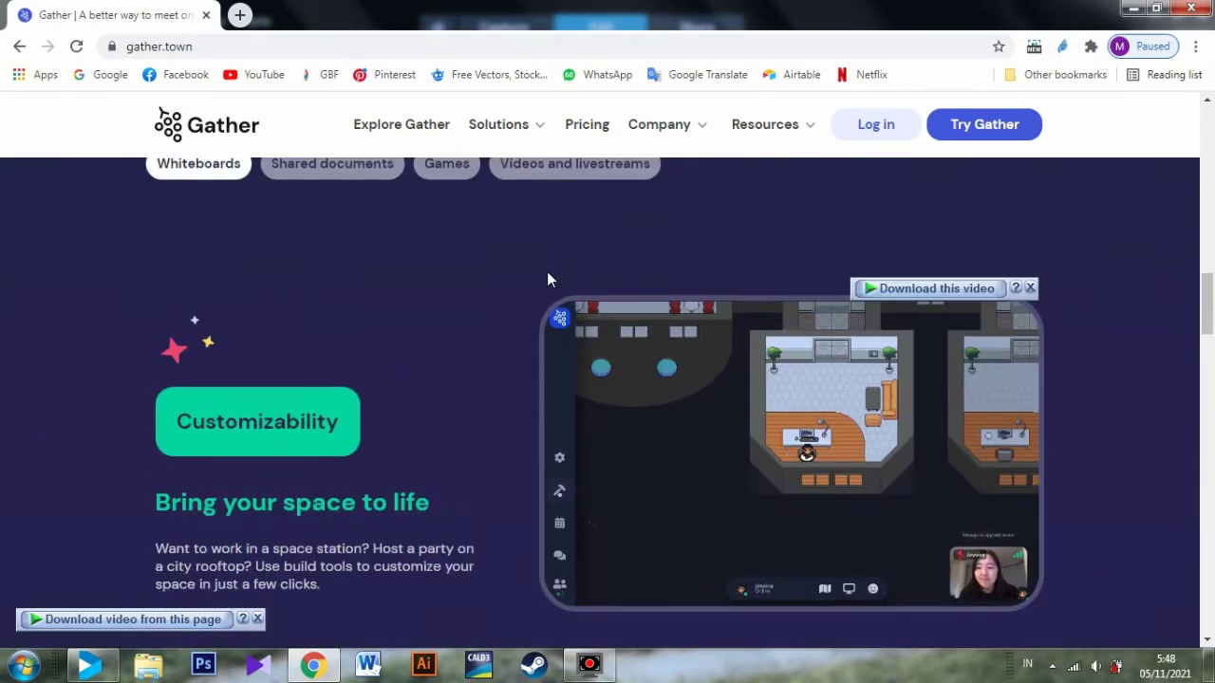
{"action": "scroll", "coordinate": [546, 274], "scroll_direction": "down", "scroll_amount": 2}
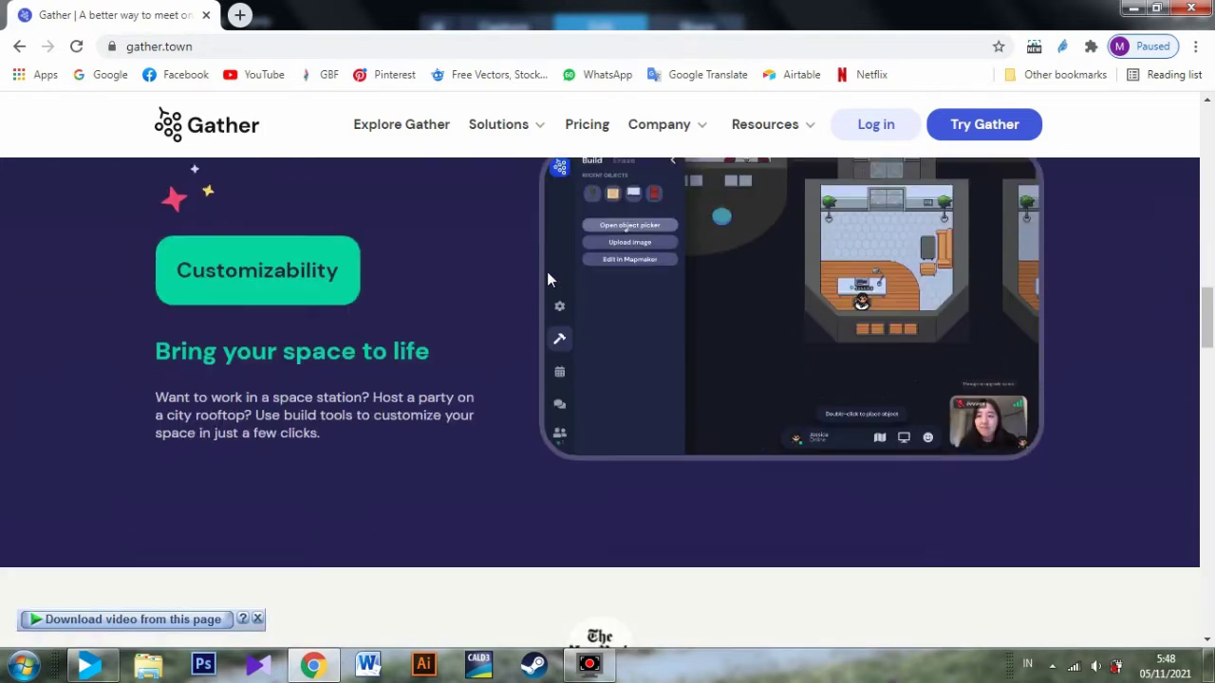
{"action": "scroll", "coordinate": [547, 274], "scroll_direction": "down", "scroll_amount": 2}
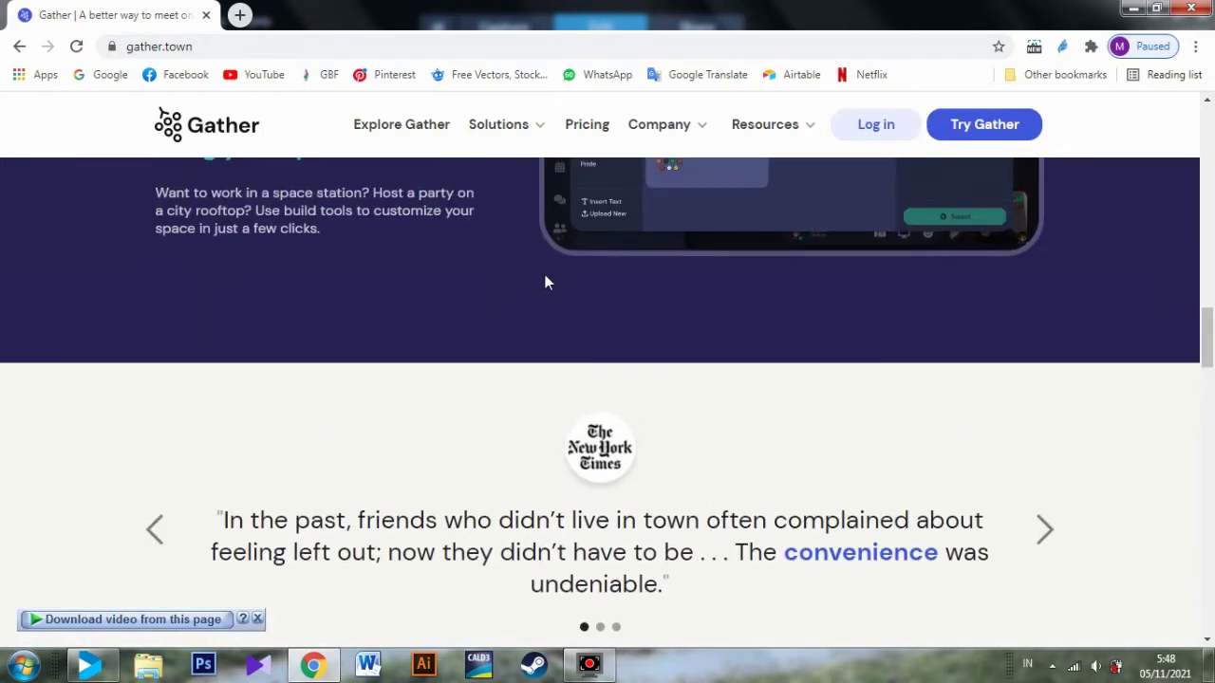
{"action": "scroll", "coordinate": [546, 275], "scroll_direction": "down", "scroll_amount": 3}
{"action": "scroll", "coordinate": [546, 274], "scroll_direction": "down", "scroll_amount": 4}
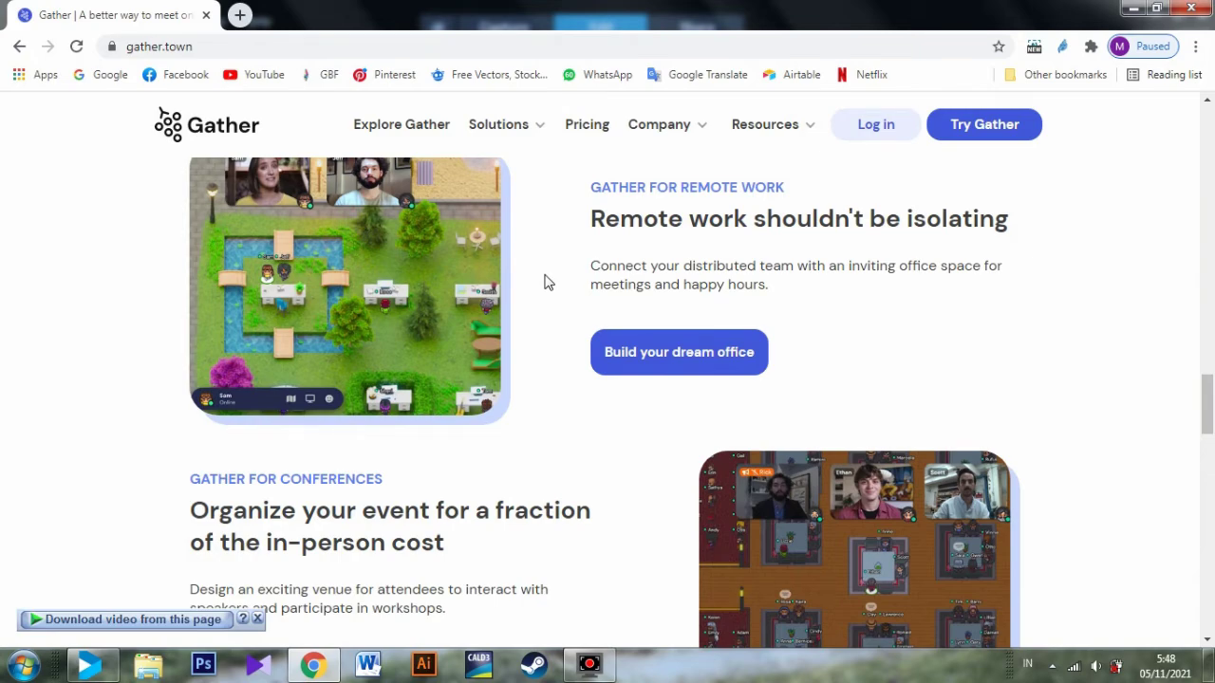
{"action": "scroll", "coordinate": [546, 280], "scroll_direction": "down", "scroll_amount": 2}
{"action": "scroll", "coordinate": [545, 280], "scroll_direction": "down", "scroll_amount": 3}
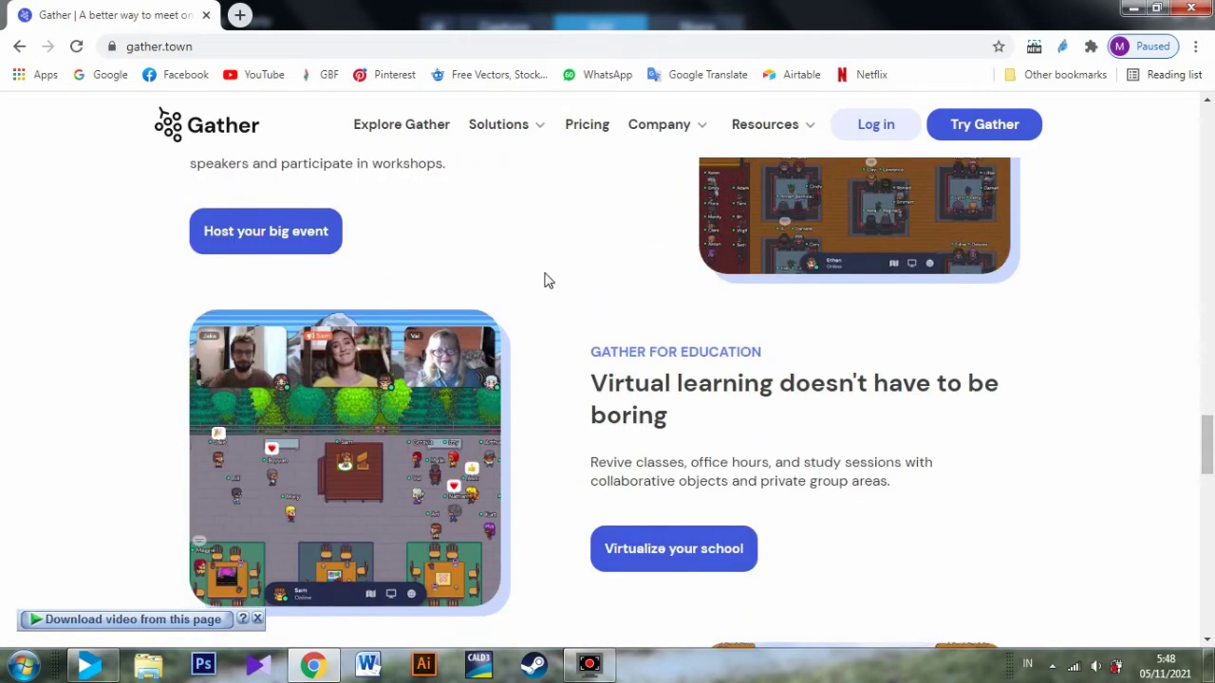
{"action": "scroll", "coordinate": [546, 280], "scroll_direction": "down", "scroll_amount": 4}
{"action": "scroll", "coordinate": [546, 279], "scroll_direction": "down", "scroll_amount": 4}
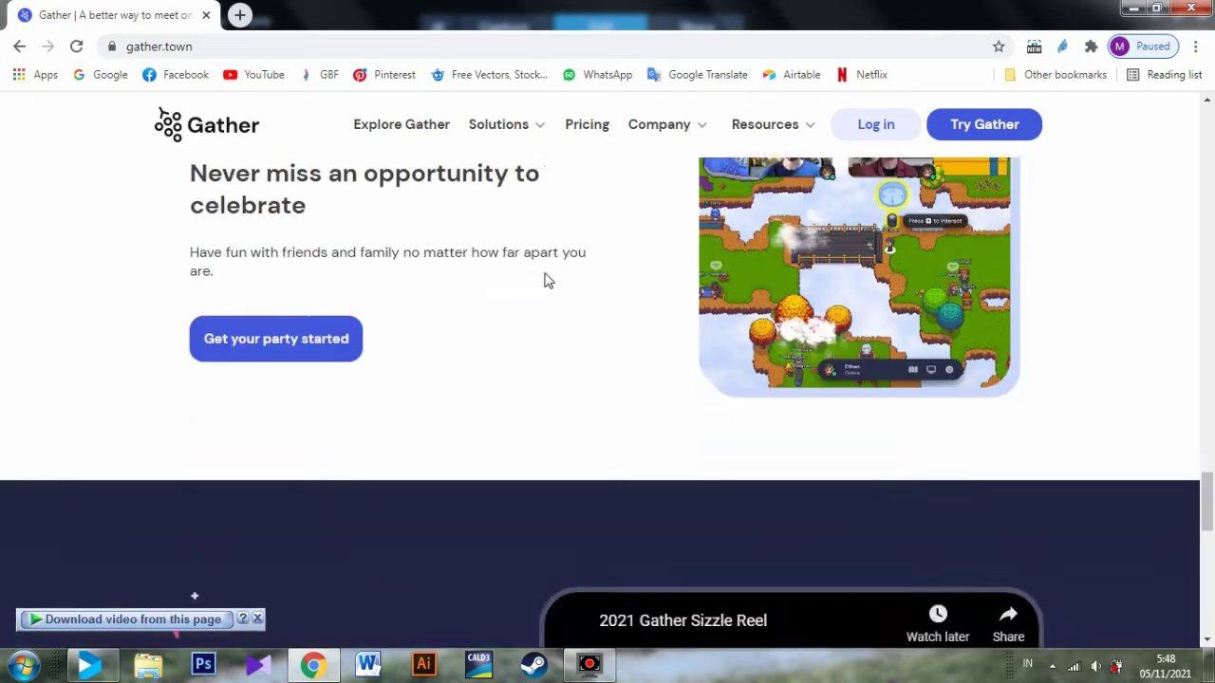
{"action": "scroll", "coordinate": [545, 279], "scroll_direction": "down", "scroll_amount": 4}
{"action": "scroll", "coordinate": [546, 277], "scroll_direction": "down", "scroll_amount": 4}
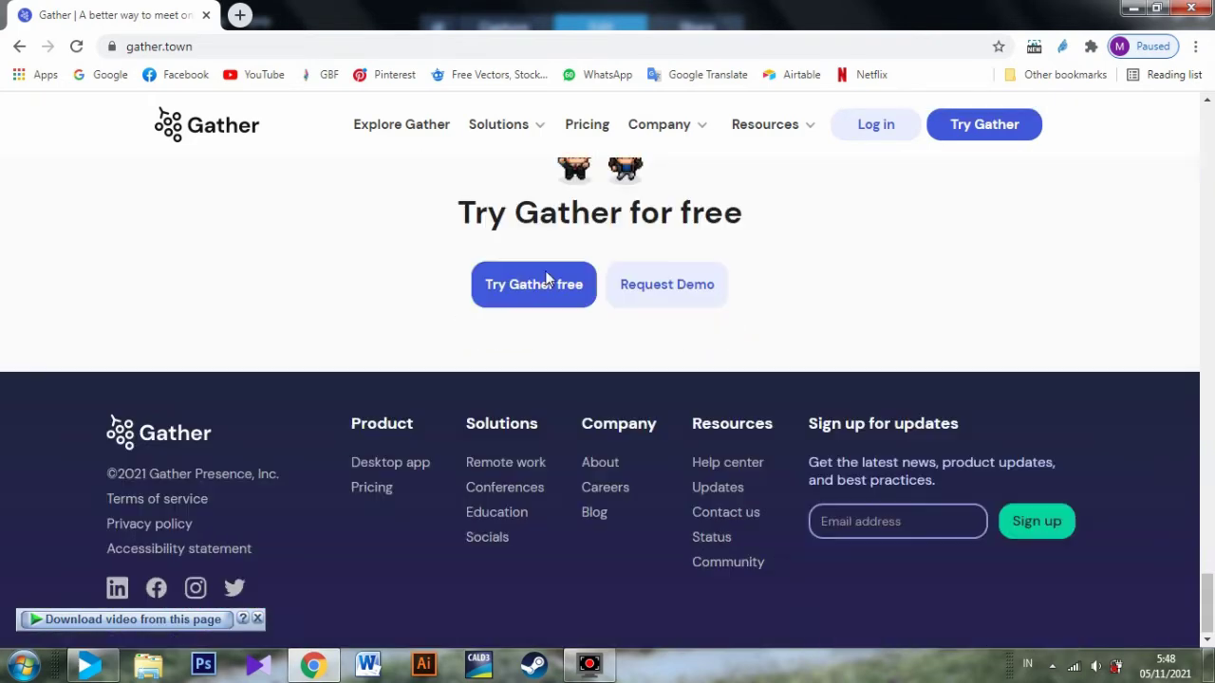
{"action": "scroll", "coordinate": [546, 278], "scroll_direction": "up", "scroll_amount": 15}
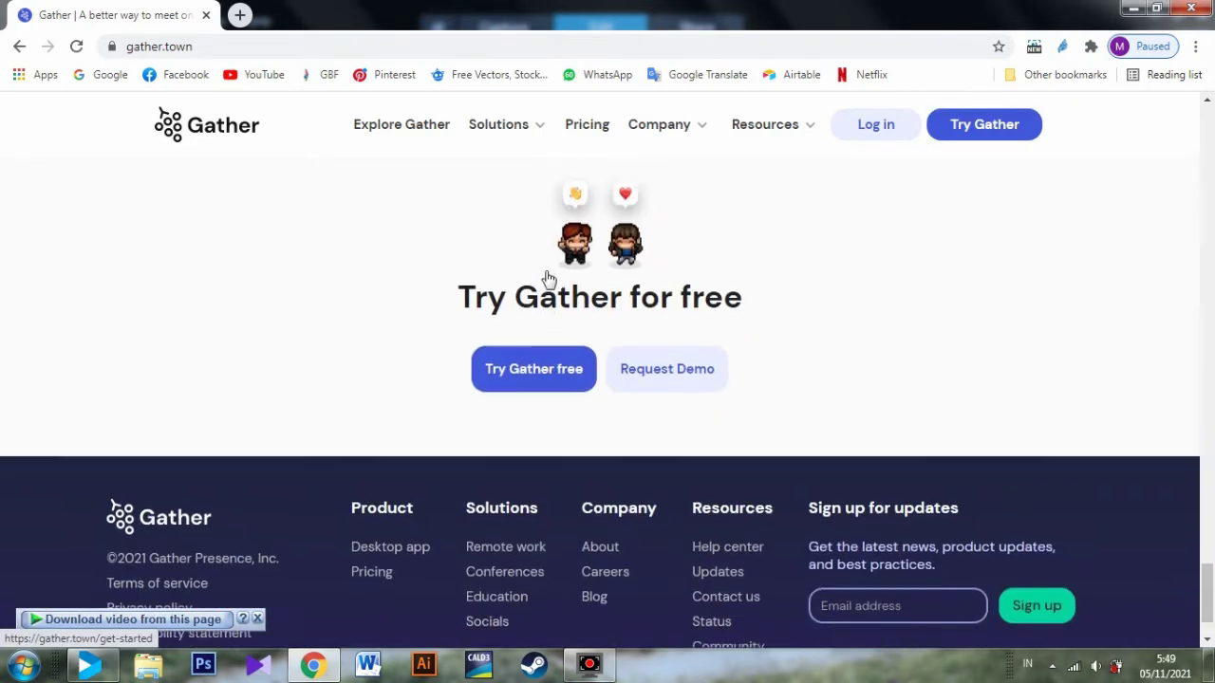
{"action": "scroll", "coordinate": [546, 279], "scroll_direction": "up", "scroll_amount": 20}
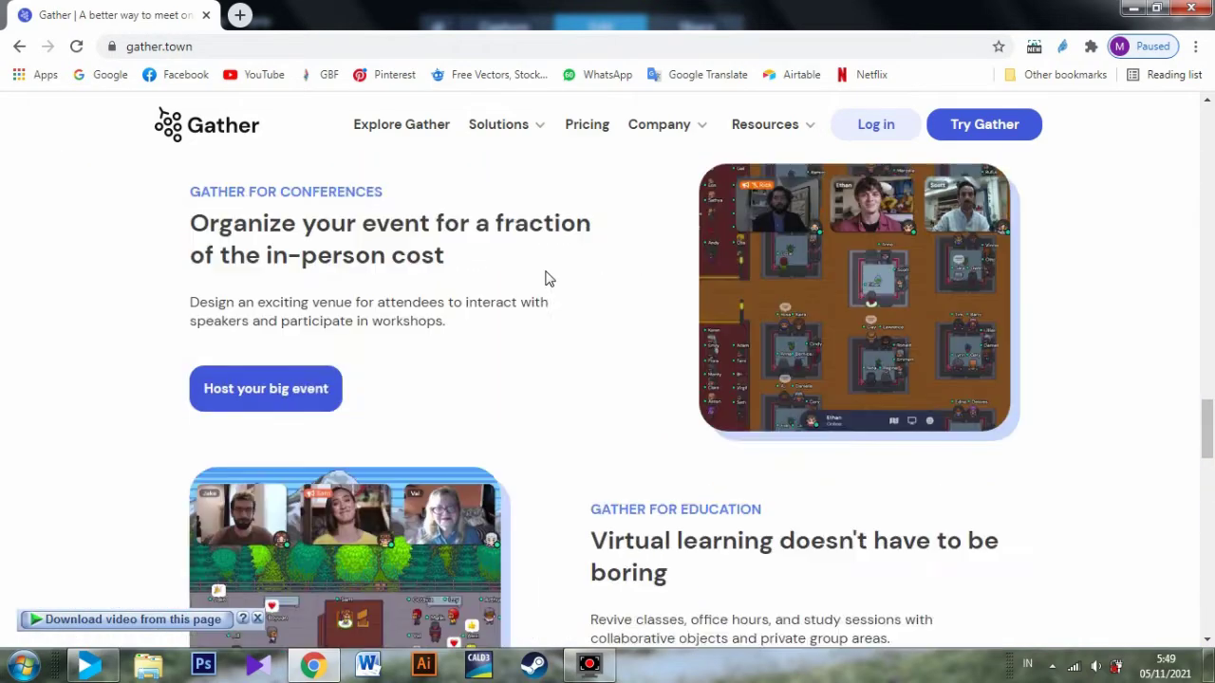
{"action": "scroll", "coordinate": [546, 279], "scroll_direction": "up", "scroll_amount": 8}
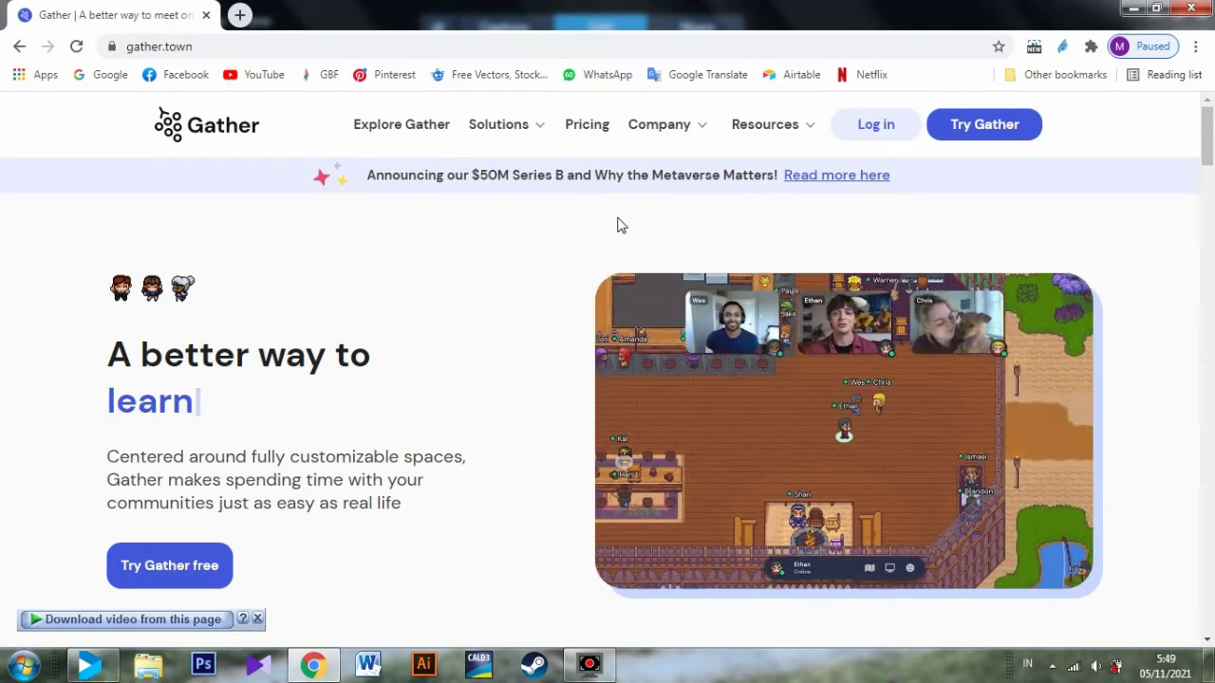
{"action": "scroll", "coordinate": [601, 266], "scroll_direction": "down", "scroll_amount": 5}
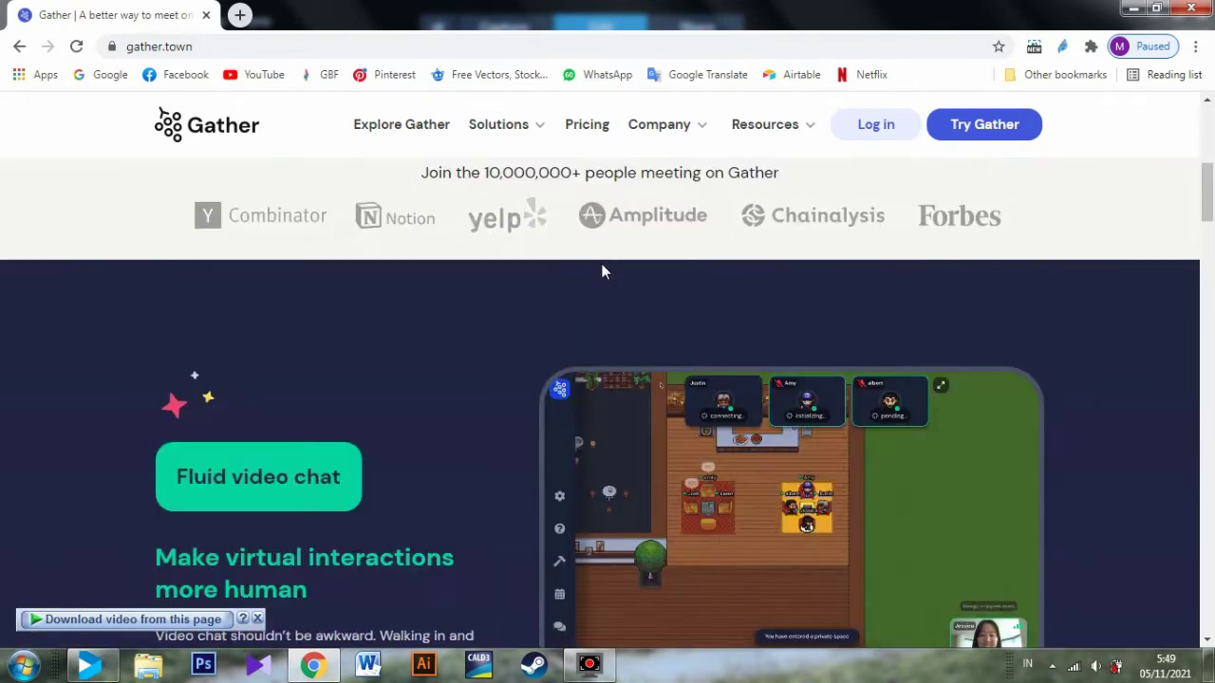
{"action": "scroll", "coordinate": [598, 261], "scroll_direction": "up", "scroll_amount": 5}
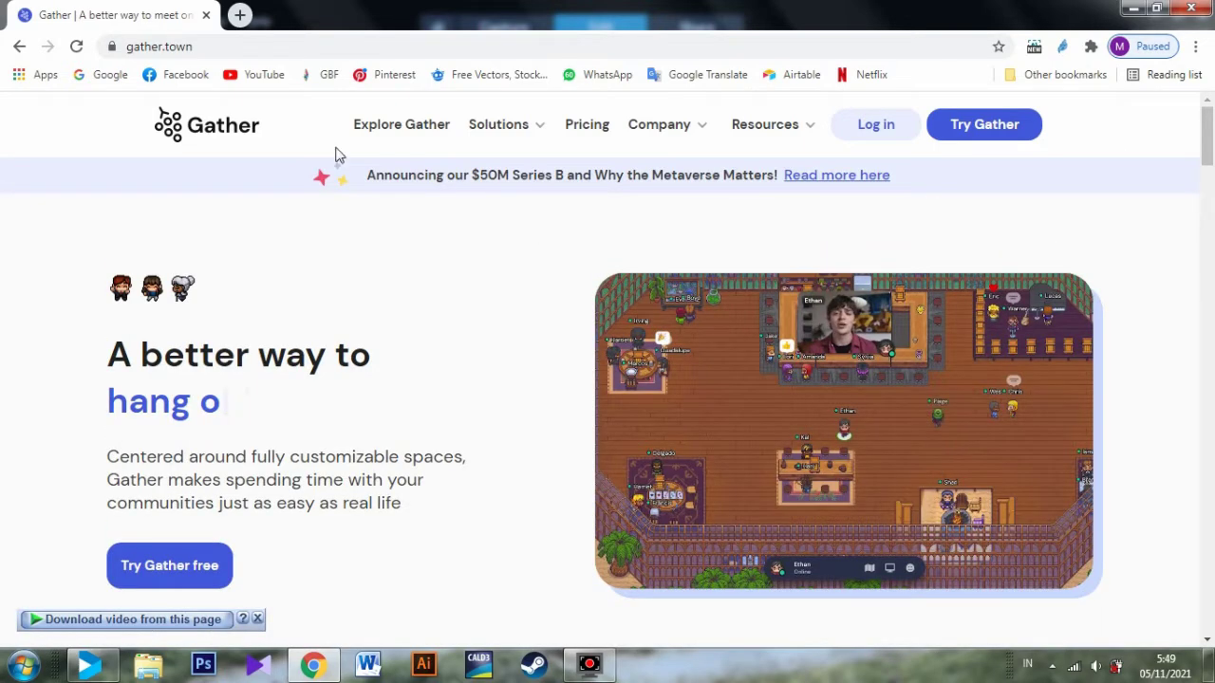
{"action": "left_click", "coordinate": [210, 49]}
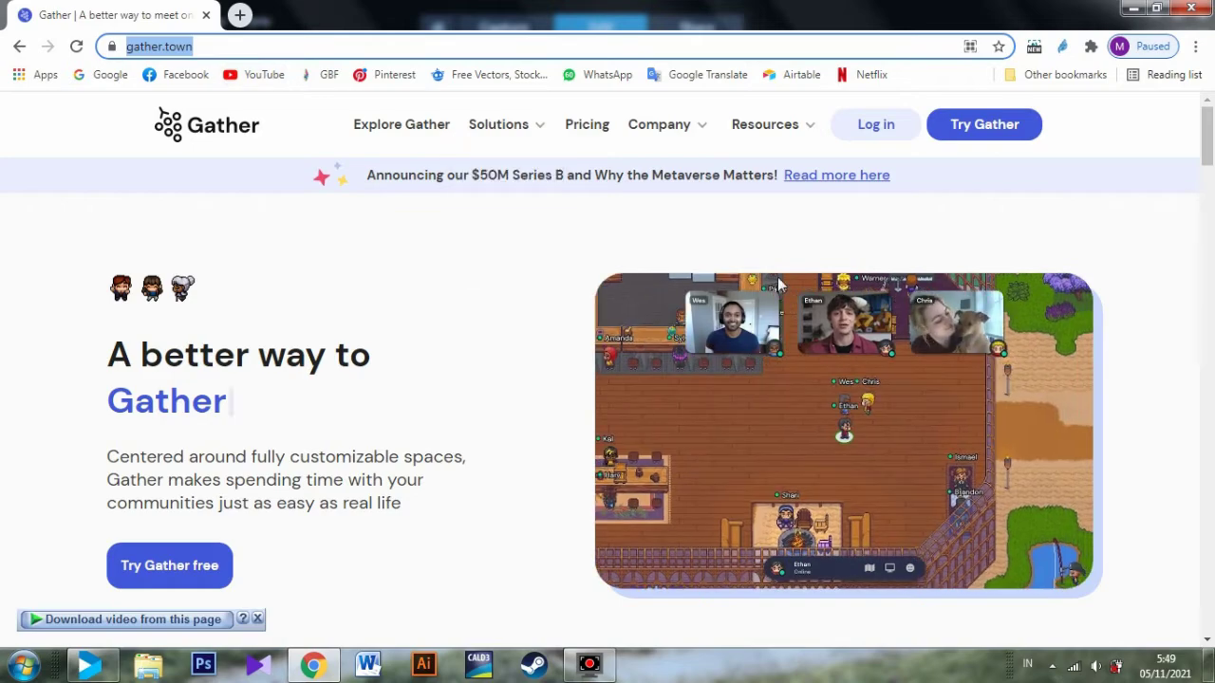
{"action": "scroll", "coordinate": [778, 282], "scroll_direction": "down", "scroll_amount": 5}
{"action": "scroll", "coordinate": [776, 272], "scroll_direction": "down", "scroll_amount": 5}
{"action": "scroll", "coordinate": [776, 272], "scroll_direction": "up", "scroll_amount": 10}
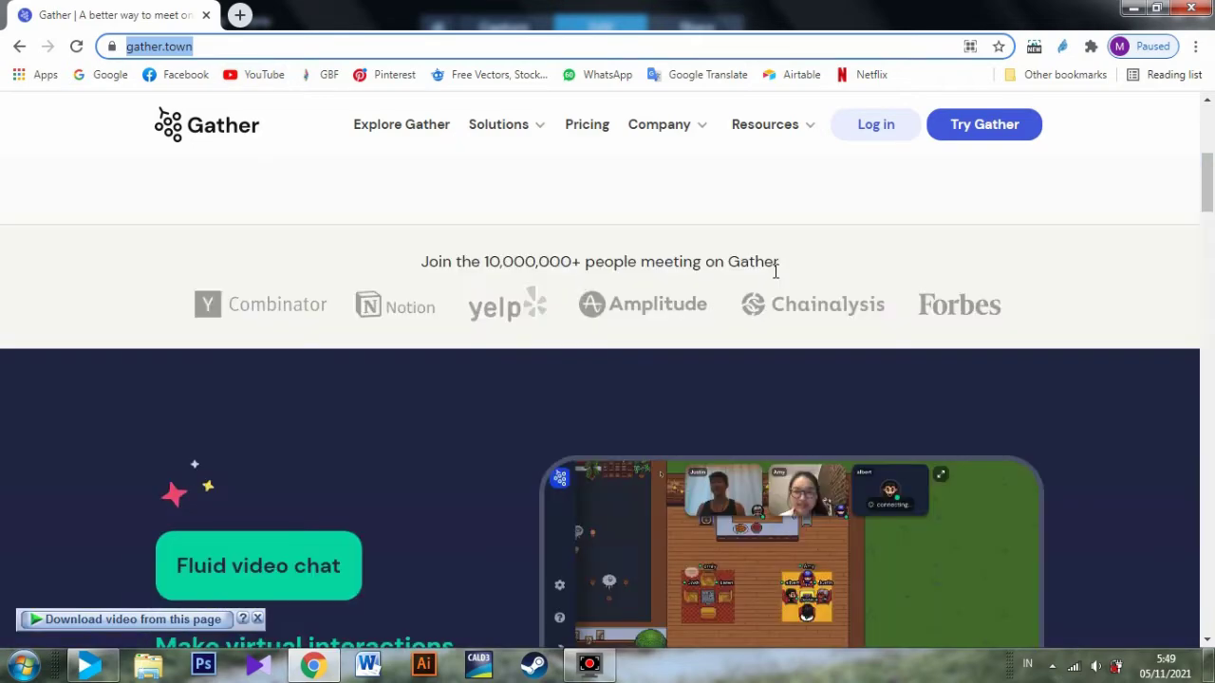
- Log in to Gather through Google sign-in with the existing Google account
{"action": "left_click", "coordinate": [870, 126]}
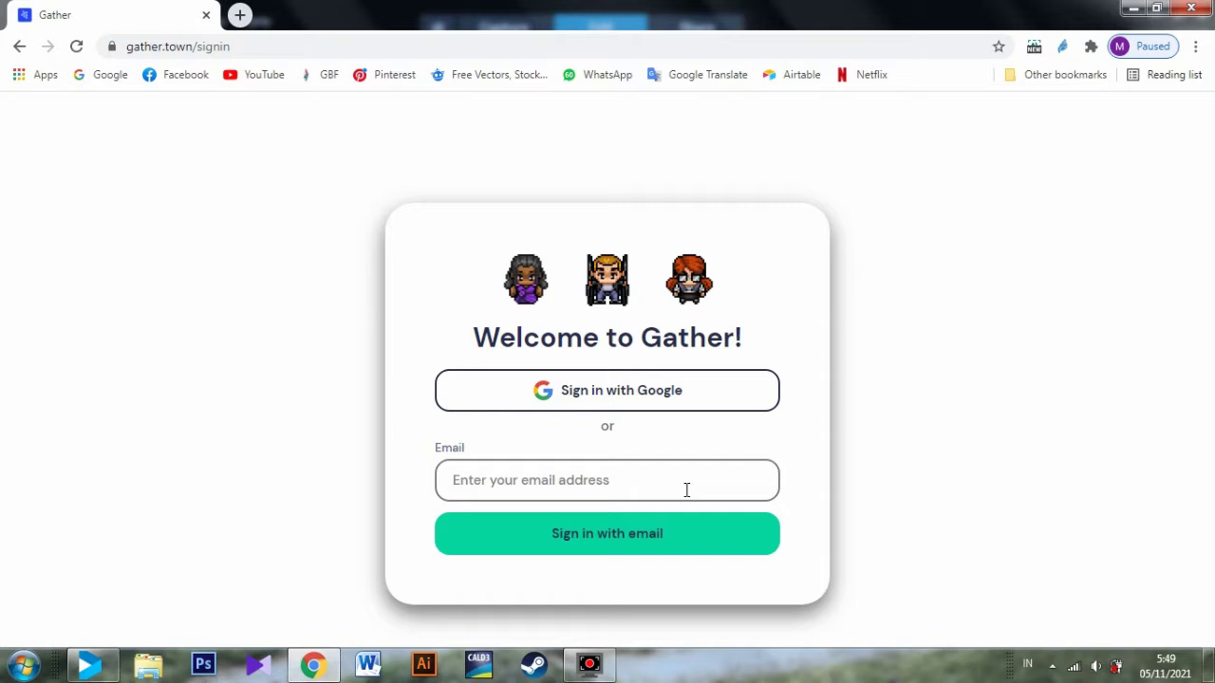
{"action": "left_click", "coordinate": [686, 393]}
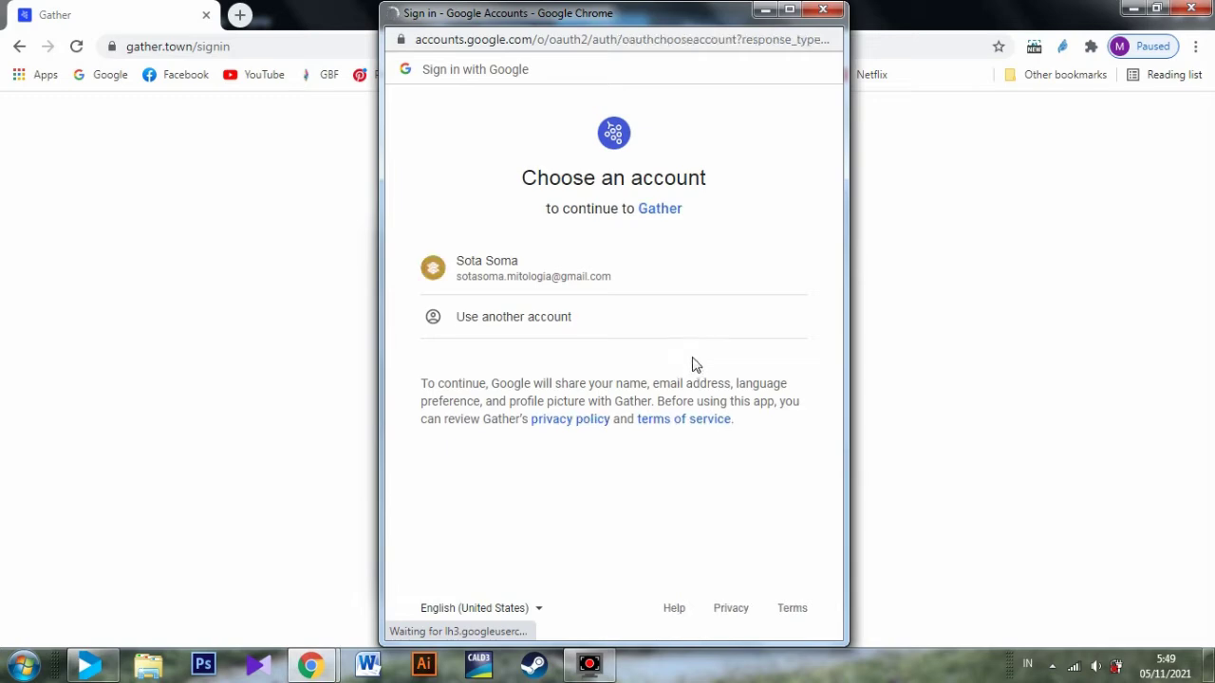
{"action": "left_click", "coordinate": [650, 276]}
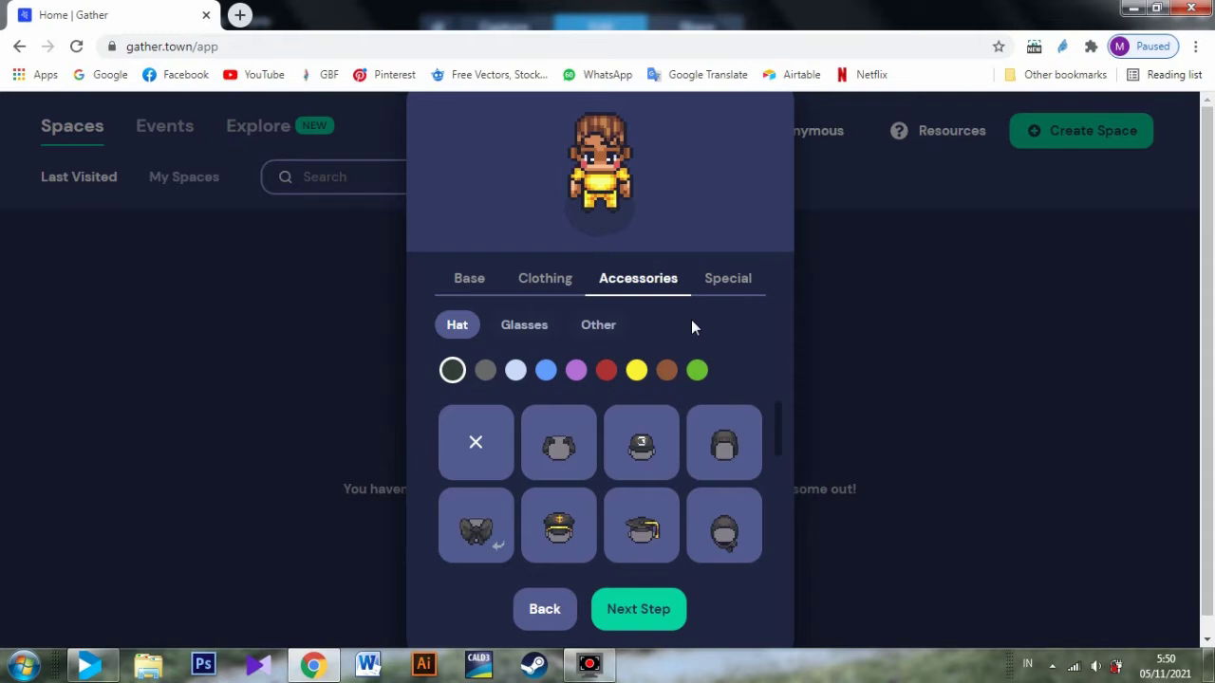
- Give the avatar the straw hat from the hat accessories
{"action": "scroll", "coordinate": [749, 458], "scroll_direction": "down", "scroll_amount": 5}
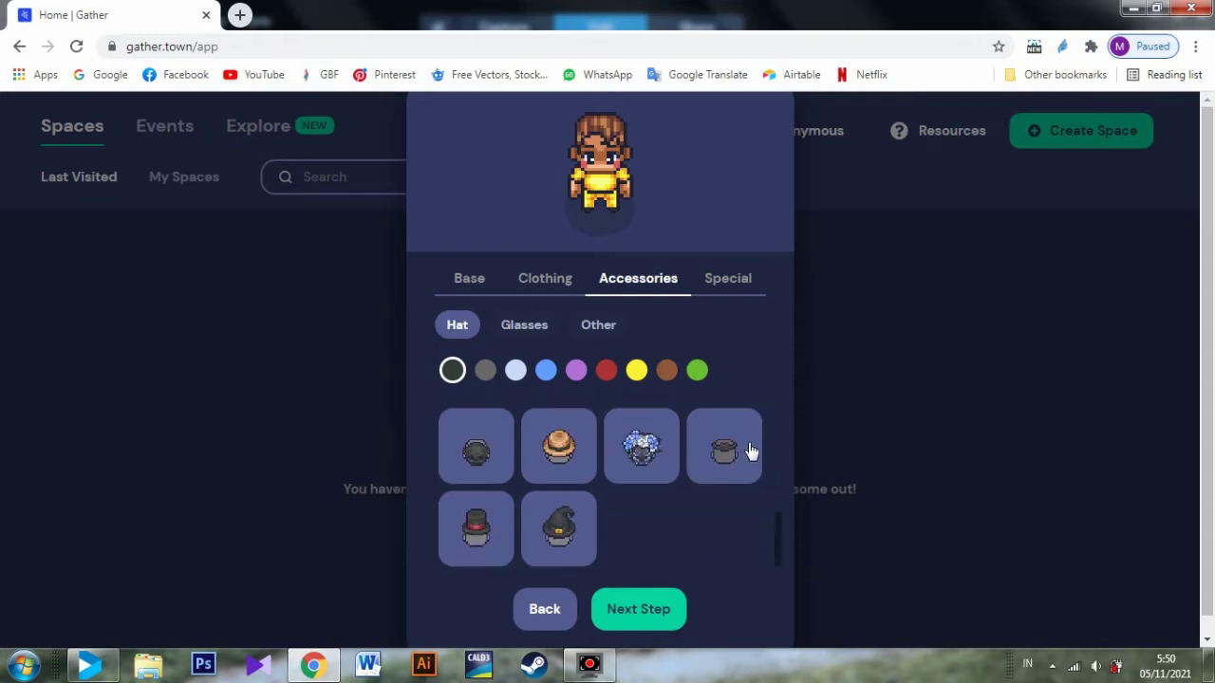
{"action": "left_click", "coordinate": [557, 462]}
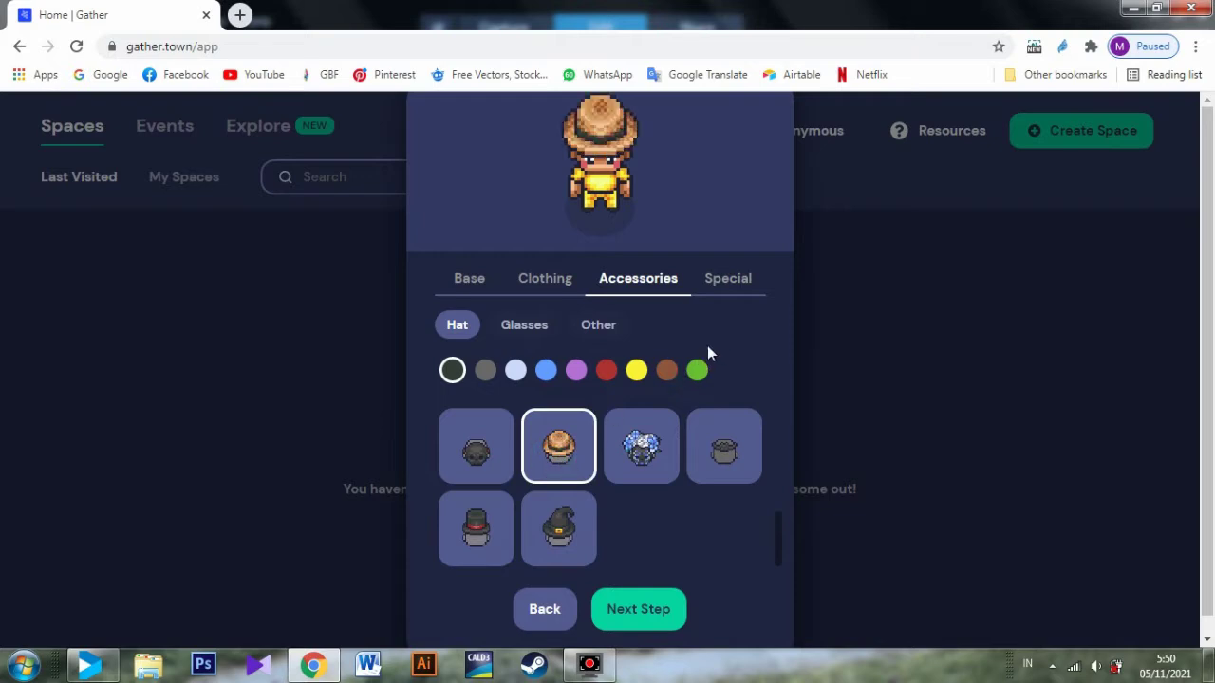
- Dress the avatar in the black suit top with a tie and set the top's colour to red
{"action": "left_click", "coordinate": [541, 280]}
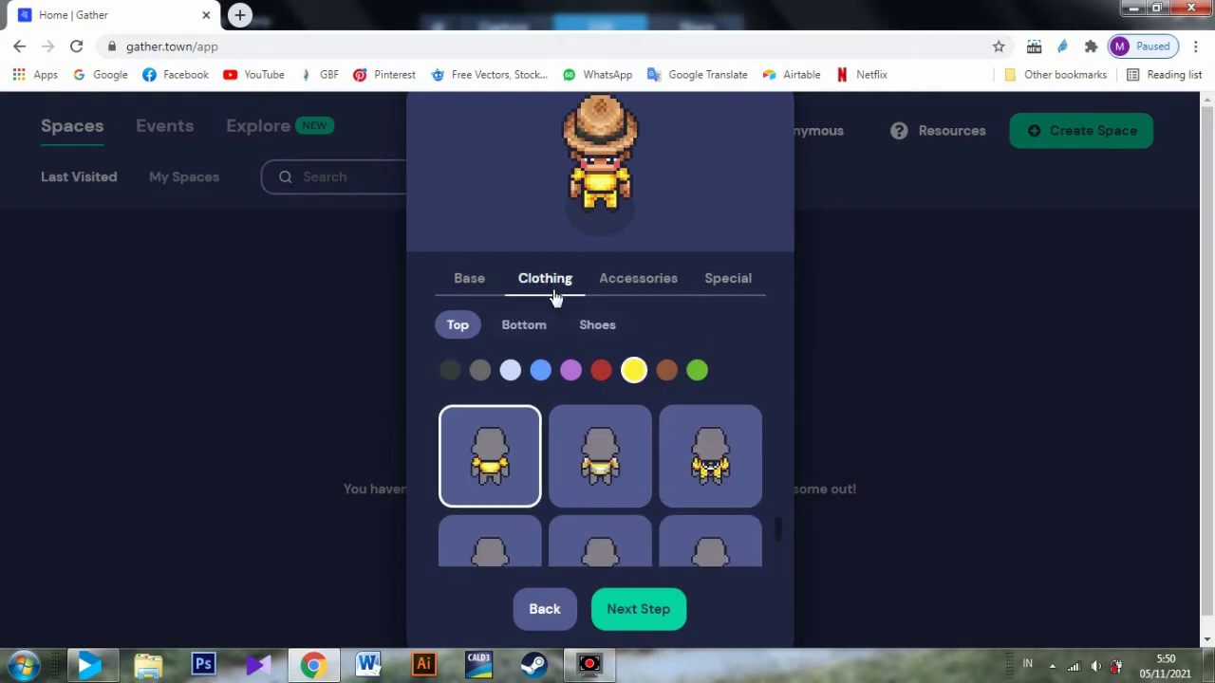
{"action": "scroll", "coordinate": [705, 444], "scroll_direction": "down", "scroll_amount": 3}
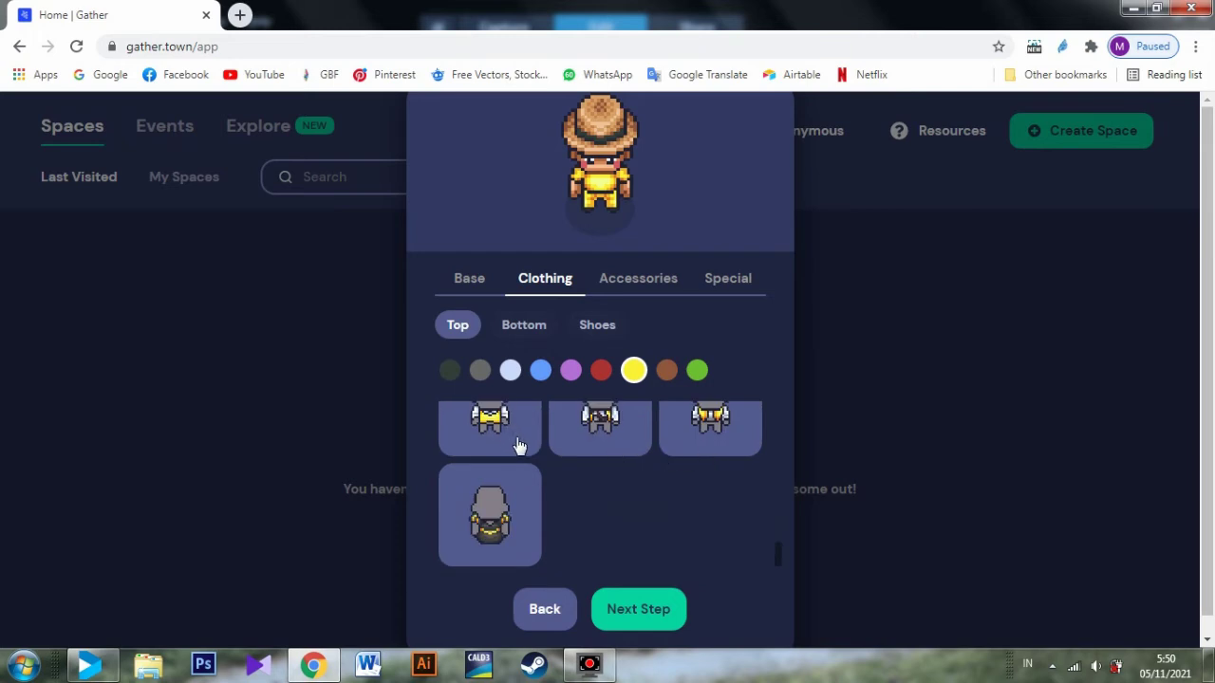
{"action": "scroll", "coordinate": [521, 446], "scroll_direction": "up", "scroll_amount": 3}
{"action": "scroll", "coordinate": [523, 442], "scroll_direction": "down", "scroll_amount": 3}
{"action": "scroll", "coordinate": [528, 443], "scroll_direction": "up", "scroll_amount": 5}
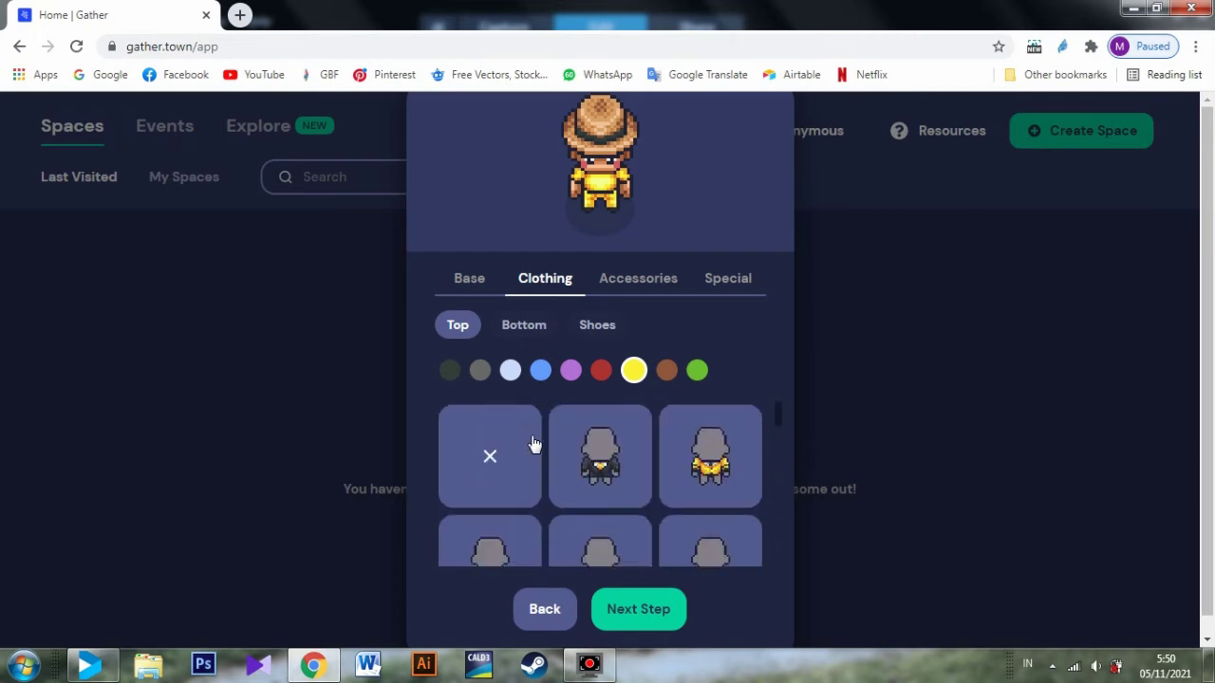
{"action": "scroll", "coordinate": [541, 448], "scroll_direction": "down", "scroll_amount": 1}
{"action": "scroll", "coordinate": [544, 450], "scroll_direction": "down", "scroll_amount": 2}
{"action": "scroll", "coordinate": [613, 453], "scroll_direction": "up", "scroll_amount": 3}
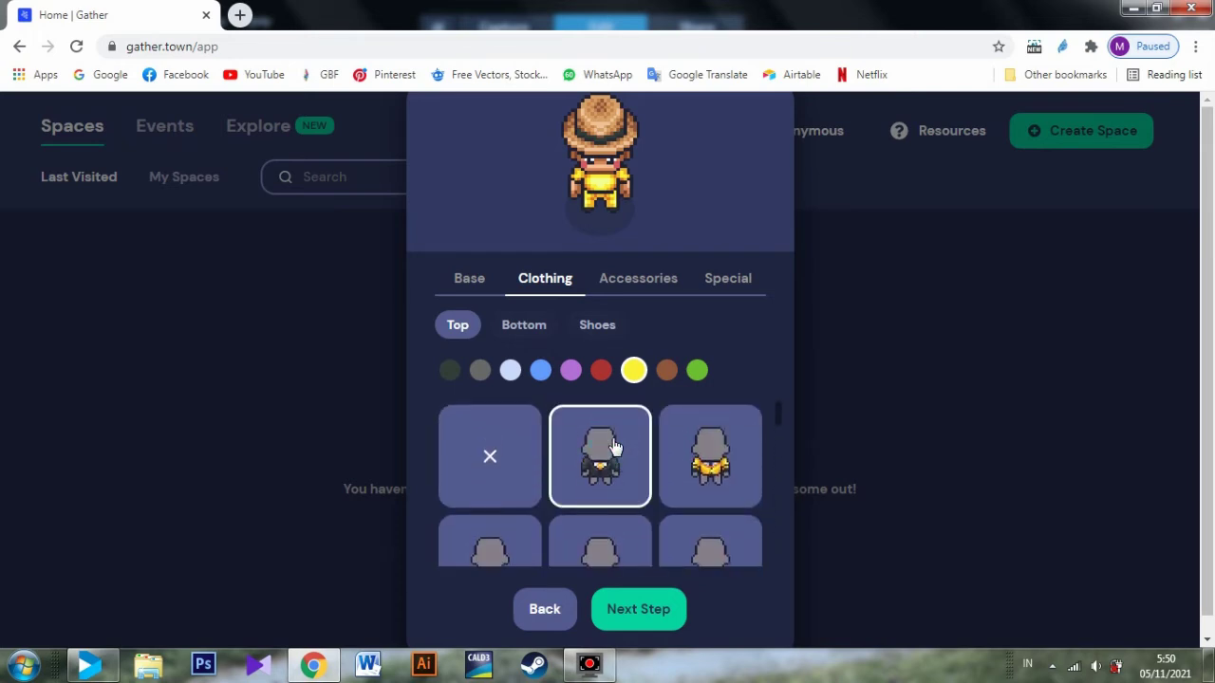
{"action": "left_click", "coordinate": [629, 450]}
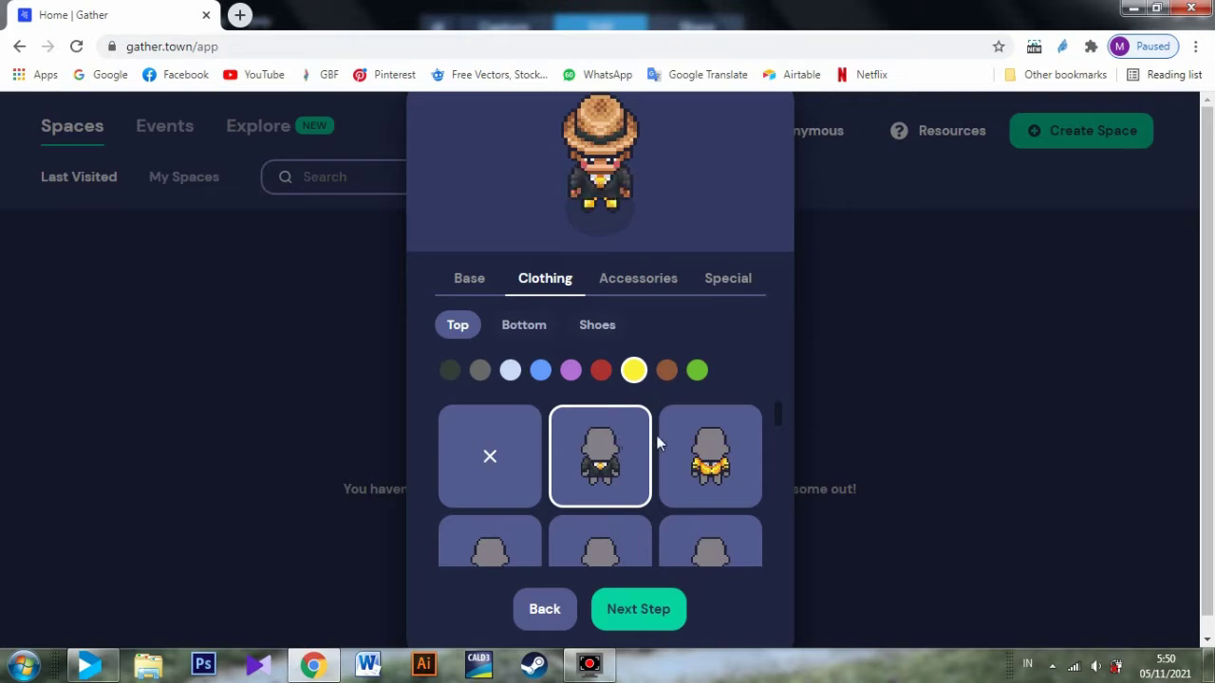
{"action": "left_click", "coordinate": [602, 374]}
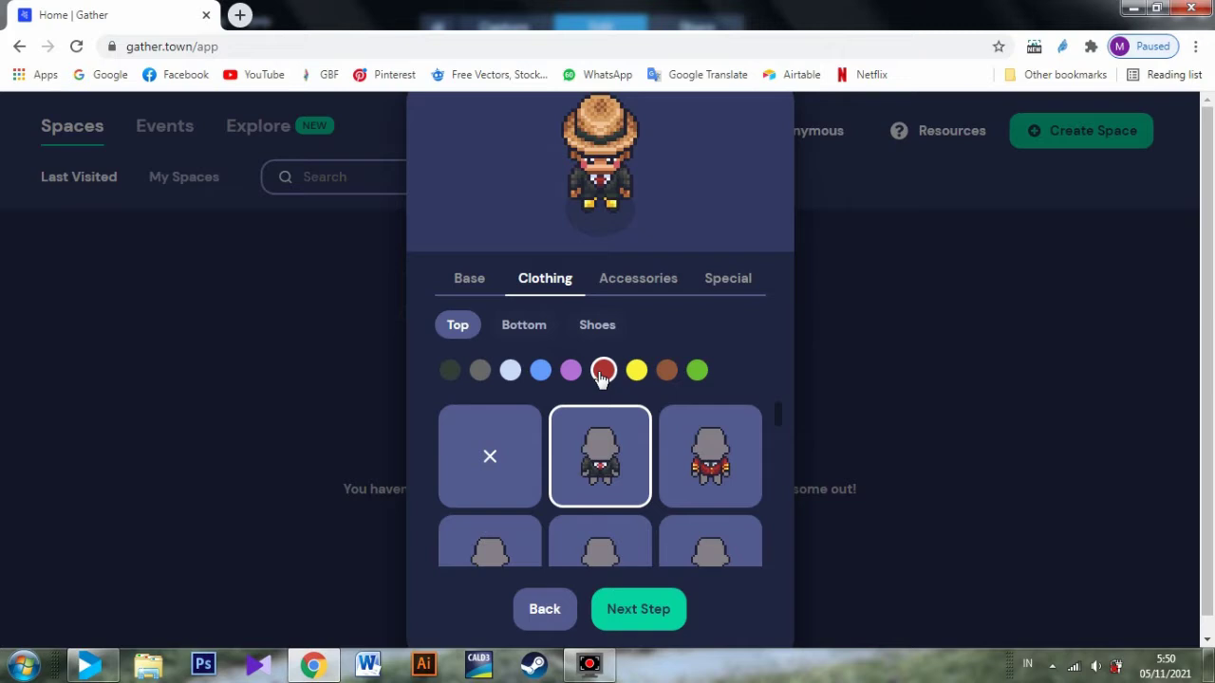
- Try the yellow skirt as the avatar's bottom and switch back to the yellow trousers
{"action": "left_click", "coordinate": [523, 330]}
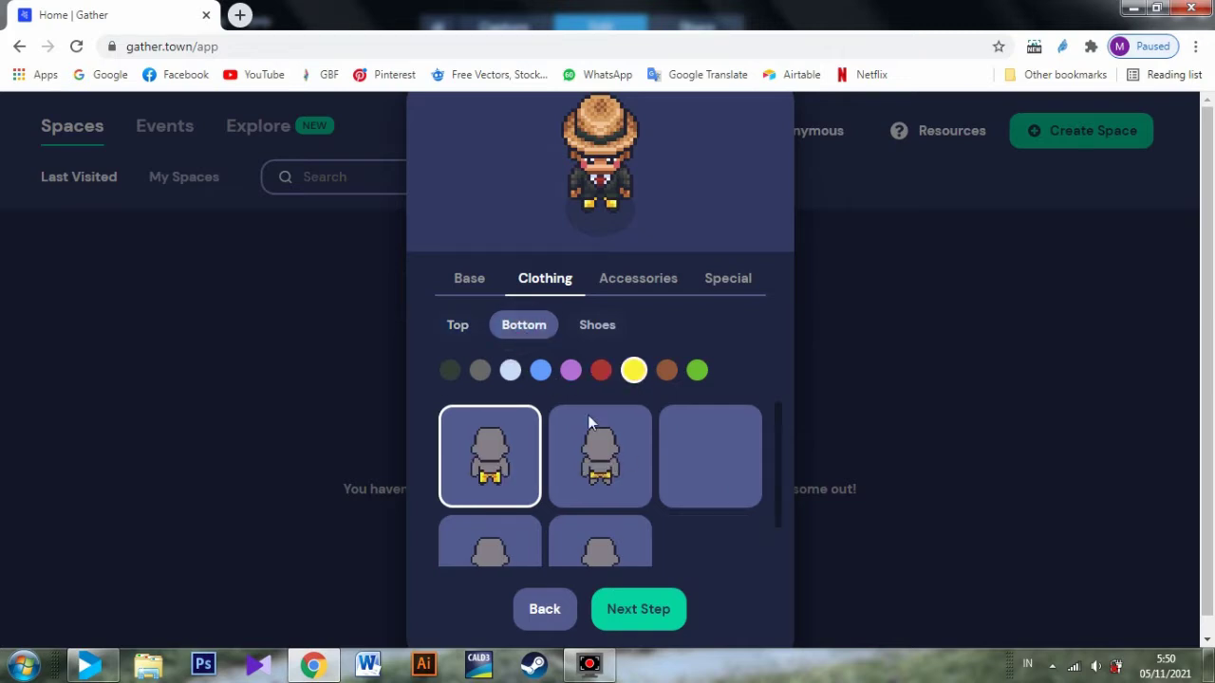
{"action": "scroll", "coordinate": [607, 436], "scroll_direction": "down", "scroll_amount": 1}
{"action": "left_click", "coordinate": [492, 524]}
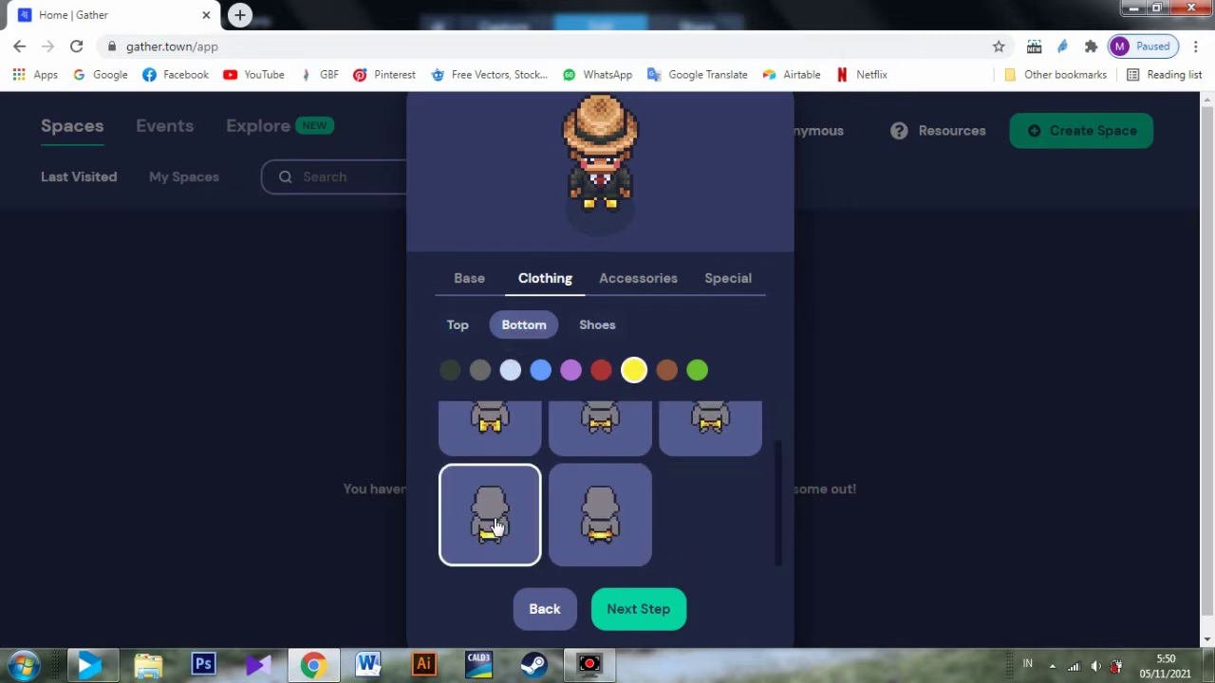
{"action": "scroll", "coordinate": [534, 496], "scroll_direction": "up", "scroll_amount": 1}
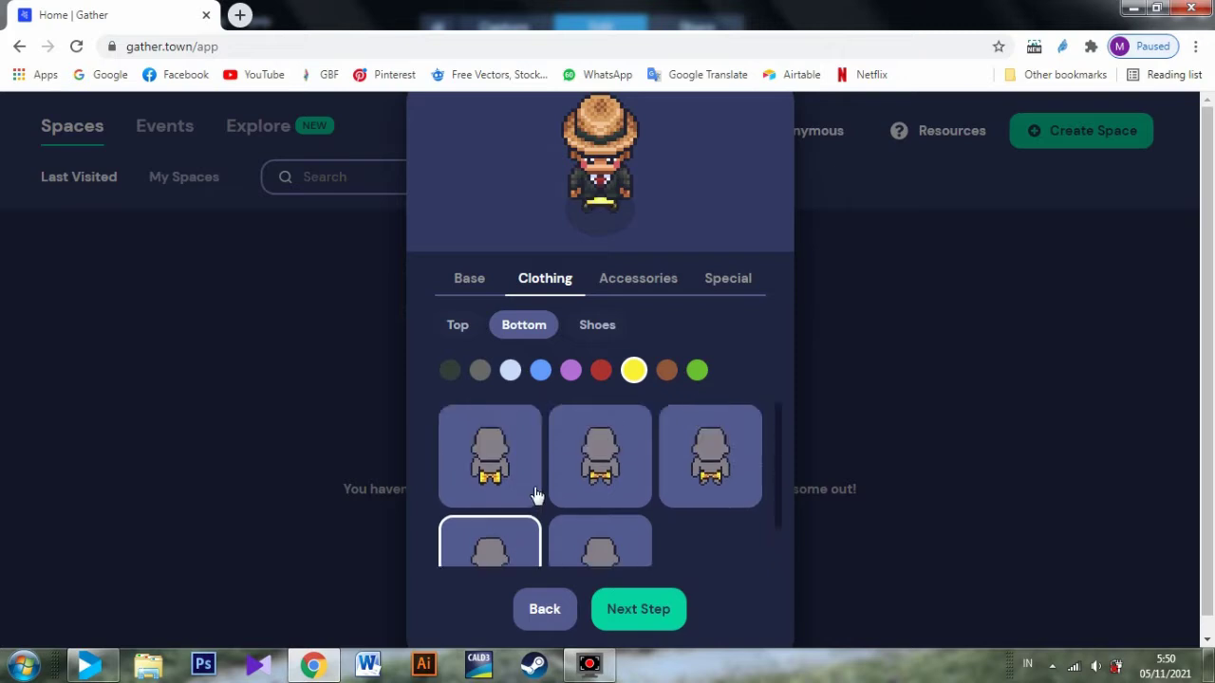
{"action": "scroll", "coordinate": [517, 479], "scroll_direction": "down", "scroll_amount": 1}
{"action": "left_click", "coordinate": [491, 439]}
{"action": "scroll", "coordinate": [491, 432], "scroll_direction": "up", "scroll_amount": 1}
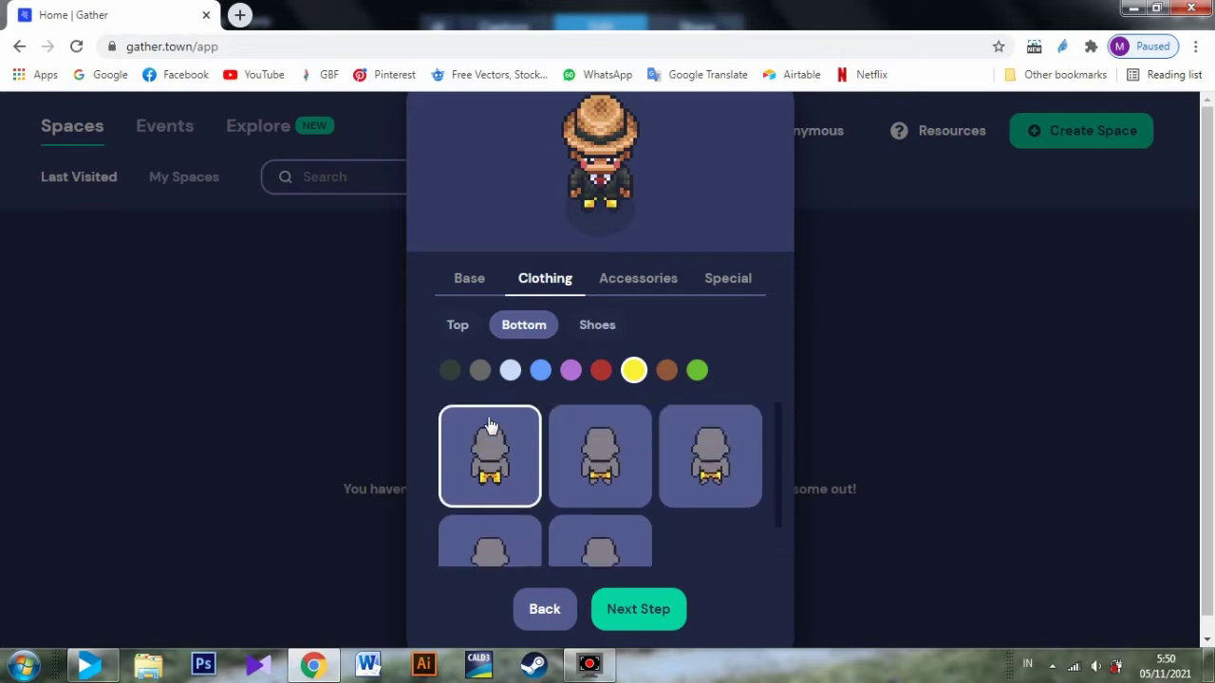
- Change the avatar's hair to the long brown hairstyle at the end of the hair options
{"action": "left_click", "coordinate": [466, 285]}
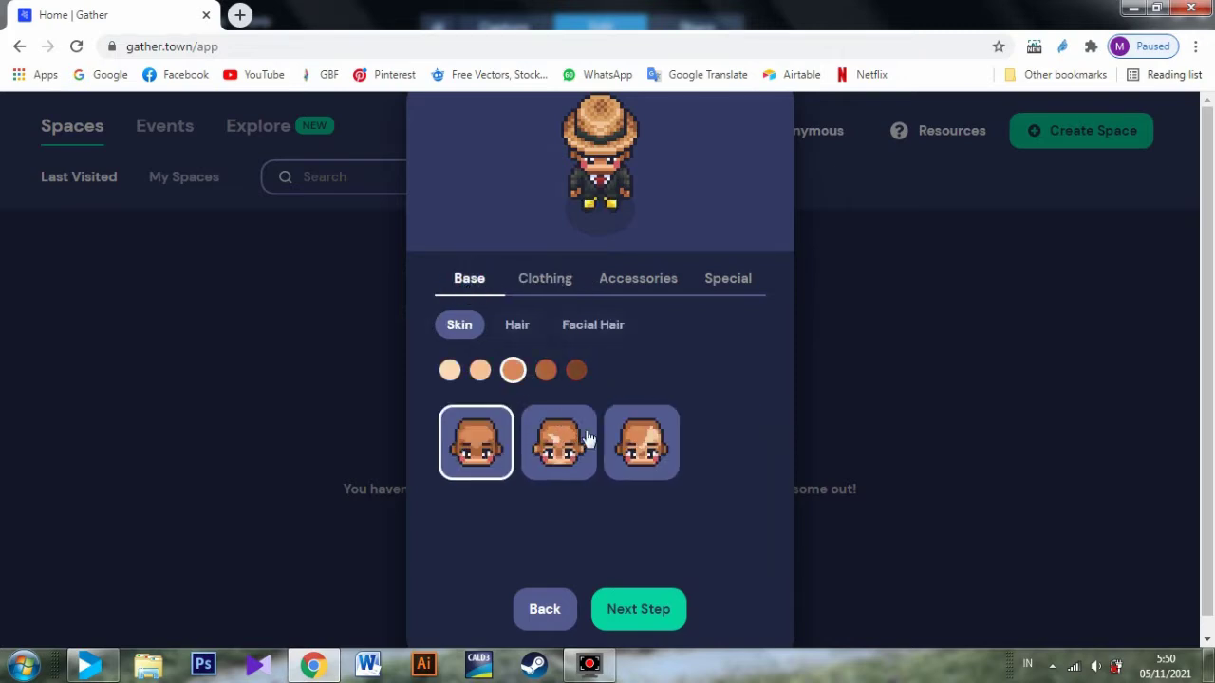
{"action": "left_click", "coordinate": [525, 329]}
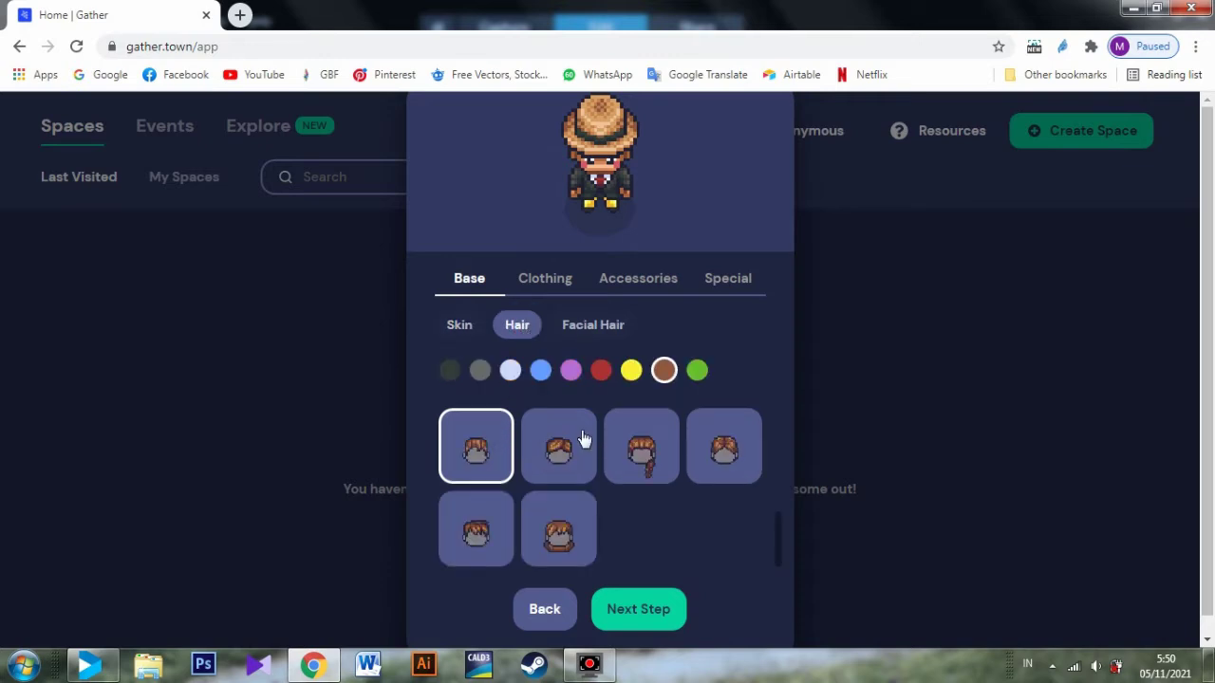
{"action": "left_click", "coordinate": [558, 531]}
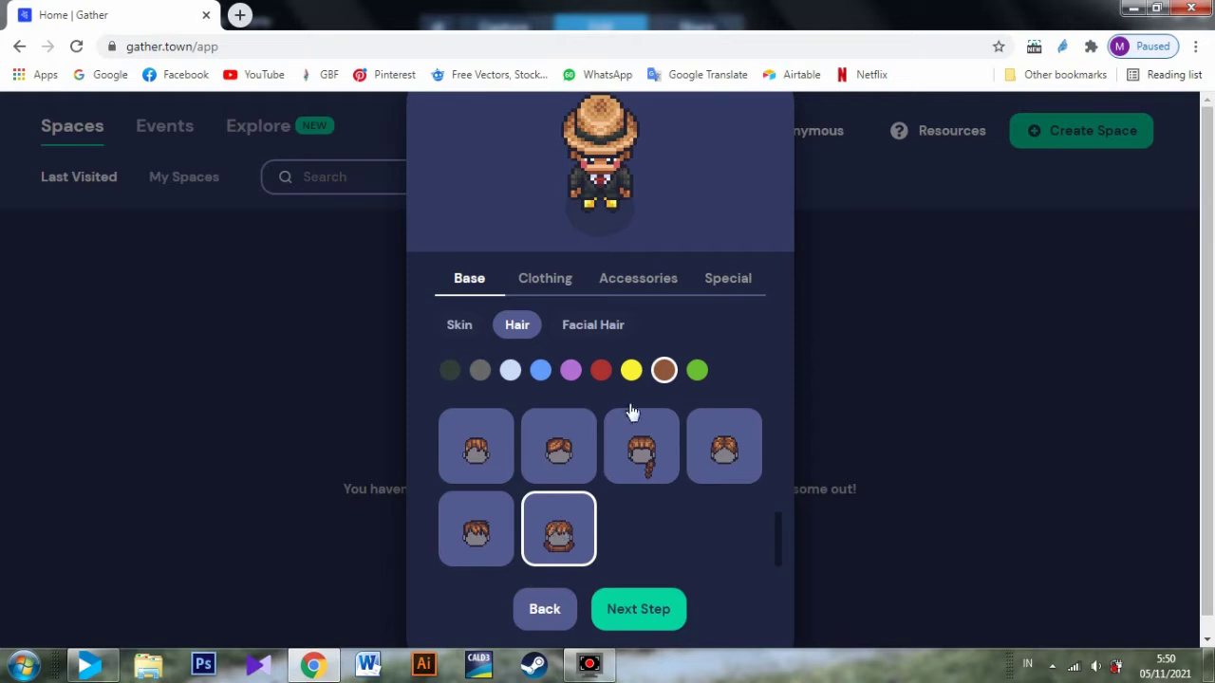
- Look through the seasonal special outfits for the avatar and check the availability of the first costume
{"action": "left_click", "coordinate": [658, 277]}
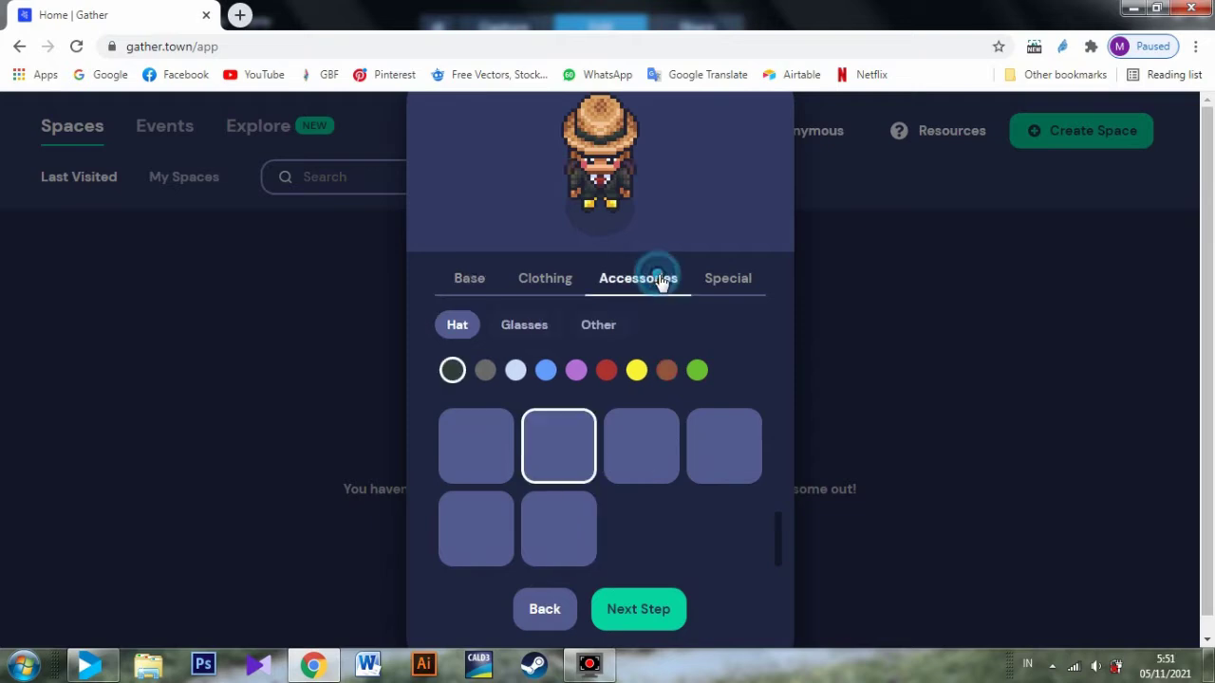
{"action": "left_click", "coordinate": [746, 282]}
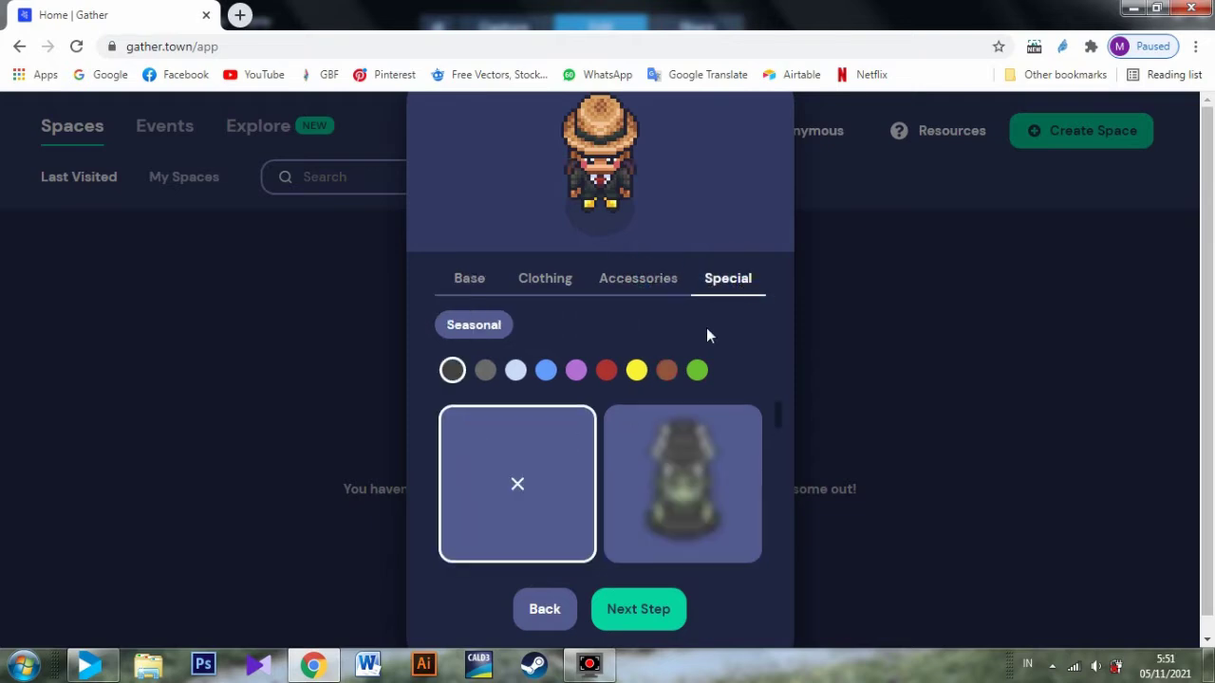
{"action": "scroll", "coordinate": [691, 430], "scroll_direction": "down", "scroll_amount": 5}
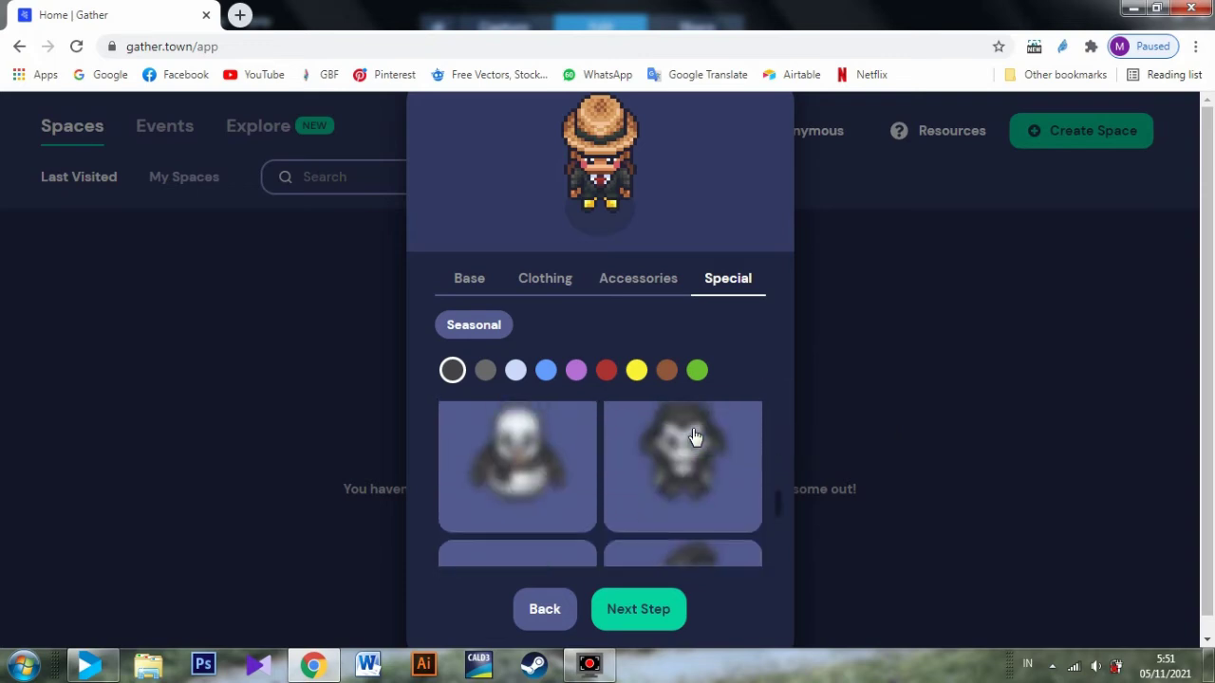
{"action": "scroll", "coordinate": [694, 440], "scroll_direction": "down", "scroll_amount": 2}
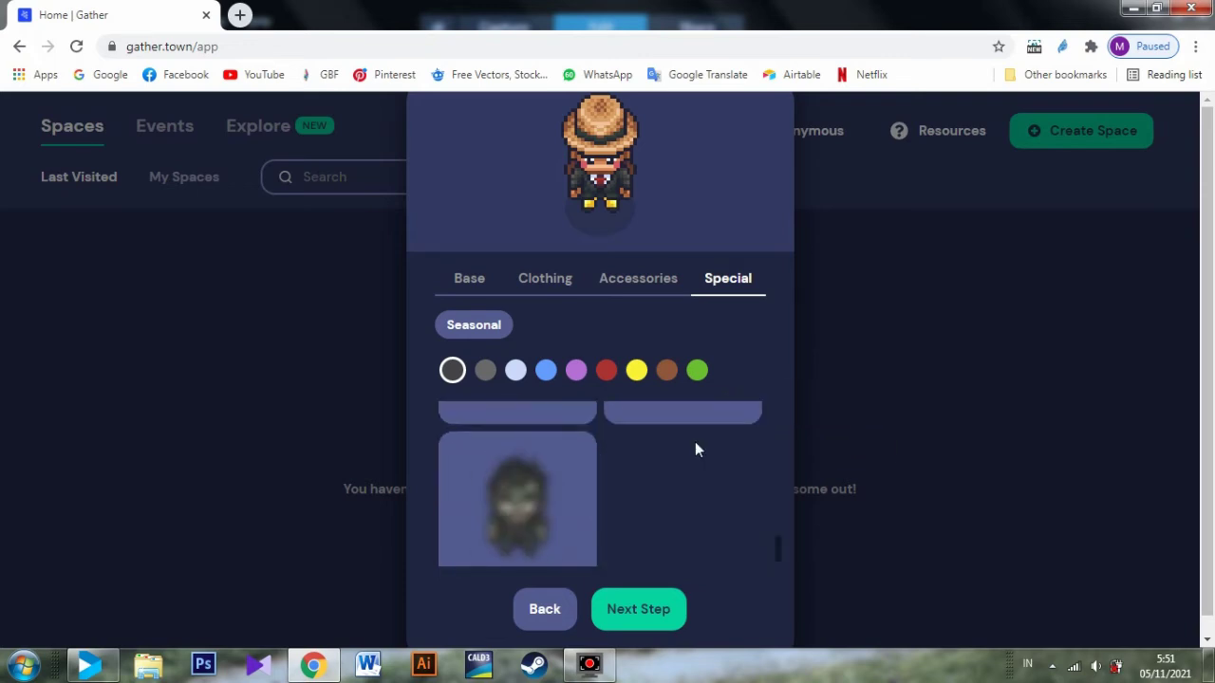
{"action": "scroll", "coordinate": [695, 440], "scroll_direction": "up", "scroll_amount": 3}
{"action": "scroll", "coordinate": [695, 443], "scroll_direction": "down", "scroll_amount": 1}
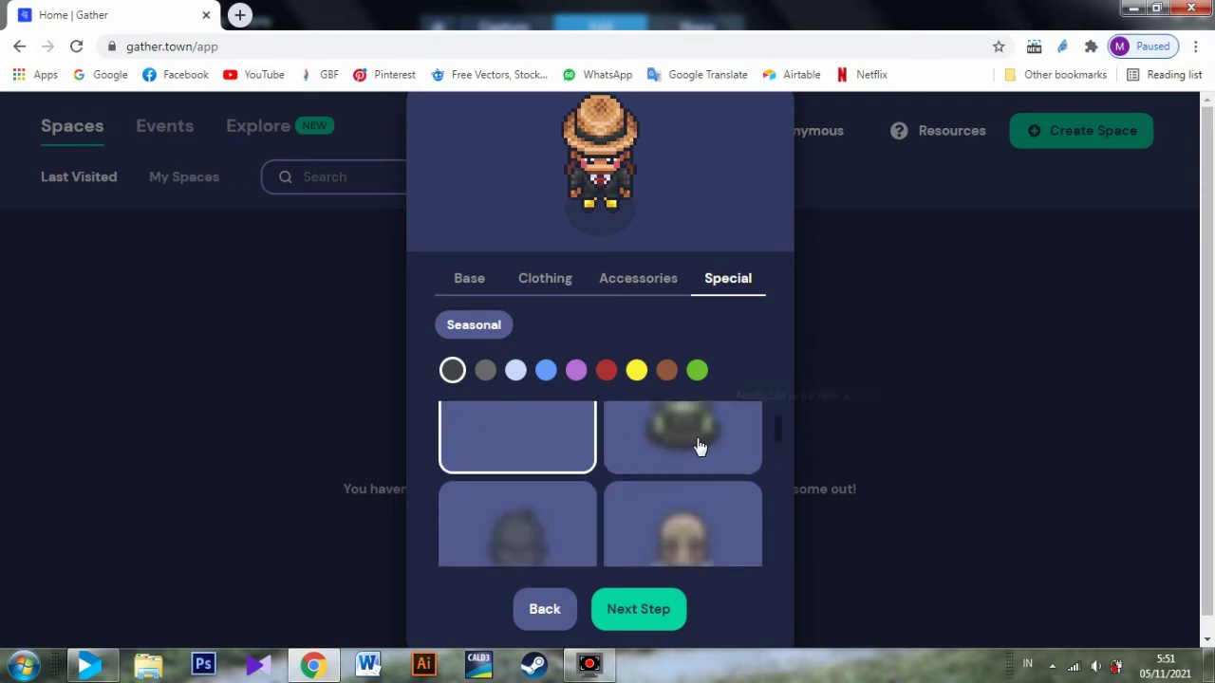
{"action": "scroll", "coordinate": [697, 443], "scroll_direction": "up", "scroll_amount": 1}
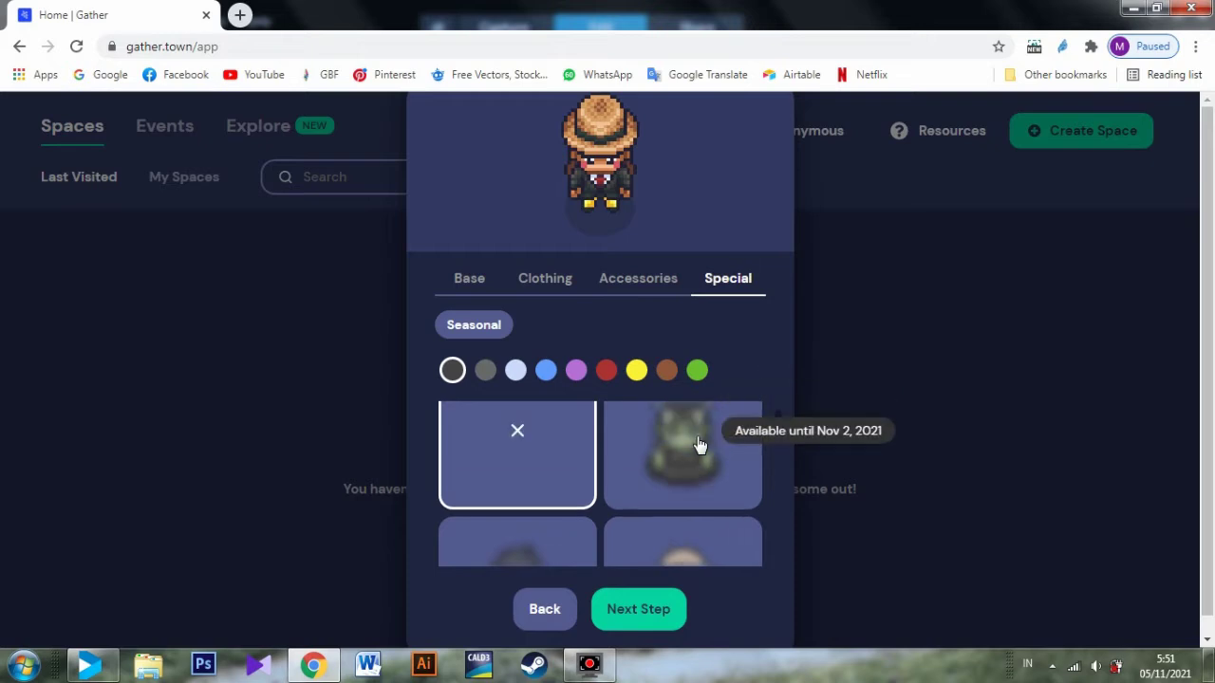
- Accept the avatar's look, enter the character's name and finish the character setup
{"action": "left_click", "coordinate": [643, 608]}
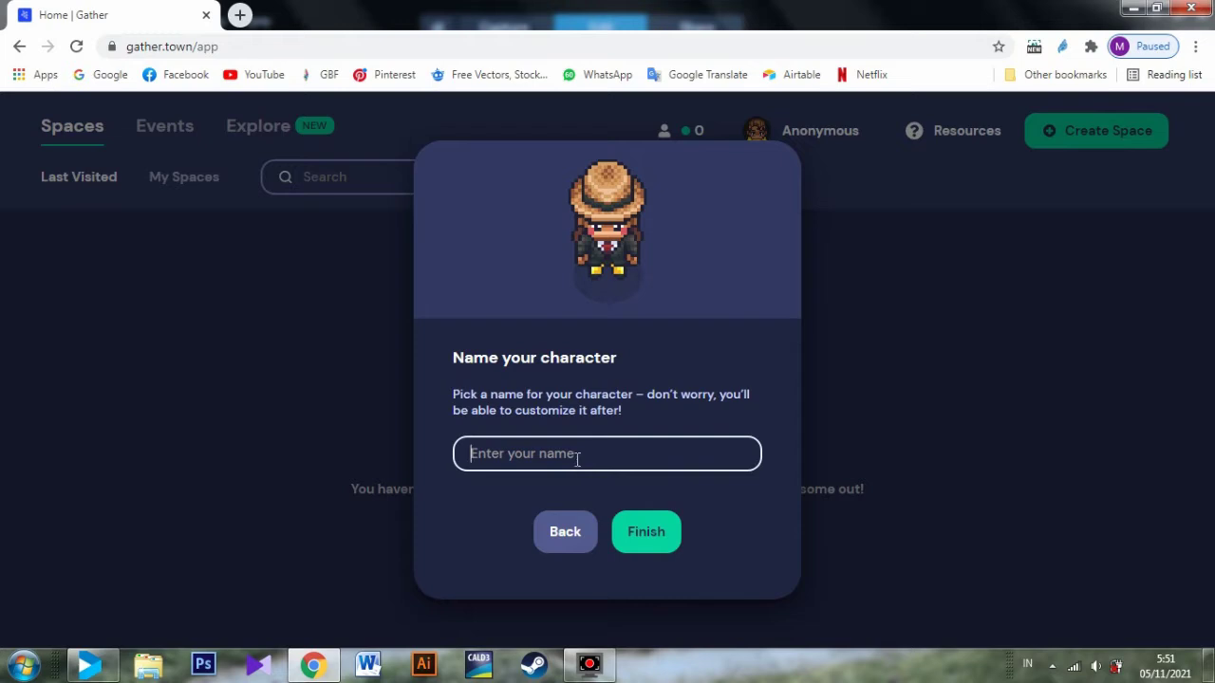
{"action": "type", "text": "Romdhoni"}
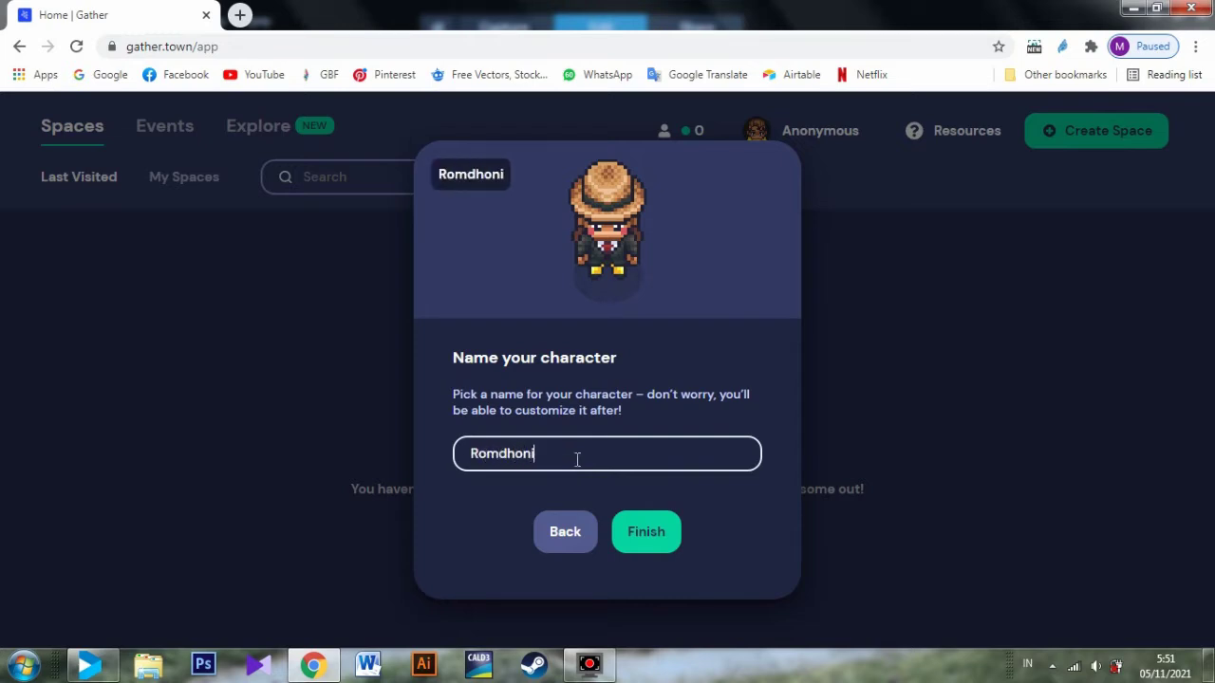
{"action": "left_click", "coordinate": [622, 527]}
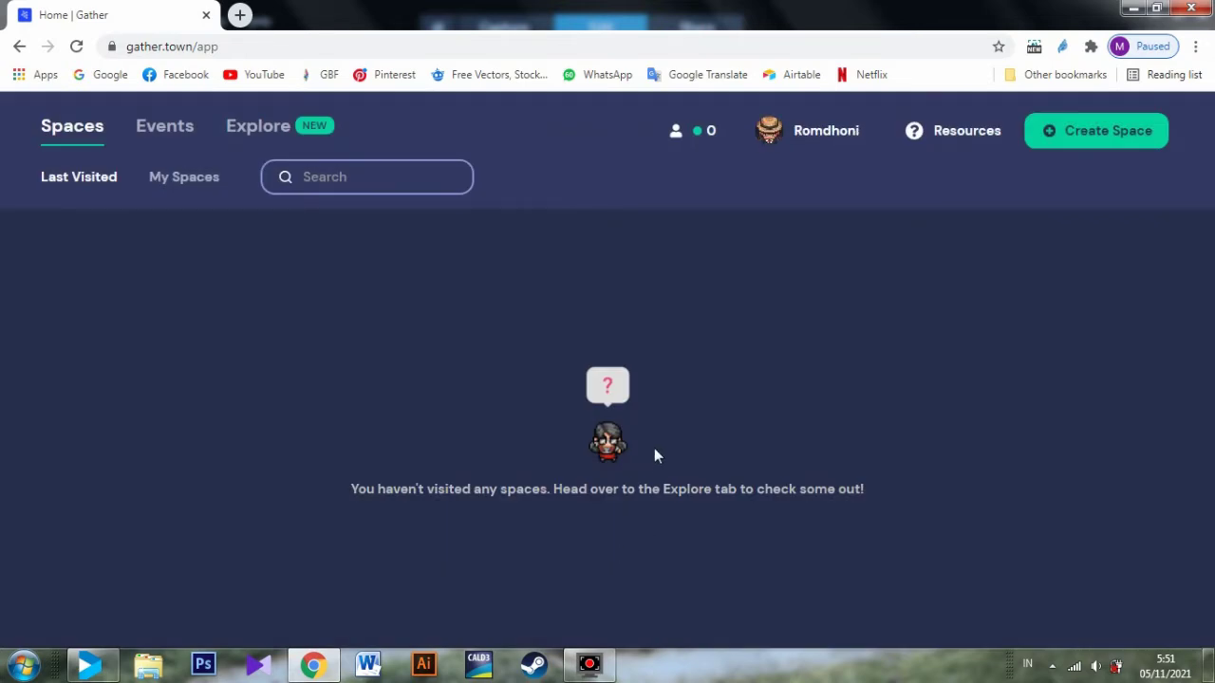
- Start creating a new space with Work as its use case and continue to the template selection
{"action": "left_click", "coordinate": [1079, 131]}
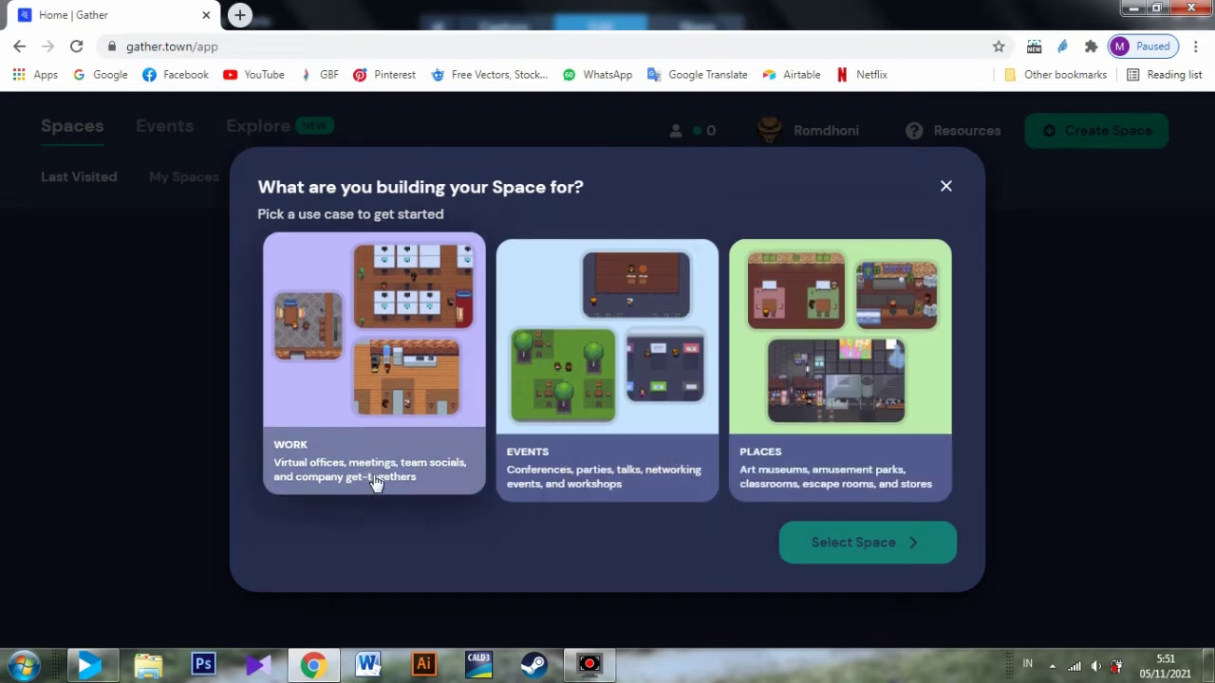
{"action": "left_click", "coordinate": [405, 422]}
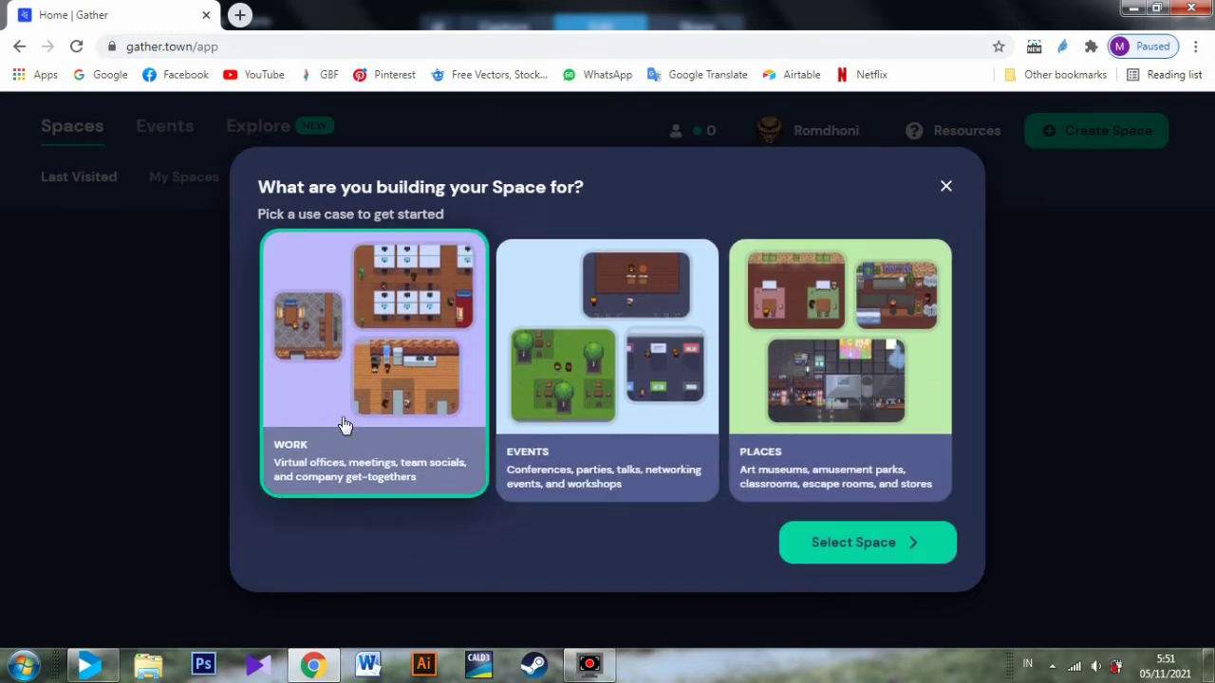
{"action": "left_click", "coordinate": [875, 549]}
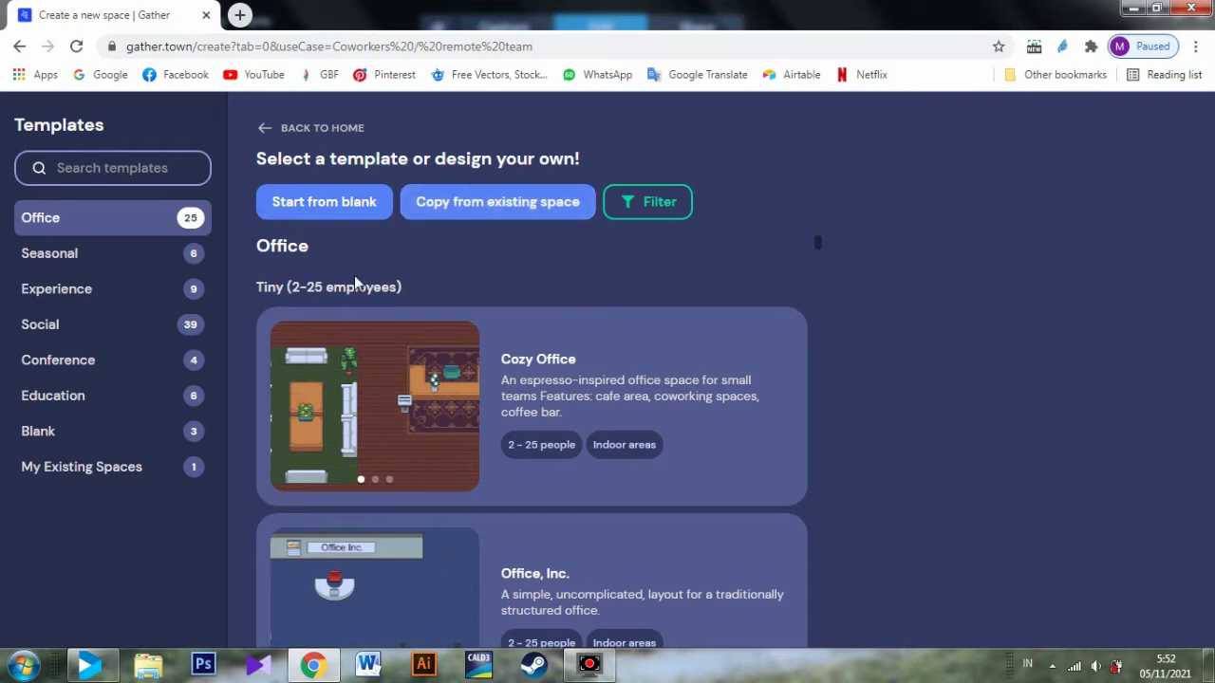
- View the preview images of the Cozy Office template and return to its first image
{"action": "left_click", "coordinate": [457, 407]}
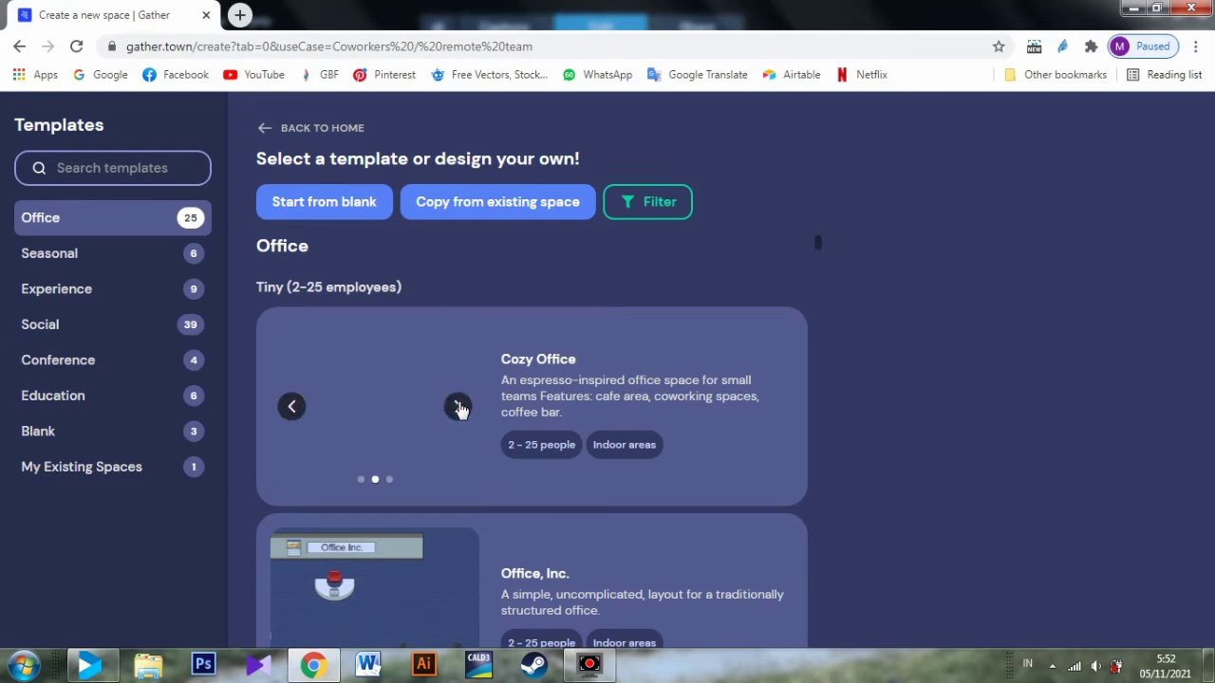
{"action": "left_click", "coordinate": [459, 414]}
{"action": "left_click", "coordinate": [297, 418]}
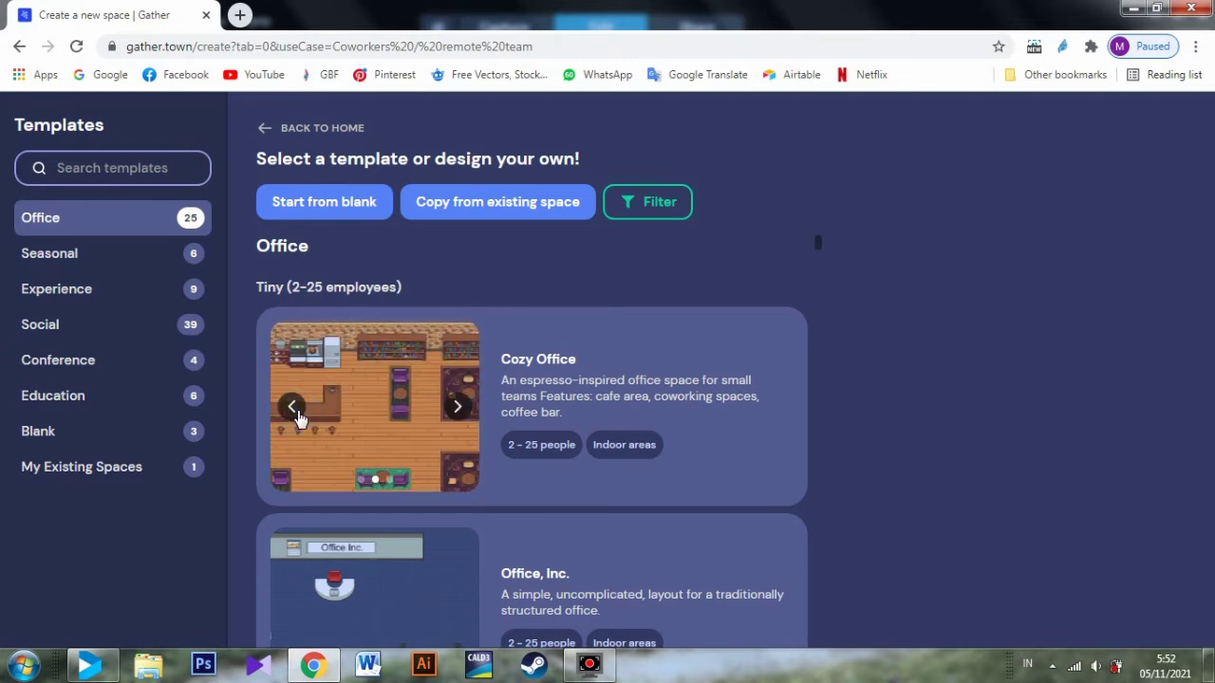
{"action": "left_click", "coordinate": [298, 418]}
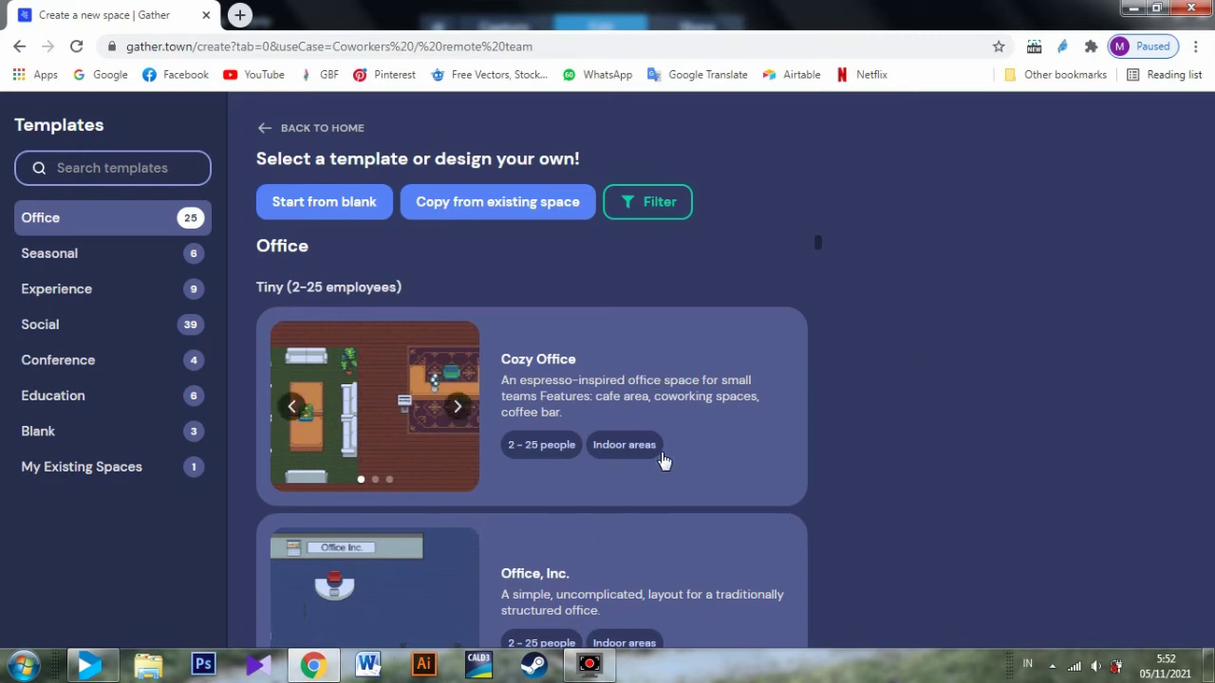
- Browse the Seasonal and Social categories of space templates
{"action": "left_click", "coordinate": [79, 262]}
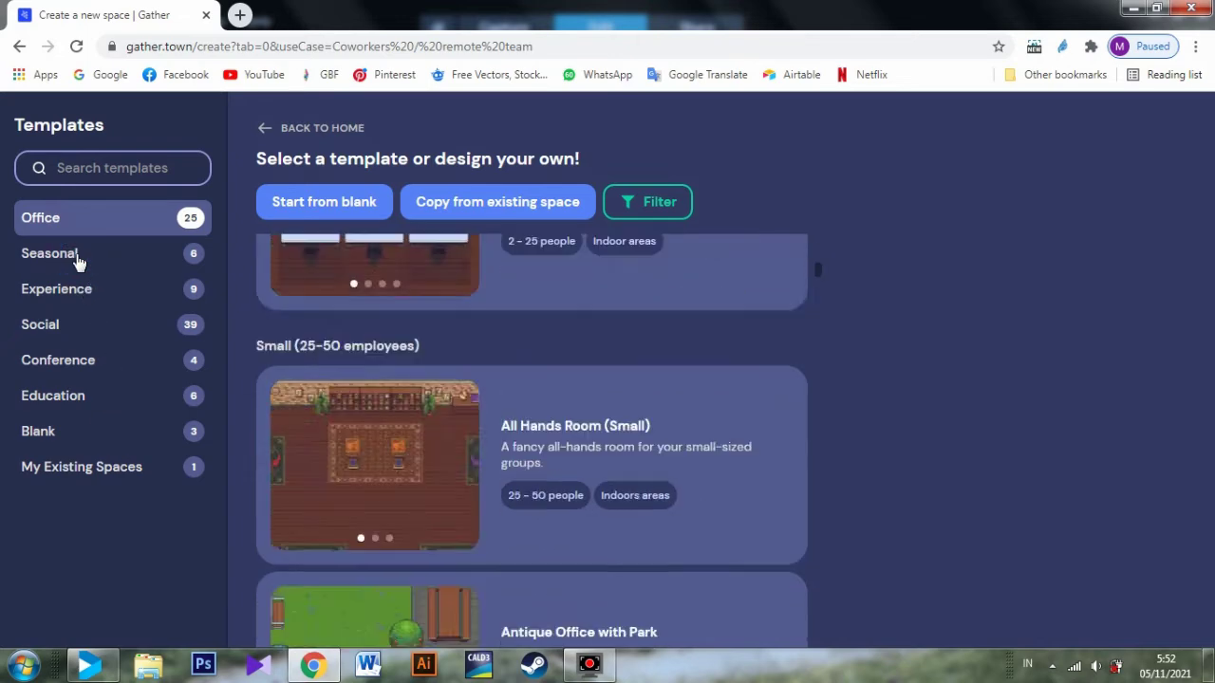
{"action": "scroll", "coordinate": [487, 416], "scroll_direction": "down", "scroll_amount": 10}
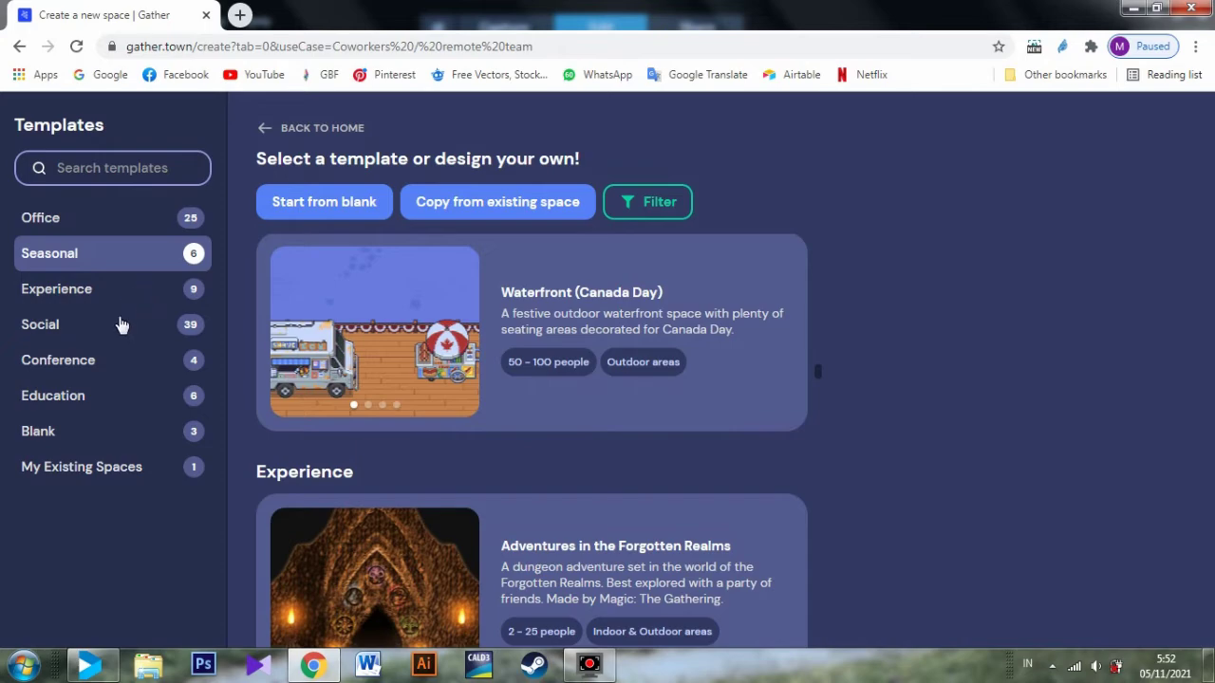
{"action": "left_click", "coordinate": [118, 322]}
{"action": "scroll", "coordinate": [364, 337], "scroll_direction": "down", "scroll_amount": 4}
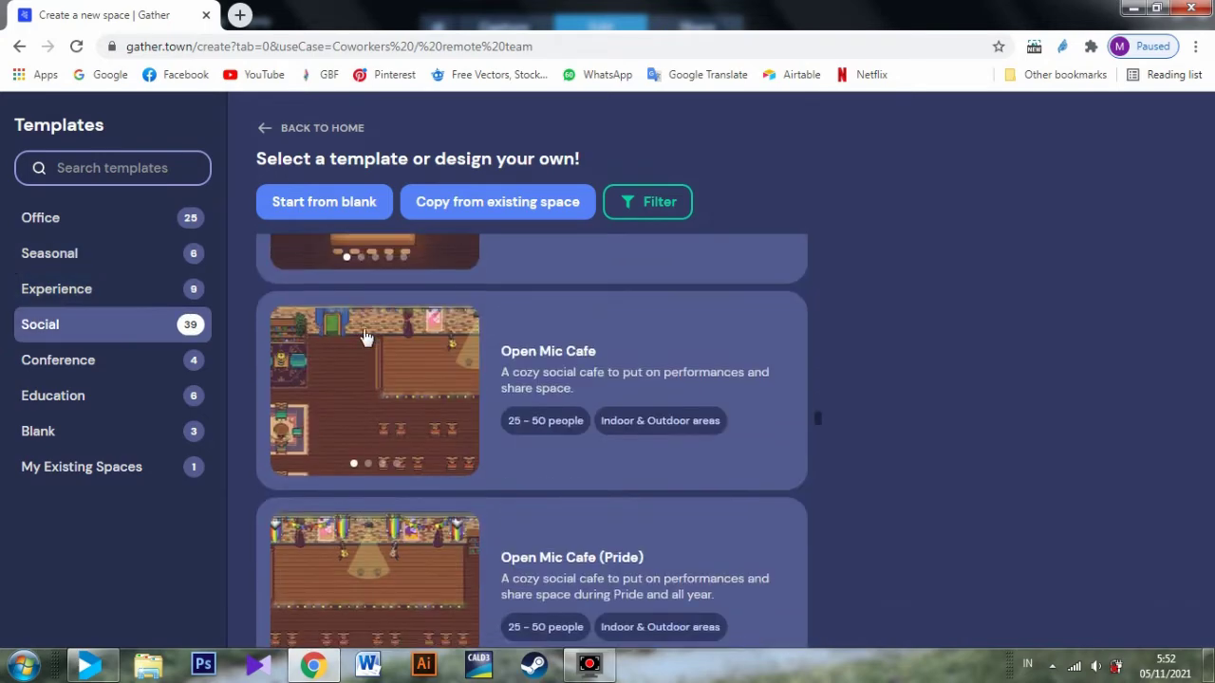
- Examine the Education templates, comparing the classroom, recess and school spaces by capacity and area type
{"action": "left_click", "coordinate": [130, 397]}
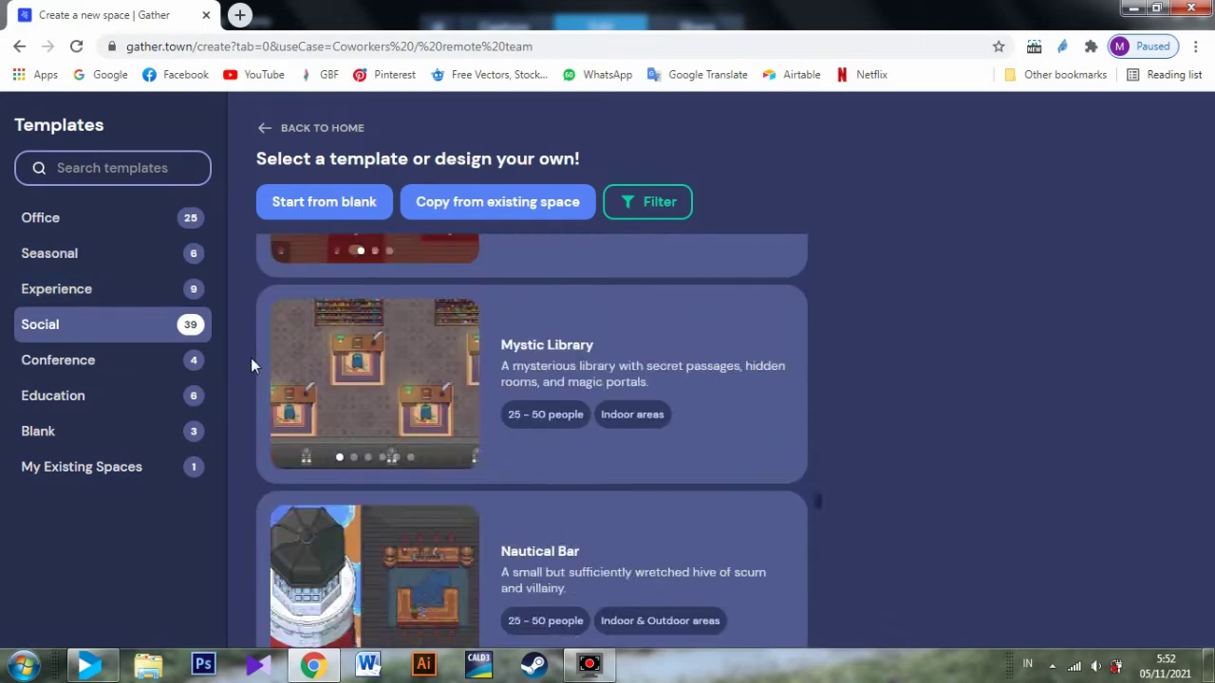
{"action": "scroll", "coordinate": [456, 377], "scroll_direction": "down", "scroll_amount": 2}
{"action": "scroll", "coordinate": [456, 378], "scroll_direction": "down", "scroll_amount": 5}
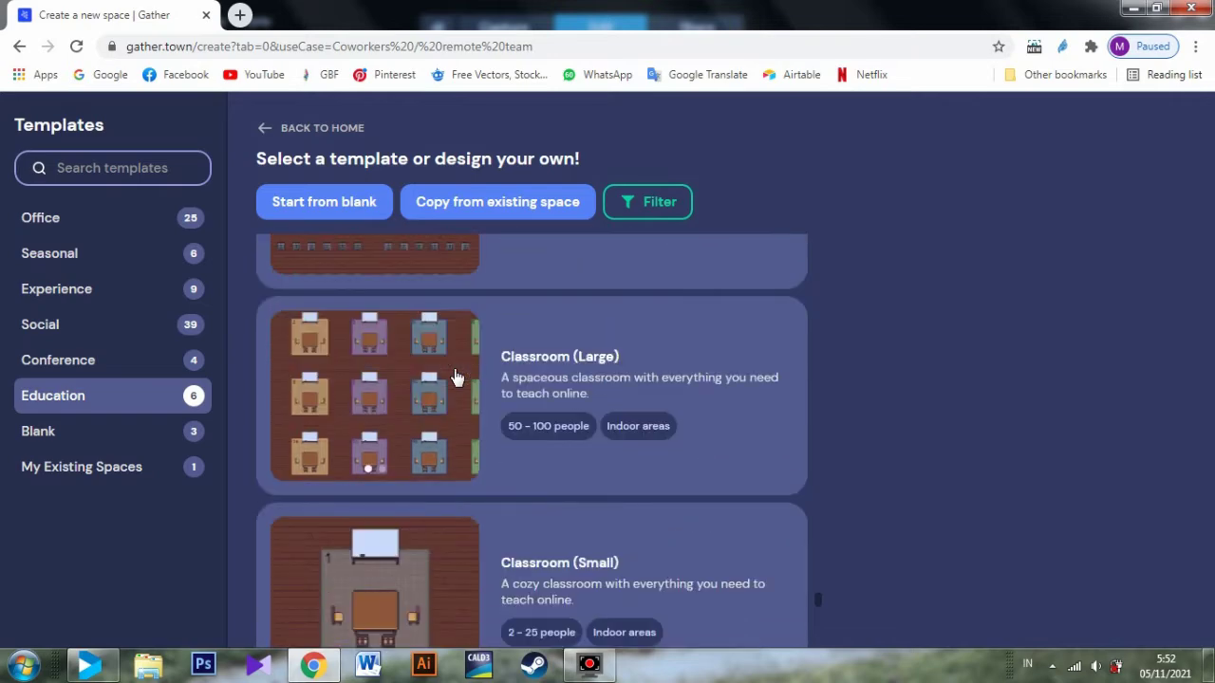
{"action": "scroll", "coordinate": [456, 378], "scroll_direction": "down", "scroll_amount": 2}
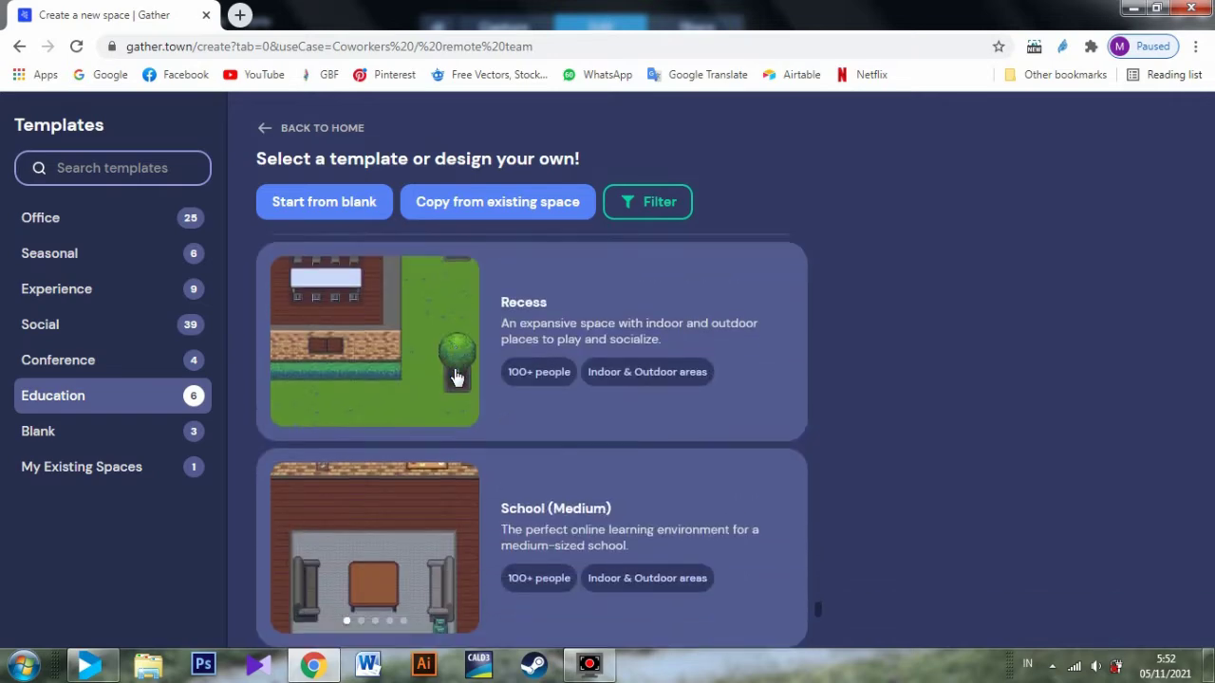
{"action": "scroll", "coordinate": [455, 378], "scroll_direction": "up", "scroll_amount": 2}
{"action": "scroll", "coordinate": [456, 377], "scroll_direction": "up", "scroll_amount": 2}
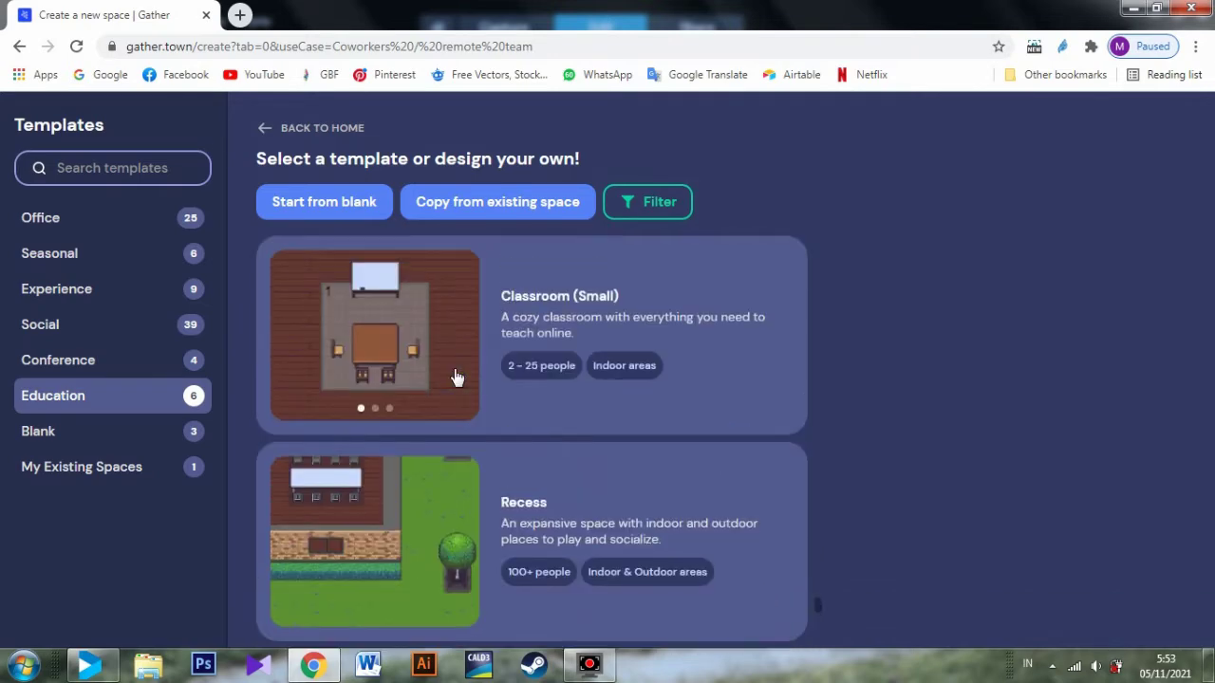
{"action": "scroll", "coordinate": [455, 378], "scroll_direction": "down", "scroll_amount": 2}
{"action": "scroll", "coordinate": [479, 402], "scroll_direction": "up", "scroll_amount": 3}
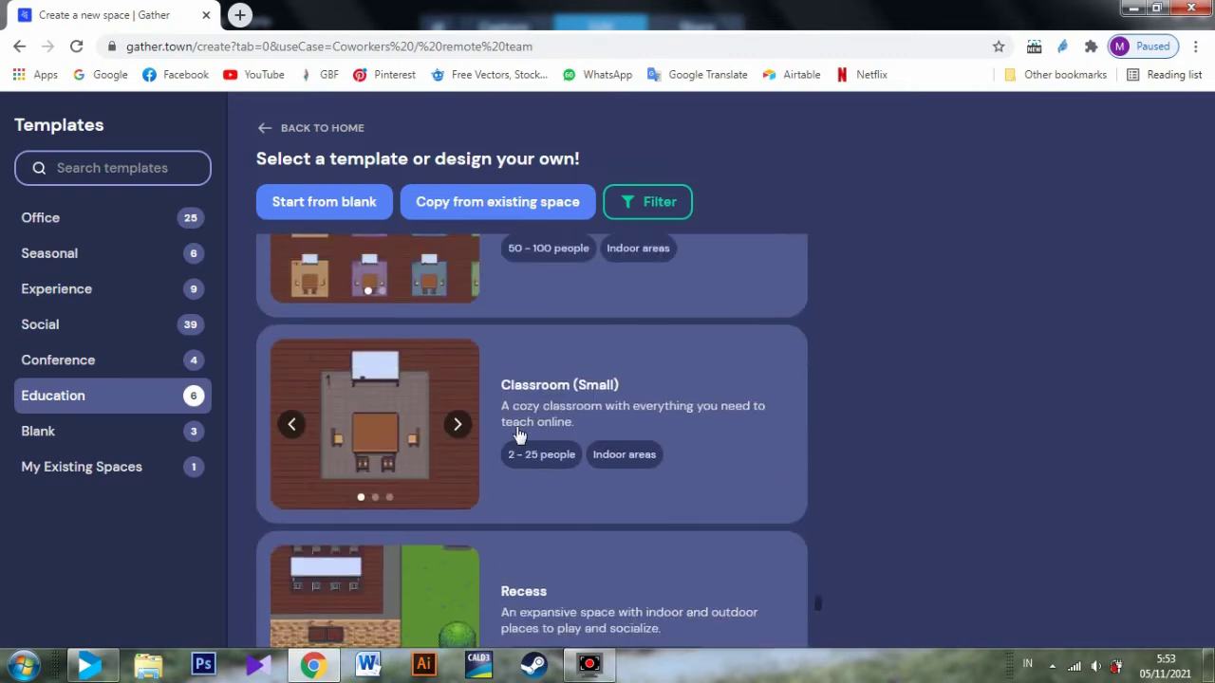
{"action": "scroll", "coordinate": [555, 515], "scroll_direction": "up", "scroll_amount": 3}
{"action": "scroll", "coordinate": [555, 515], "scroll_direction": "up", "scroll_amount": 3}
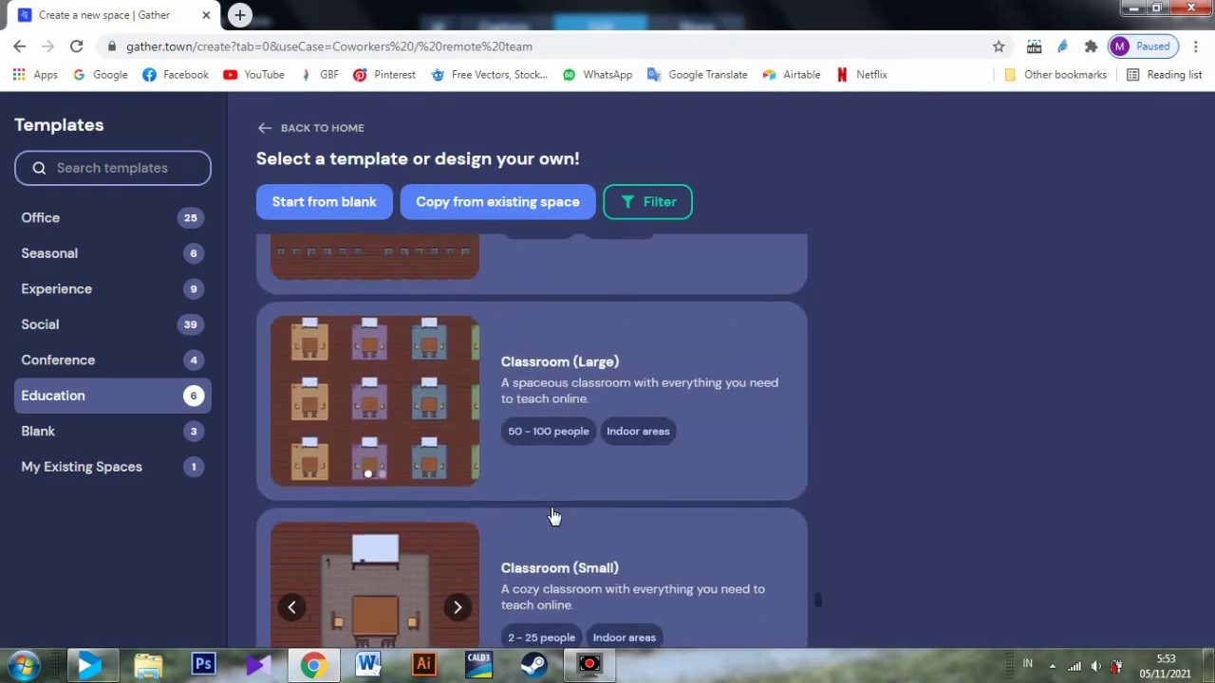
{"action": "scroll", "coordinate": [528, 364], "scroll_direction": "down", "scroll_amount": 1}
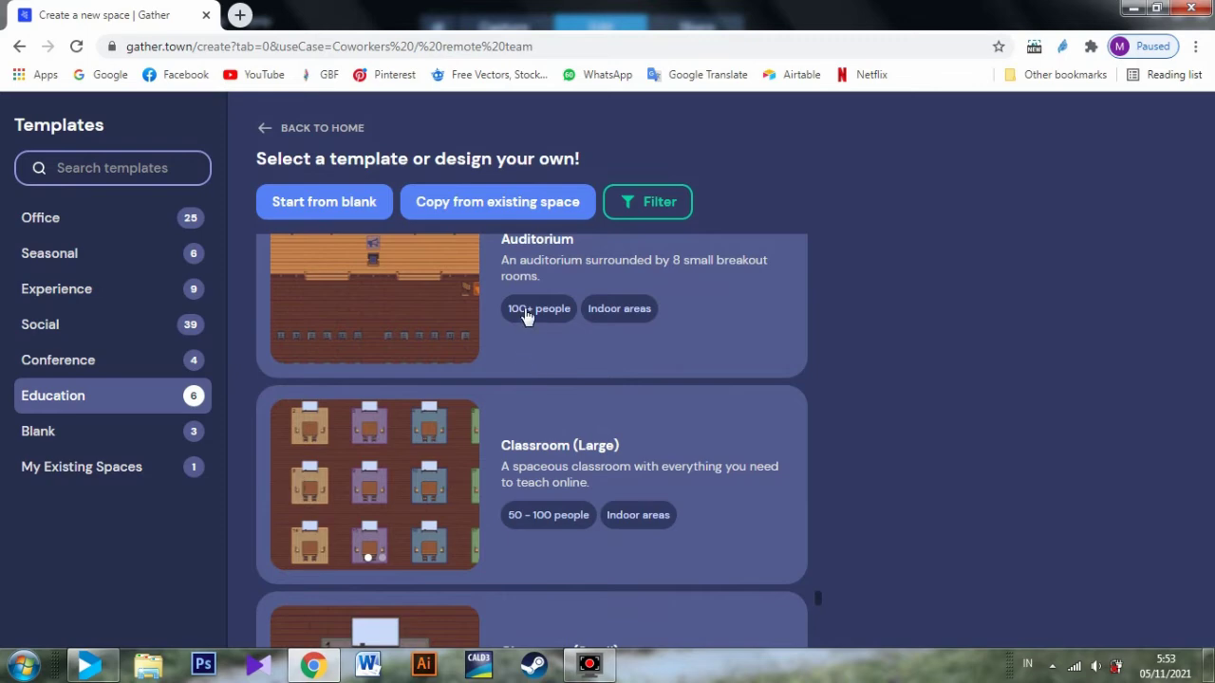
{"action": "scroll", "coordinate": [523, 314], "scroll_direction": "down", "scroll_amount": 3}
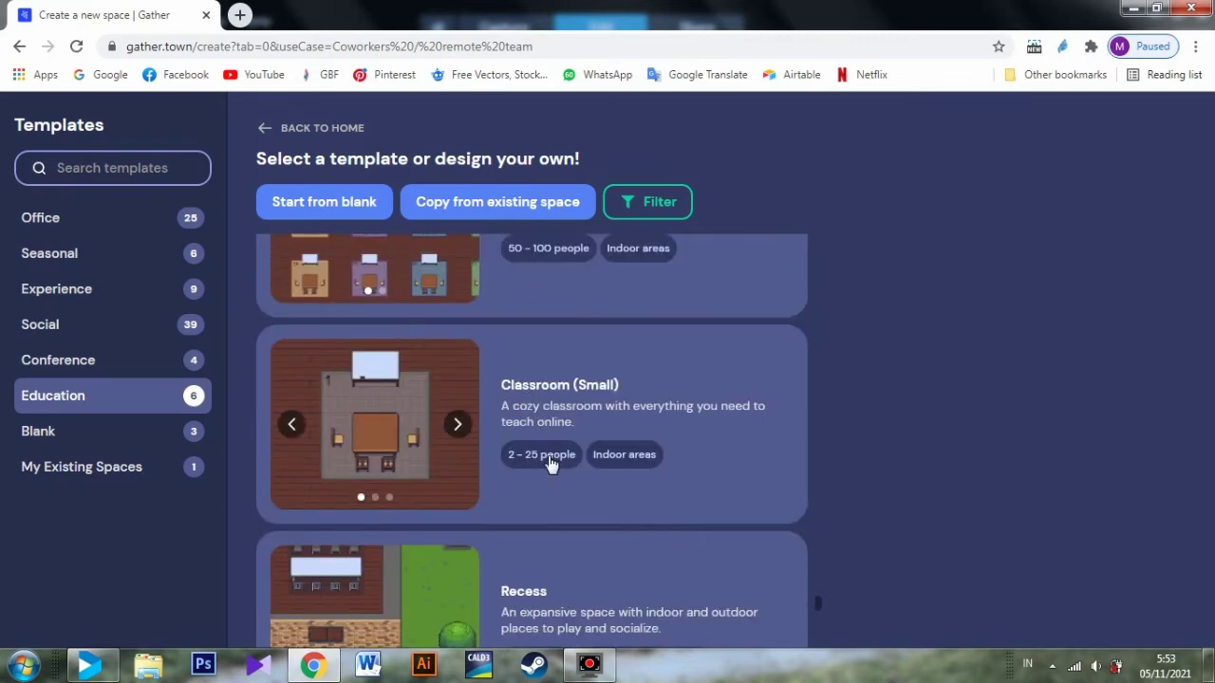
{"action": "scroll", "coordinate": [558, 446], "scroll_direction": "up", "scroll_amount": 1}
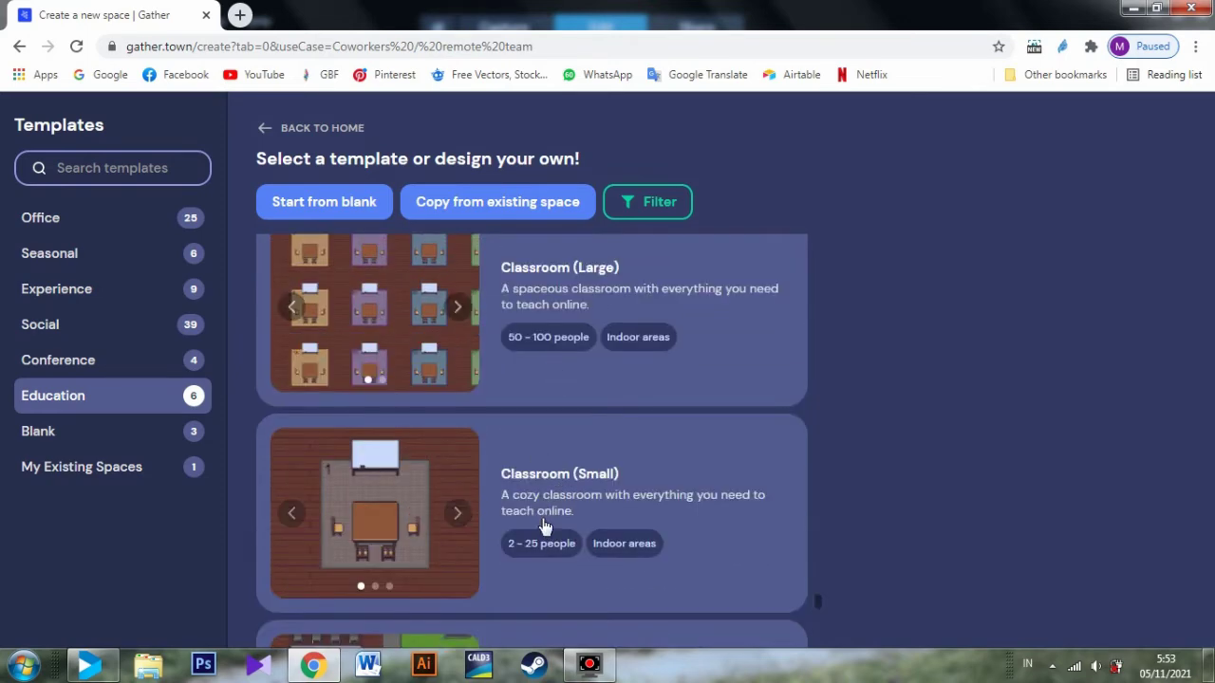
{"action": "scroll", "coordinate": [546, 551], "scroll_direction": "down", "scroll_amount": 4}
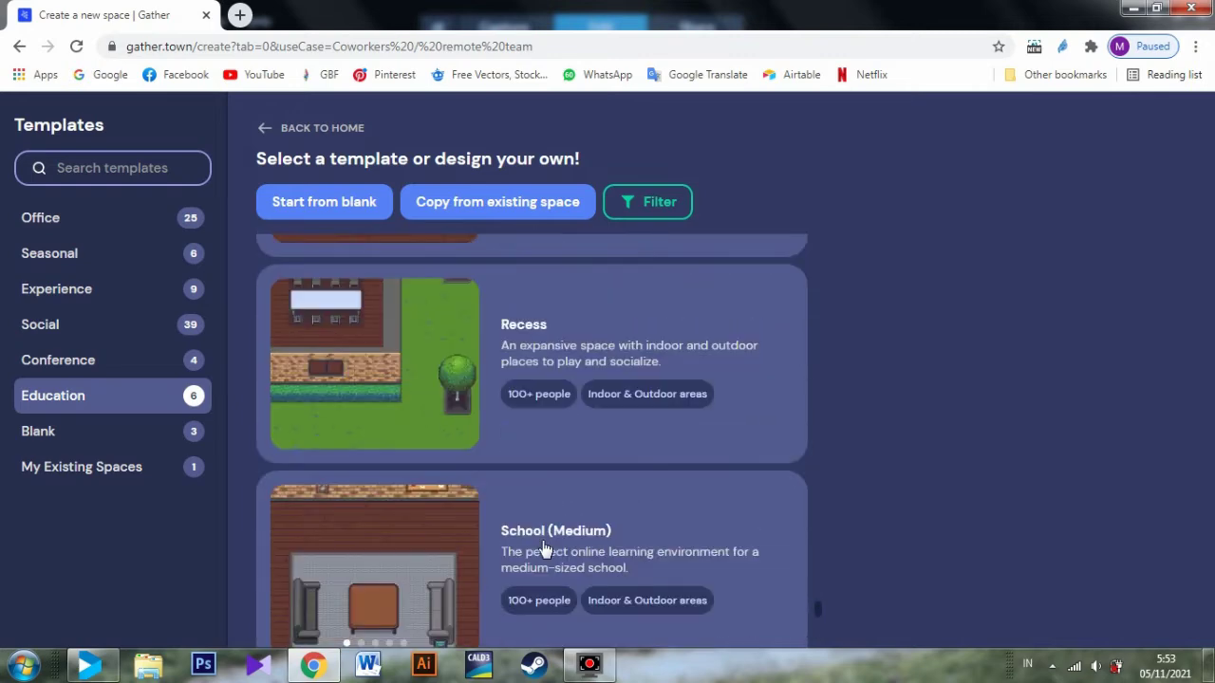
{"action": "scroll", "coordinate": [549, 536], "scroll_direction": "up", "scroll_amount": 4}
{"action": "scroll", "coordinate": [617, 503], "scroll_direction": "down", "scroll_amount": 4}
{"action": "scroll", "coordinate": [613, 494], "scroll_direction": "down", "scroll_amount": 5}
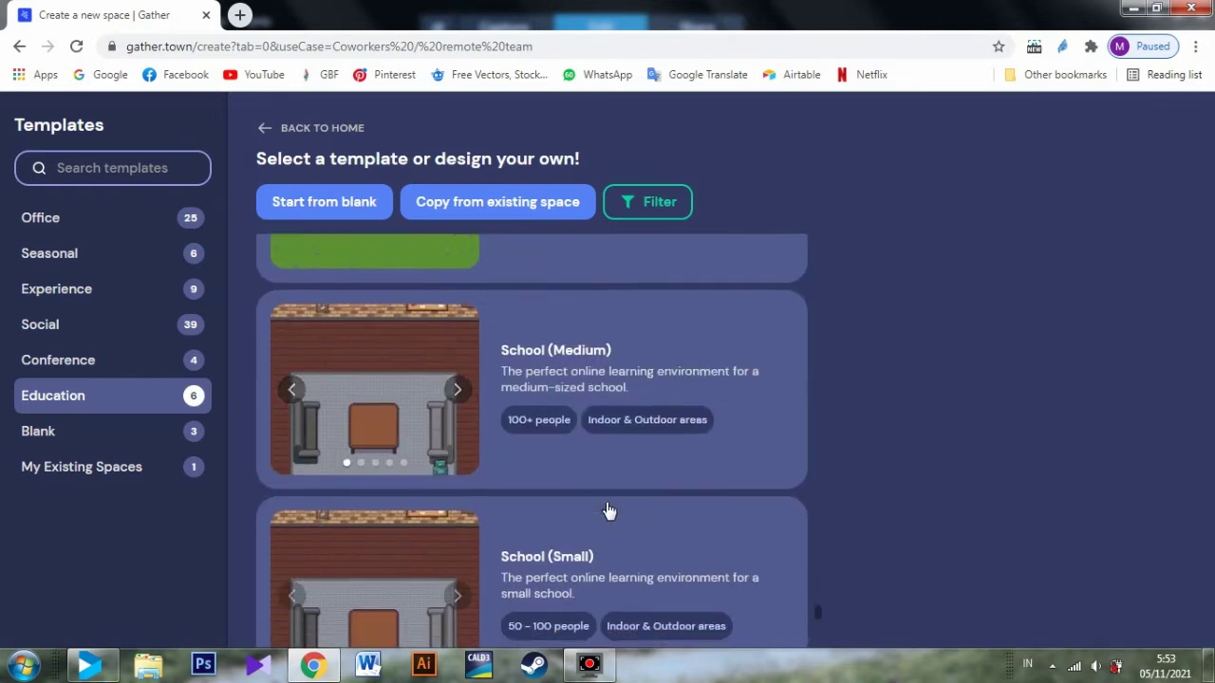
{"action": "scroll", "coordinate": [607, 510], "scroll_direction": "up", "scroll_amount": 5}
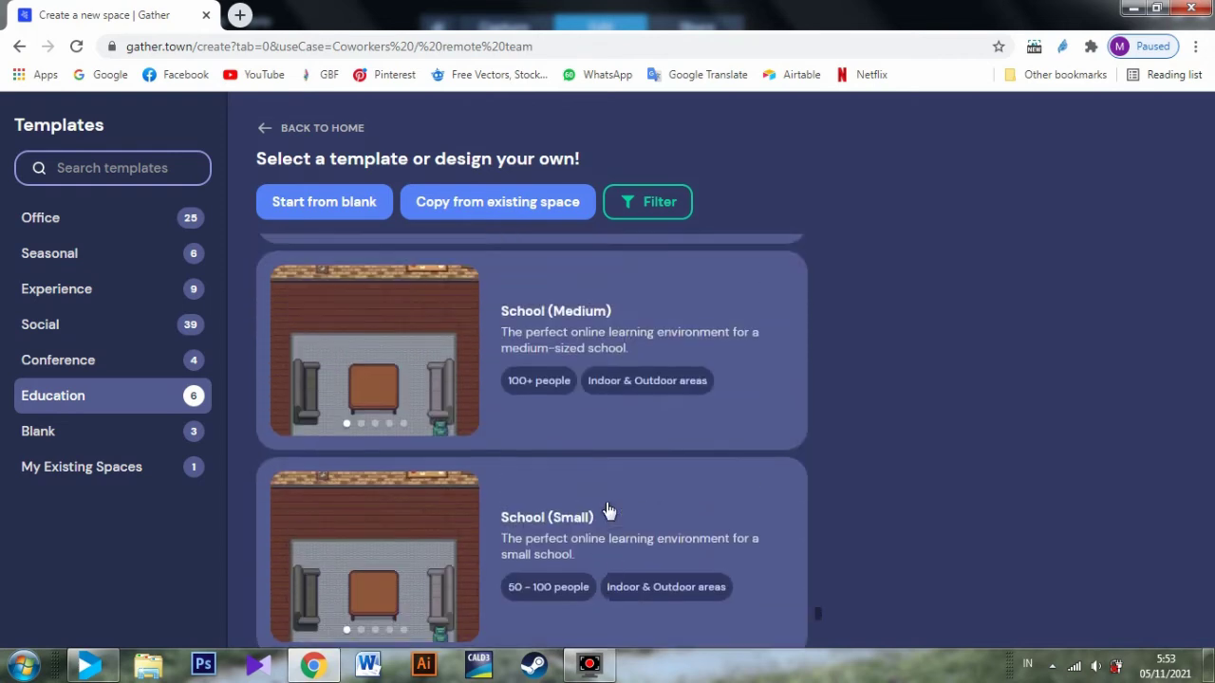
{"action": "scroll", "coordinate": [607, 484], "scroll_direction": "up", "scroll_amount": 1}
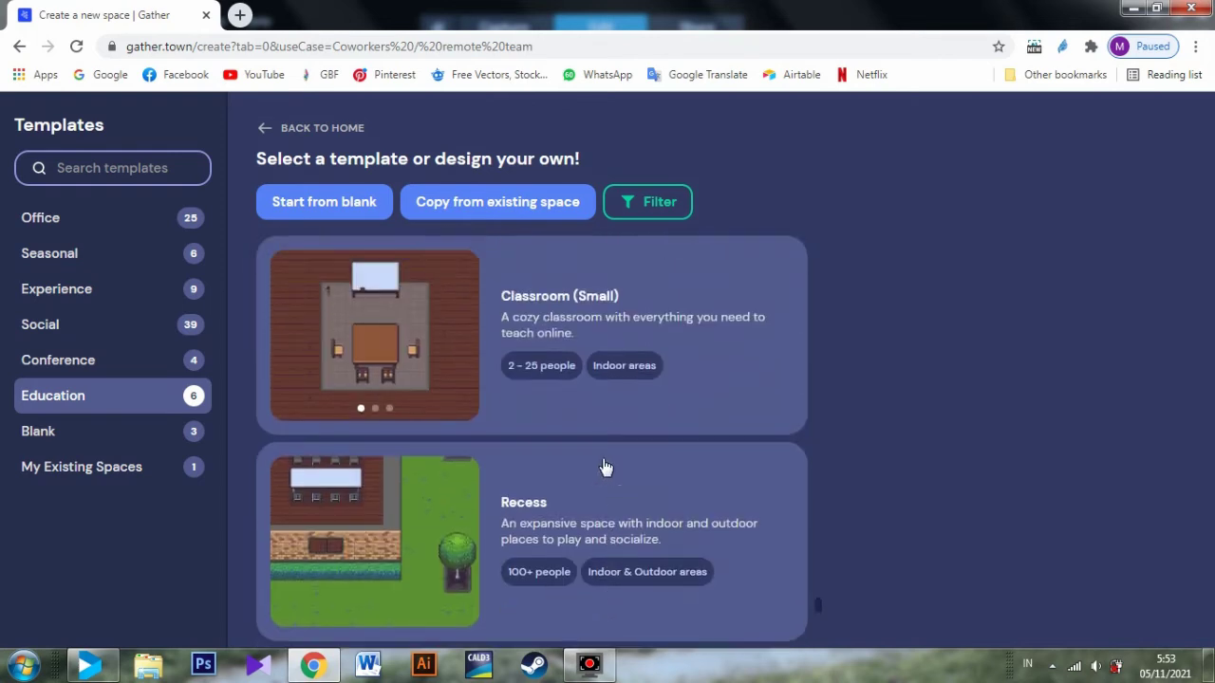
{"action": "scroll", "coordinate": [570, 455], "scroll_direction": "down", "scroll_amount": 1}
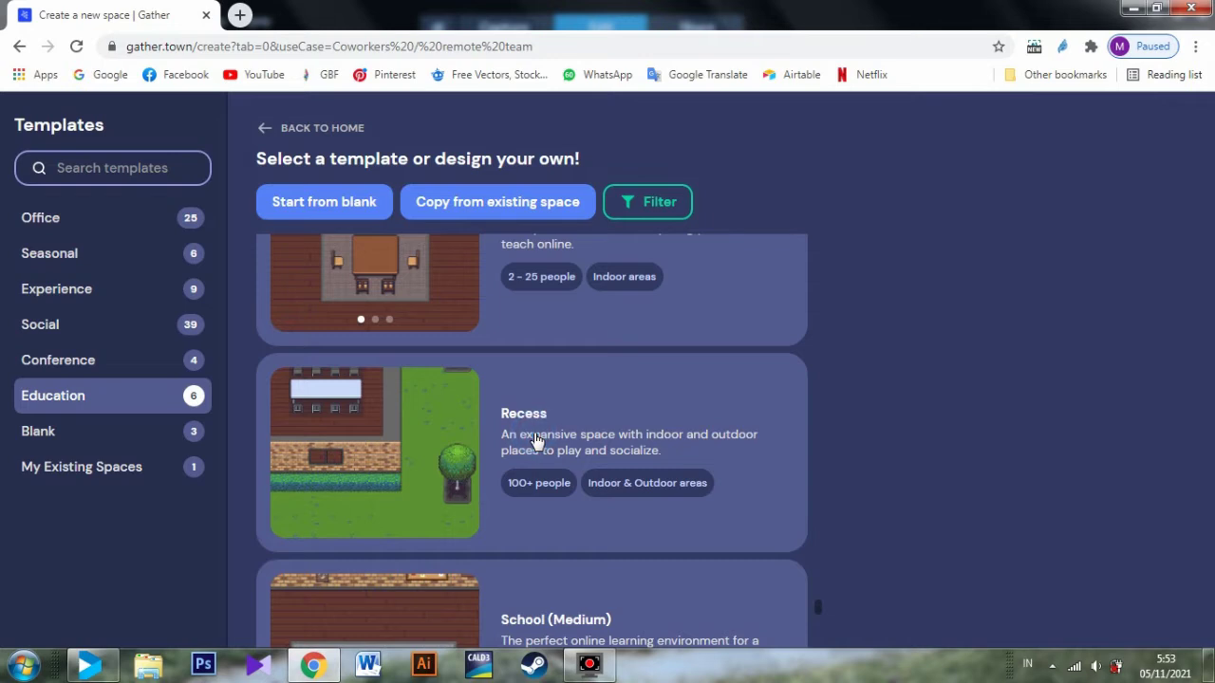
- Select the Recess template and name the space "Kelas Bahasa Inggris"
{"action": "left_click", "coordinate": [538, 441]}
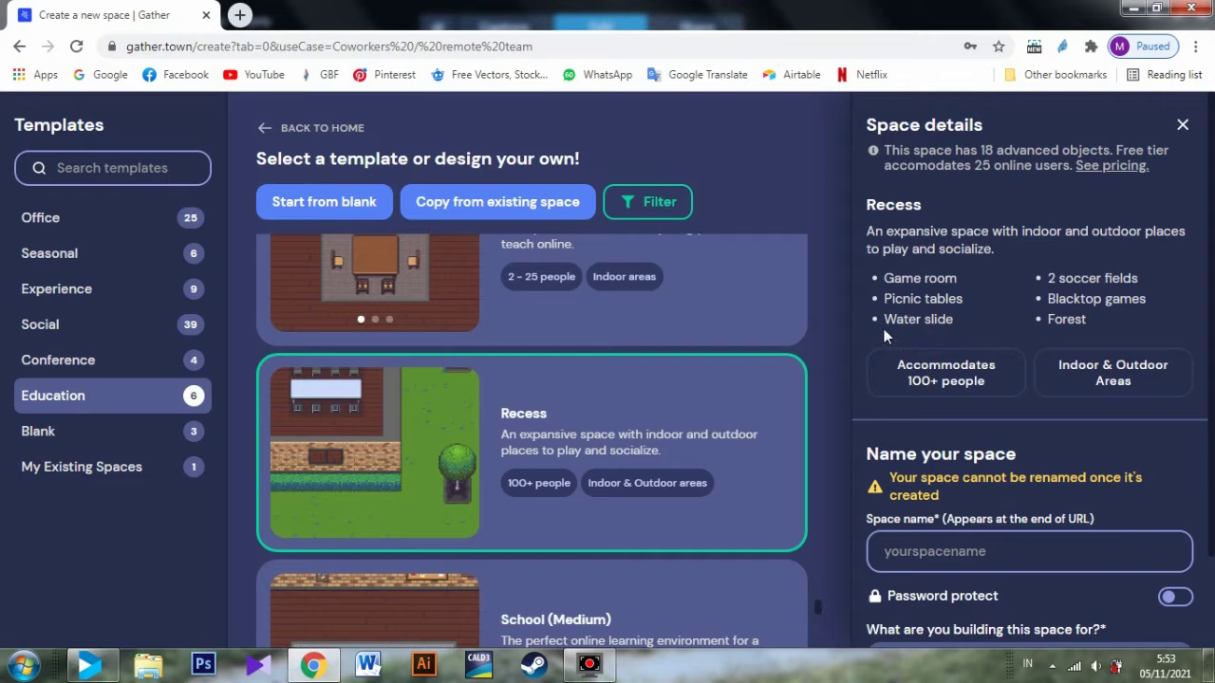
{"action": "scroll", "coordinate": [988, 401], "scroll_direction": "down", "scroll_amount": 1}
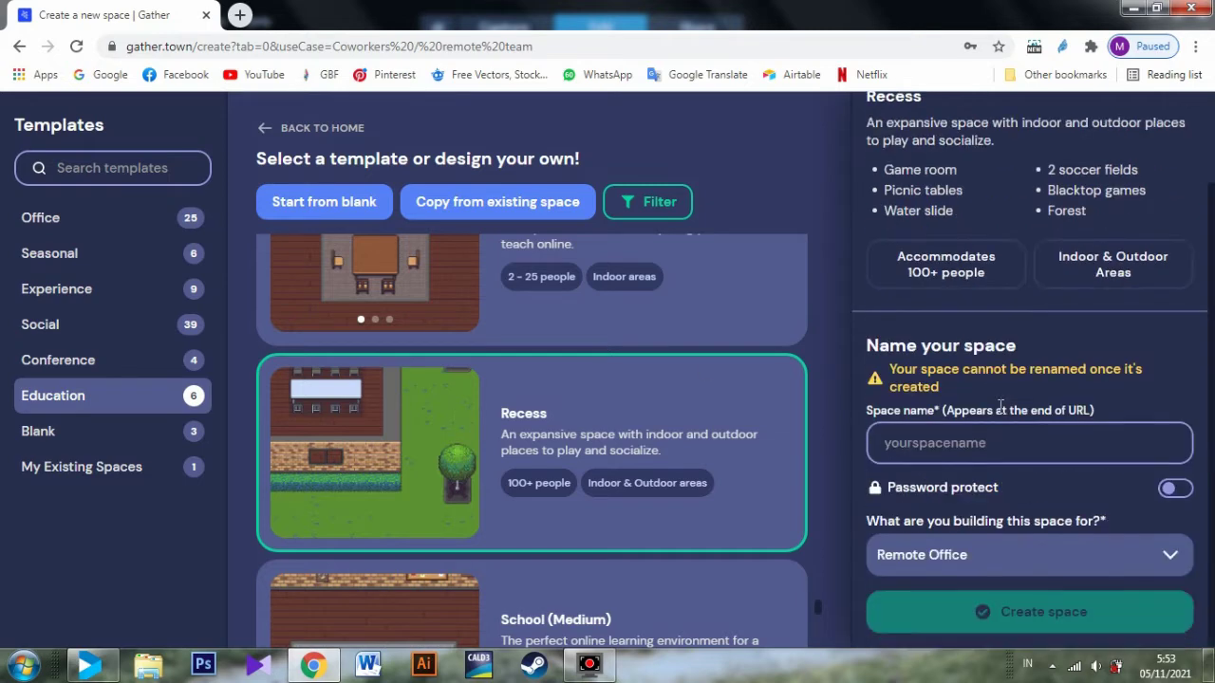
{"action": "left_click", "coordinate": [979, 453]}
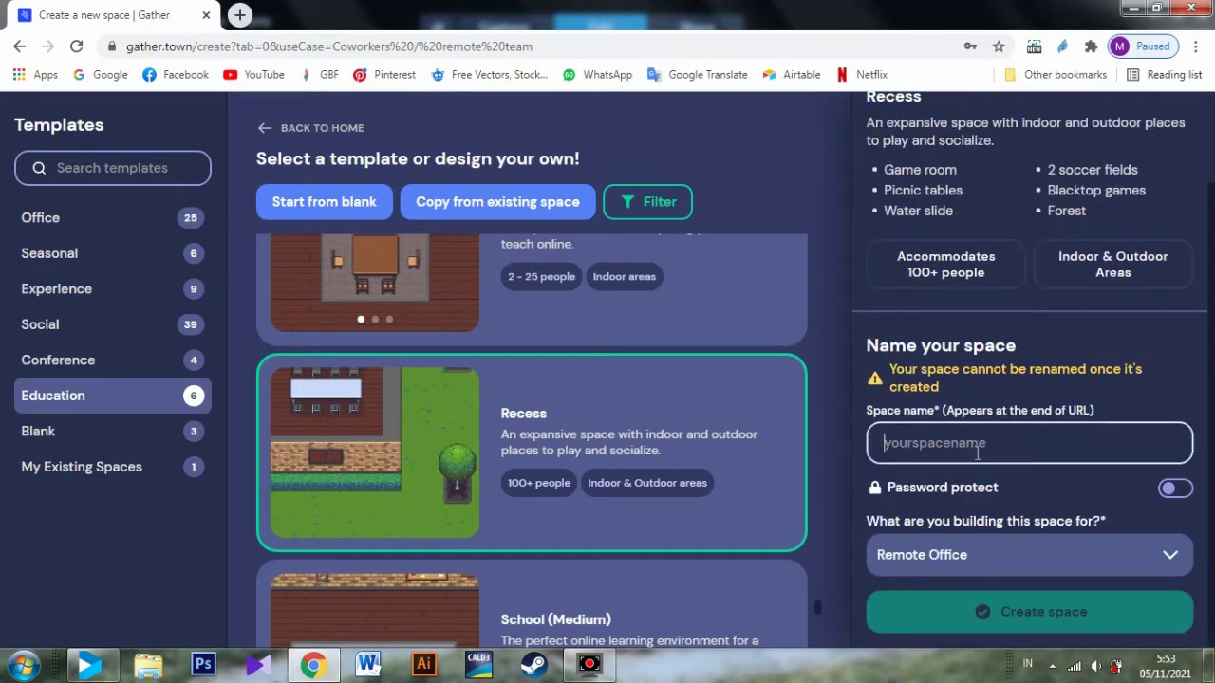
{"action": "type", "text": "Kelas"}
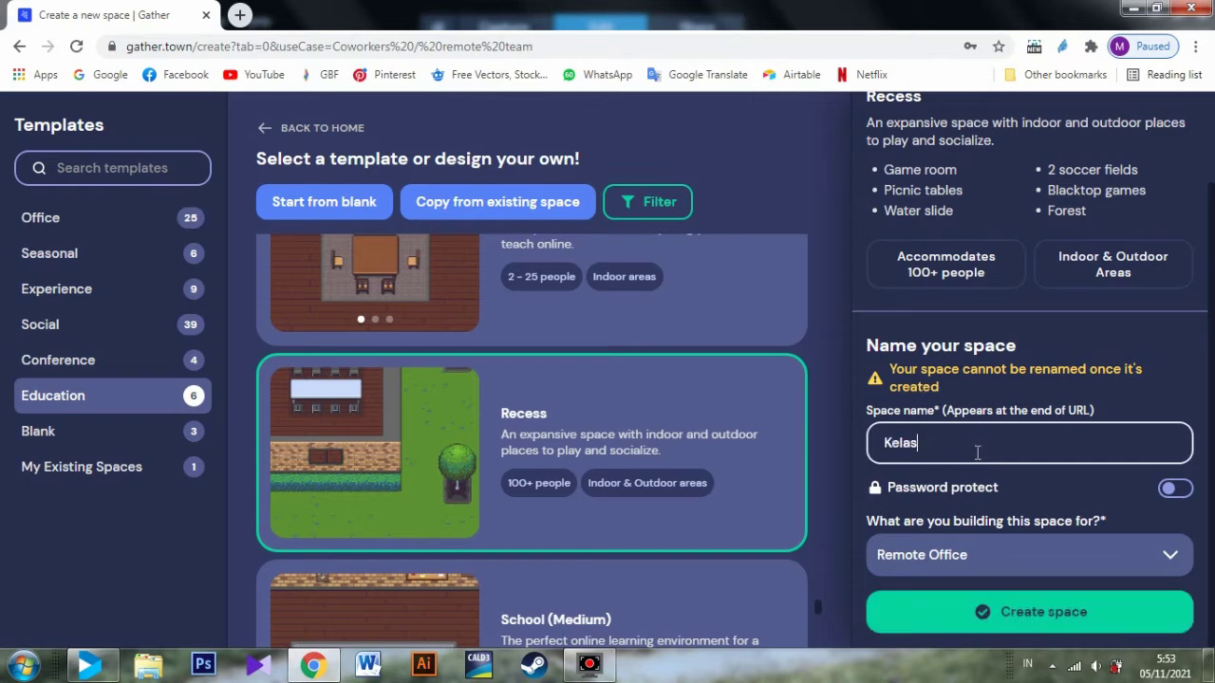
{"action": "type", "text": " Bahasa Inggris"}
- Set the purpose of the space to Classroom and create the space
{"action": "left_click", "coordinate": [1029, 560]}
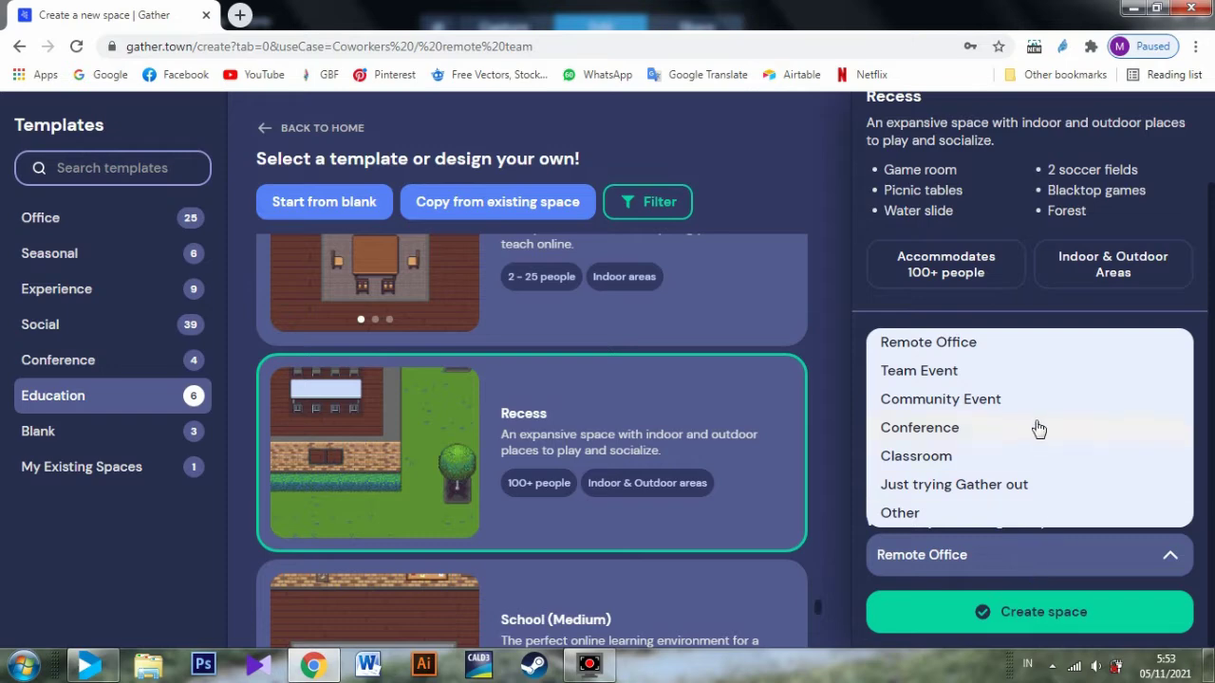
{"action": "left_click", "coordinate": [982, 456]}
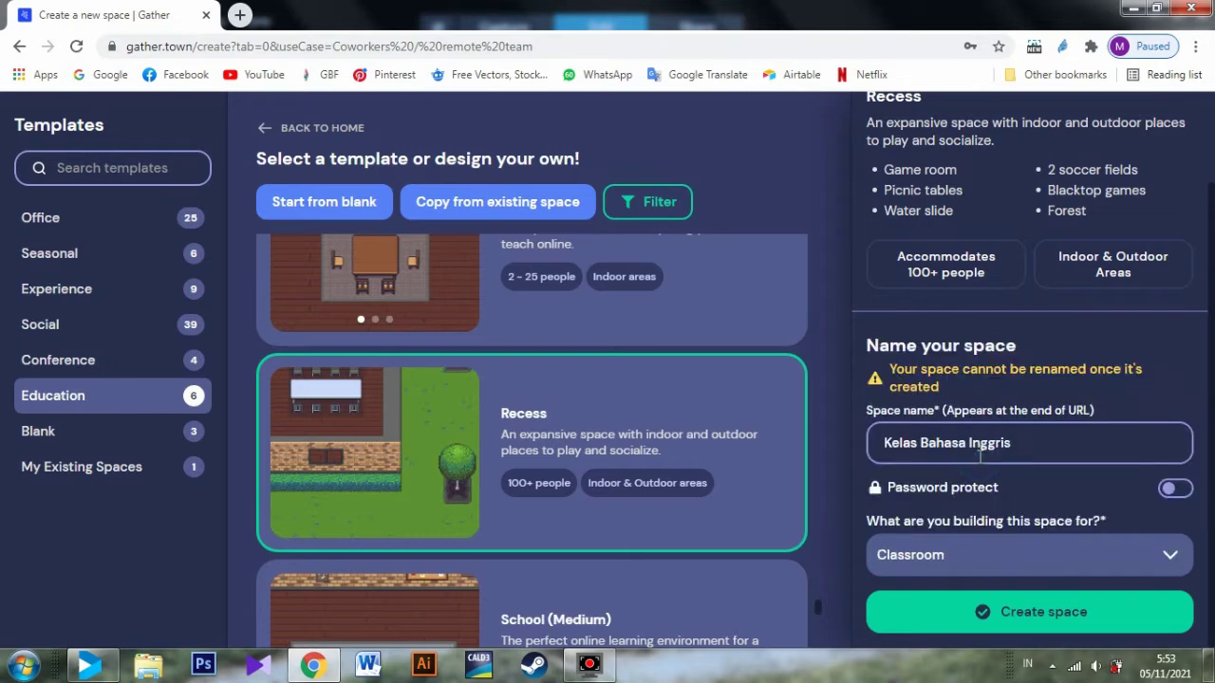
{"action": "left_click", "coordinate": [1008, 613]}
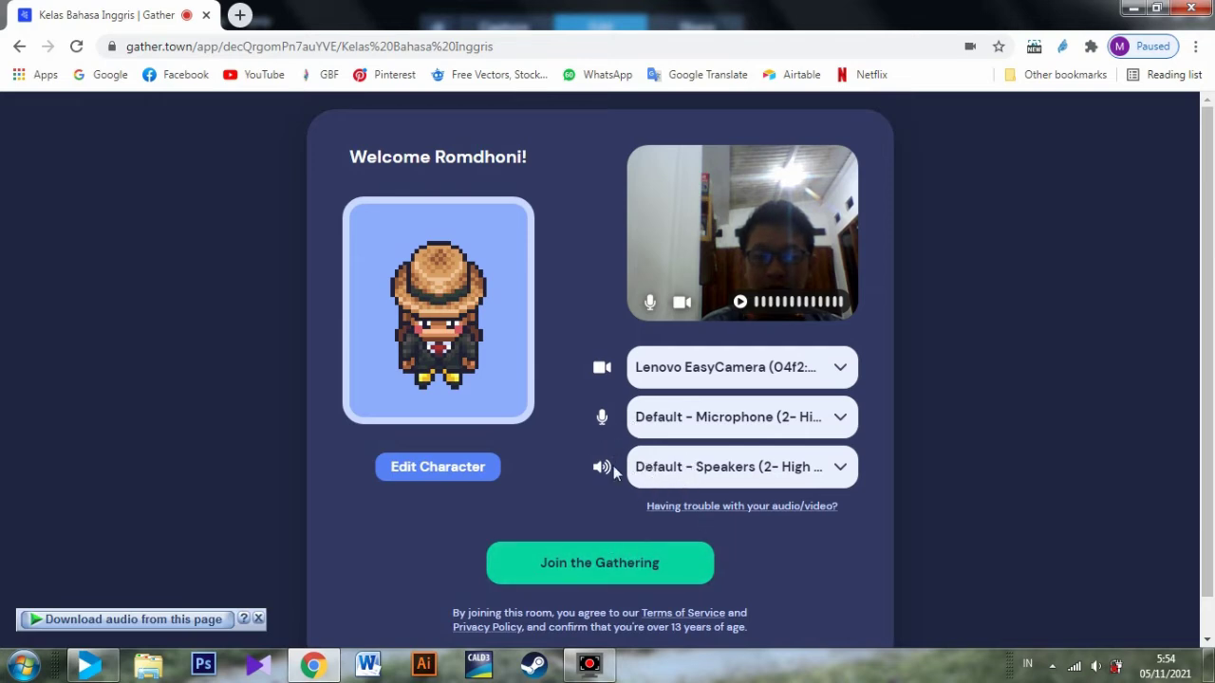
- Turn off the camera and microphone, and join the gathering
{"action": "left_click", "coordinate": [680, 303]}
{"action": "left_click", "coordinate": [648, 303]}
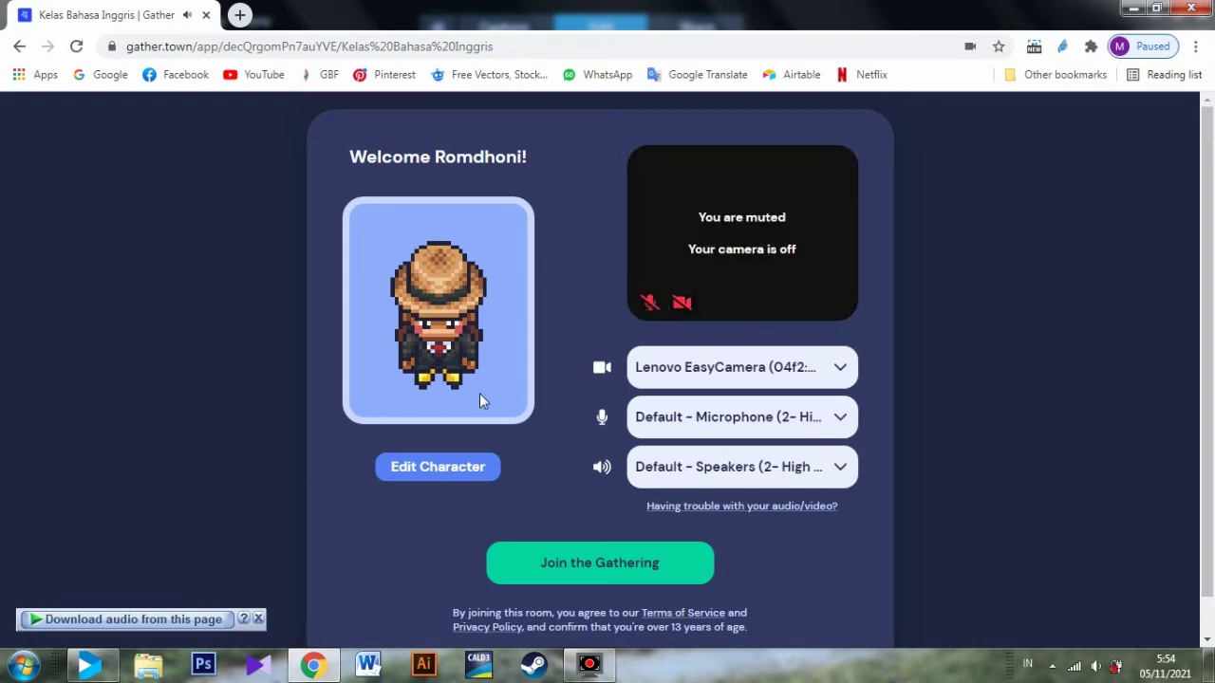
{"action": "left_click", "coordinate": [584, 563]}
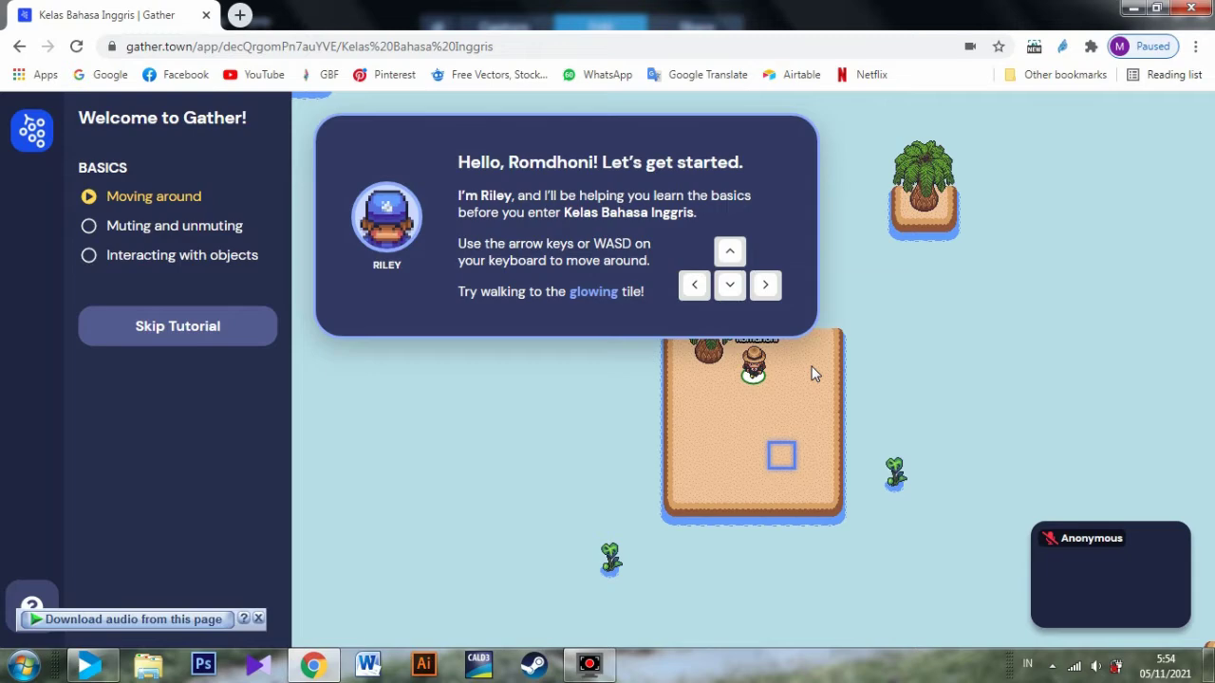
- Walk the avatar onto the glowing tile for the tutorial's moving-around task
{"action": "key", "text": "Down"}
{"action": "key", "text": "Down"}
{"action": "key", "text": "Down"}
{"action": "key", "text": "Right"}
{"action": "key", "text": "Right"}
{"action": "key", "text": "Left"}
{"action": "key", "text": "Left"}
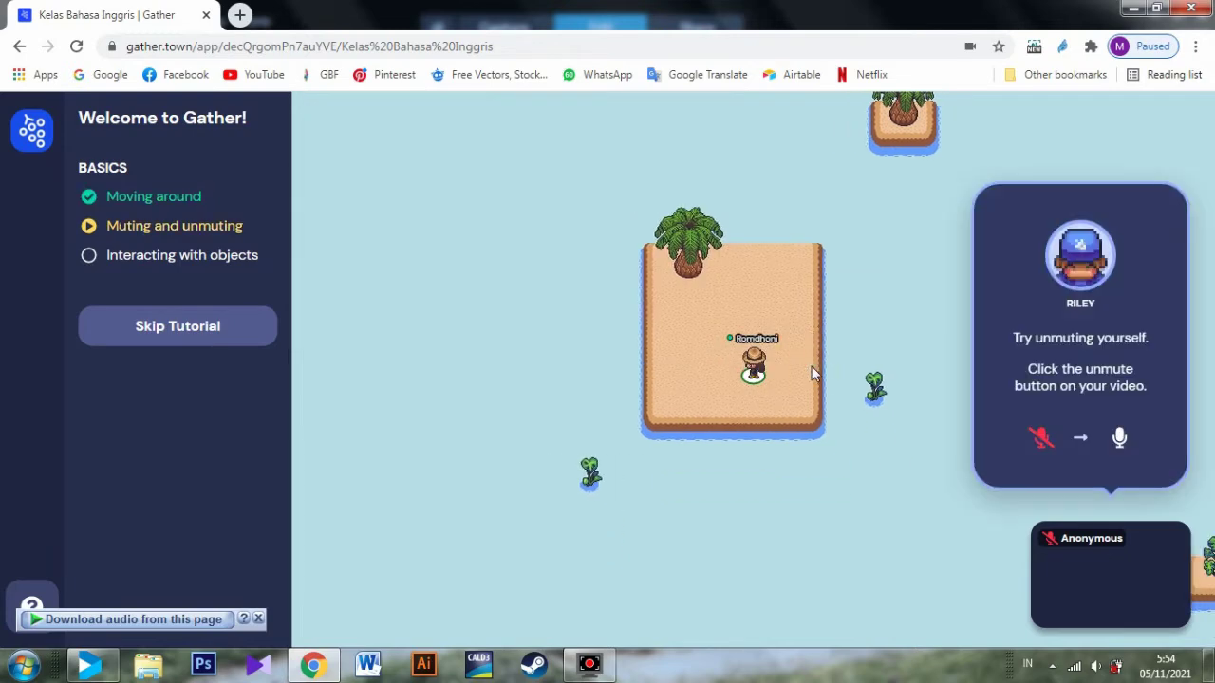
- Practise walking the avatar around the sandy tutorial island in all four directions
{"action": "key", "text": "Left"}
{"action": "key", "text": "Up"}
{"action": "key", "text": "Up"}
{"action": "key", "text": "Up"}
{"action": "key", "text": "Right"}
{"action": "key", "text": "Right"}
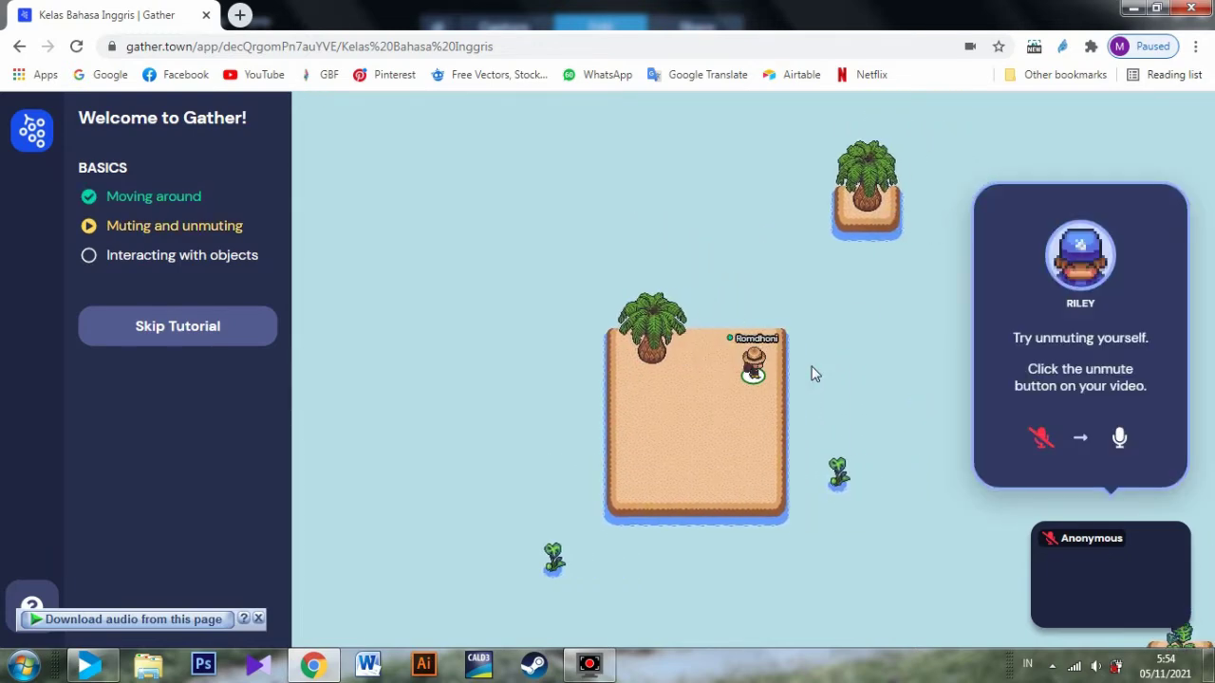
{"action": "key", "text": "Up"}
{"action": "key", "text": "Left"}
{"action": "key", "text": "Left"}
{"action": "key", "text": "Down"}
{"action": "key", "text": "Down"}
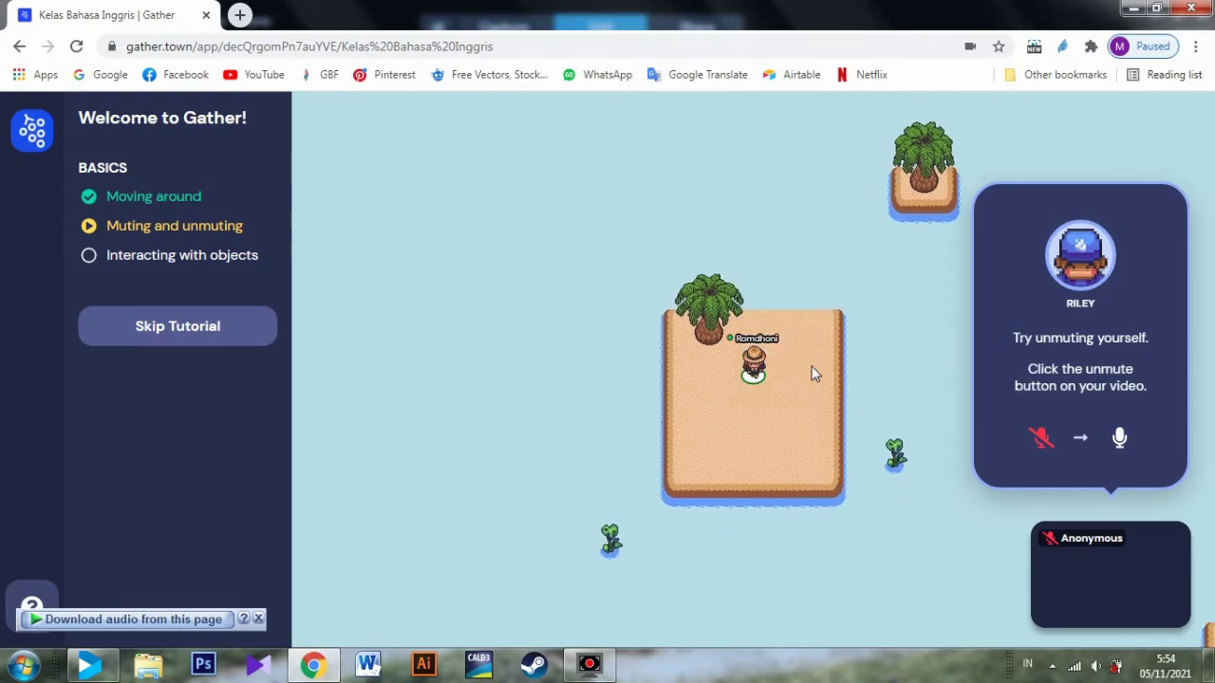
{"action": "key", "text": "Down"}
{"action": "key", "text": "Down"}
{"action": "key", "text": "Down"}
{"action": "key", "text": "Left"}
{"action": "key", "text": "Left"}
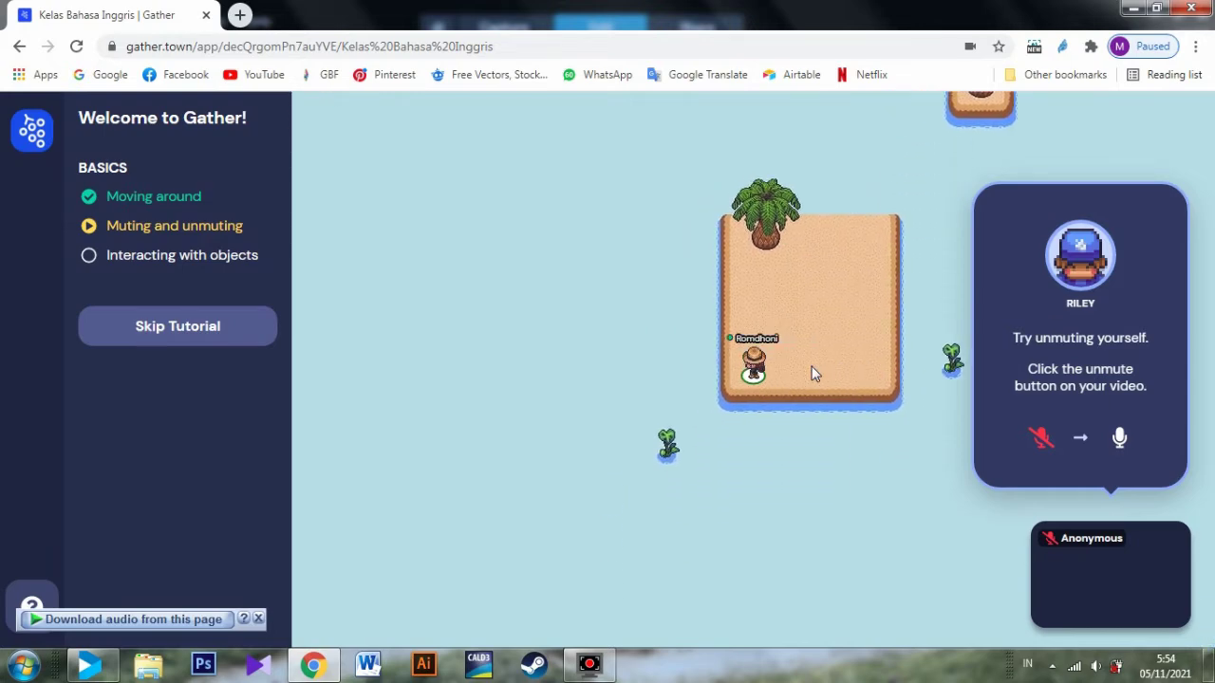
{"action": "key", "text": "Up"}
{"action": "key", "text": "Up"}
{"action": "key", "text": "Up"}
{"action": "key", "text": "Up"}
{"action": "key", "text": "Right"}
{"action": "key", "text": "Right"}
{"action": "key", "text": "Right"}
{"action": "key", "text": "Right"}
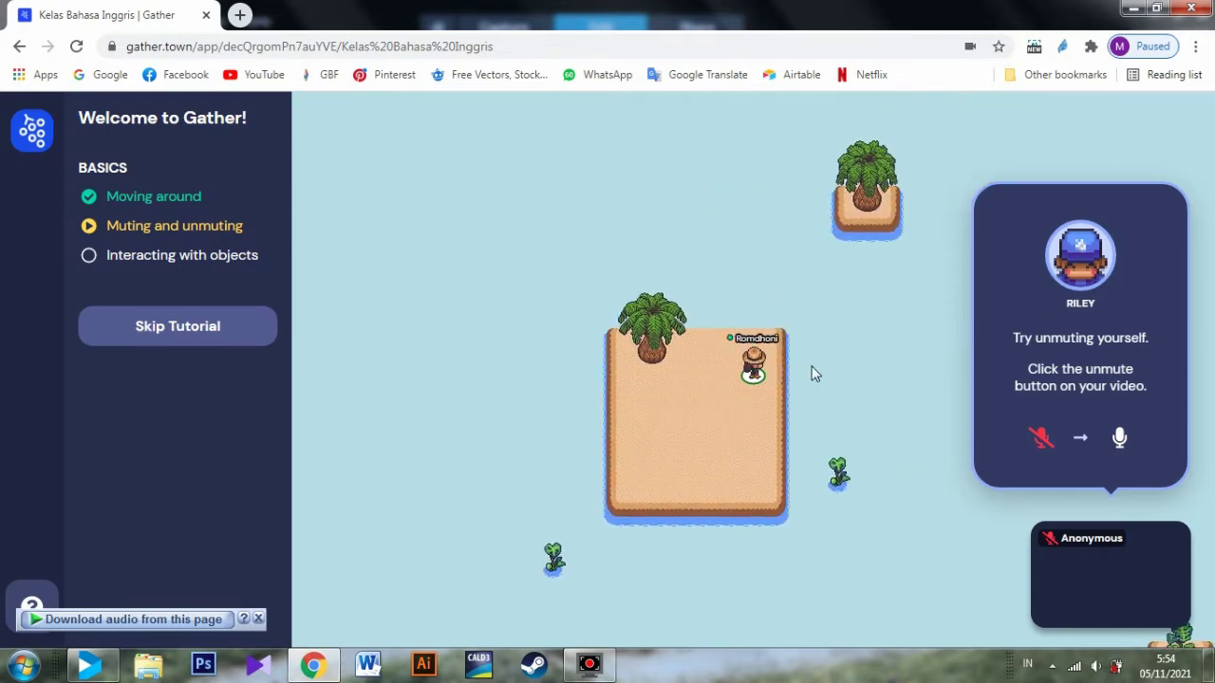
{"action": "key", "text": "Down"}
{"action": "key", "text": "Down"}
{"action": "key", "text": "Down"}
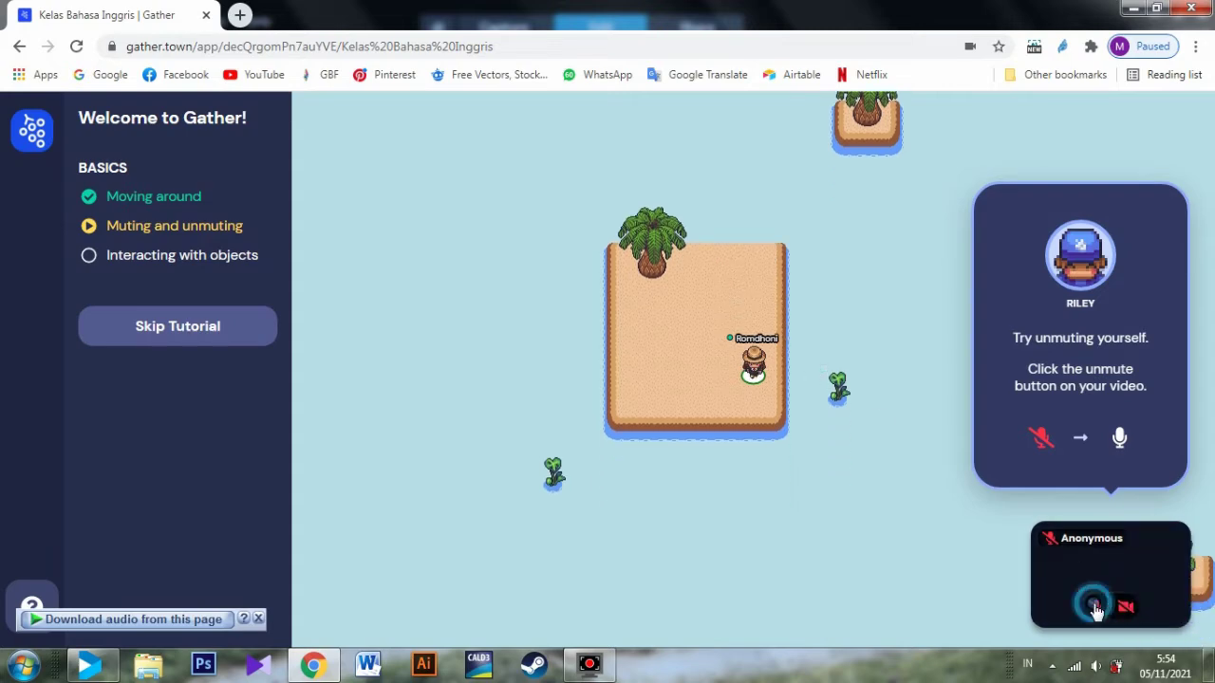
- Unmute the microphone, walk across the island, and mute the microphone again for the tutorial's muting task
{"action": "left_click", "coordinate": [1096, 607]}
{"action": "left_click", "coordinate": [1095, 608]}
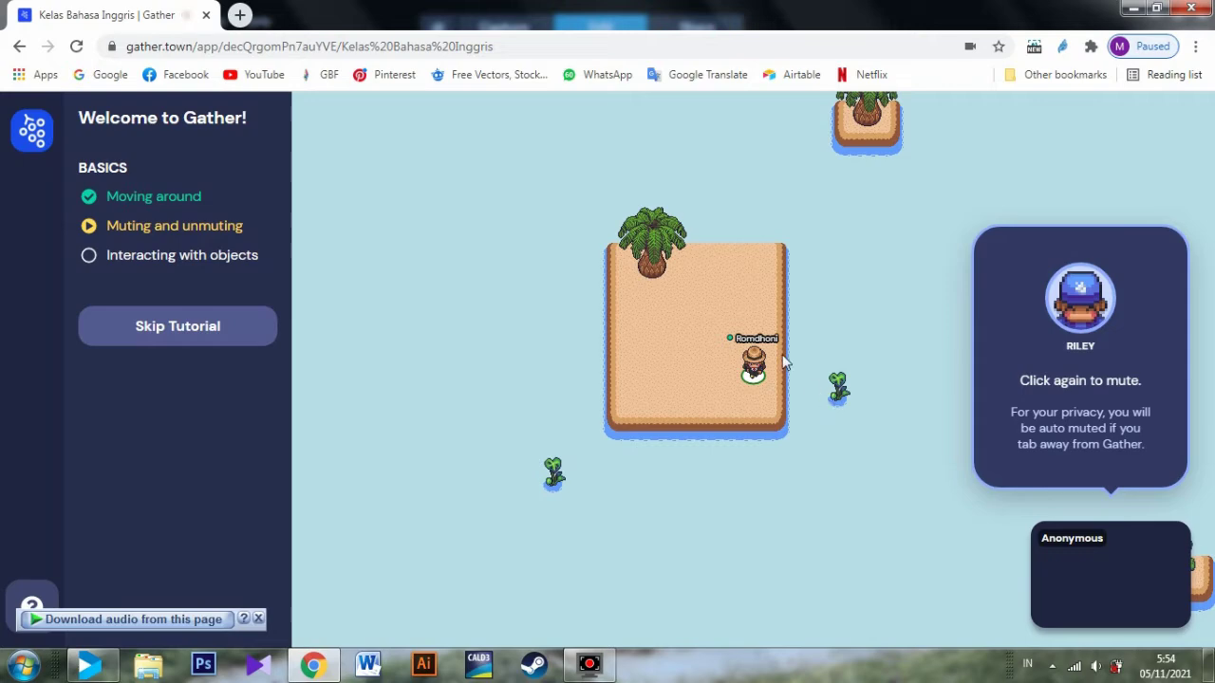
{"action": "key", "text": "Left"}
{"action": "key", "text": "Left"}
{"action": "key", "text": "Left"}
{"action": "key", "text": "Left"}
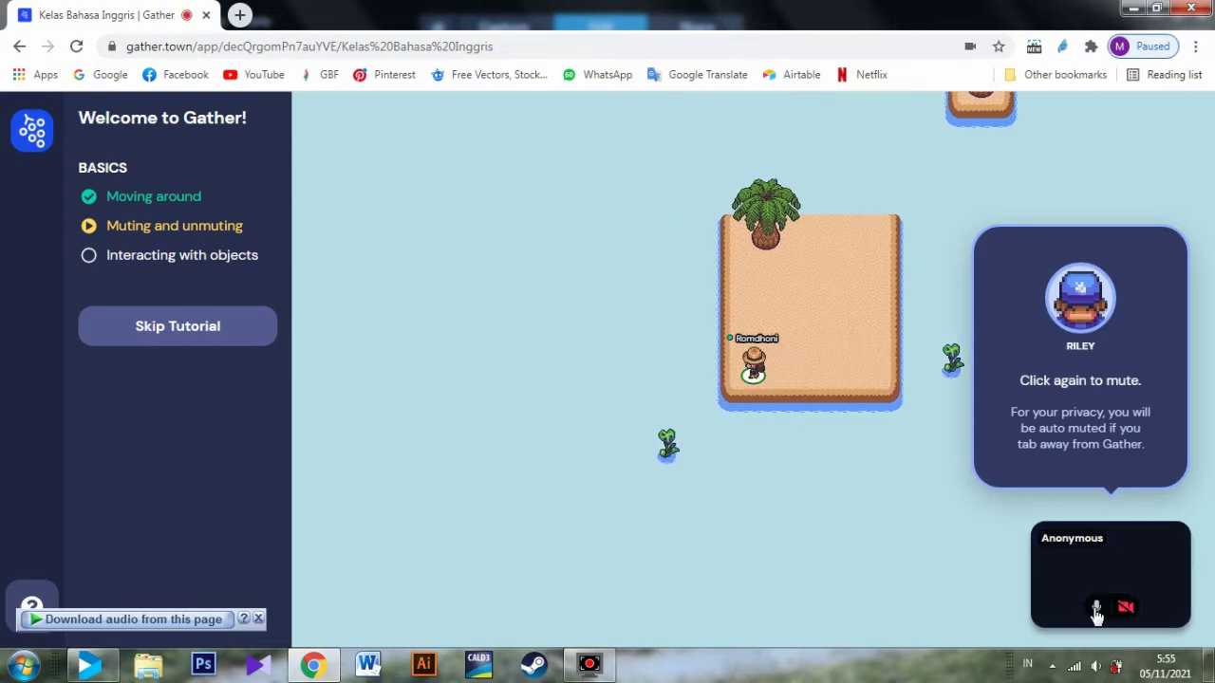
{"action": "key", "text": "ctrl+shift+a"}
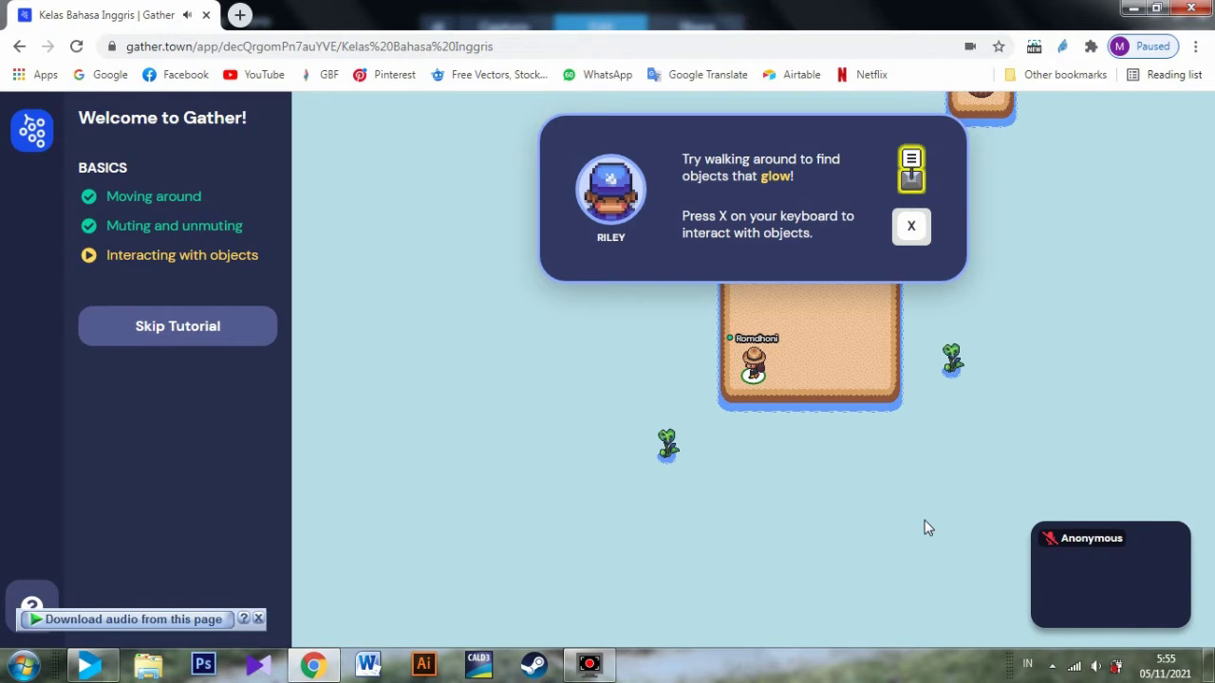
- Walk up to the glowing message object, open its message, and close it again
{"action": "key", "text": "Up"}
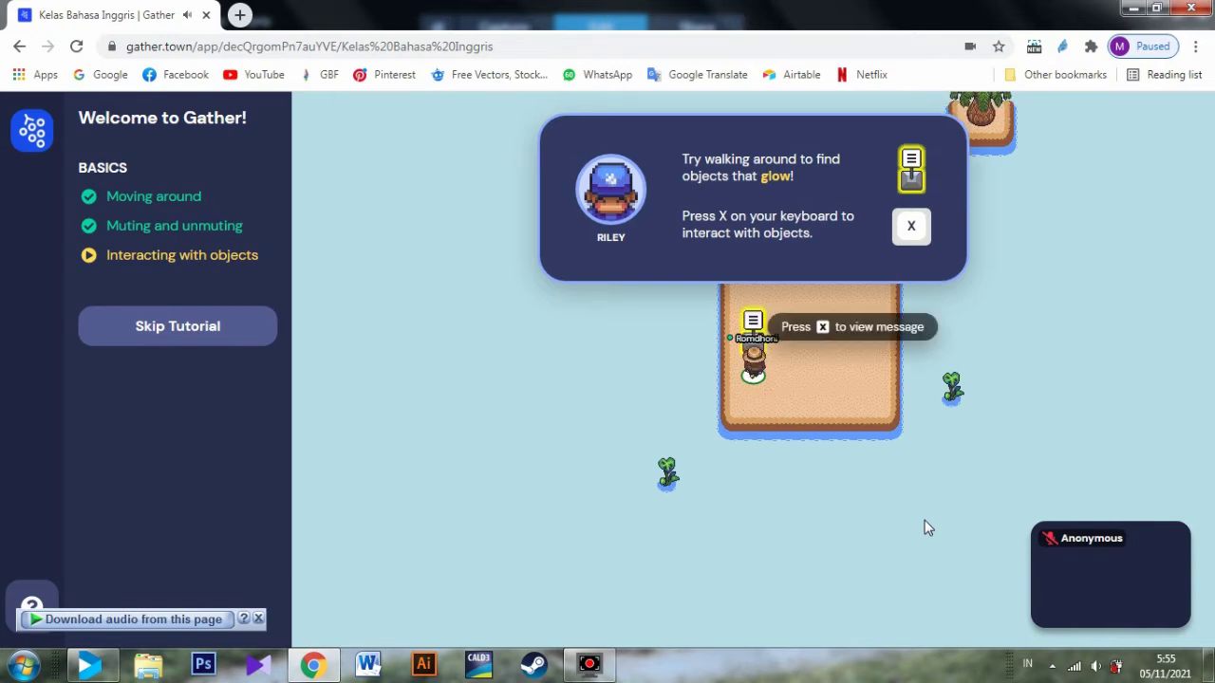
{"action": "key", "text": "x"}
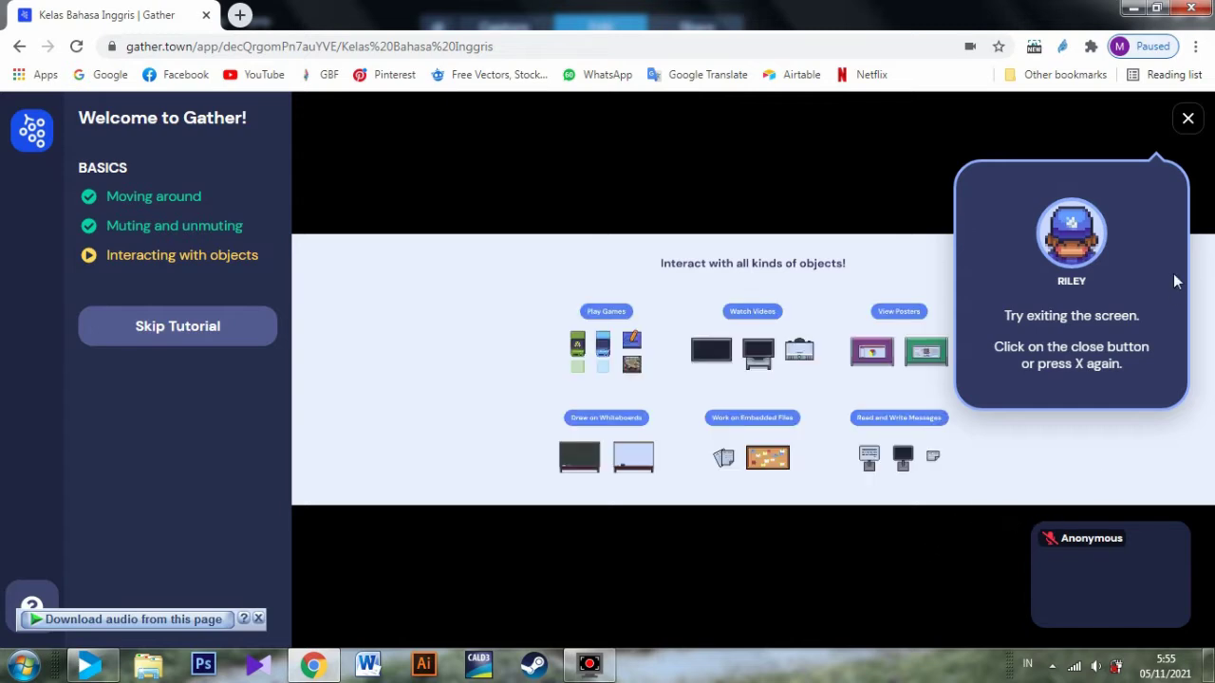
{"action": "left_click", "coordinate": [1188, 119]}
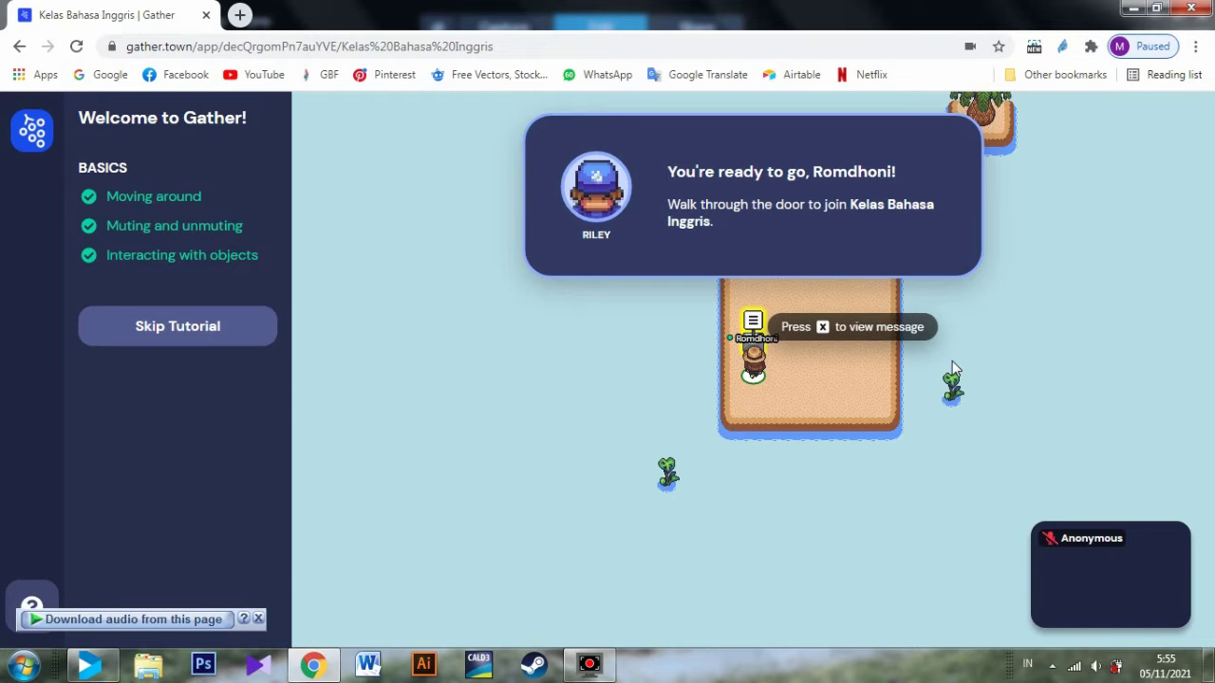
- Walk the avatar through the door on the tutorial island to enter Kelas Bahasa Inggris
{"action": "key", "text": "Right"}
{"action": "key", "text": "Right"}
{"action": "key", "text": "Up"}
{"action": "key", "text": "Up"}
{"action": "key", "text": "Up"}
{"action": "key", "text": "Up"}
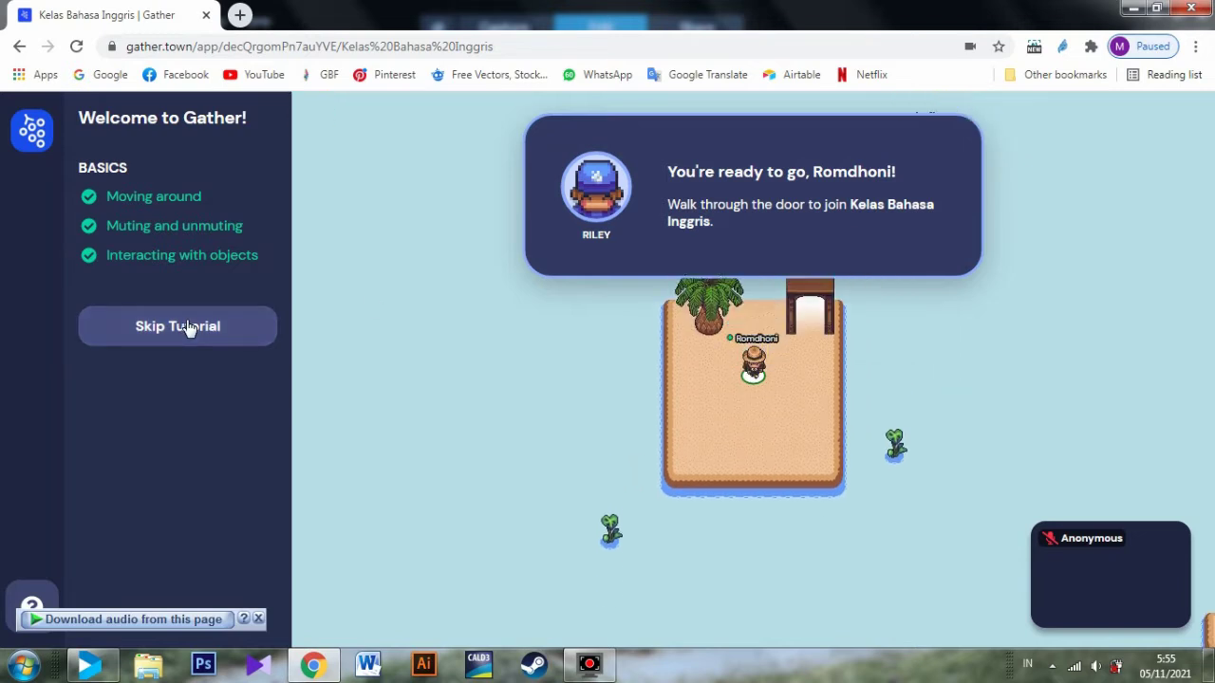
{"action": "key", "text": "Right"}
{"action": "key", "text": "Right"}
{"action": "key", "text": "Up"}
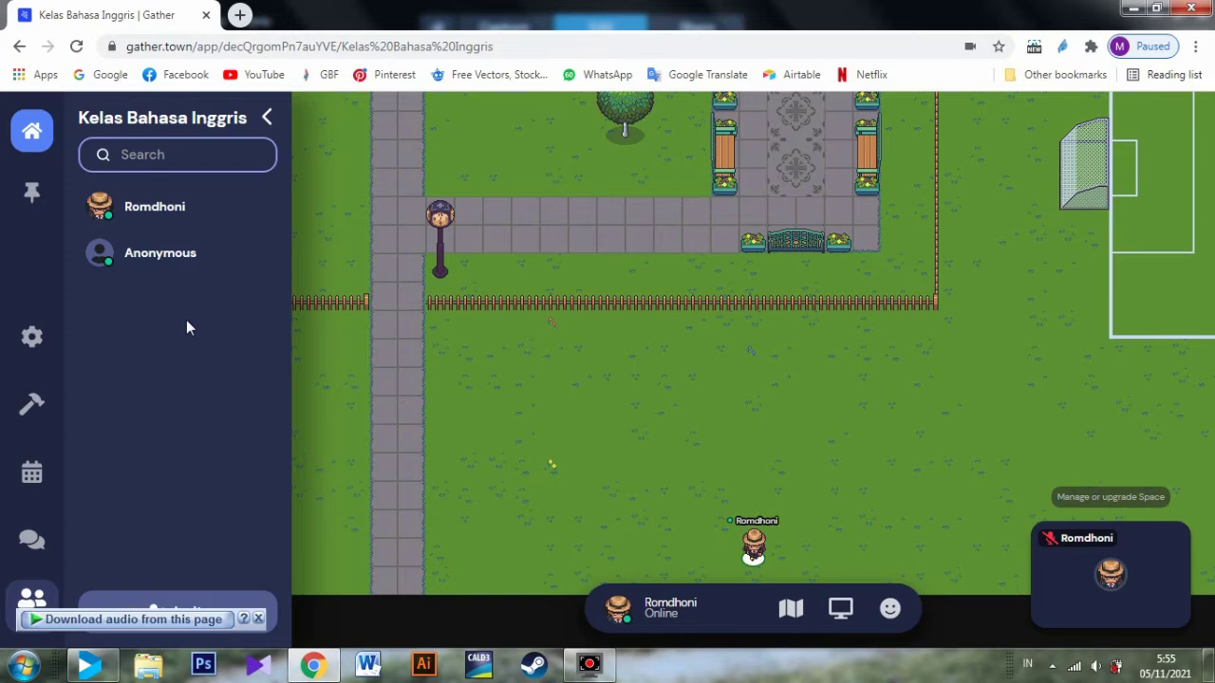
- Walk the avatar over the lawn to the paved path and follow it north to the brick building
{"action": "key", "text": "Up"}
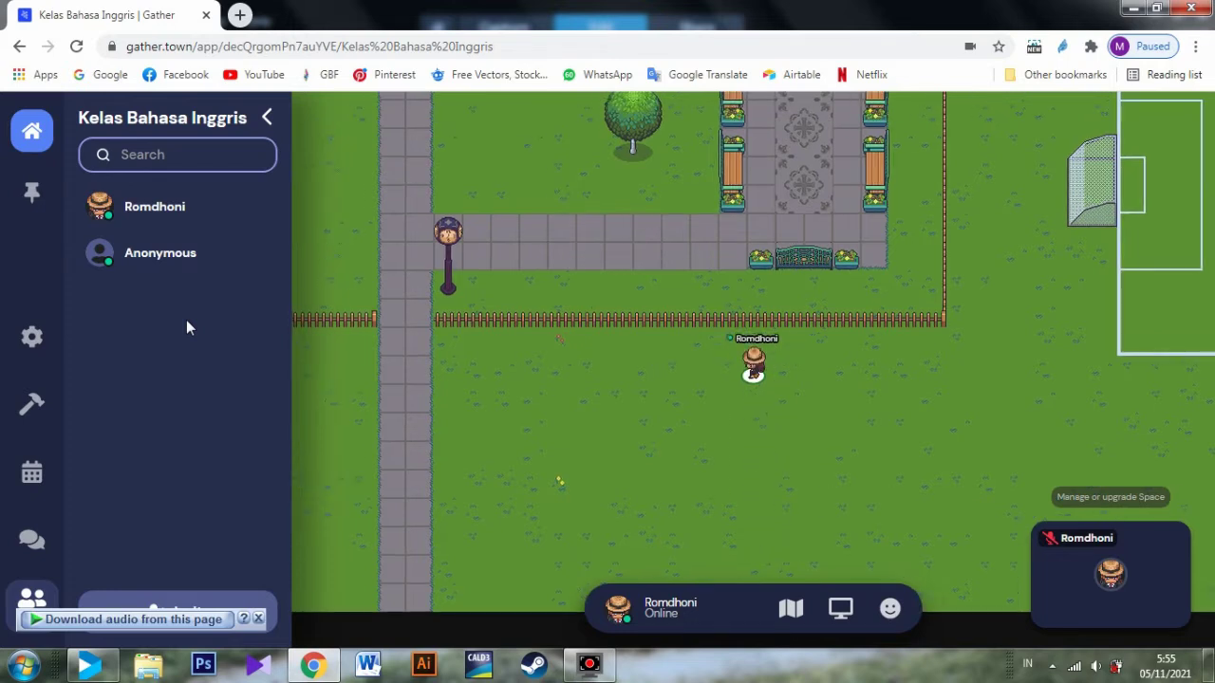
{"action": "key", "text": "Left"}
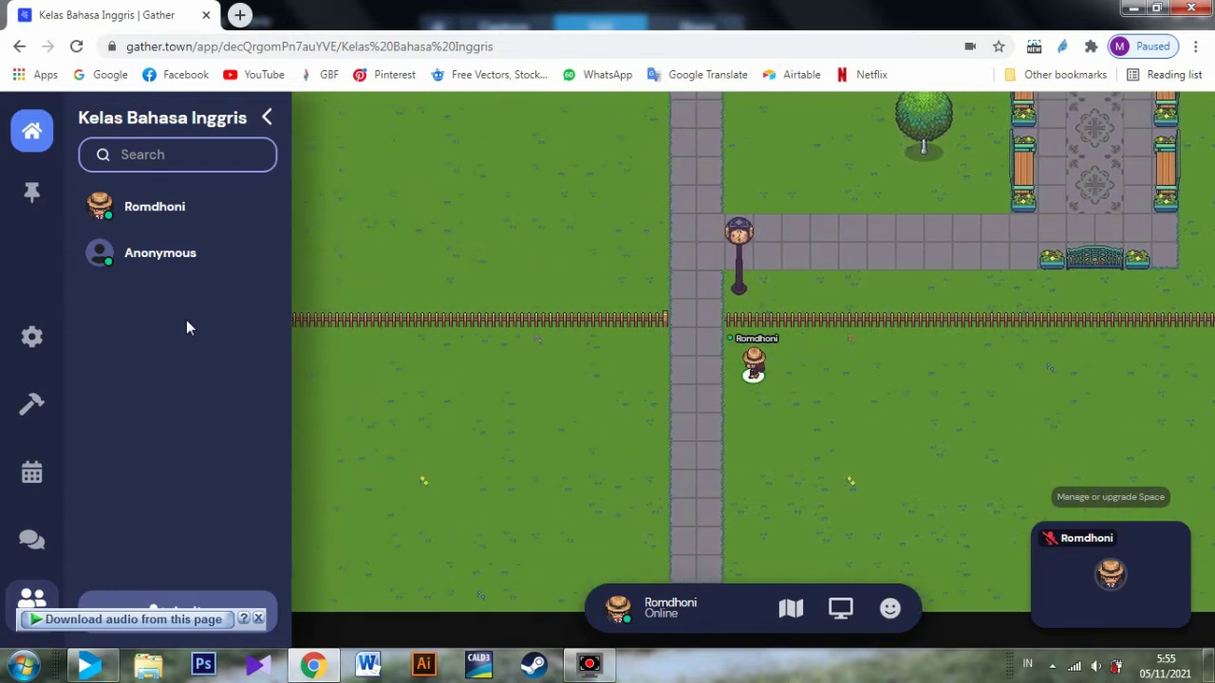
{"action": "key", "text": "Up"}
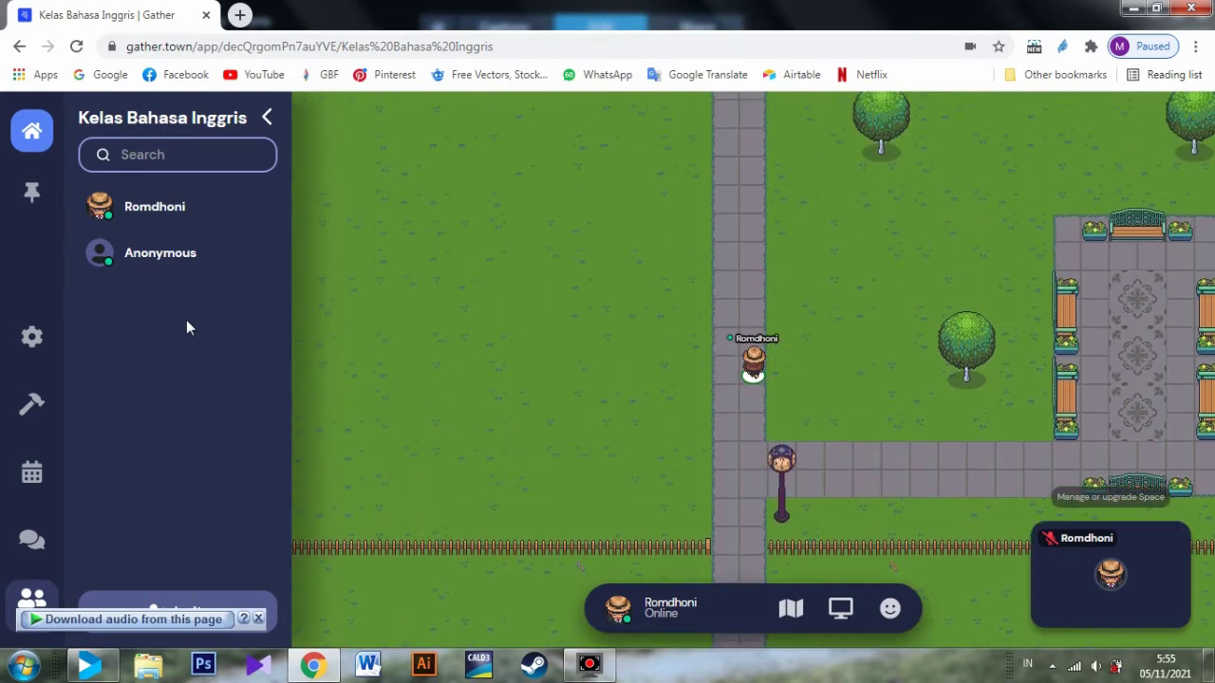
{"action": "key", "text": "Up"}
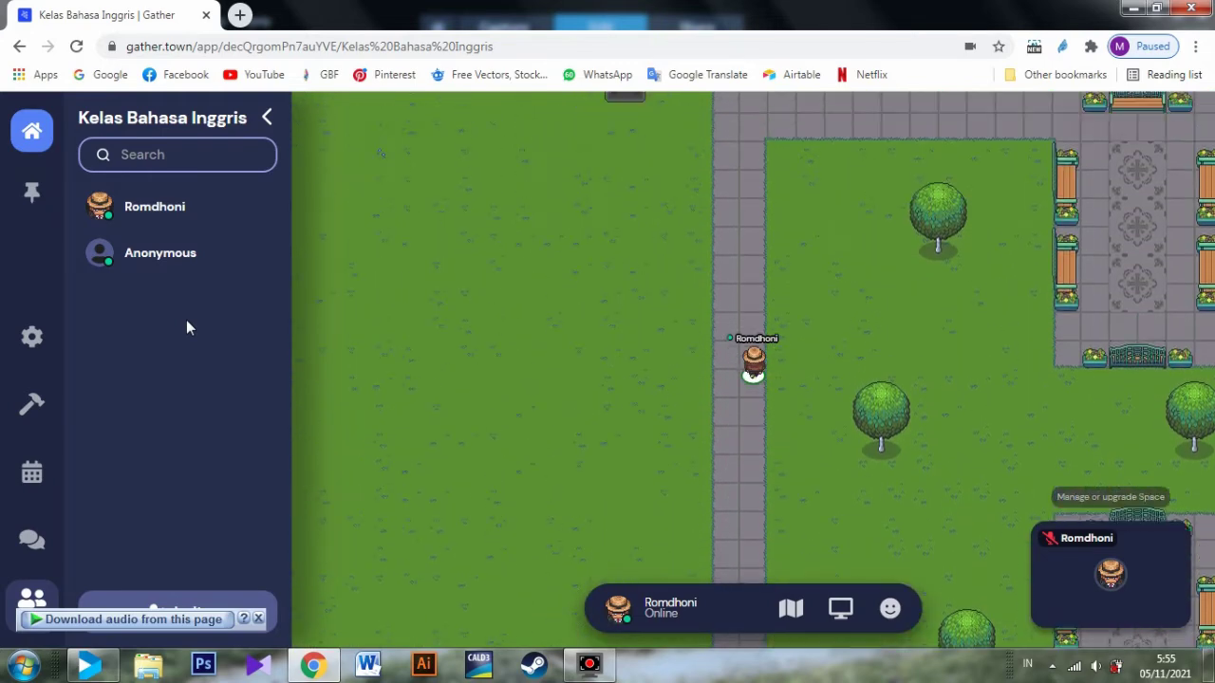
{"action": "key", "text": "Up"}
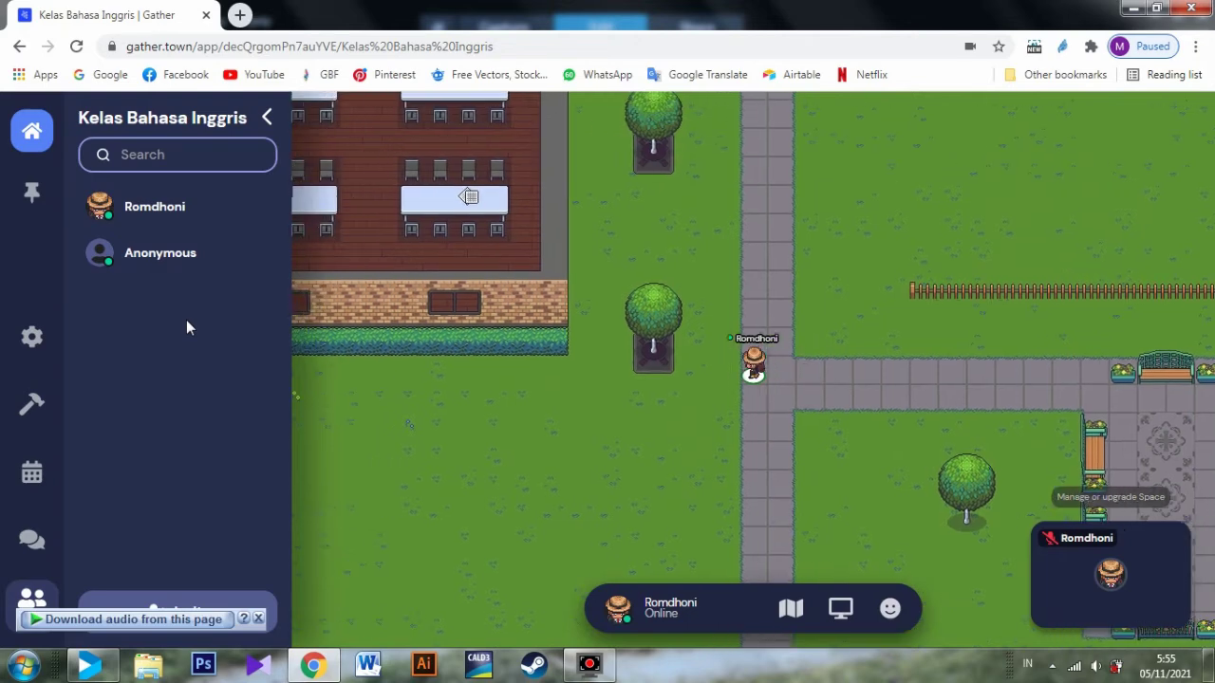
- Walk the avatar along the outside of the brick building, past its entrance, to the lawn on the east side
{"action": "key", "text": "Left"}
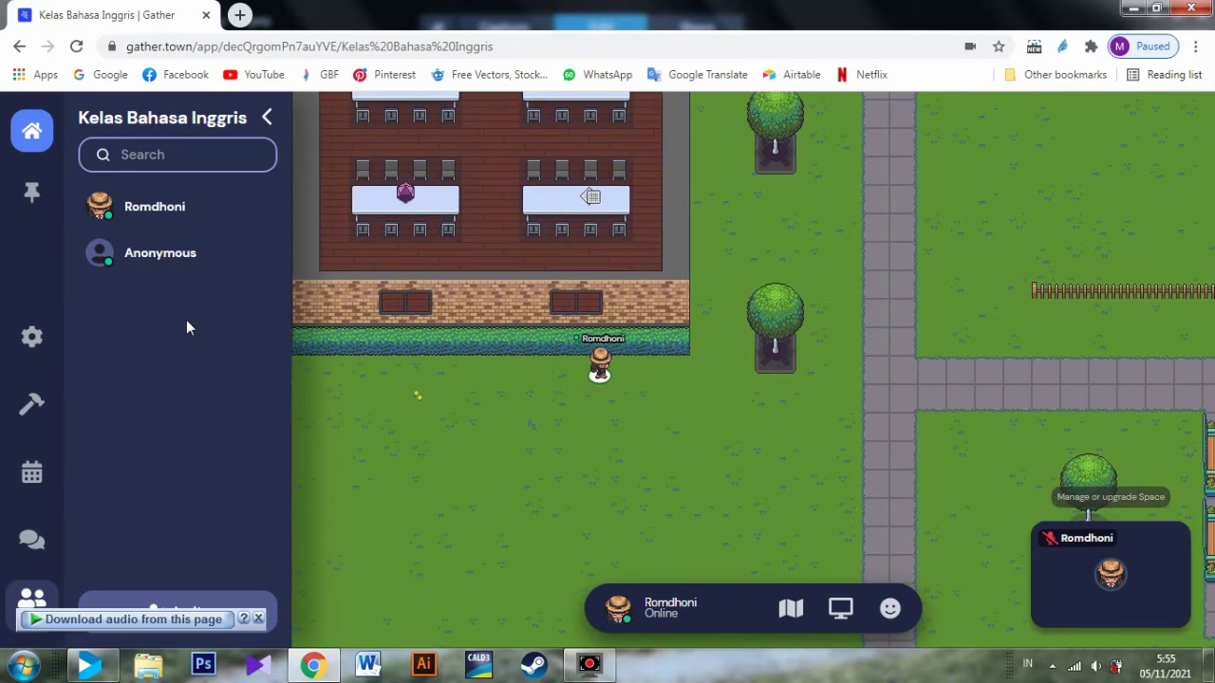
{"action": "key", "text": "Right"}
{"action": "key", "text": "Up"}
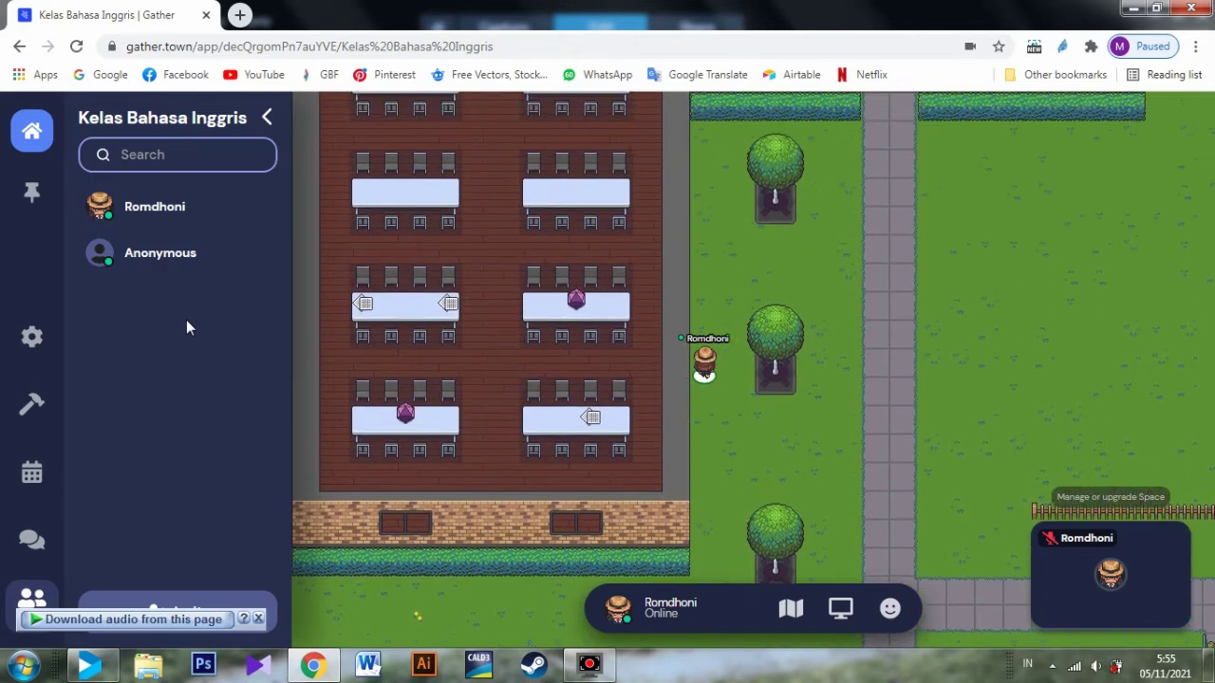
{"action": "key", "text": "Up"}
{"action": "key", "text": "Right"}
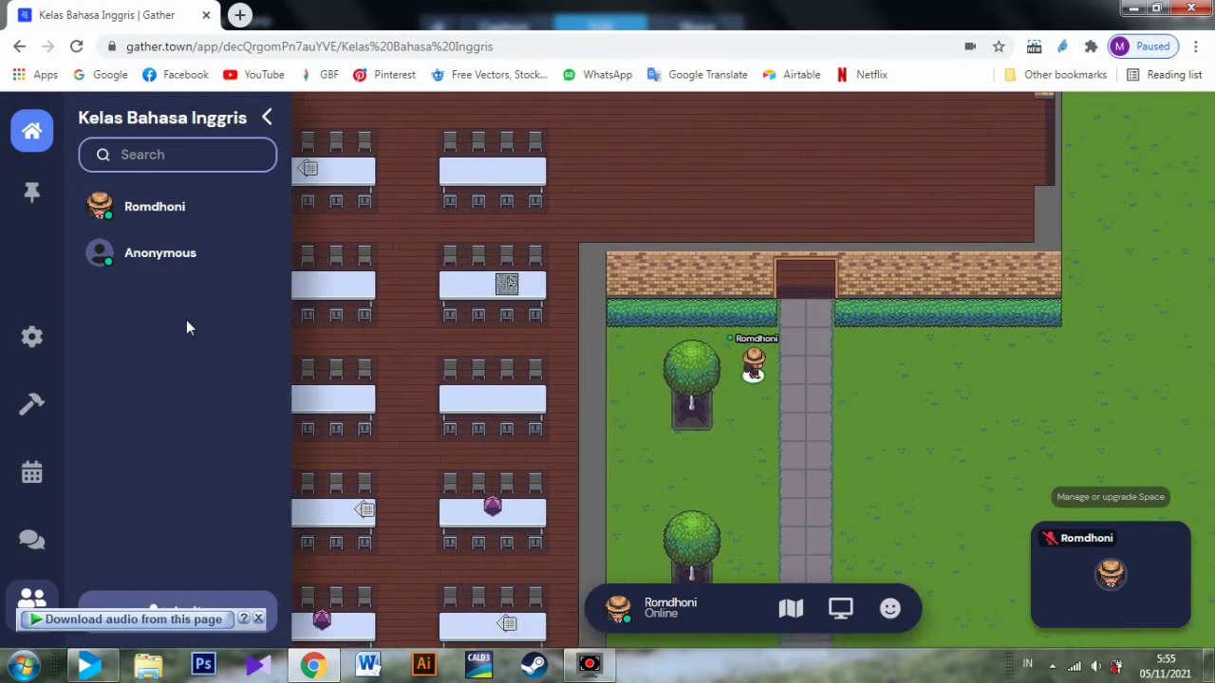
{"action": "key", "text": "Right"}
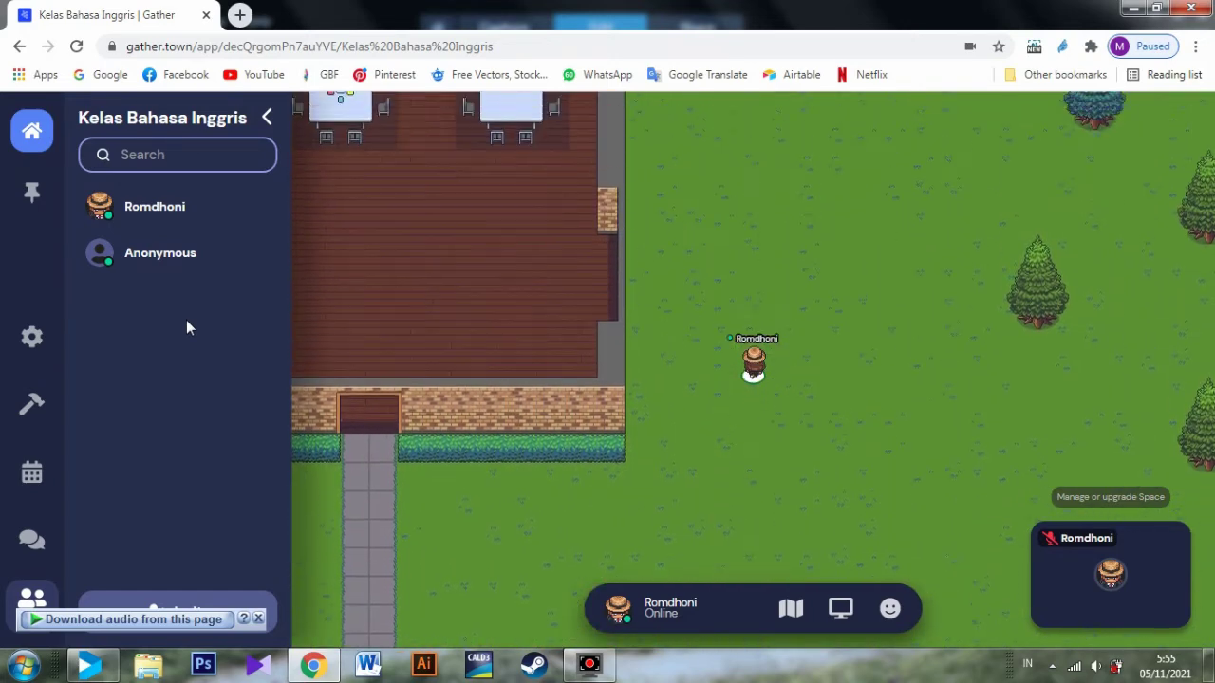
- Explore the outdoor area north-east of the building, walking past the picnic tables and in among the trees
{"action": "key", "text": "Up"}
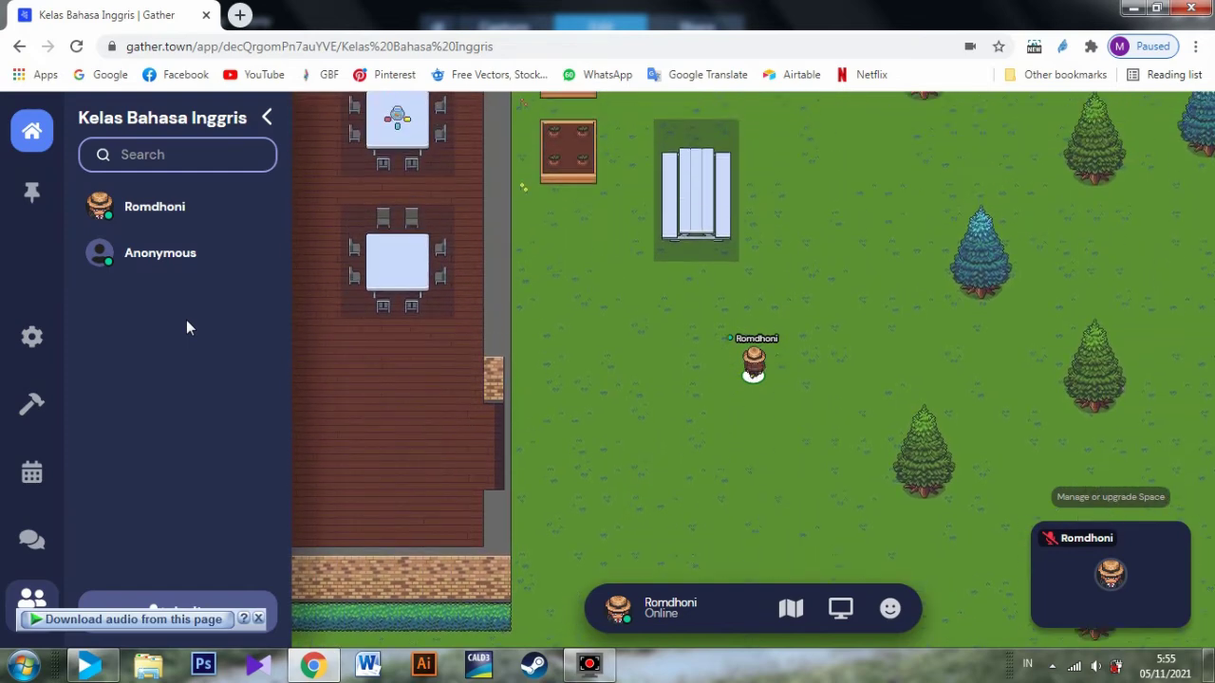
{"action": "key", "text": "Right"}
{"action": "key", "text": "Up"}
{"action": "key", "text": "Right"}
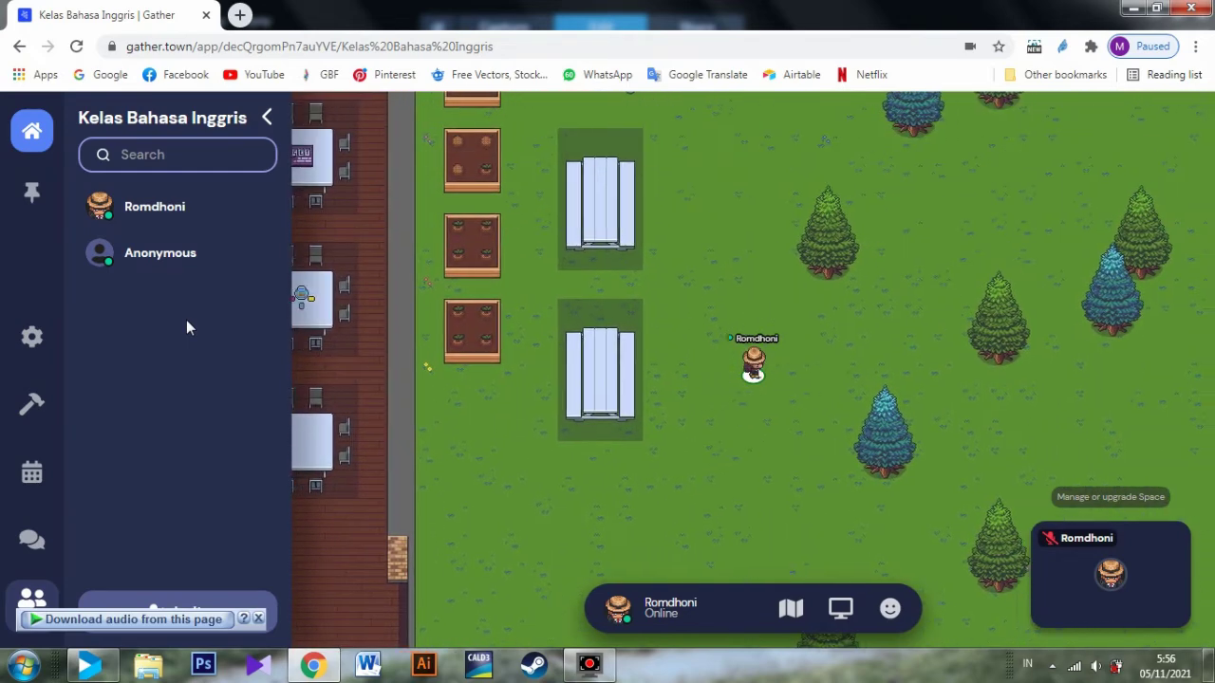
{"action": "key", "text": "Up"}
{"action": "key", "text": "Left"}
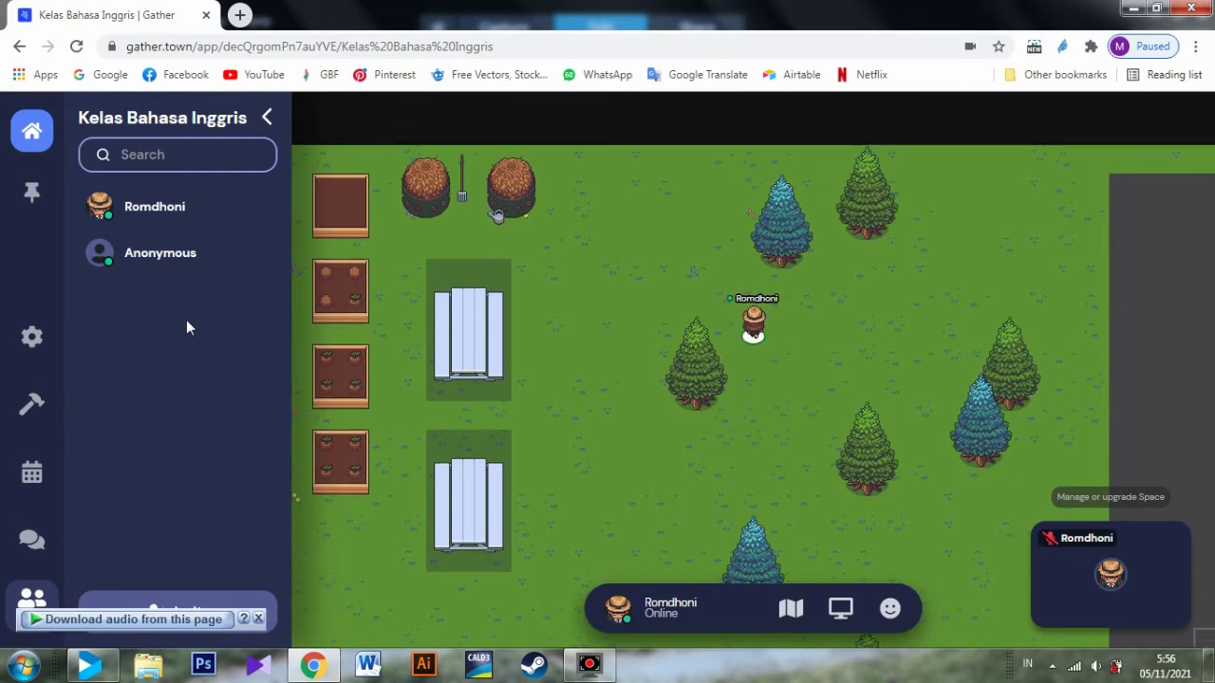
- Walk the avatar from the trees around the building's south-east corner and in through its south entrance
{"action": "key", "text": "Down"}
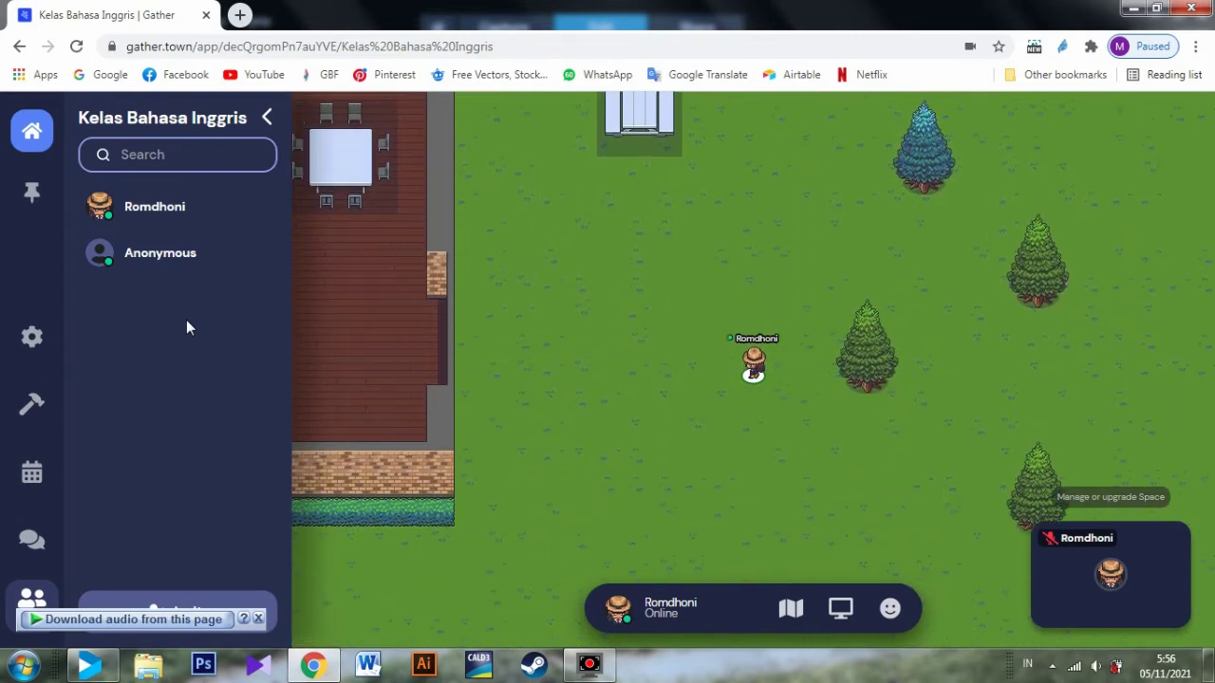
{"action": "key", "text": "Left"}
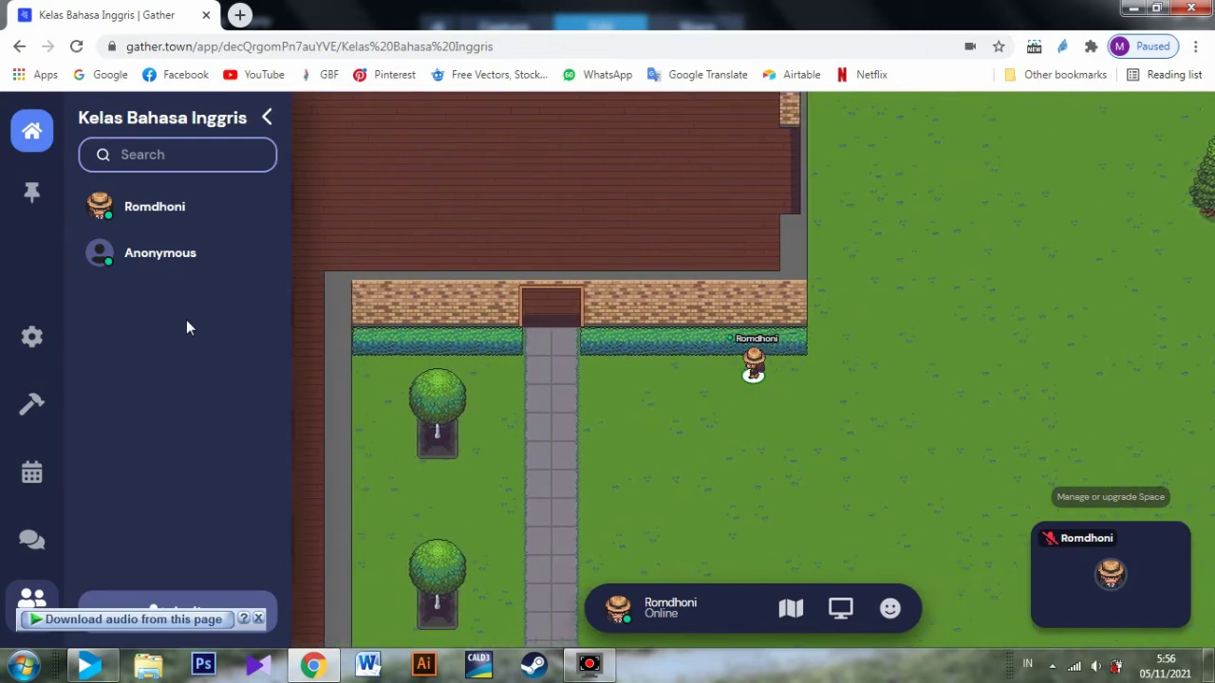
{"action": "key", "text": "Left"}
{"action": "key", "text": "Up"}
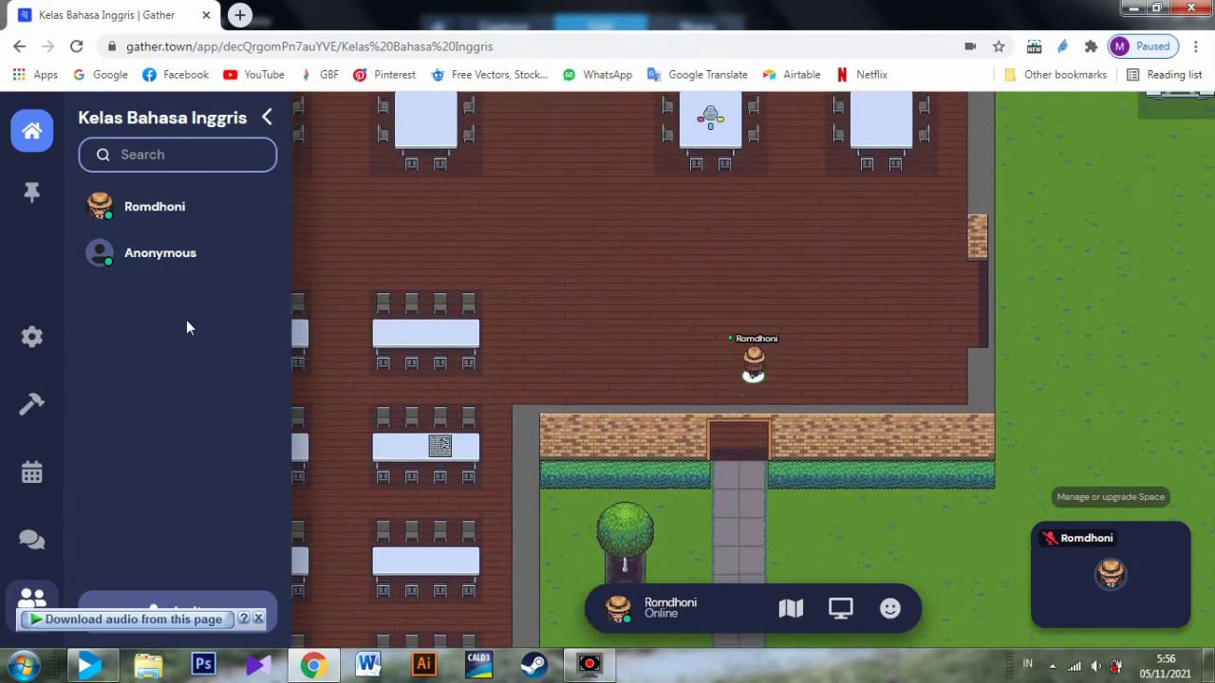
- Walk the avatar across the hall and up the central aisle between the square game tables
{"action": "key", "text": "Up"}
{"action": "key", "text": "Left"}
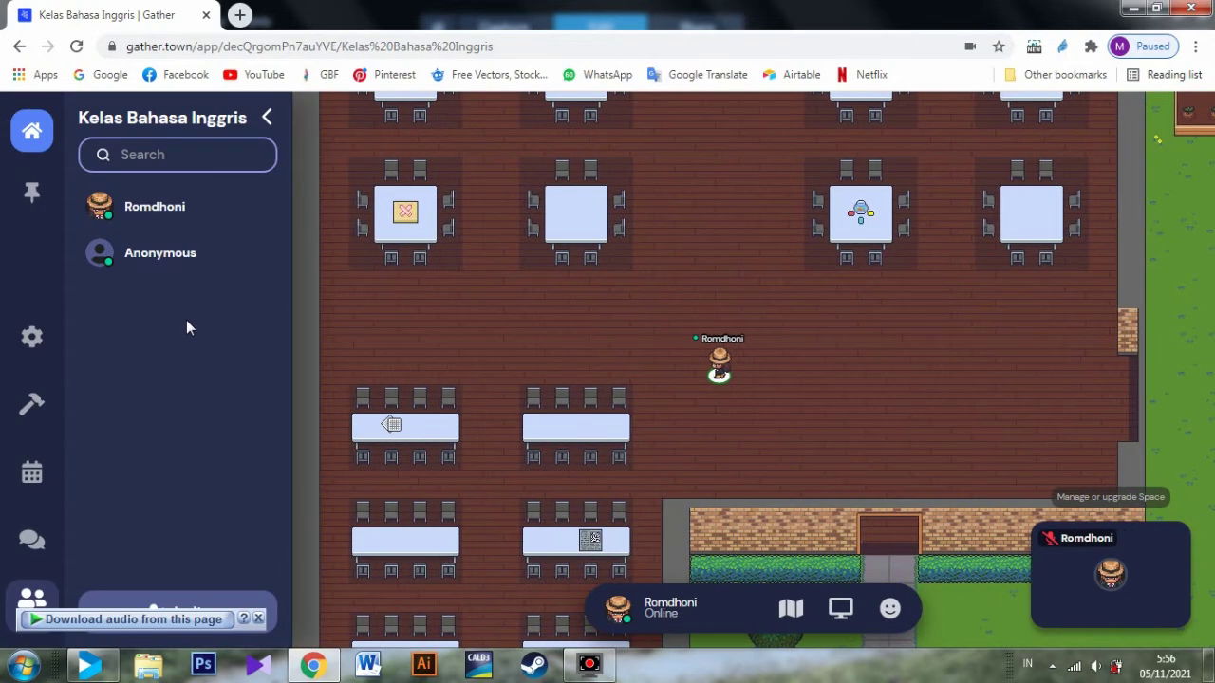
{"action": "key", "text": "Left"}
{"action": "key", "text": "Up"}
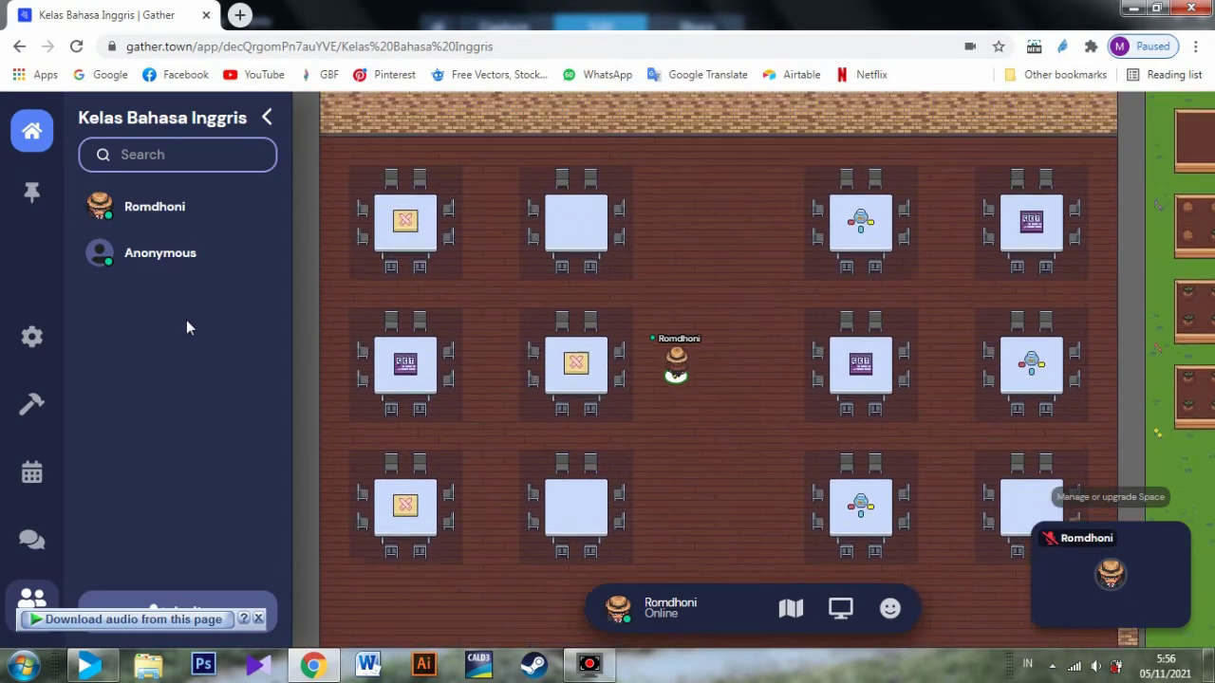
{"action": "key", "text": "Up"}
{"action": "key", "text": "Down"}
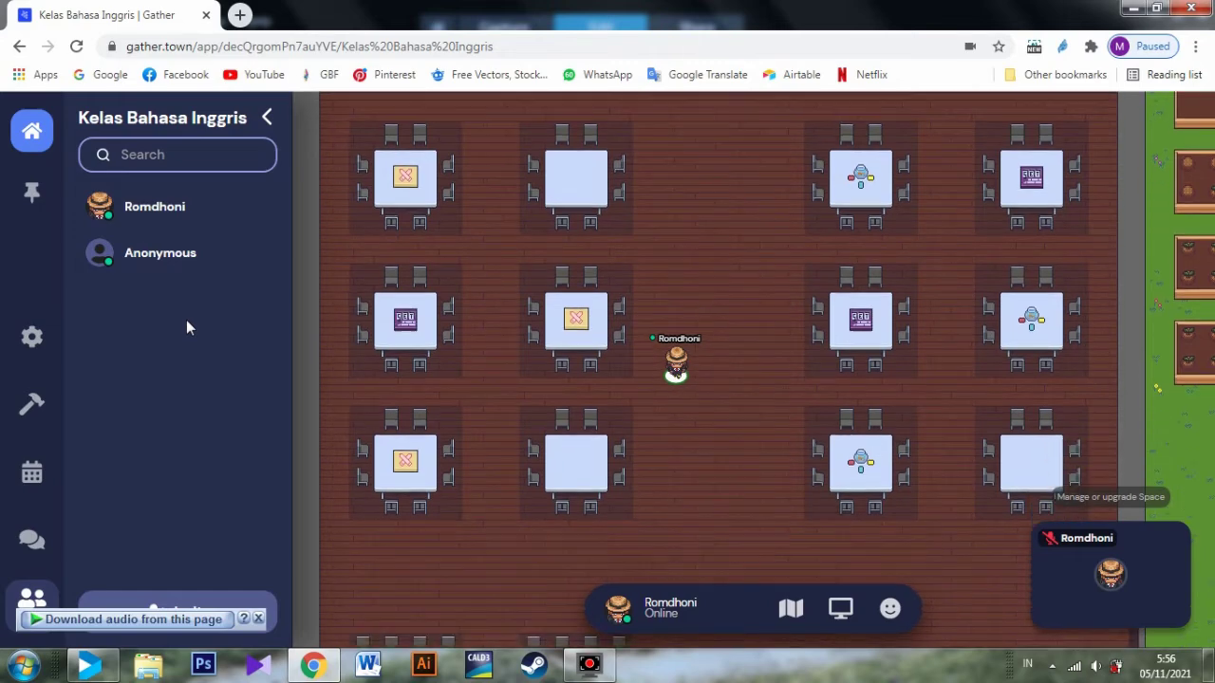
- Walk the avatar from the square tables to the northernmost long tables and into the eastern table's private area
{"action": "key", "text": "Left"}
{"action": "key", "text": "Left"}
{"action": "key", "text": "Down"}
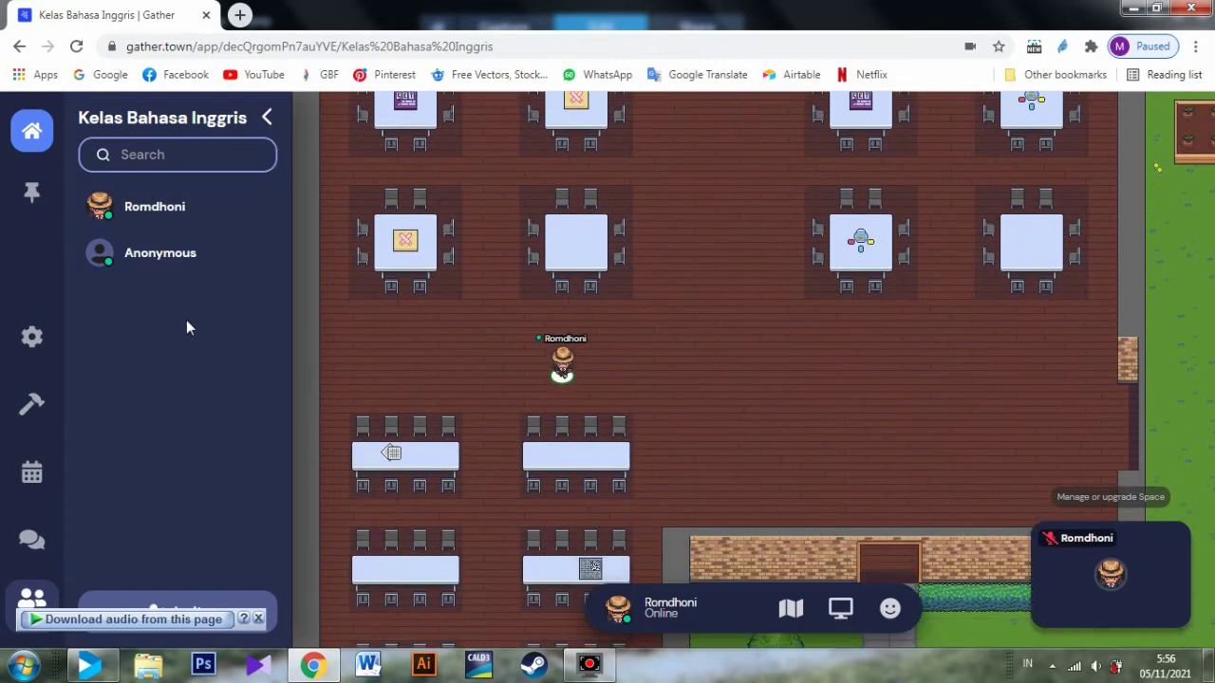
{"action": "key", "text": "Left"}
{"action": "key", "text": "Down"}
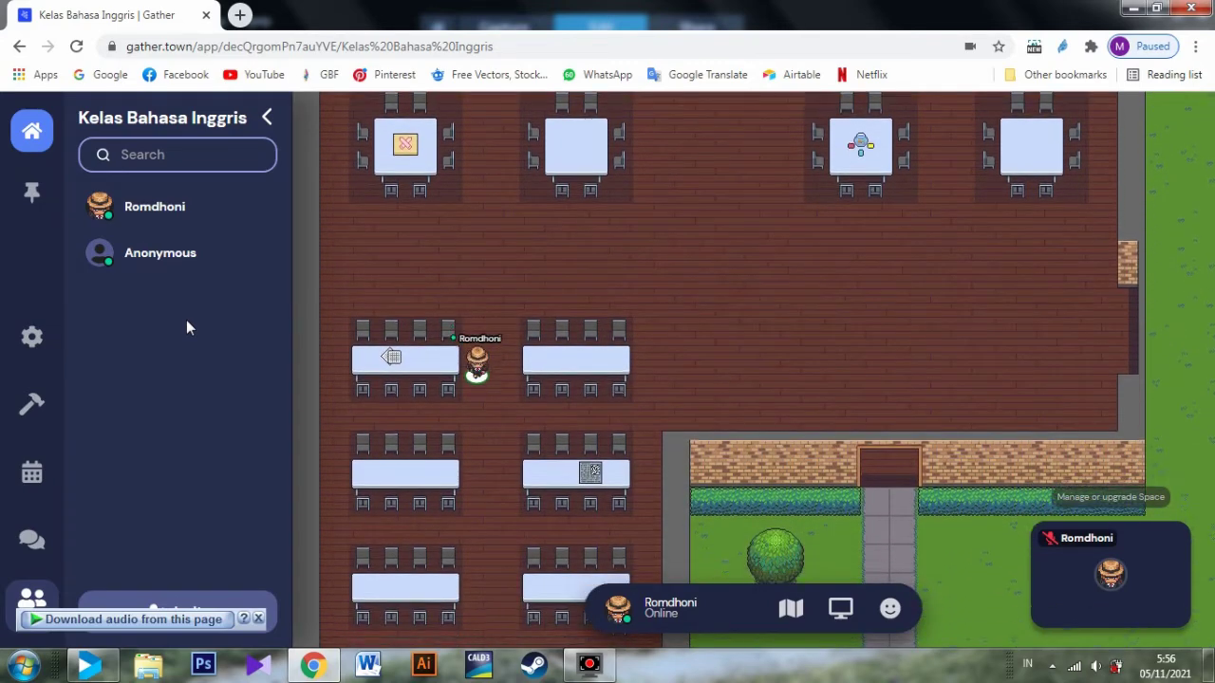
{"action": "key", "text": "Left"}
{"action": "key", "text": "Right"}
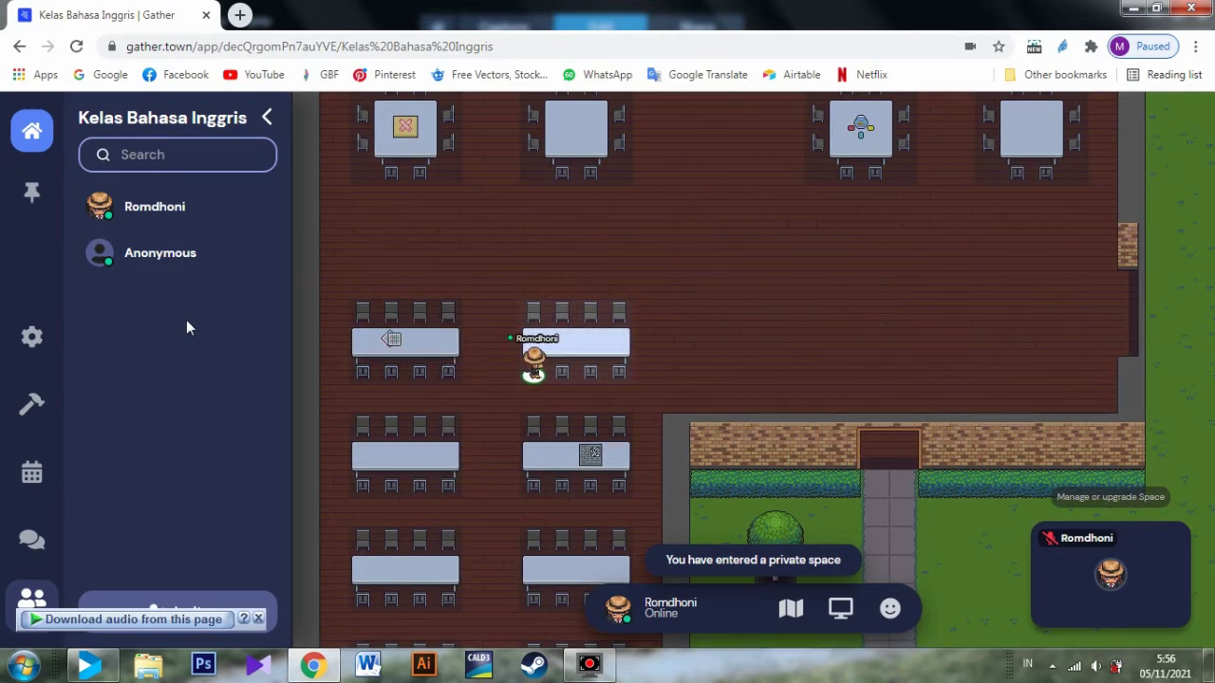
- Walk the avatar to the crossword table, then south along the aisle between the long tables
{"action": "key", "text": "Down"}
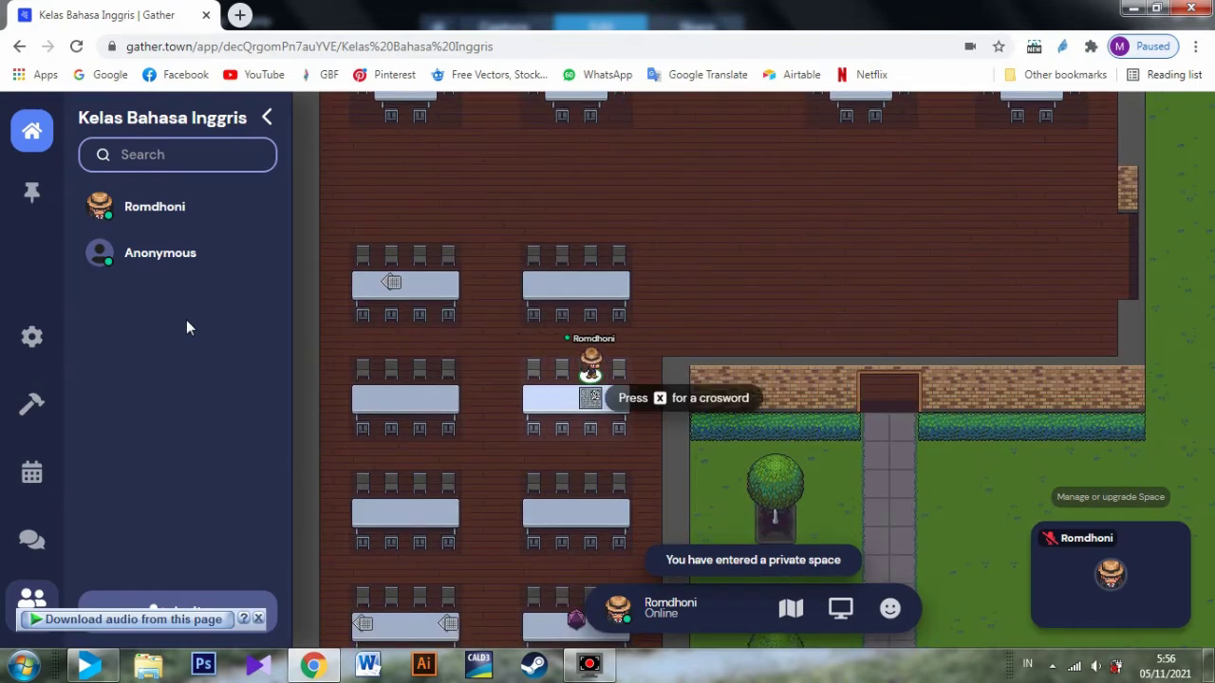
{"action": "key", "text": "Left"}
{"action": "key", "text": "Down"}
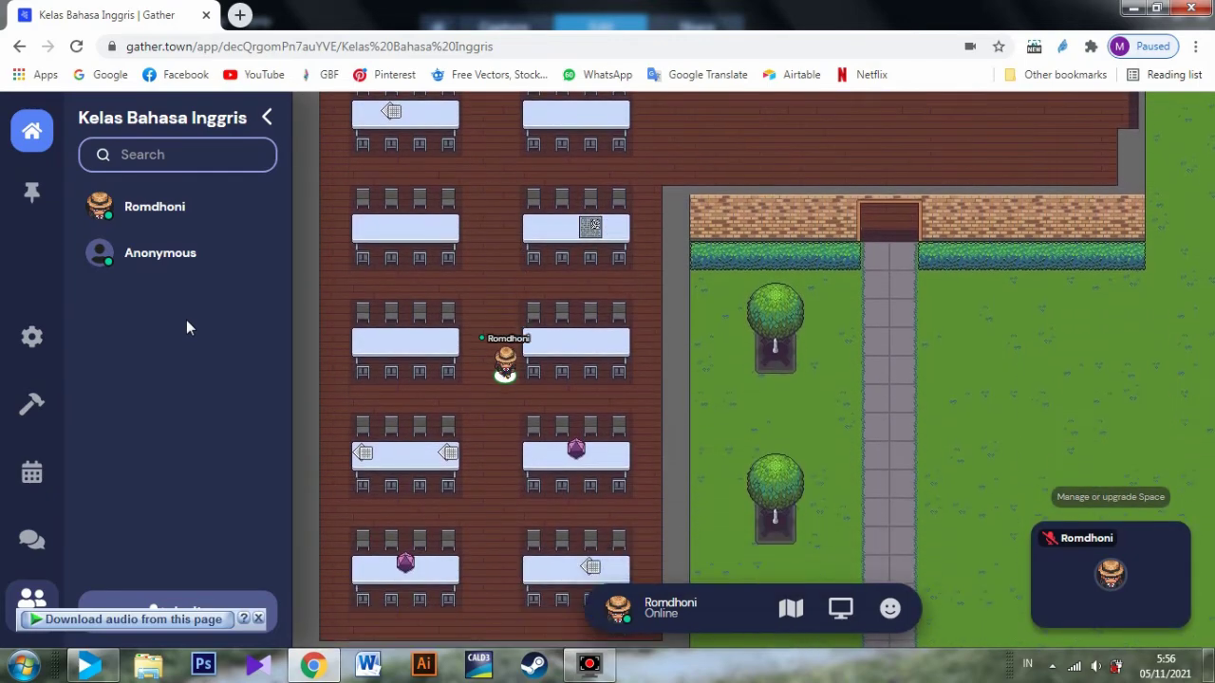
- Walk the avatar back north out of the aisle and east to the open floor below the square tables
{"action": "key", "text": "Up"}
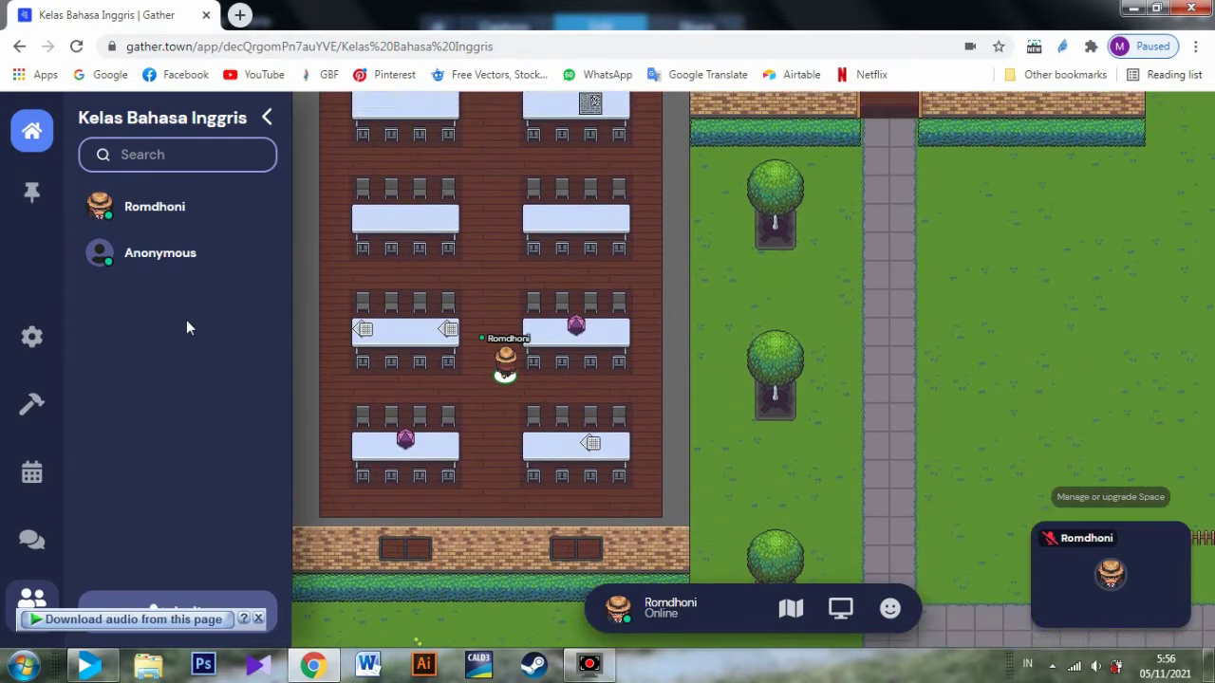
{"action": "key", "text": "Up"}
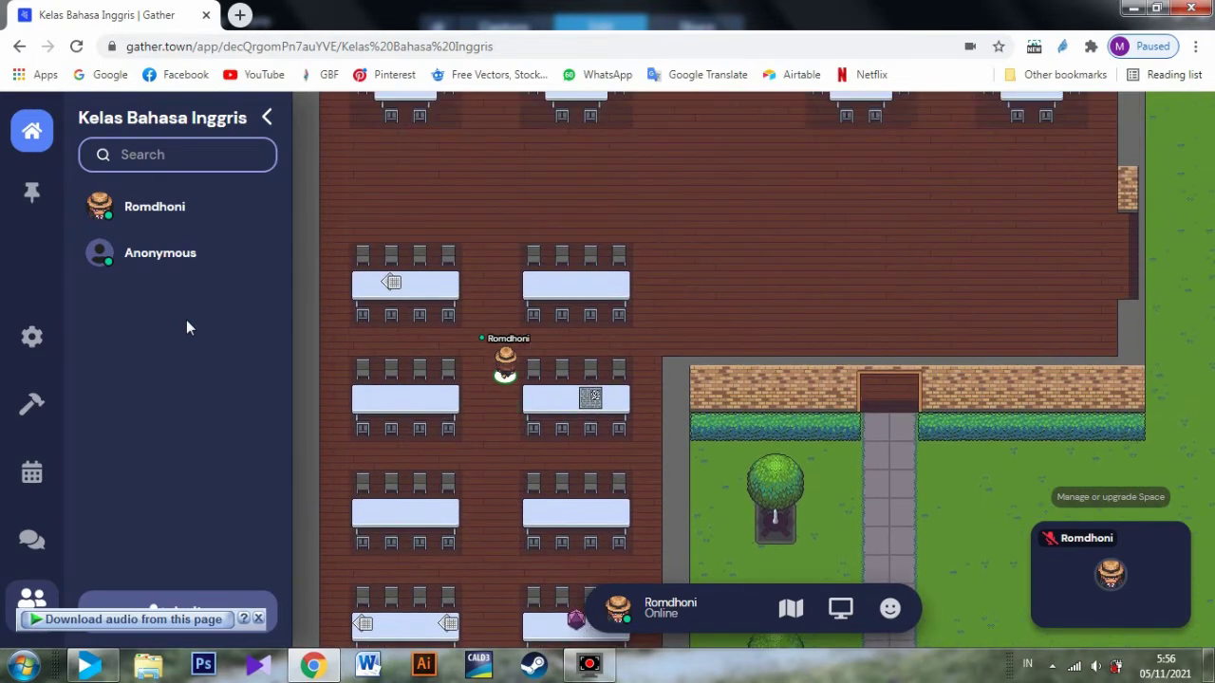
{"action": "key", "text": "Up"}
{"action": "key", "text": "Right"}
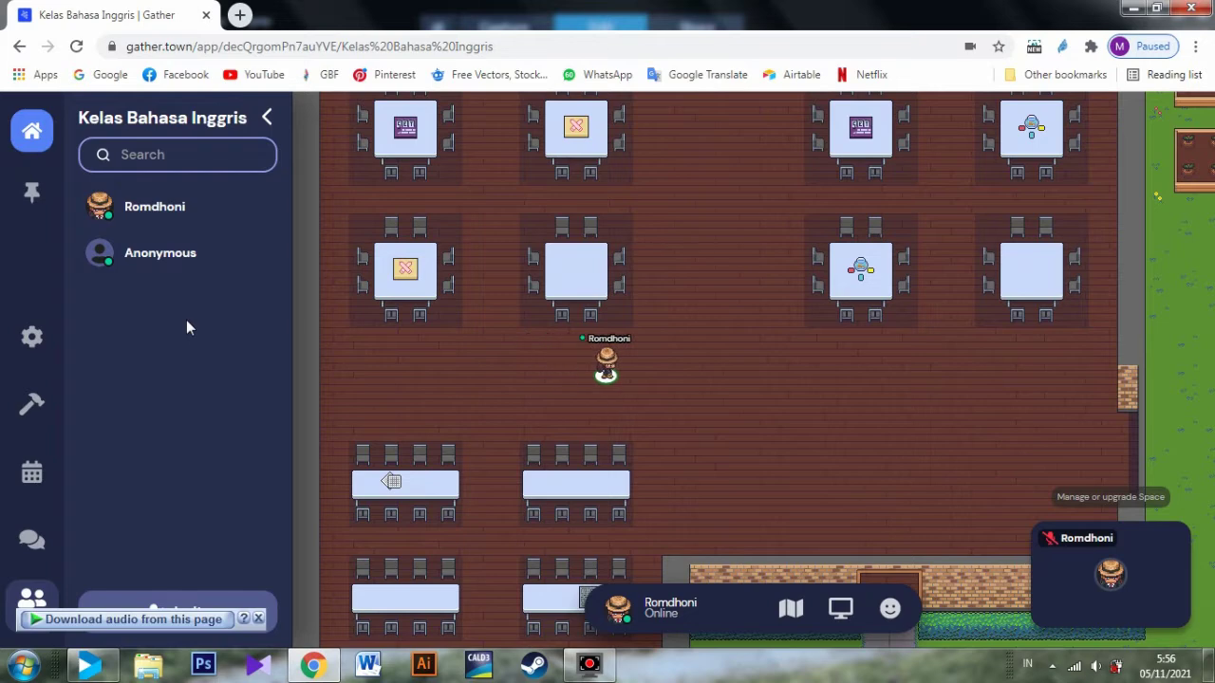
{"action": "key", "text": "Right"}
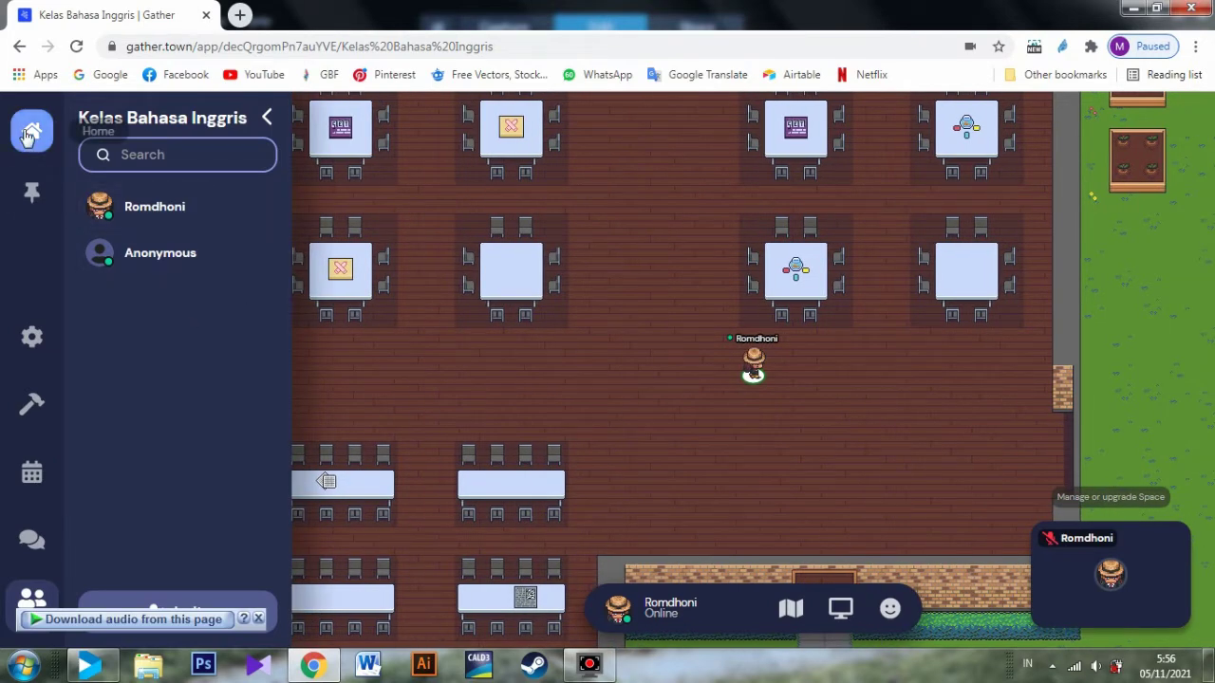
- Copy an invite link for the space with a 1 day expiry and close the invitation dialog
{"action": "left_click", "coordinate": [29, 136]}
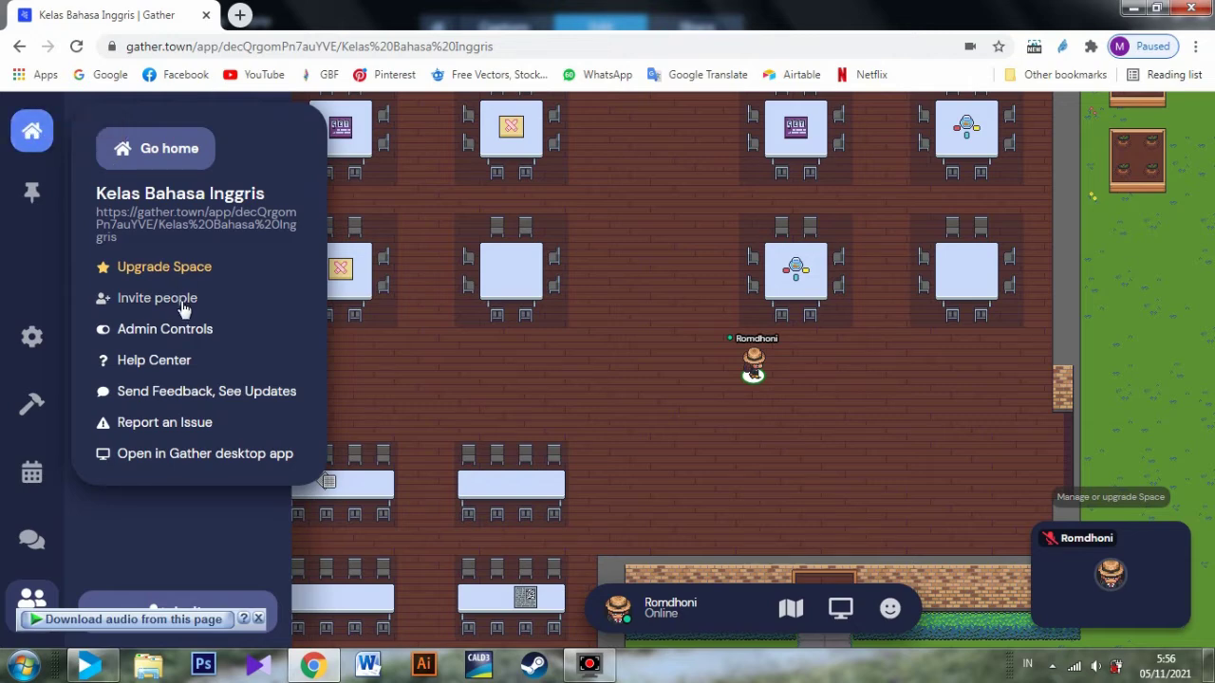
{"action": "left_click", "coordinate": [183, 302]}
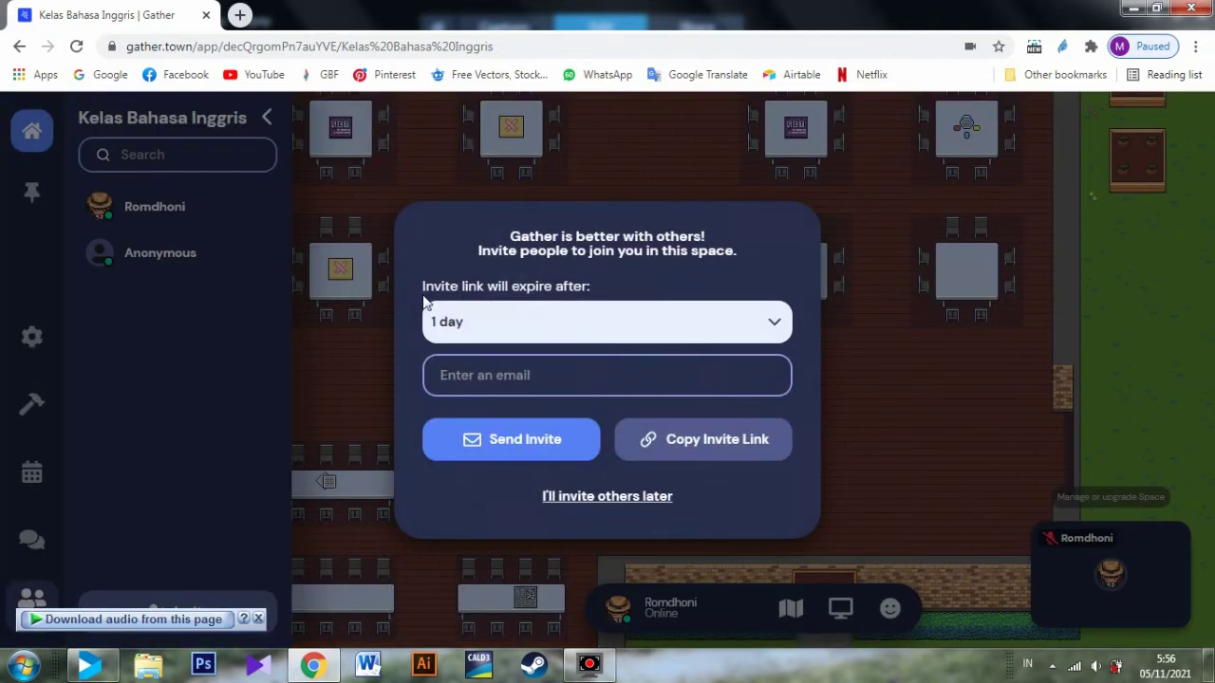
{"action": "left_click", "coordinate": [540, 328]}
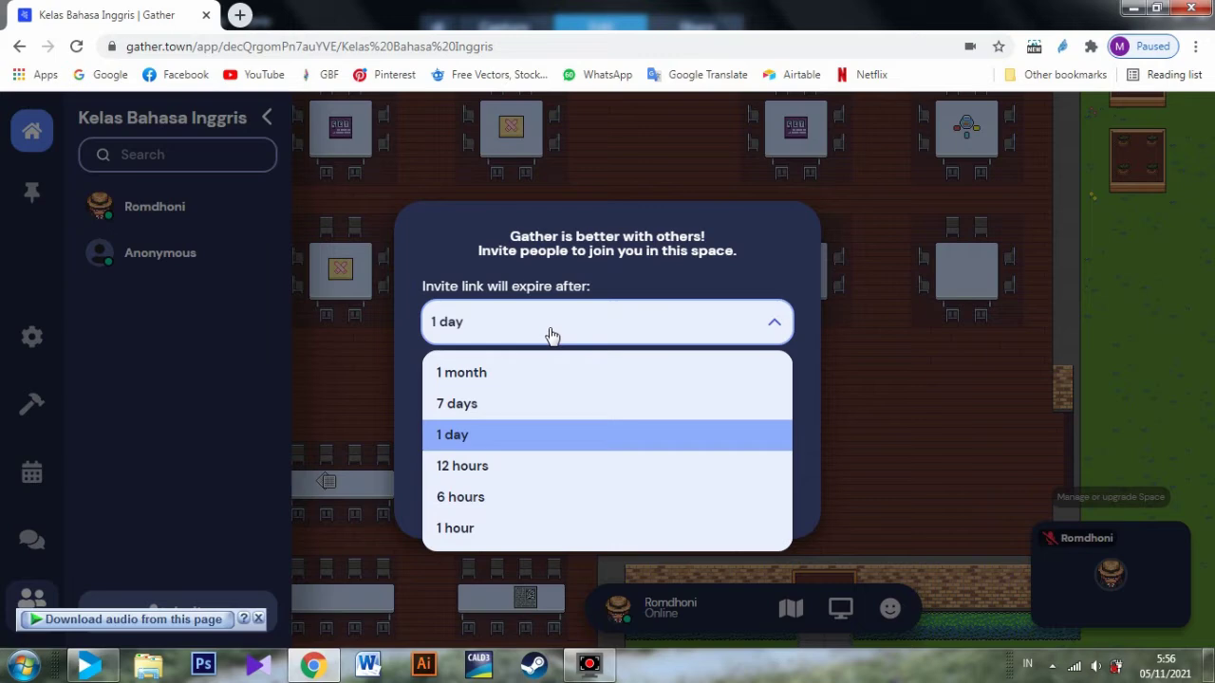
{"action": "left_click", "coordinate": [552, 336]}
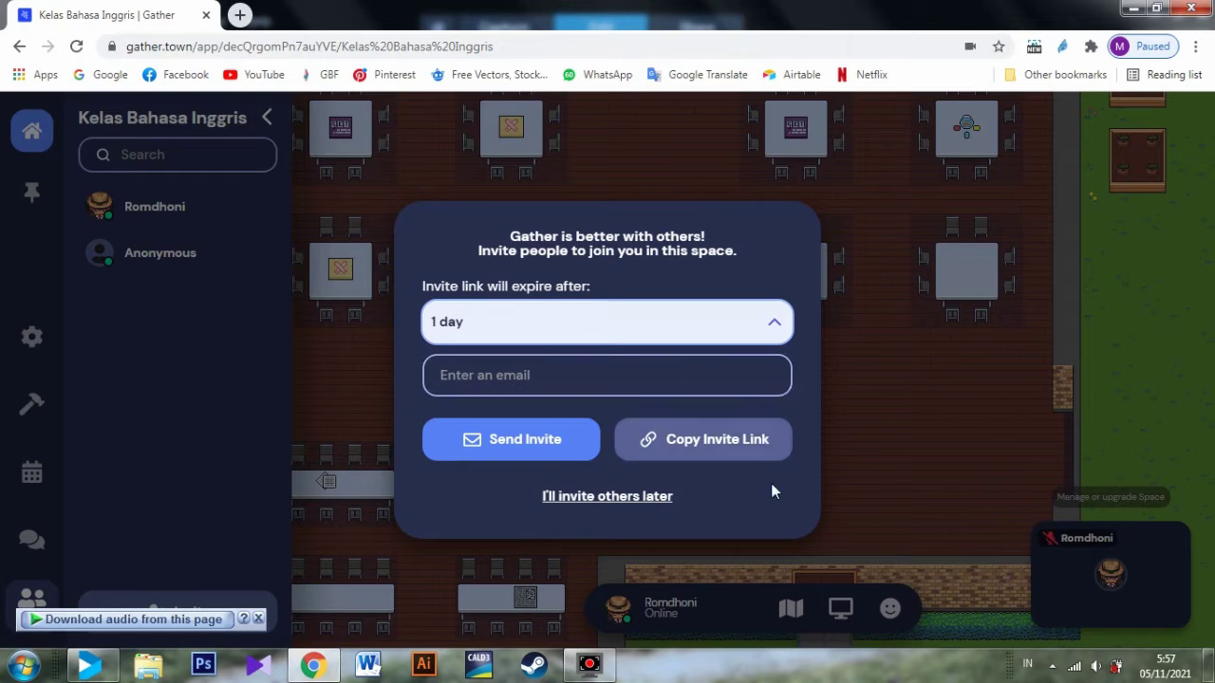
{"action": "left_click", "coordinate": [750, 444]}
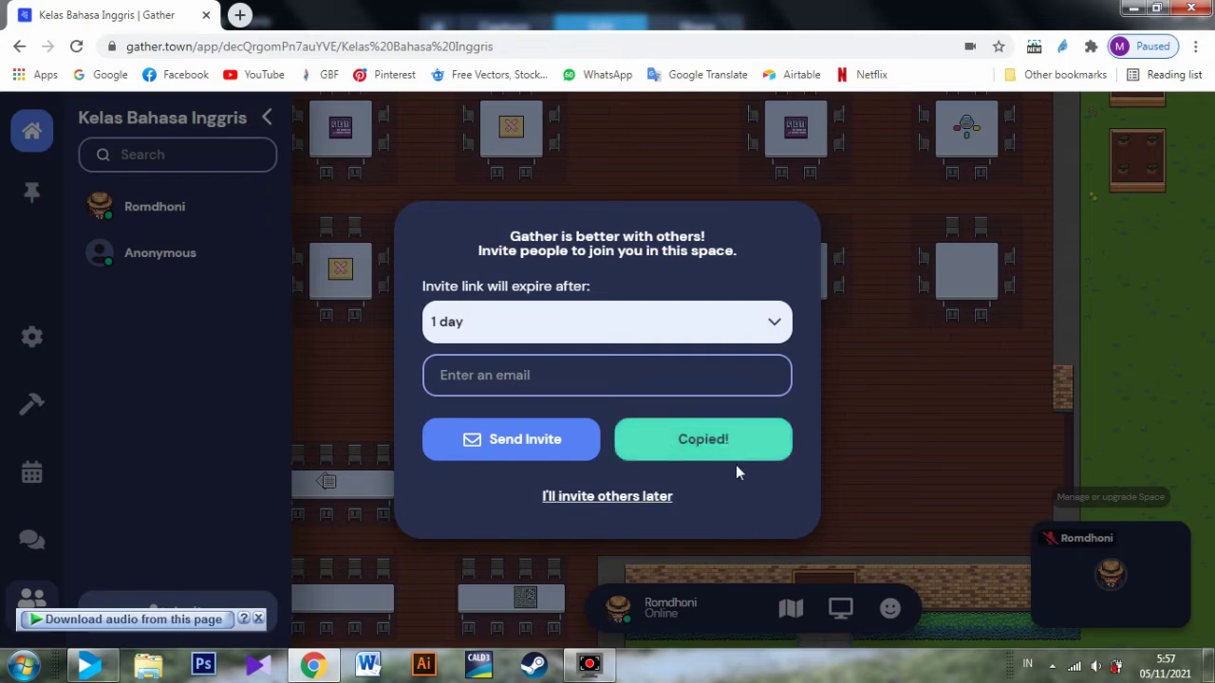
{"action": "left_click", "coordinate": [902, 444]}
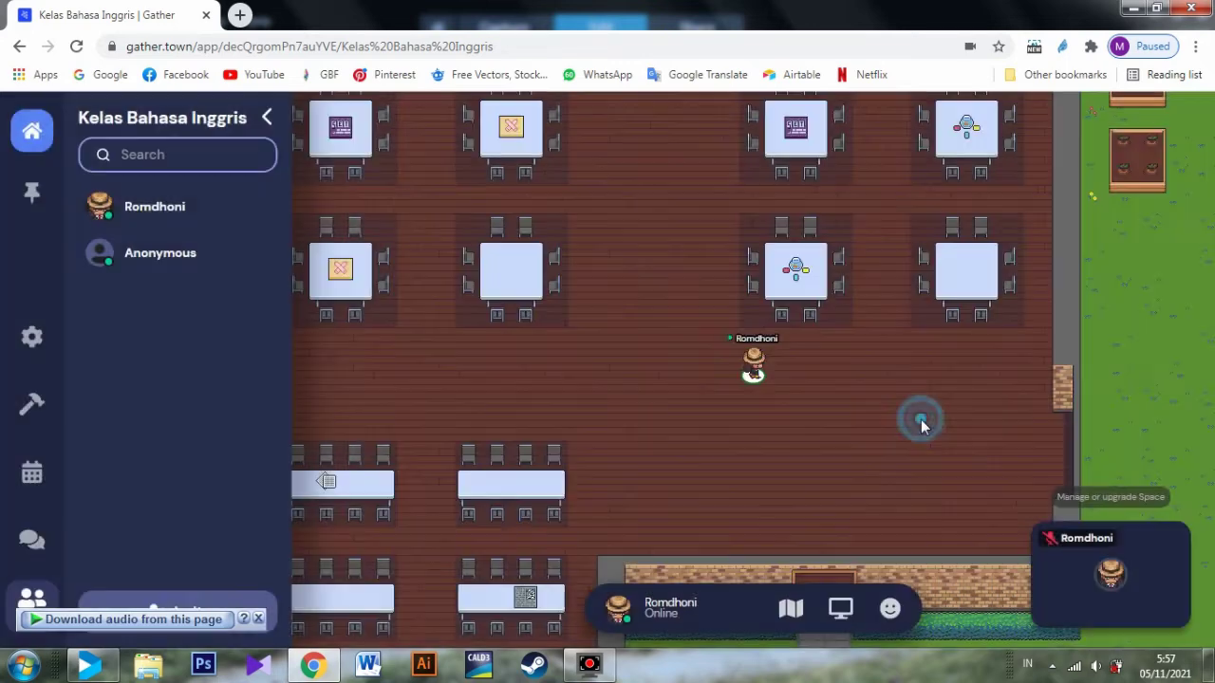
- Open WhatsApp Web in a new browser tab and return to the Kelas Bahasa Inggris space
{"action": "left_click", "coordinate": [240, 16]}
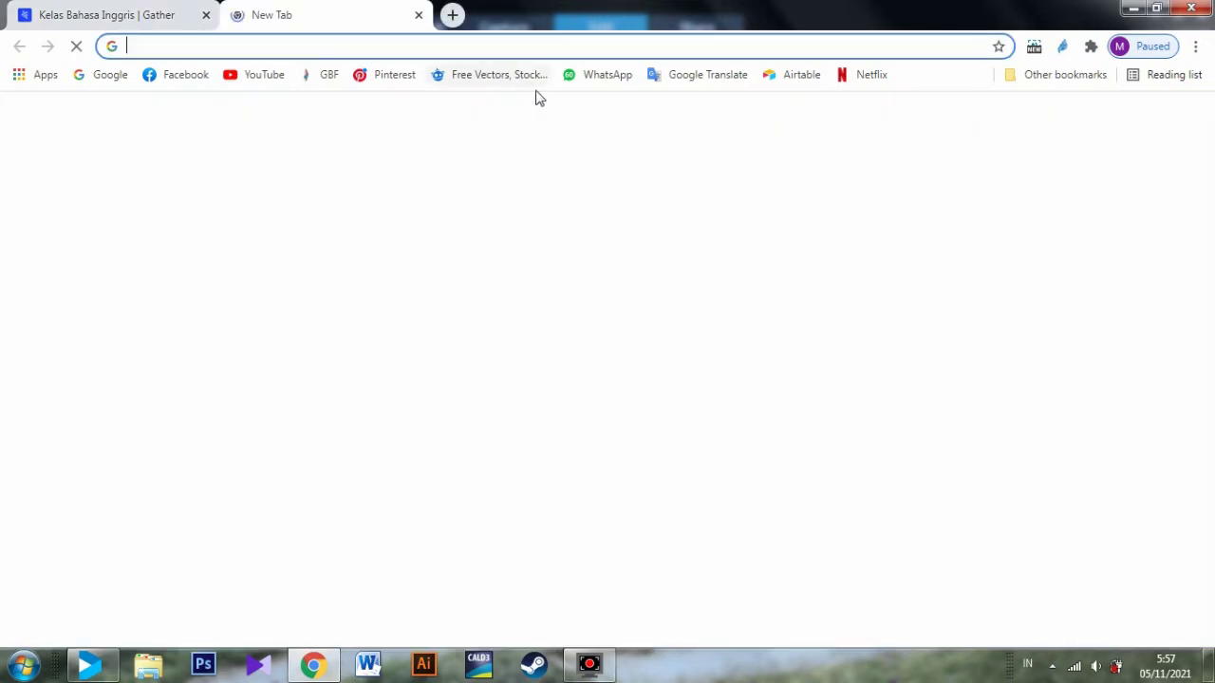
{"action": "left_click", "coordinate": [598, 74]}
{"action": "left_click", "coordinate": [140, 14]}
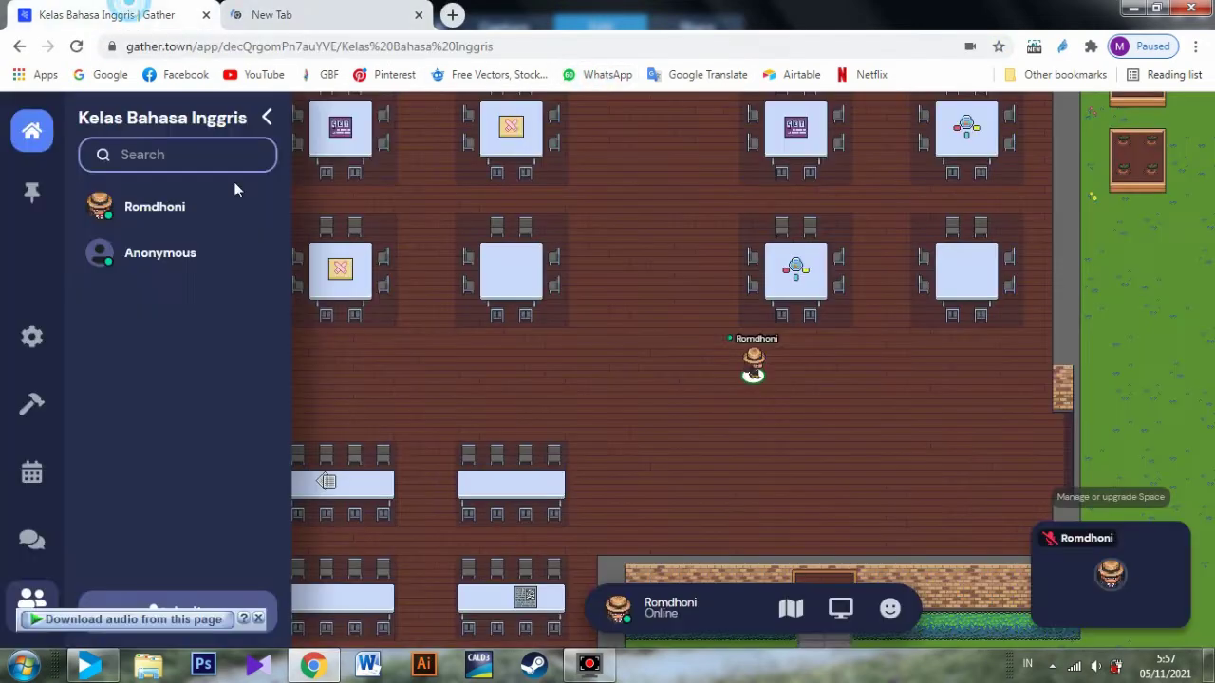
- Open a blank Notepad document and paste the copied invite link with its token into it
{"action": "left_click", "coordinate": [23, 664]}
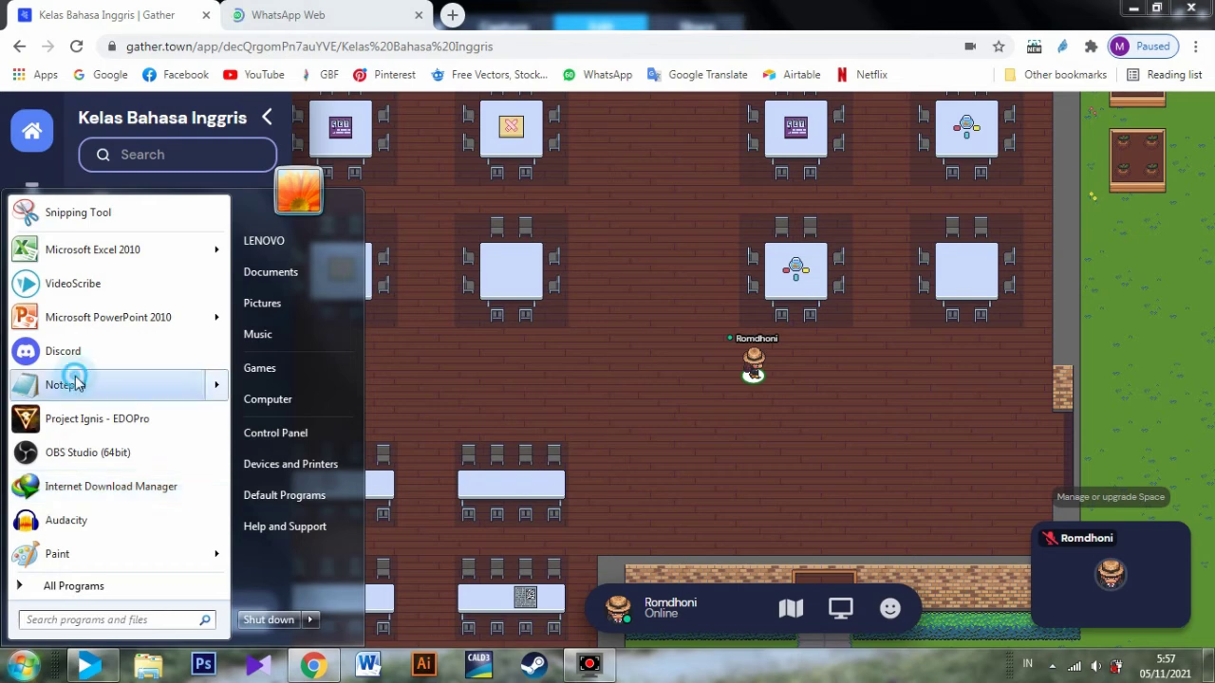
{"action": "key", "text": "Escape"}
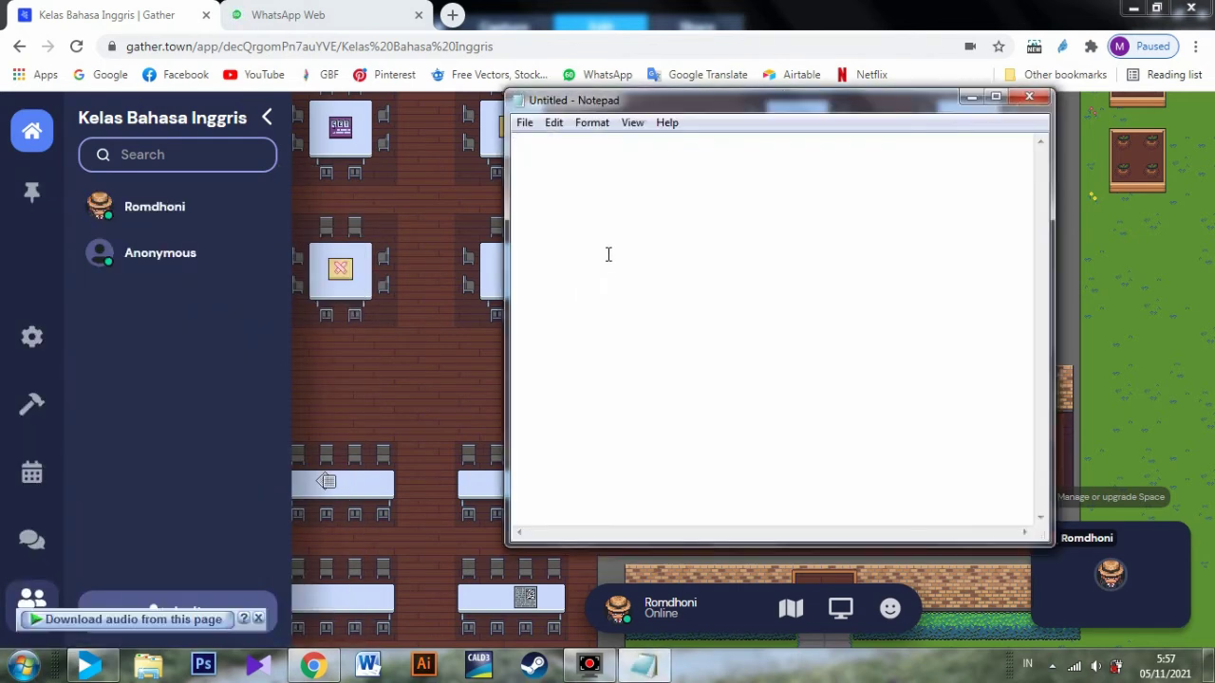
{"action": "key", "text": "ctrl+v"}
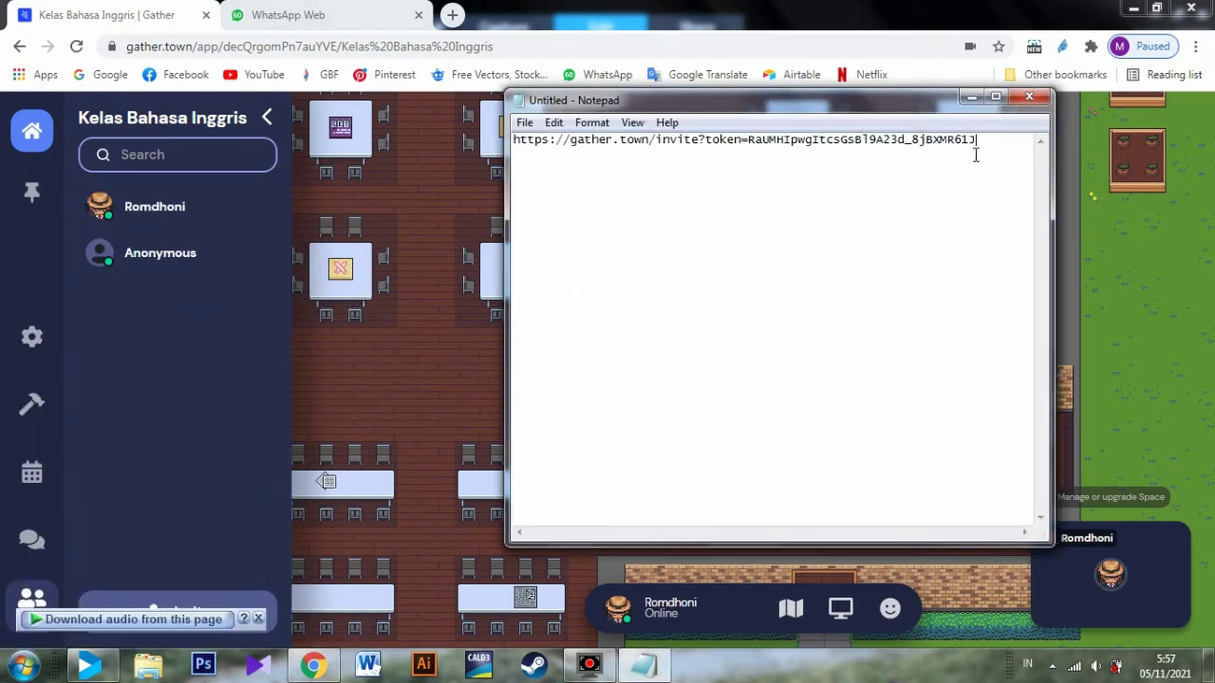
- Check the WhatsApp tab, return to the Gather space, and bring up the Notepad note before minimizing it
{"action": "left_click", "coordinate": [340, 19]}
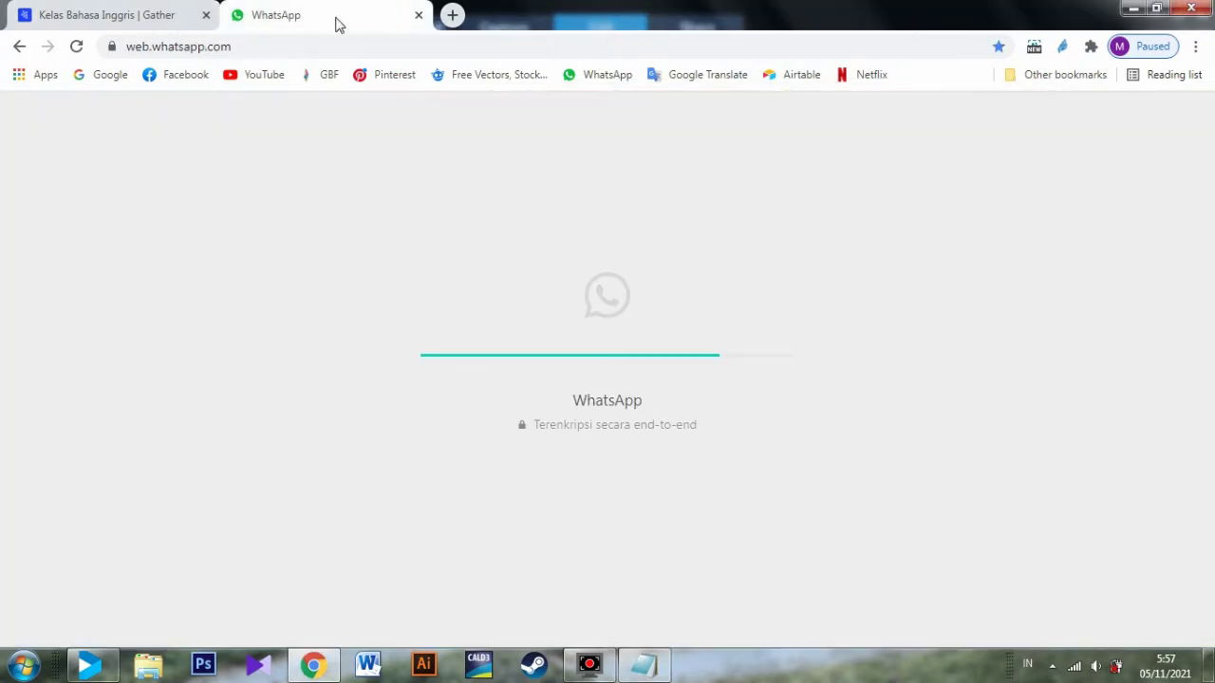
{"action": "left_click", "coordinate": [130, 12]}
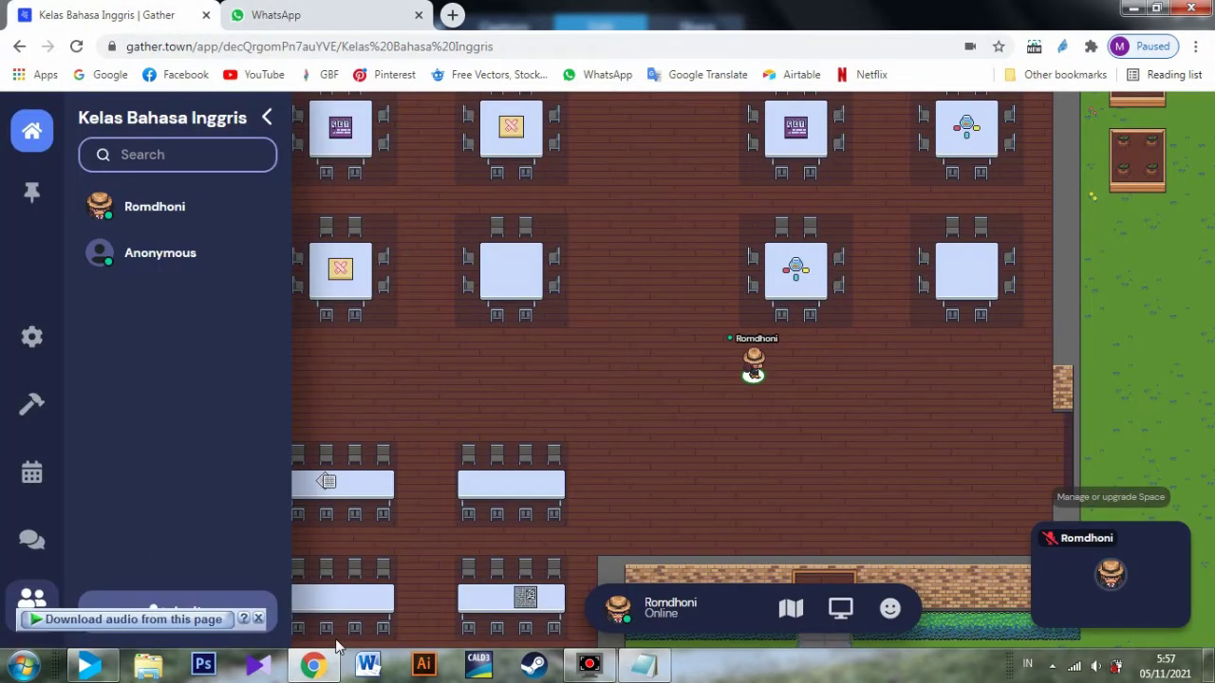
{"action": "left_click", "coordinate": [644, 665]}
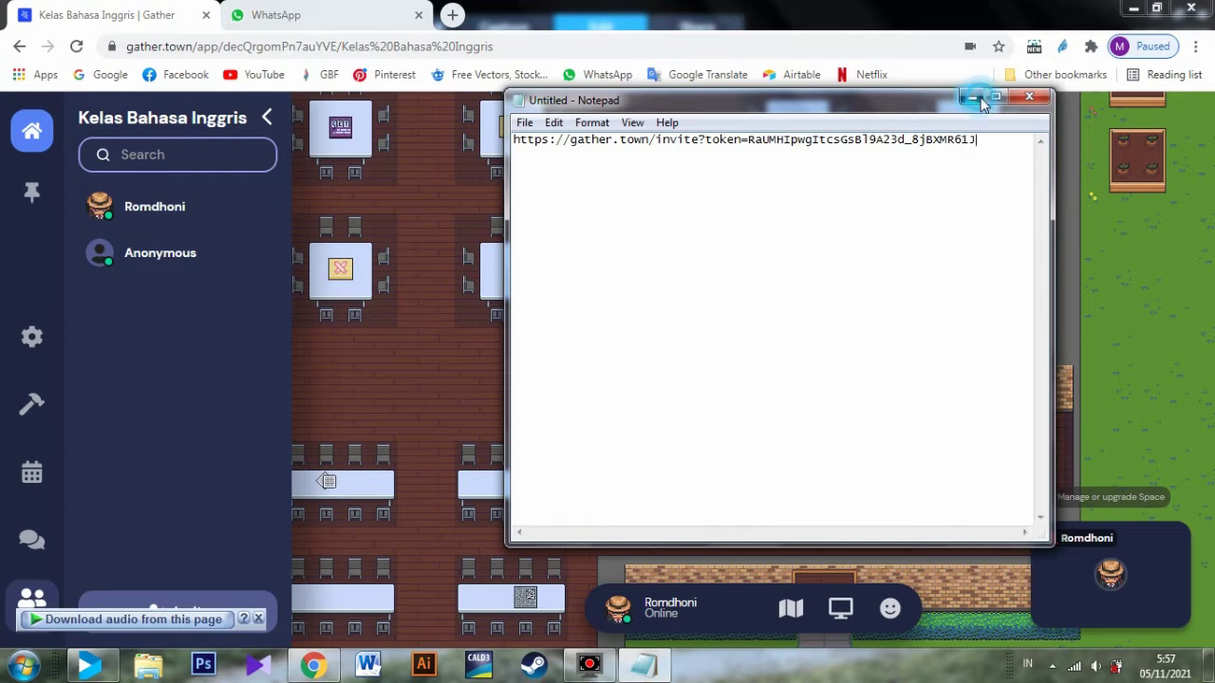
{"action": "left_click", "coordinate": [971, 96]}
- Walk the avatar around the hall's open floor, going near the south entrance and along the southern row of square tables
{"action": "key", "text": "Left"}
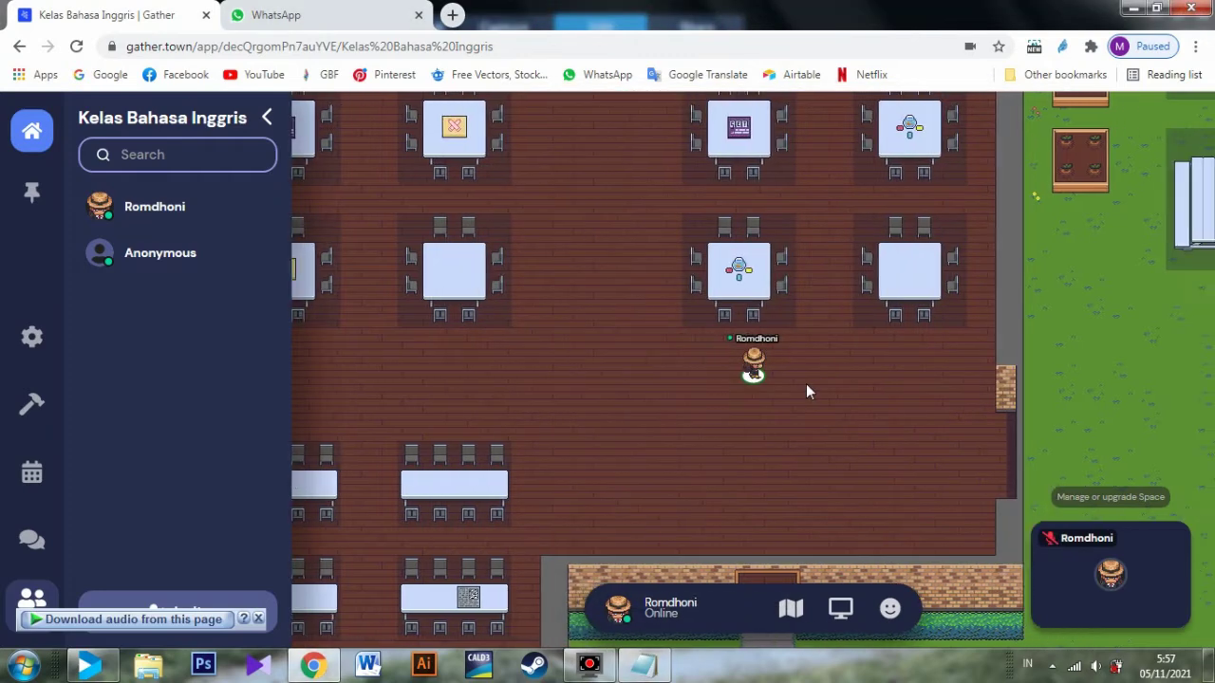
{"action": "key", "text": "Down"}
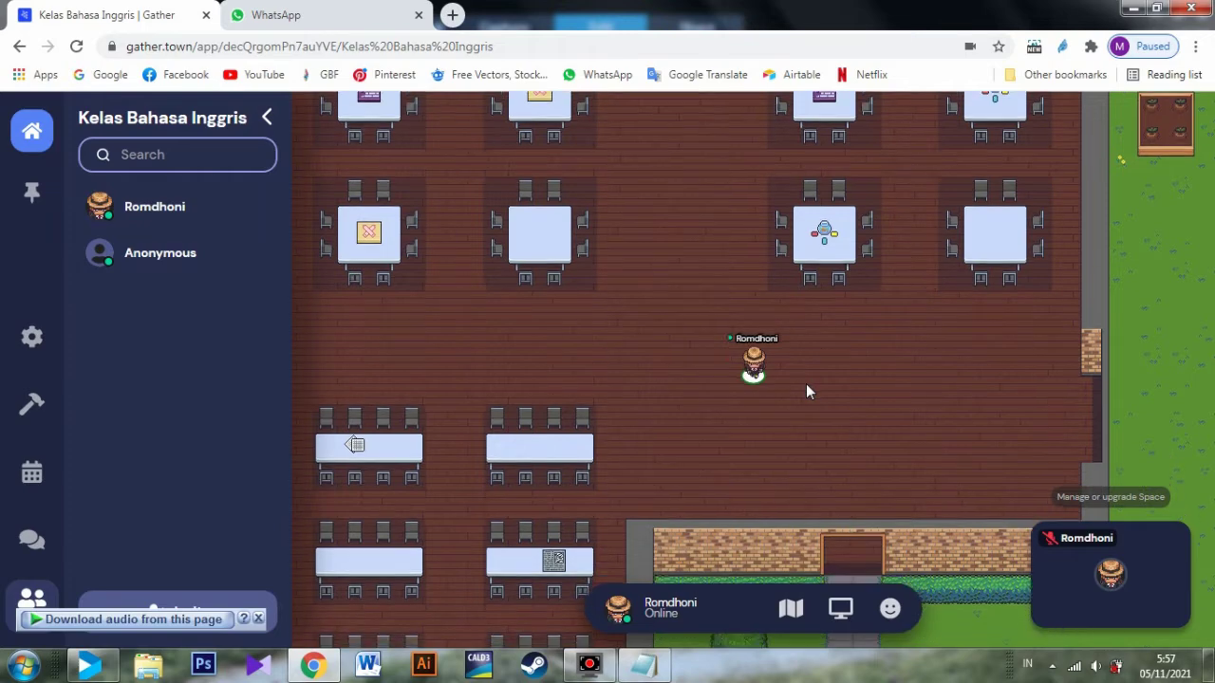
{"action": "key", "text": "Right"}
{"action": "key", "text": "Down"}
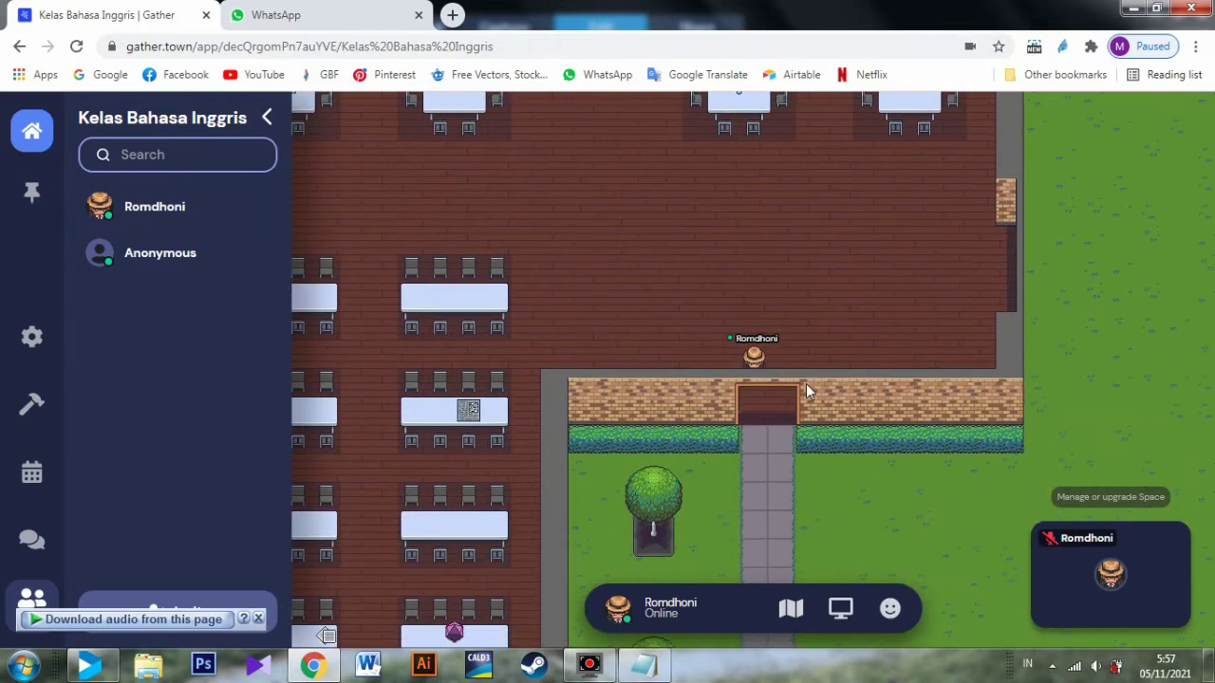
{"action": "key", "text": "Up"}
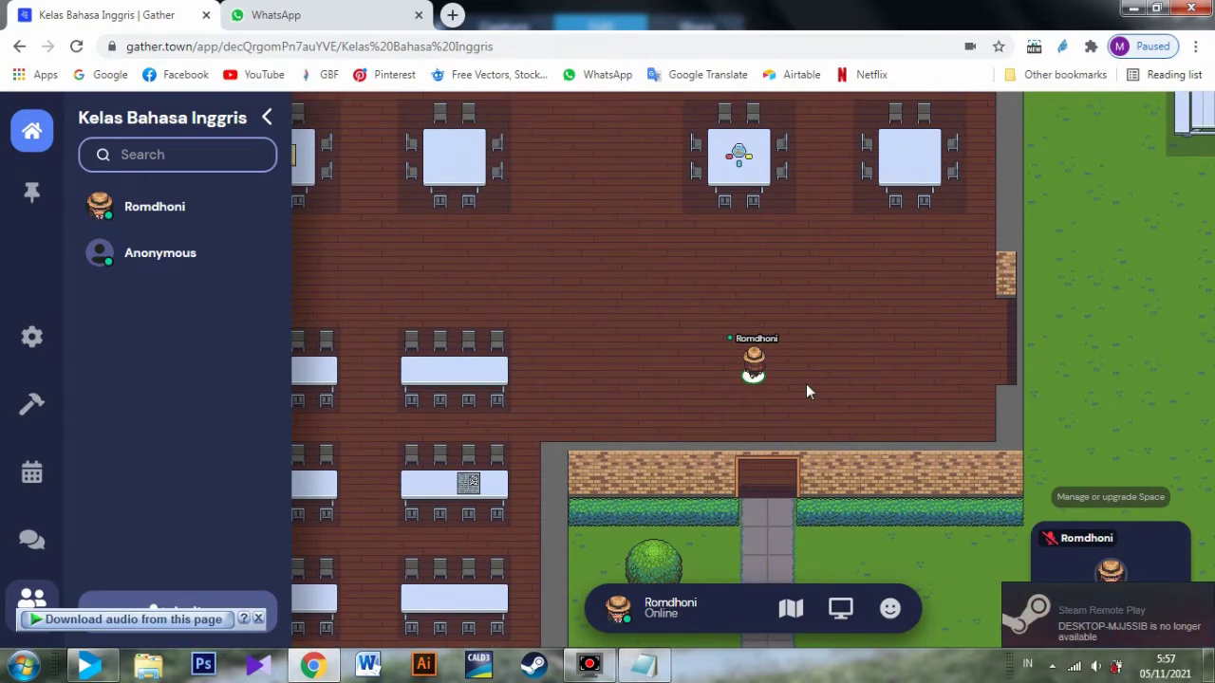
{"action": "key", "text": "Up"}
{"action": "key", "text": "Left"}
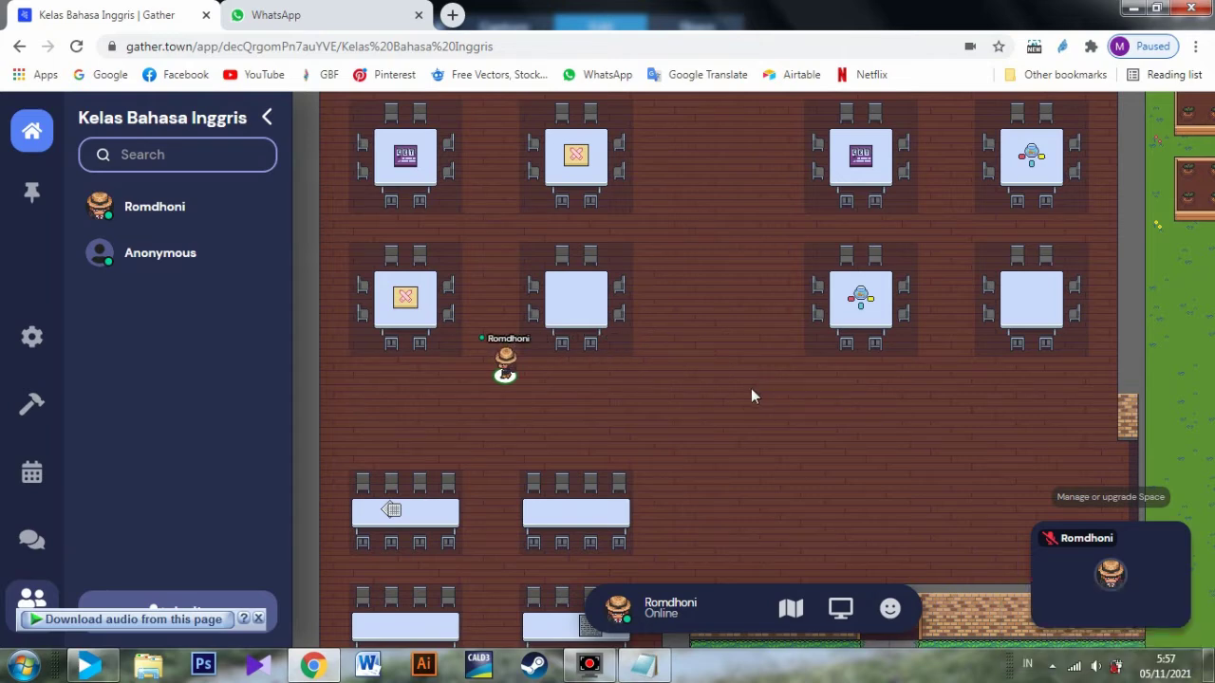
{"action": "key", "text": "Right"}
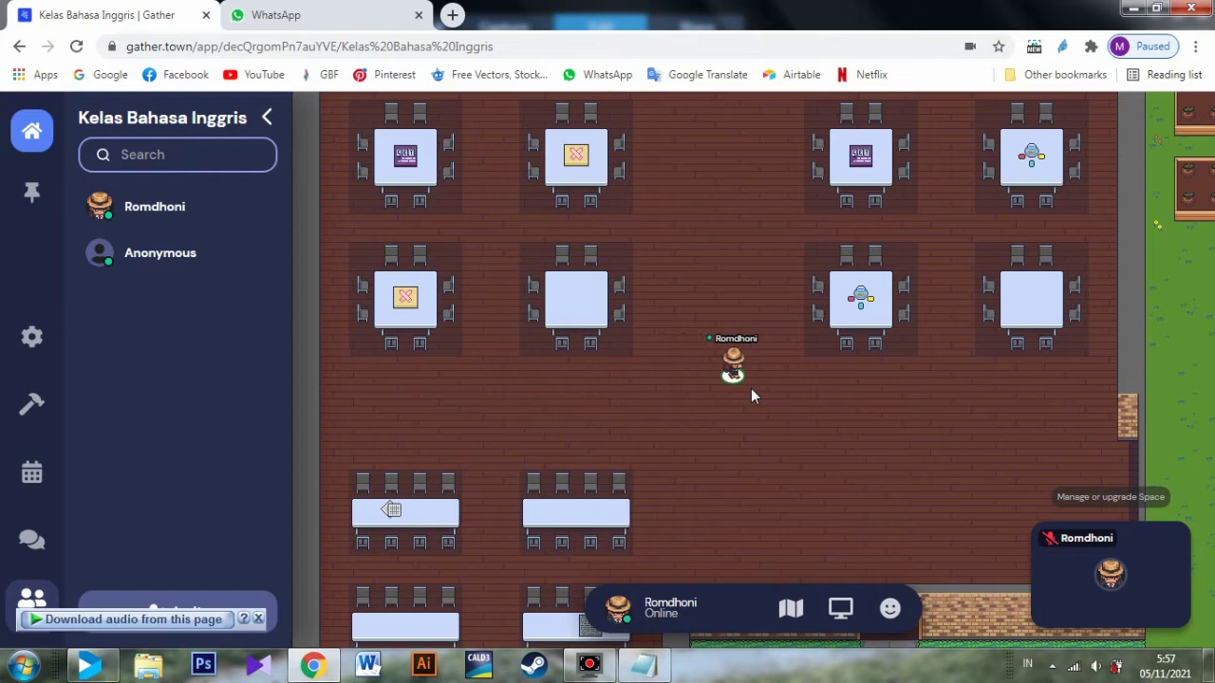
- Walk the avatar out of the hall's south door and across the lawn to the area east of the fenced garden
{"action": "key", "text": "Right"}
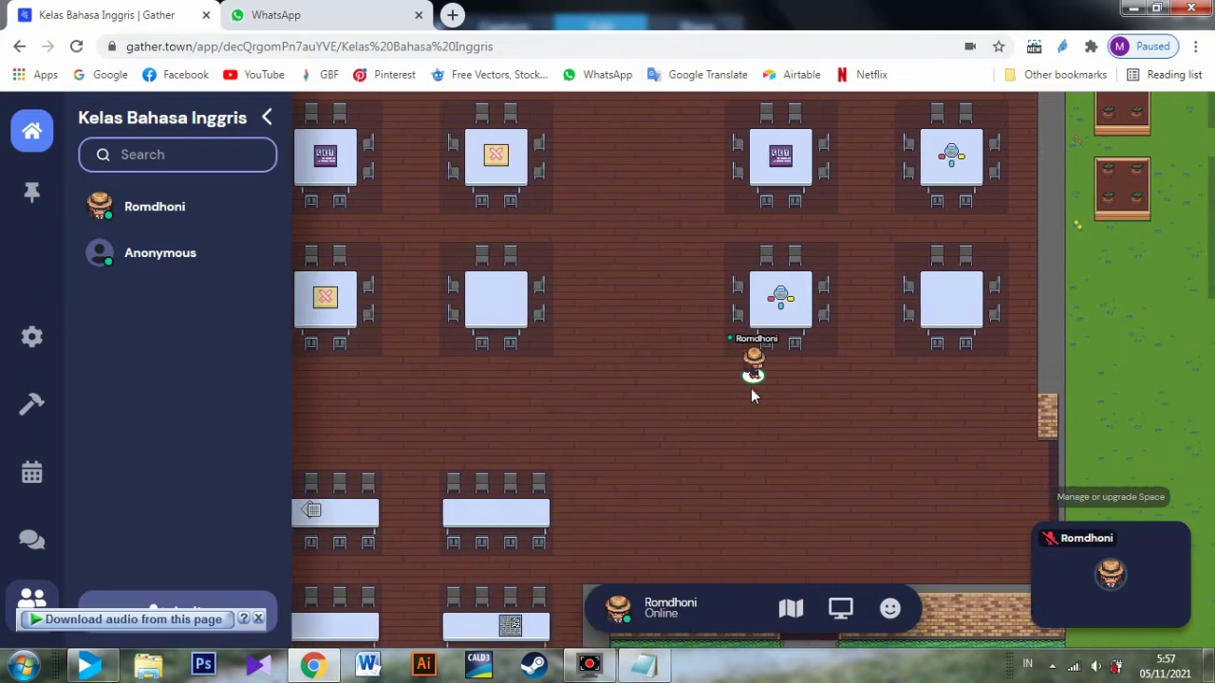
{"action": "key", "text": "Down"}
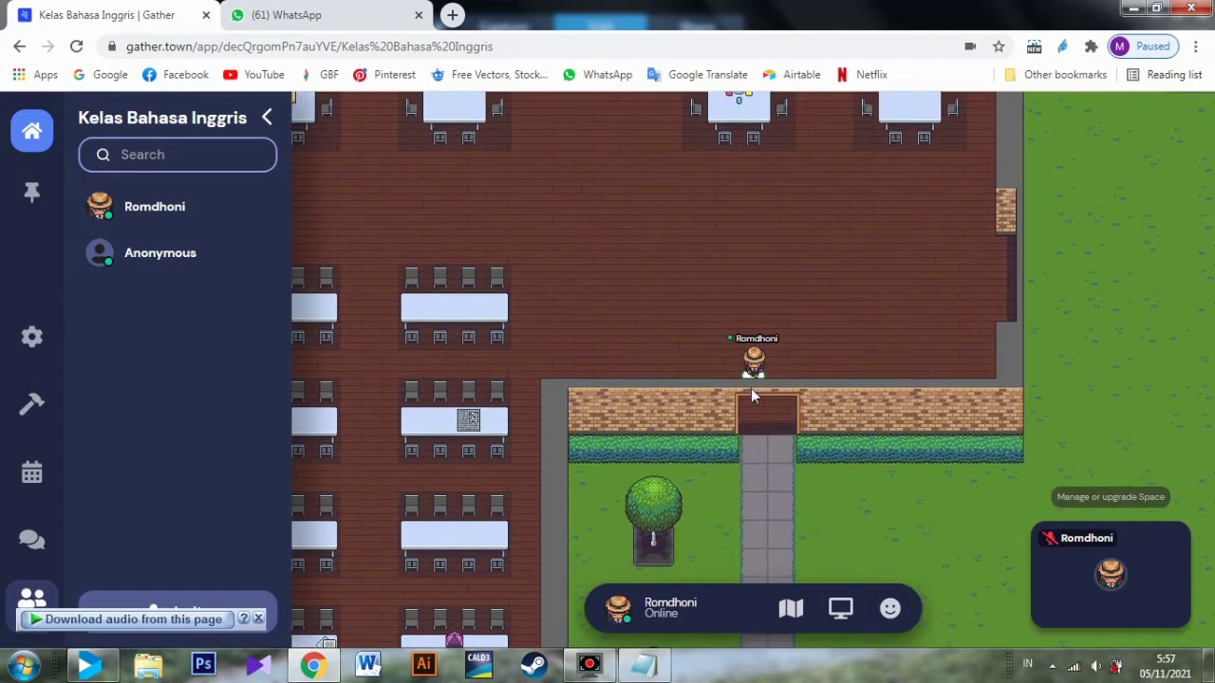
{"action": "key", "text": "Down"}
{"action": "key", "text": "Right"}
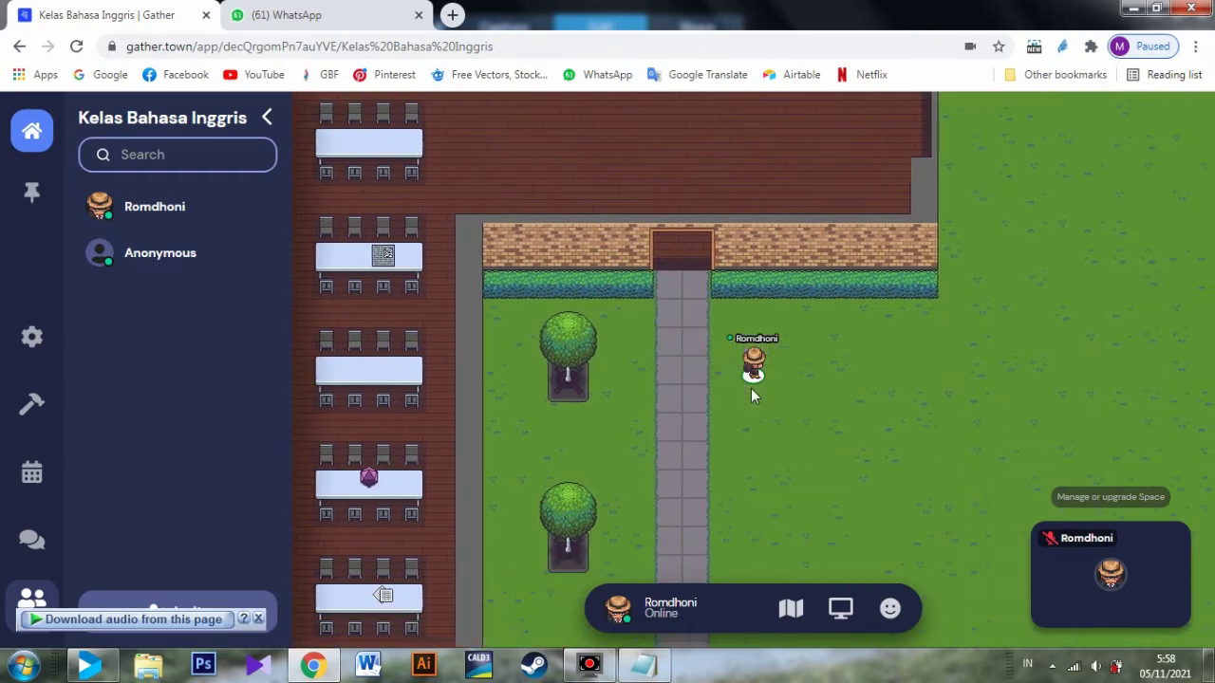
{"action": "key", "text": "Right"}
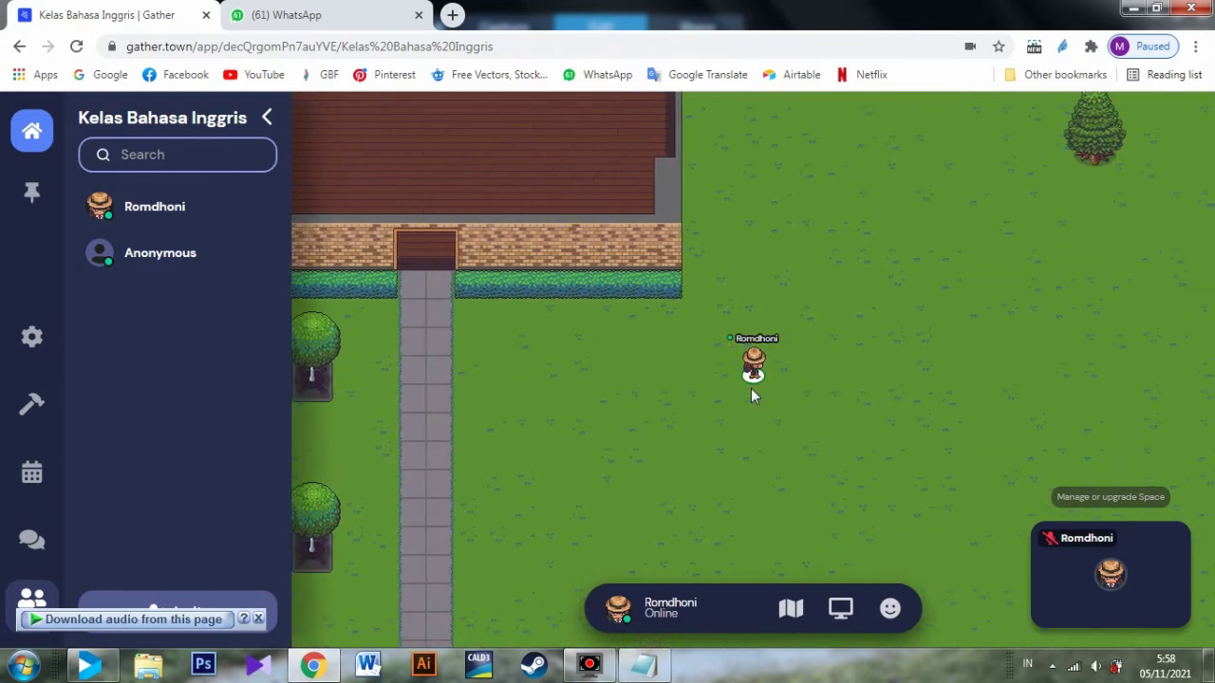
{"action": "key", "text": "Down"}
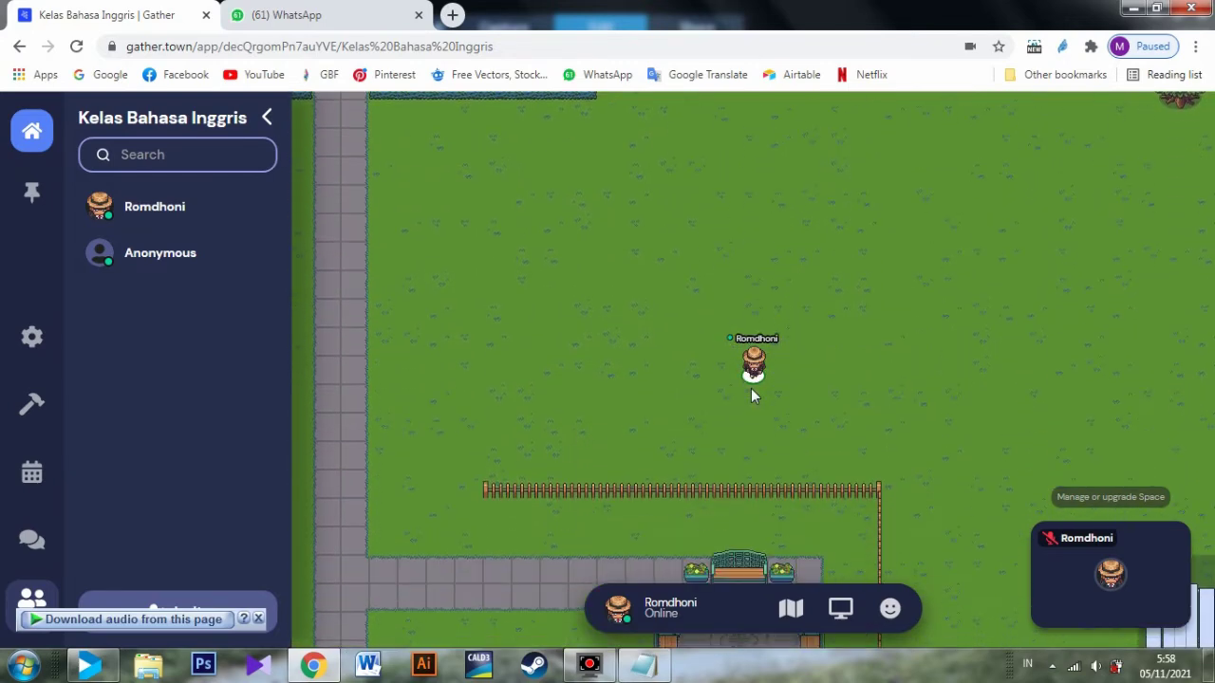
{"action": "key", "text": "Right"}
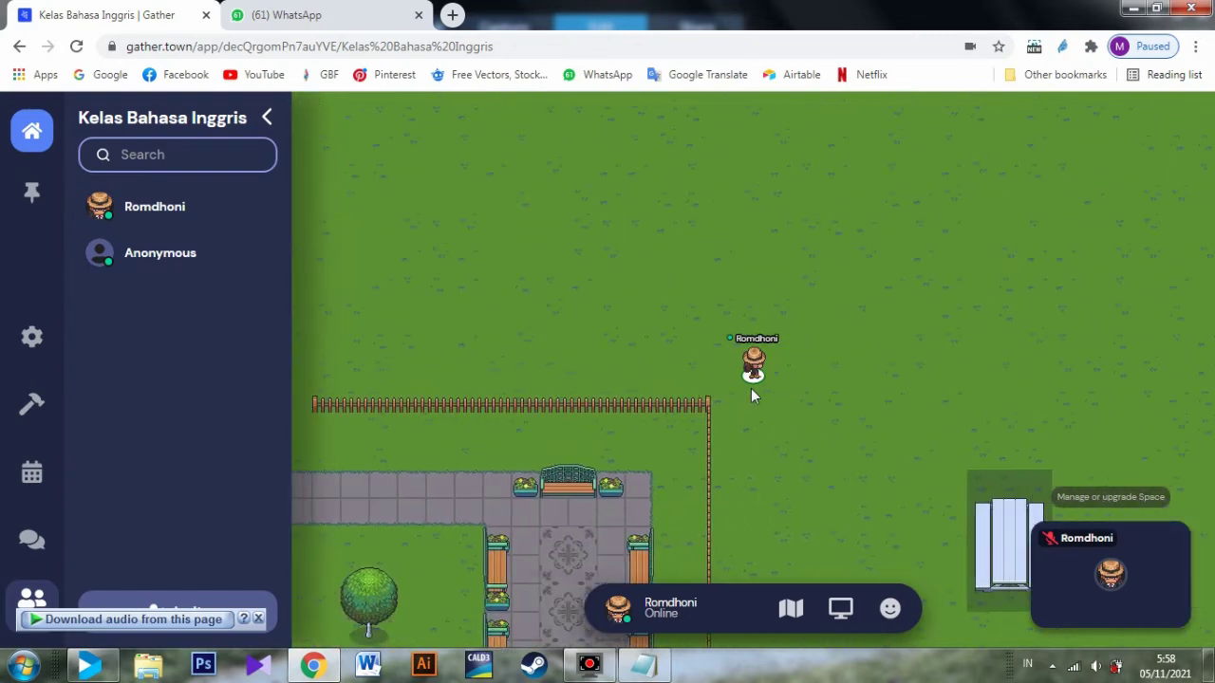
{"action": "key", "text": "Down"}
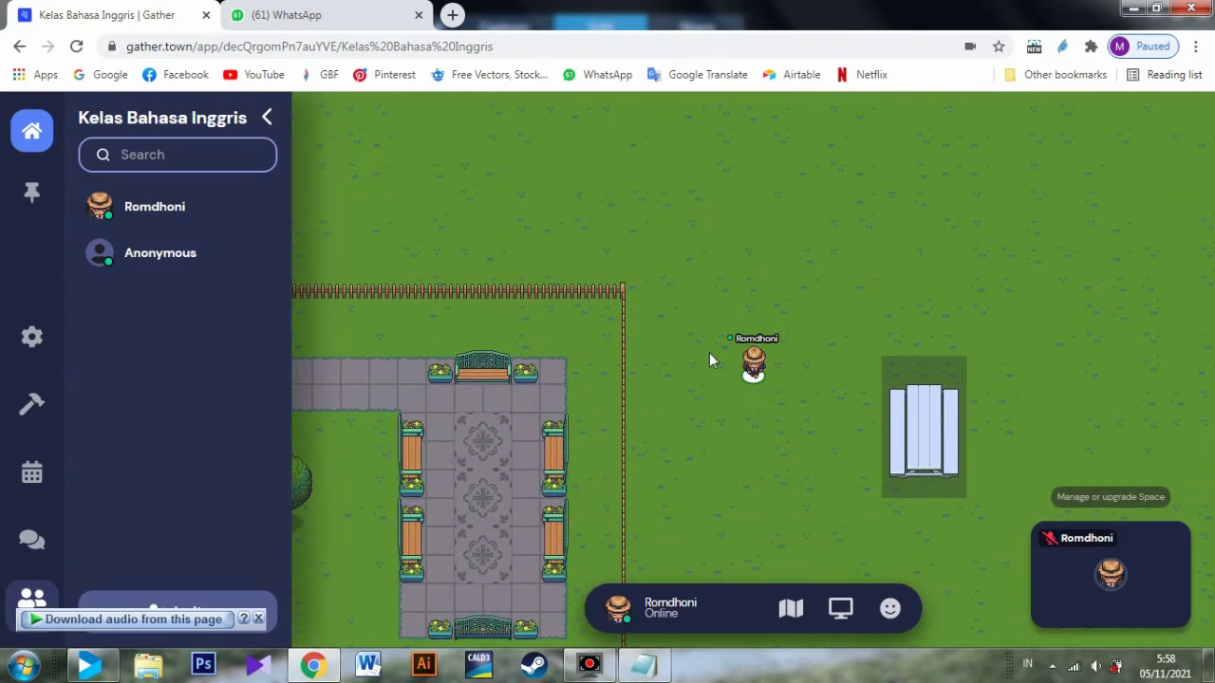
- Open the Kelas Bahasa Inggris space in Mapmaker for editing, checking back on the space while it loads
{"action": "left_click", "coordinate": [29, 405]}
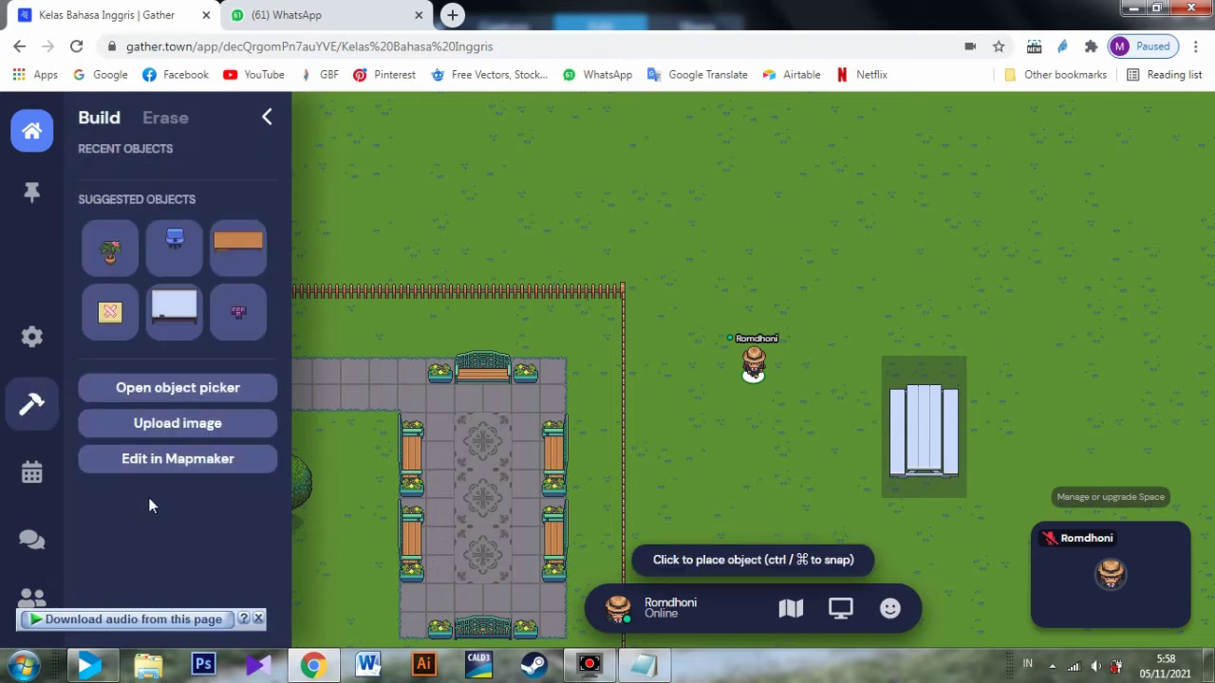
{"action": "left_click", "coordinate": [175, 463]}
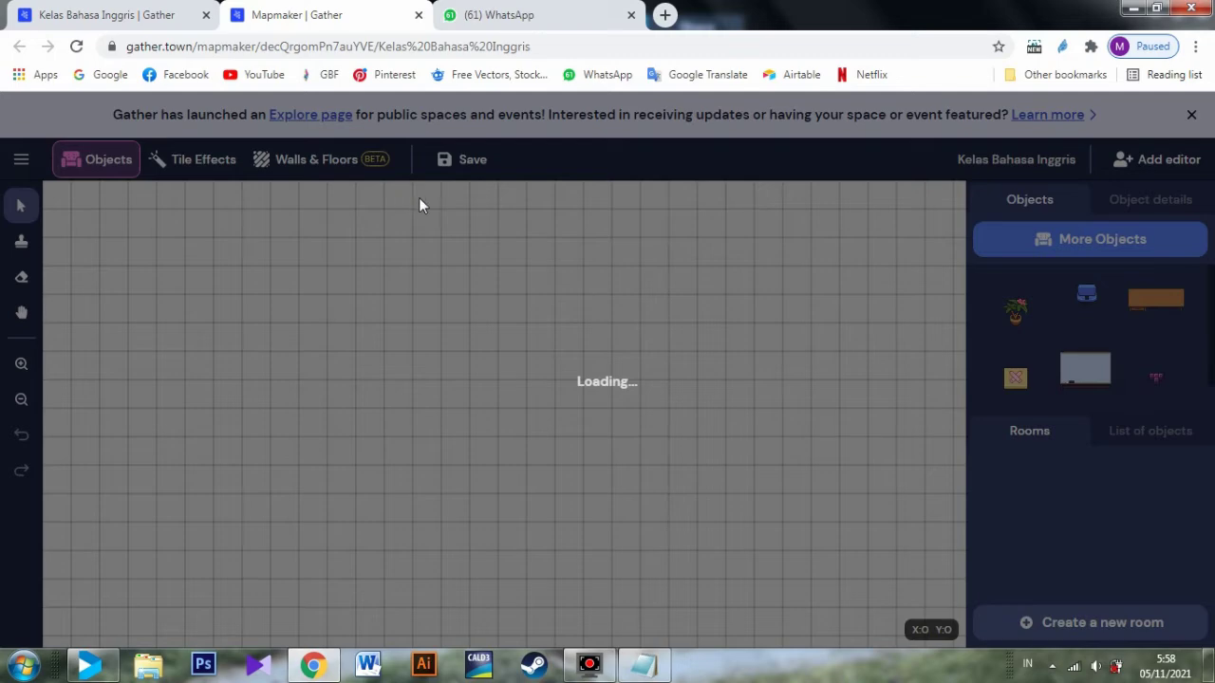
{"action": "left_click", "coordinate": [165, 15]}
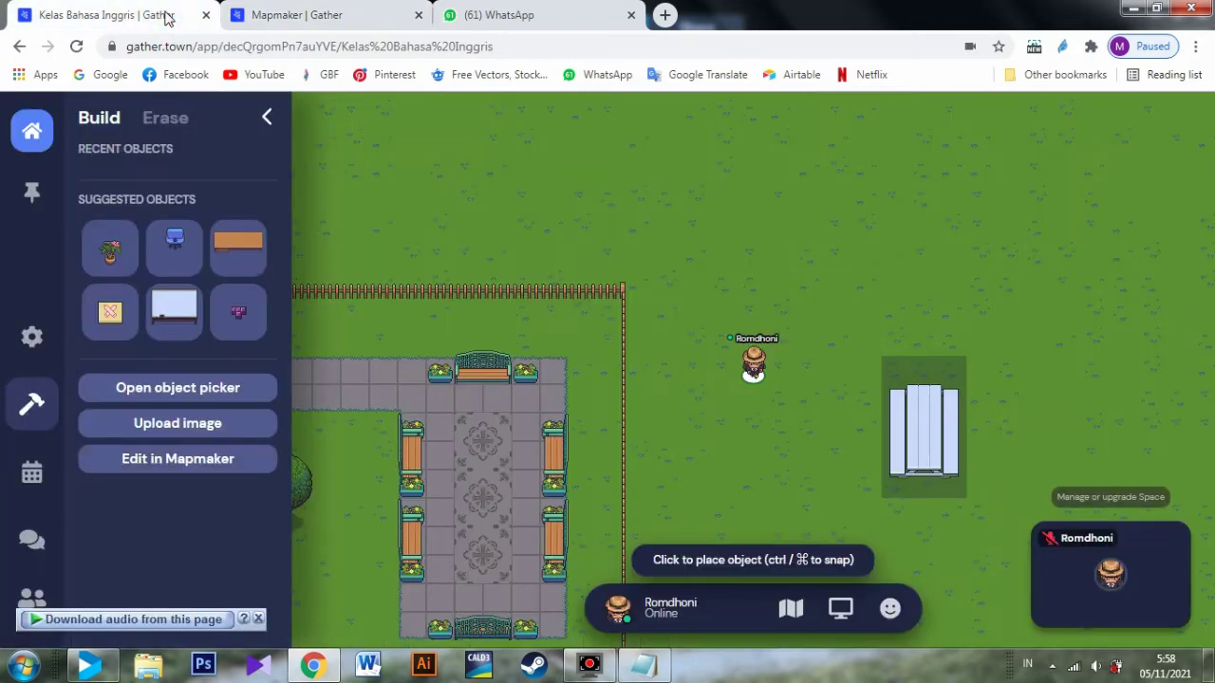
{"action": "left_click", "coordinate": [285, 16]}
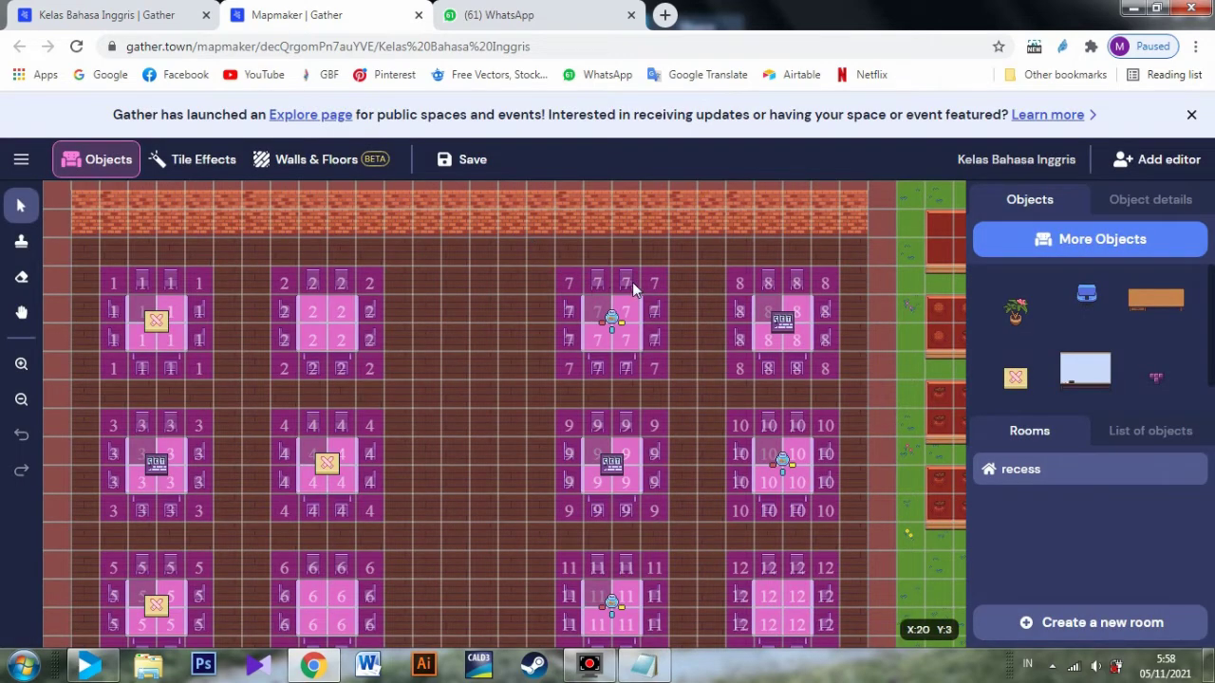
- Examine the recess room's map from the north wall to the south lawn, and check the object details
{"action": "scroll", "coordinate": [748, 289], "scroll_direction": "down", "scroll_amount": 4}
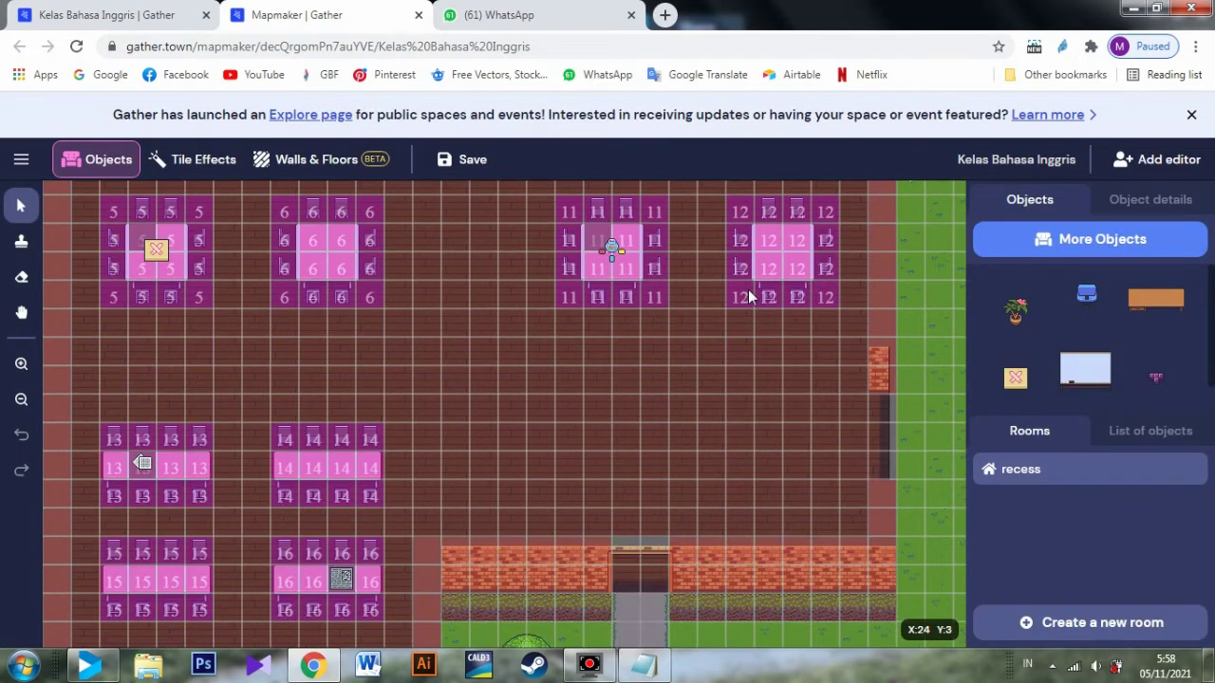
{"action": "scroll", "coordinate": [748, 289], "scroll_direction": "down", "scroll_amount": 4}
{"action": "scroll", "coordinate": [746, 290], "scroll_direction": "down", "scroll_amount": 2}
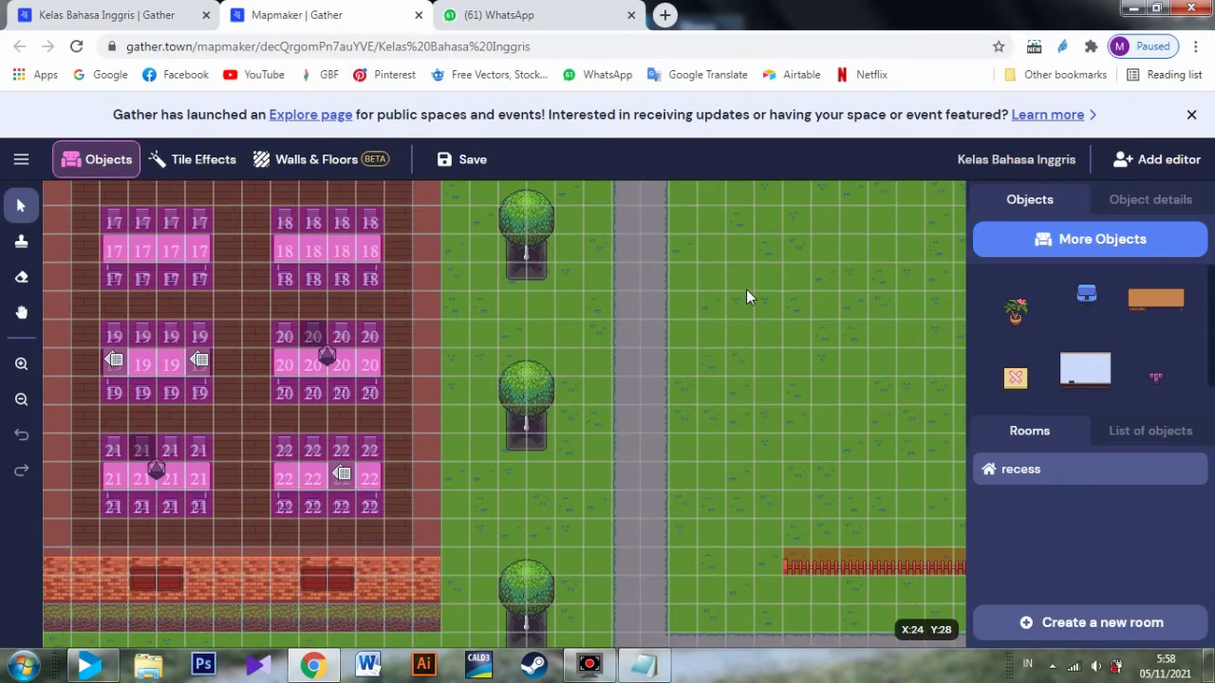
{"action": "scroll", "coordinate": [746, 290], "scroll_direction": "up", "scroll_amount": 3}
{"action": "scroll", "coordinate": [746, 290], "scroll_direction": "up", "scroll_amount": 6}
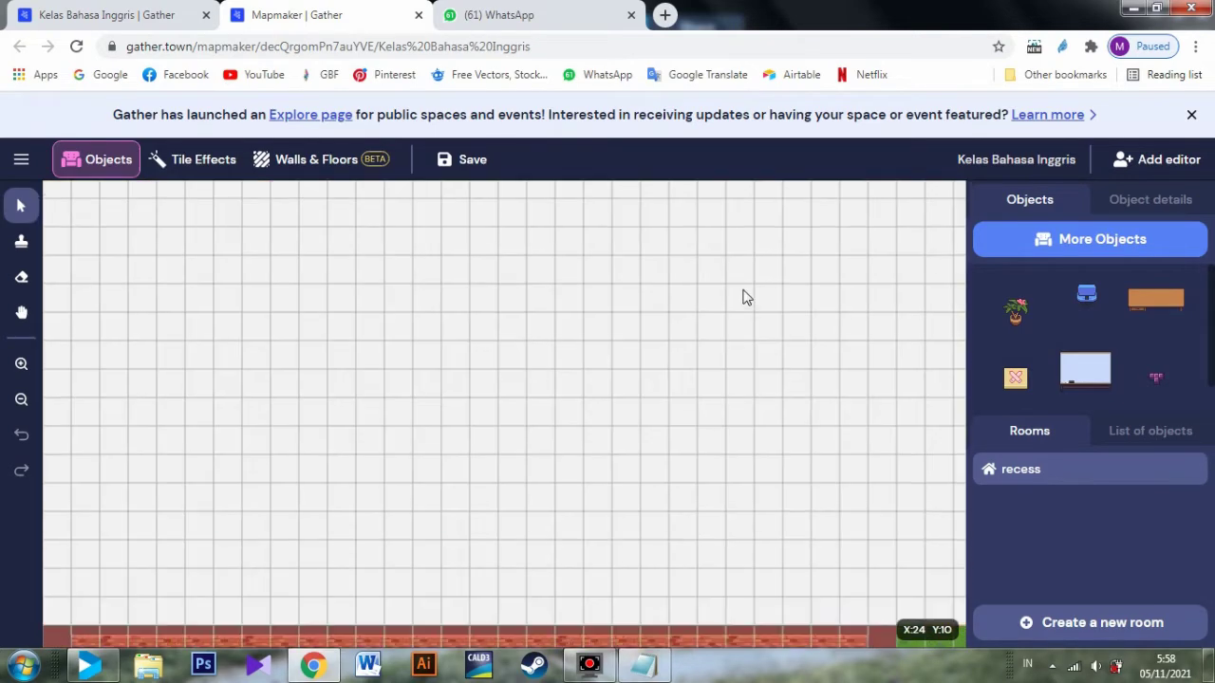
{"action": "scroll", "coordinate": [743, 291], "scroll_direction": "down", "scroll_amount": 10}
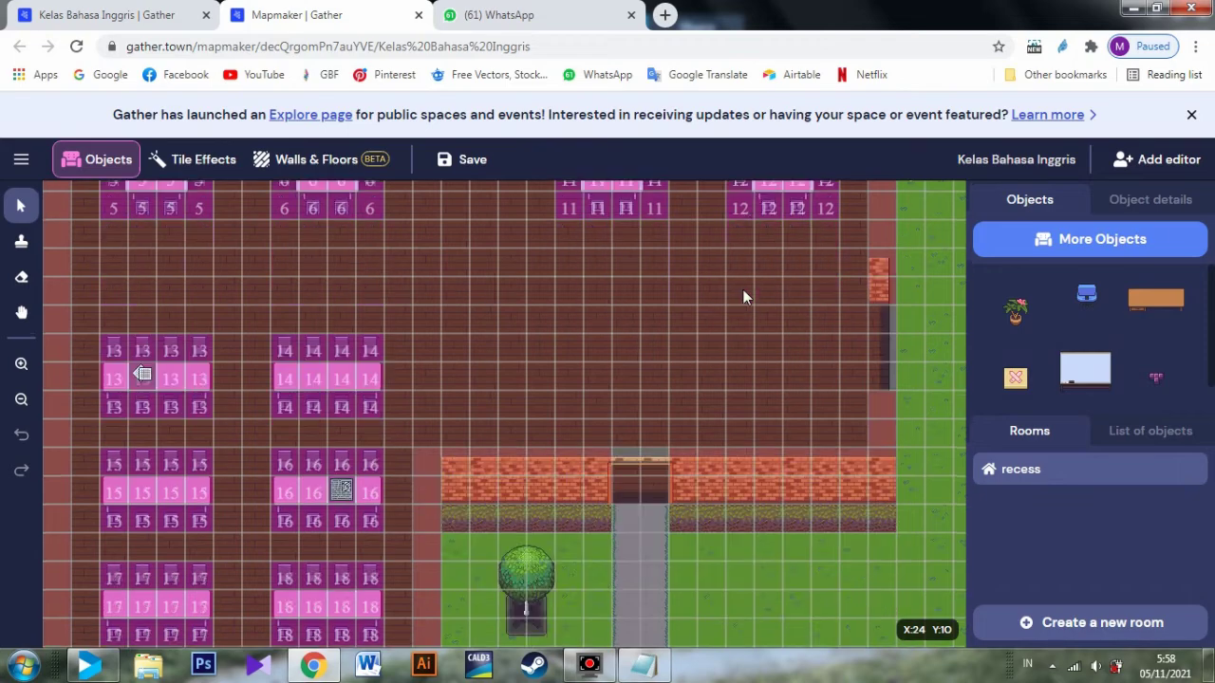
{"action": "scroll", "coordinate": [744, 289], "scroll_direction": "up", "scroll_amount": 10}
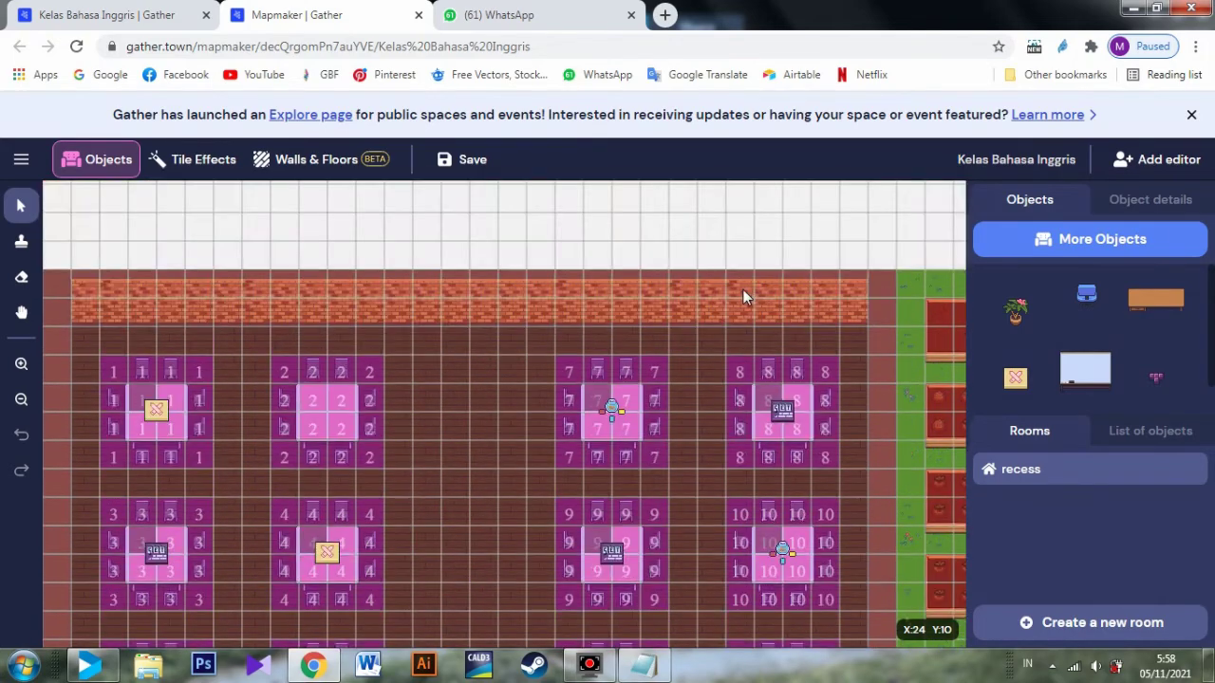
{"action": "scroll", "coordinate": [743, 289], "scroll_direction": "down", "scroll_amount": 3}
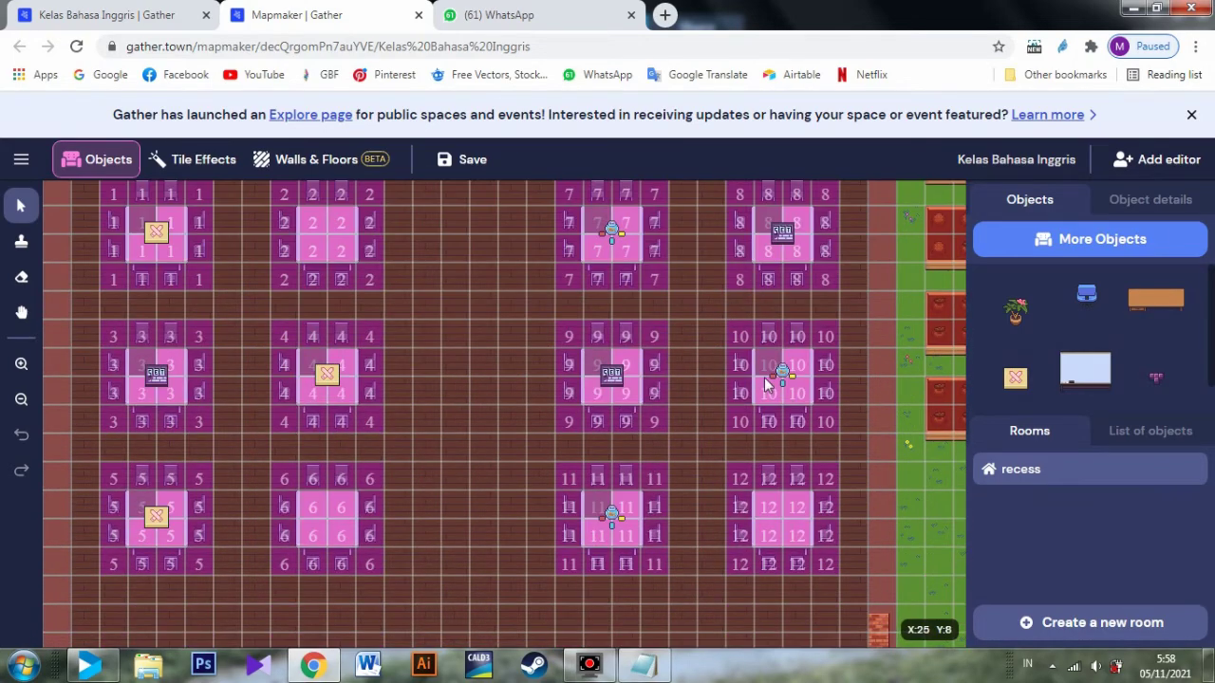
{"action": "scroll", "coordinate": [764, 377], "scroll_direction": "down", "scroll_amount": 8}
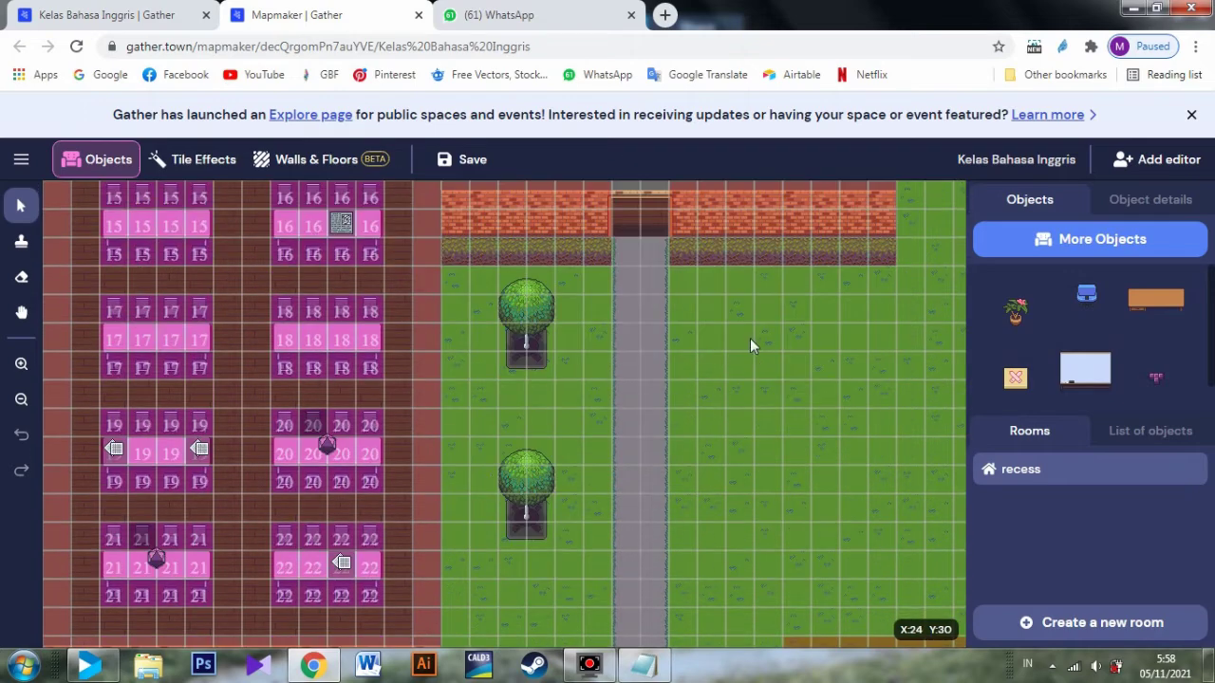
{"action": "scroll", "coordinate": [637, 398], "scroll_direction": "up", "scroll_amount": 1}
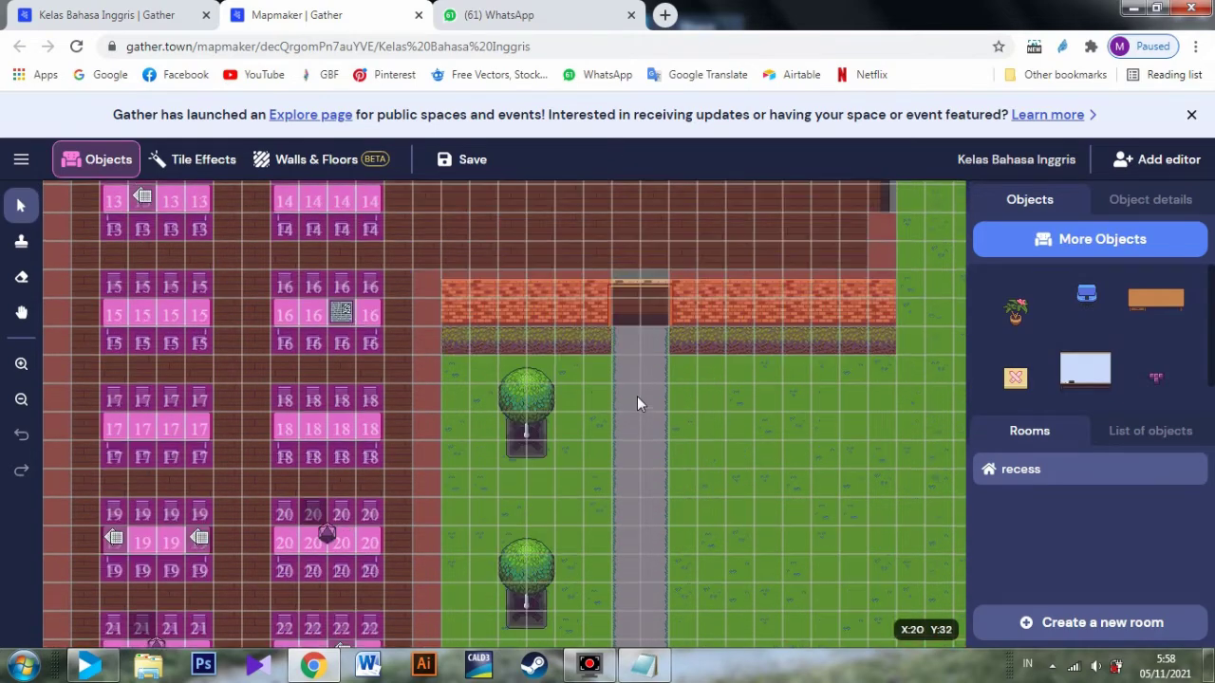
{"action": "scroll", "coordinate": [637, 396], "scroll_direction": "up", "scroll_amount": 1}
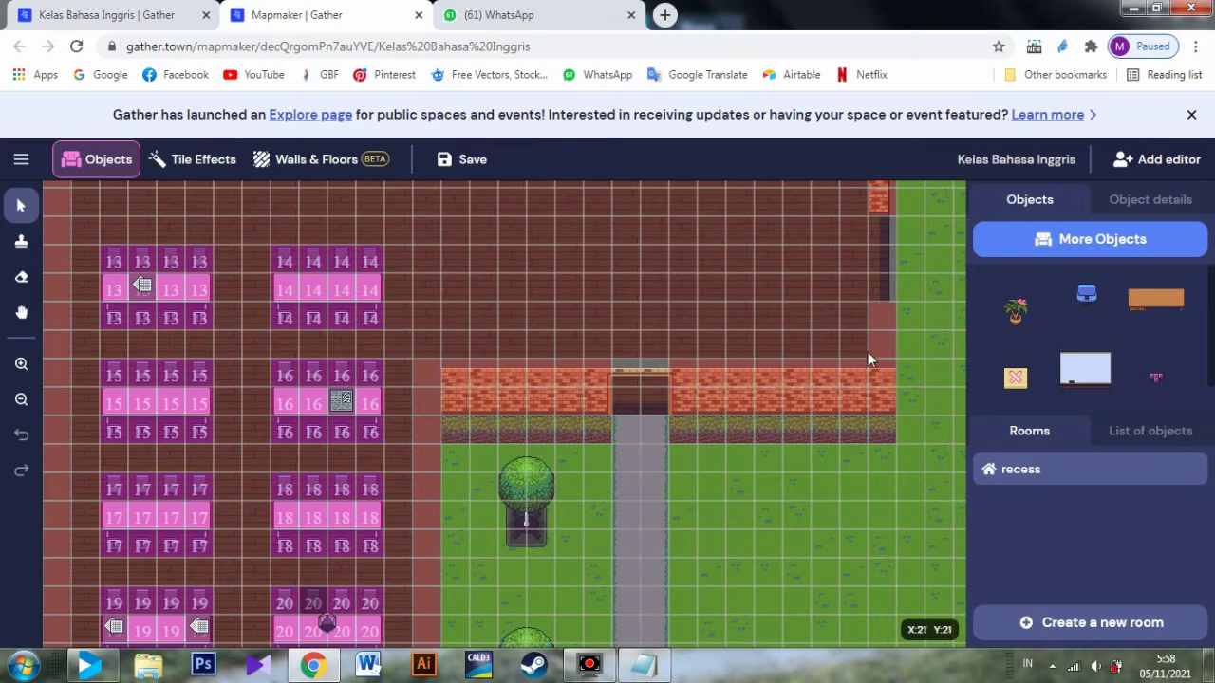
{"action": "left_click", "coordinate": [1188, 199]}
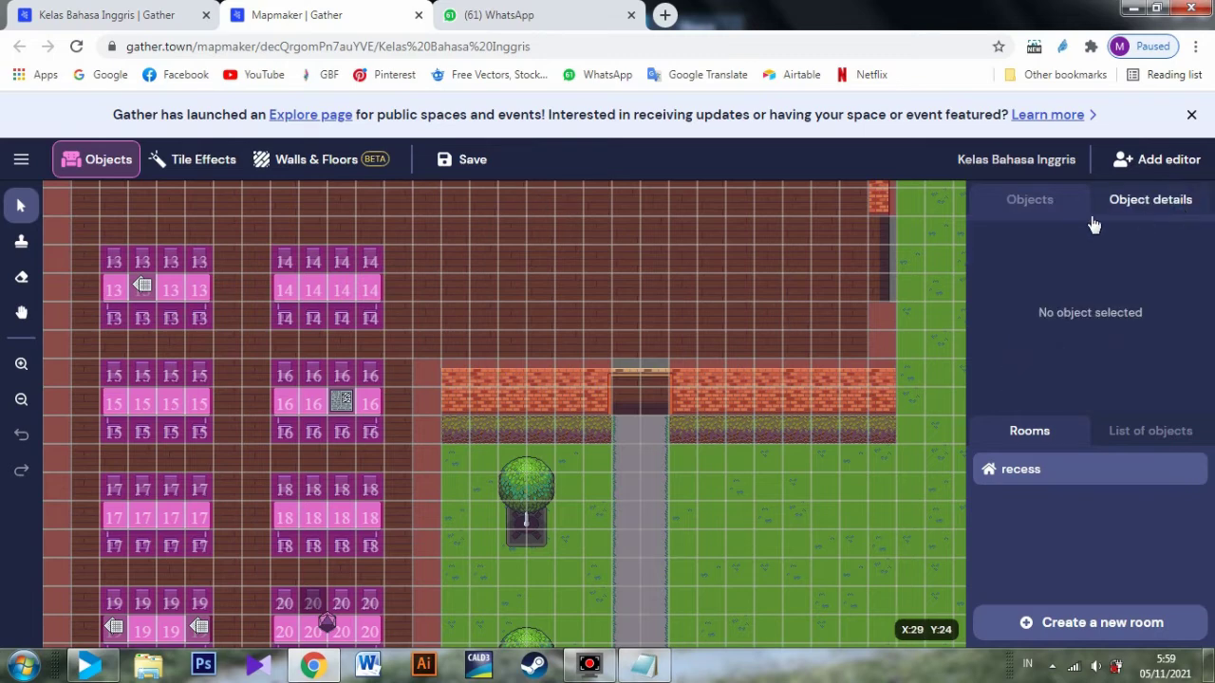
{"action": "left_click", "coordinate": [1039, 205]}
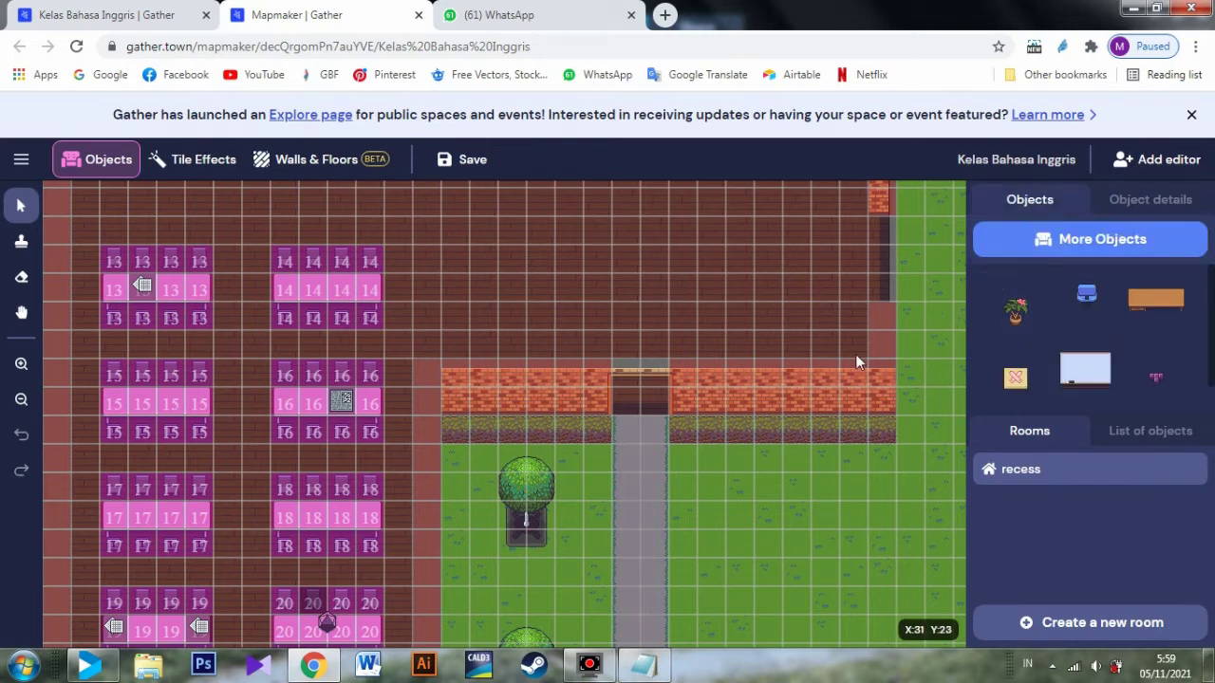
- Create a blank room named Small Classroom and choose to draw its own background
{"action": "left_click", "coordinate": [1131, 631]}
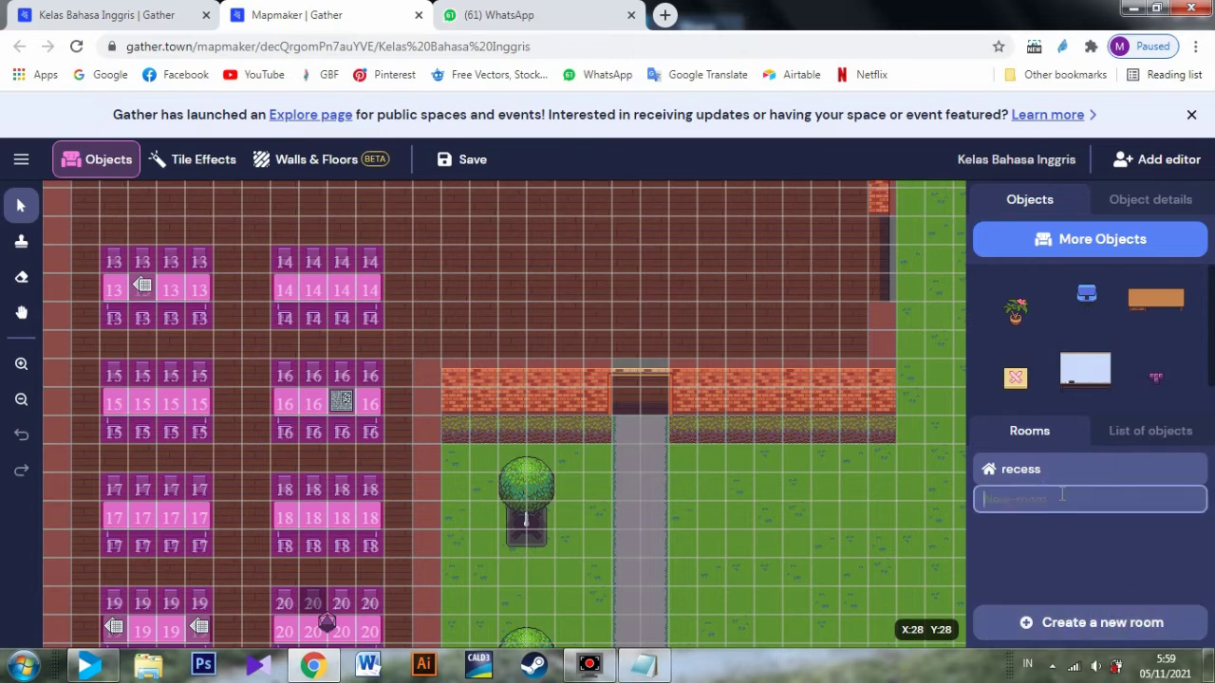
{"action": "type", "text": "Small Classroom"}
{"action": "key", "text": "Return"}
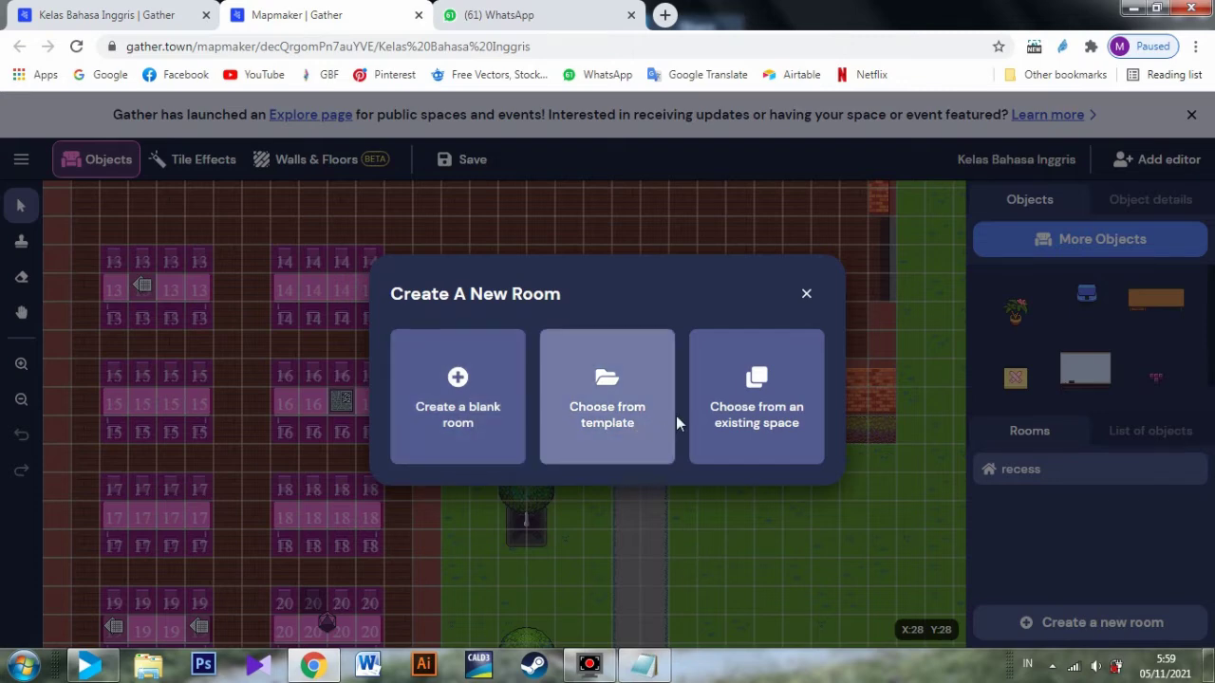
{"action": "left_click", "coordinate": [486, 400]}
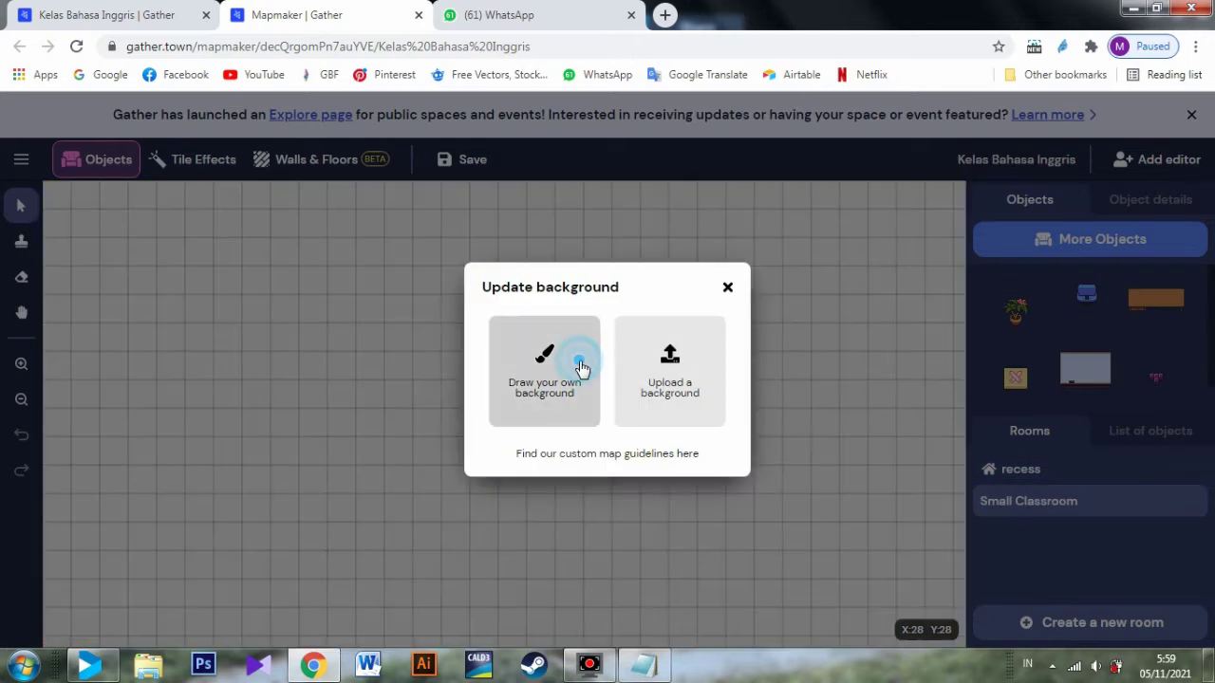
{"action": "left_click", "coordinate": [579, 367]}
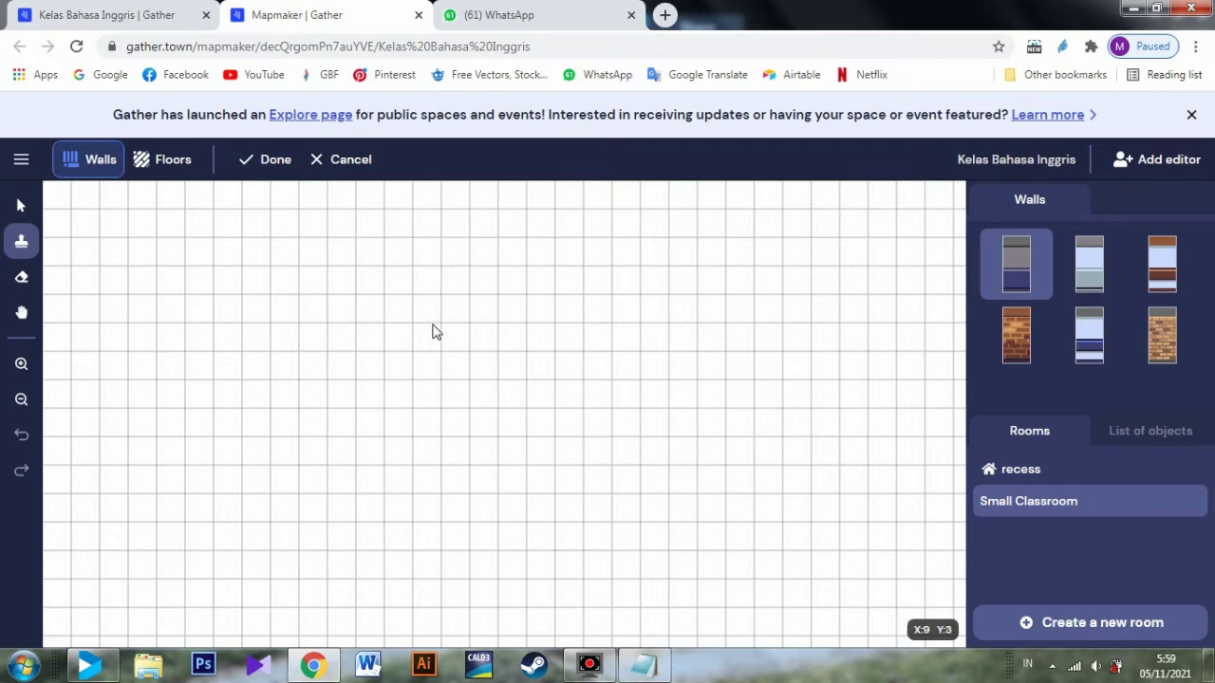
- Draw a closed rectangular room outline about 17 tiles wide and 13 tiles tall with the dark brown brick wall, undoing the first trial piece
{"action": "left_click", "coordinate": [1024, 327]}
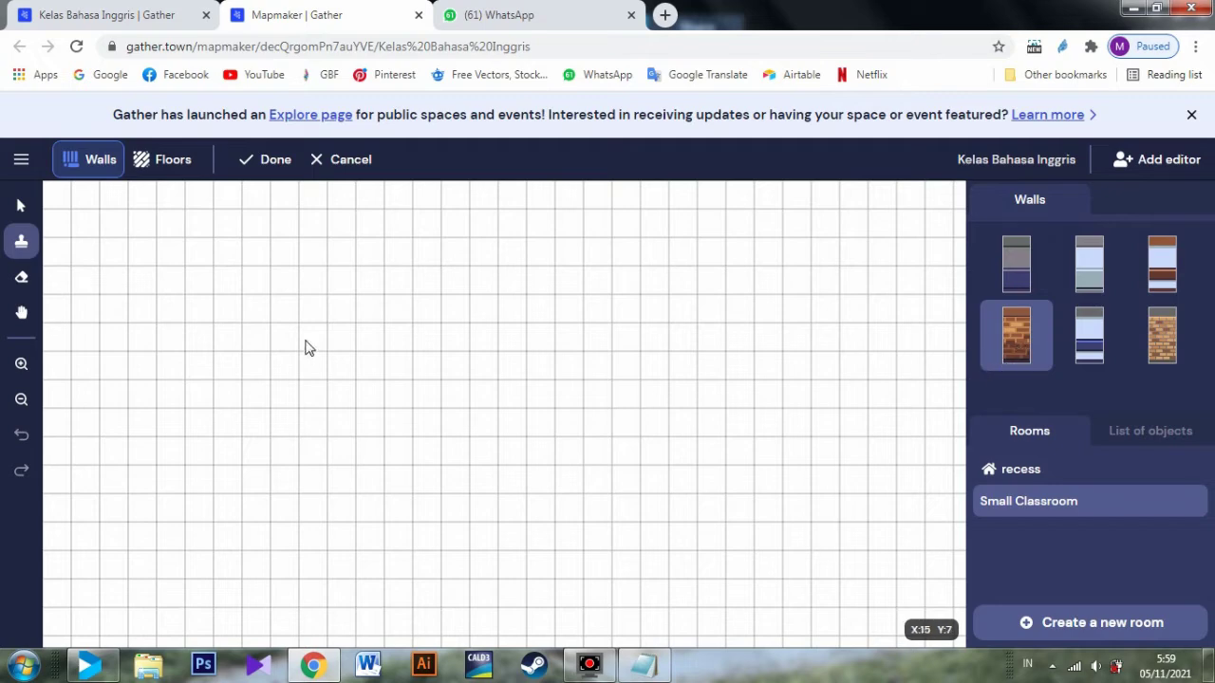
{"action": "left_click_drag", "start_coordinate": [294, 325], "coordinate": [342, 353]}
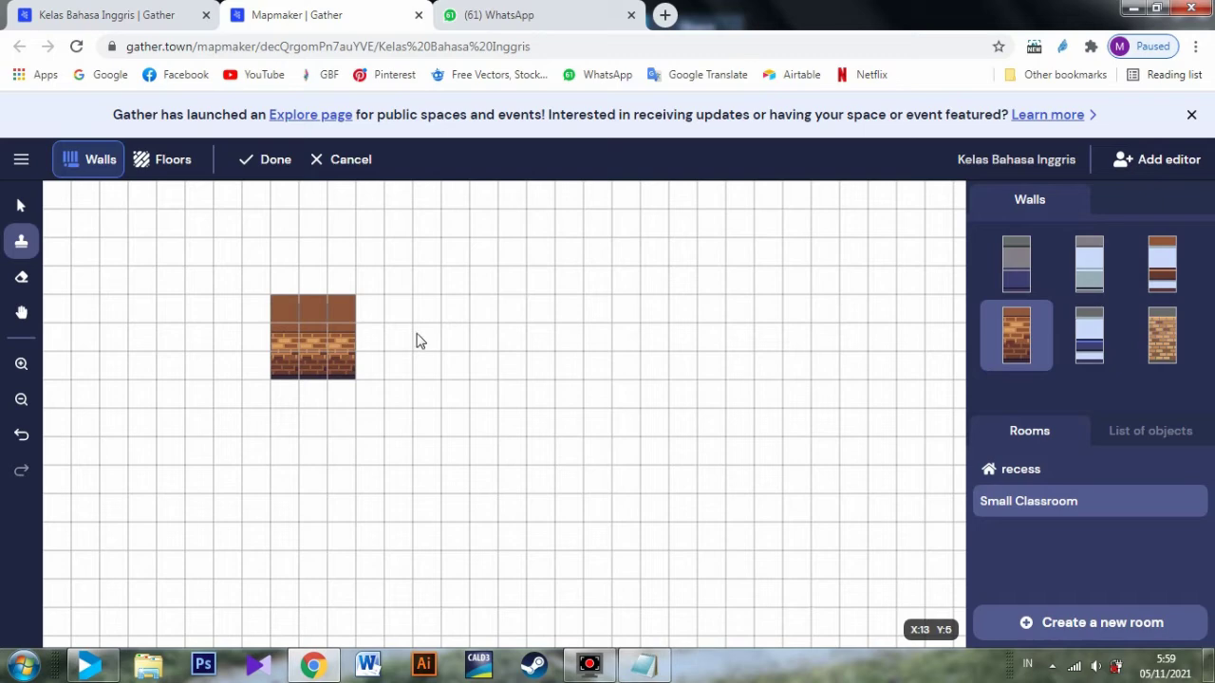
{"action": "key", "text": "ctrl+z"}
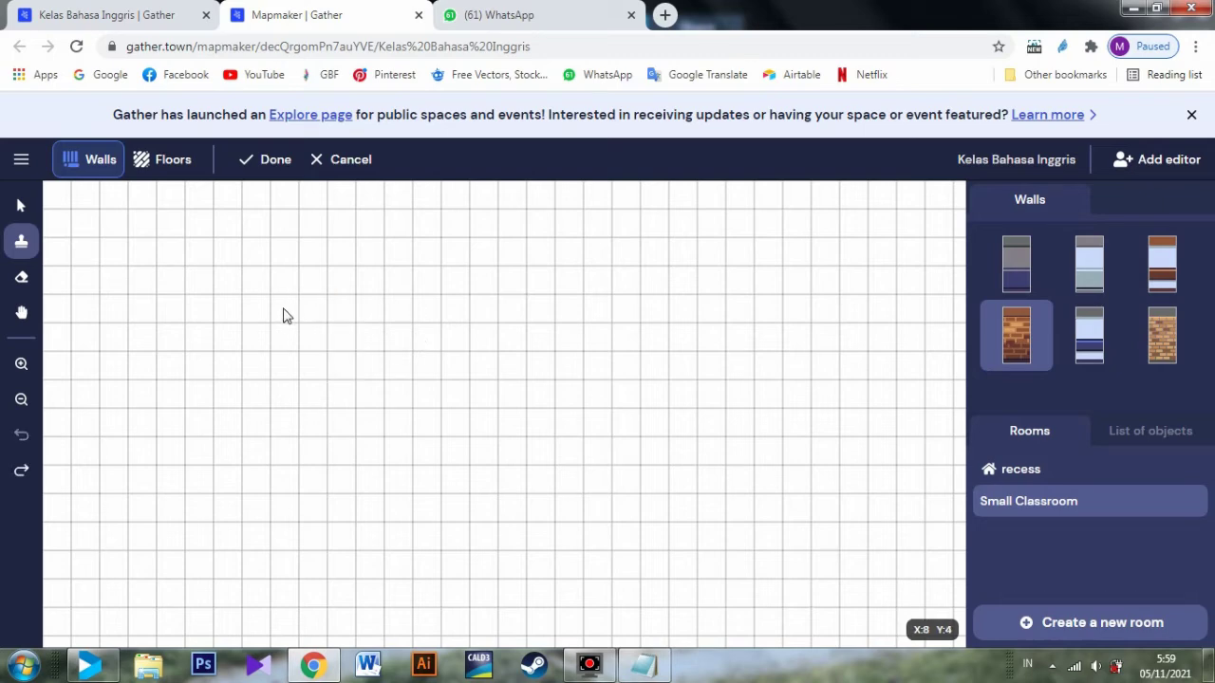
{"action": "left_click_drag", "start_coordinate": [282, 314], "coordinate": [711, 559]}
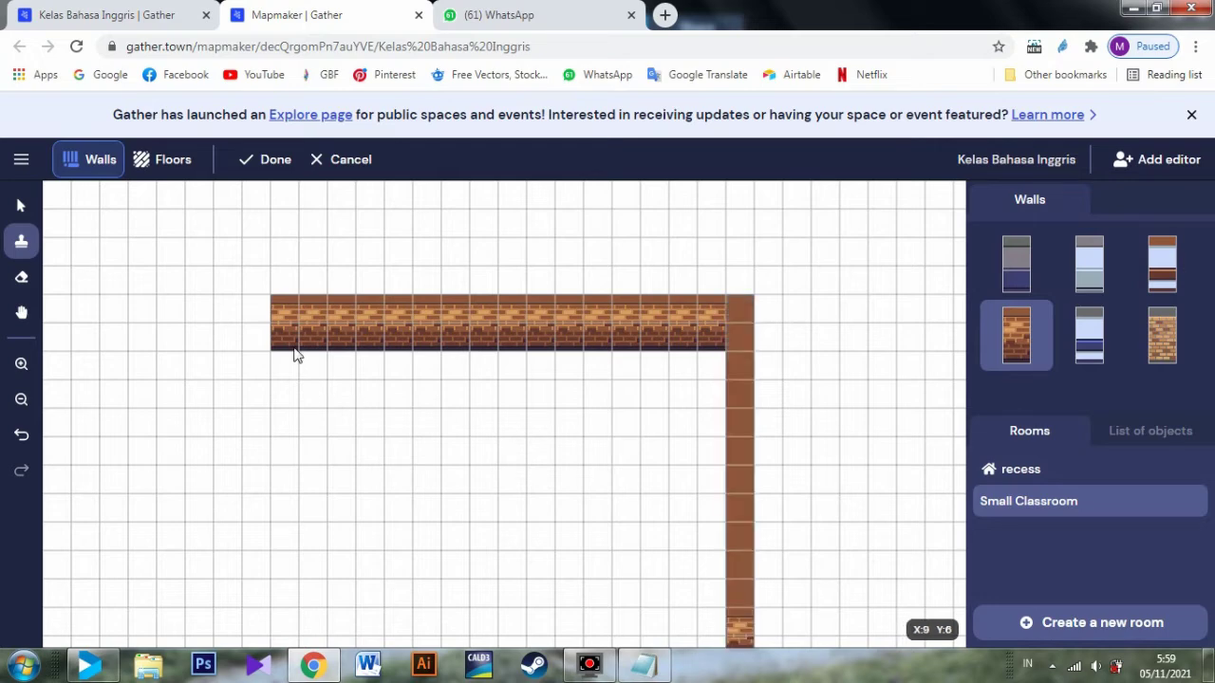
{"action": "left_click_drag", "start_coordinate": [278, 321], "coordinate": [697, 632]}
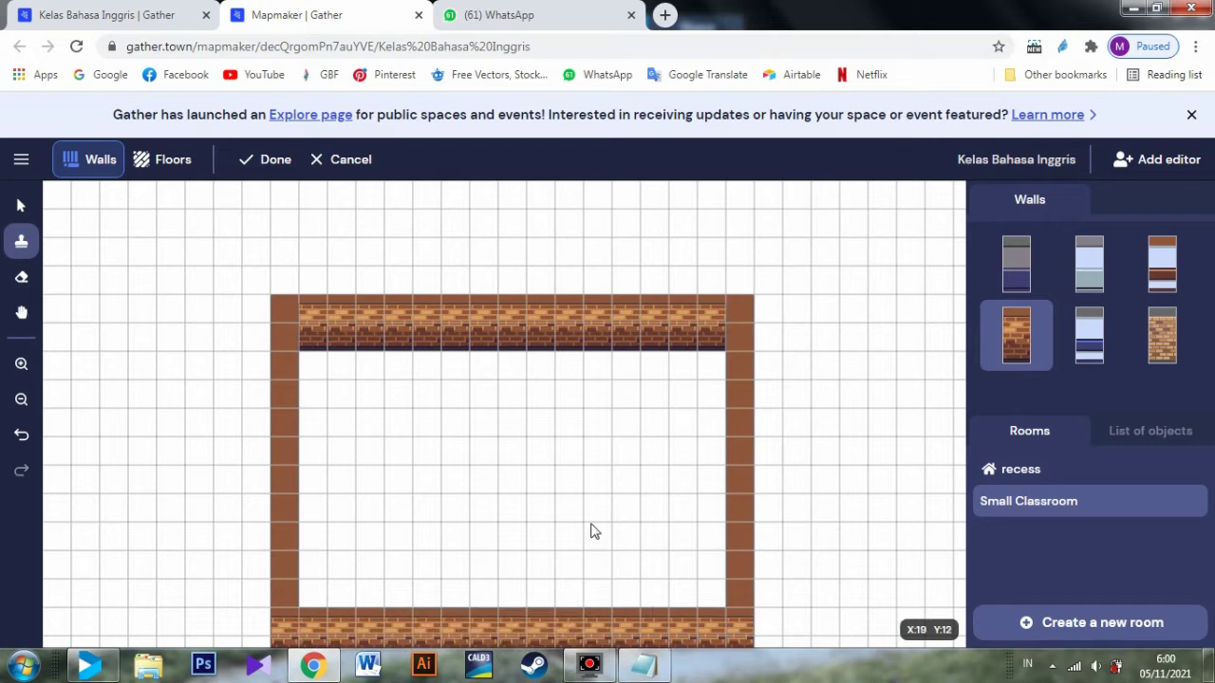
{"action": "scroll", "coordinate": [579, 518], "scroll_direction": "down", "scroll_amount": 1}
{"action": "scroll", "coordinate": [579, 516], "scroll_direction": "down", "scroll_amount": 1}
{"action": "scroll", "coordinate": [589, 511], "scroll_direction": "up", "scroll_amount": 1}
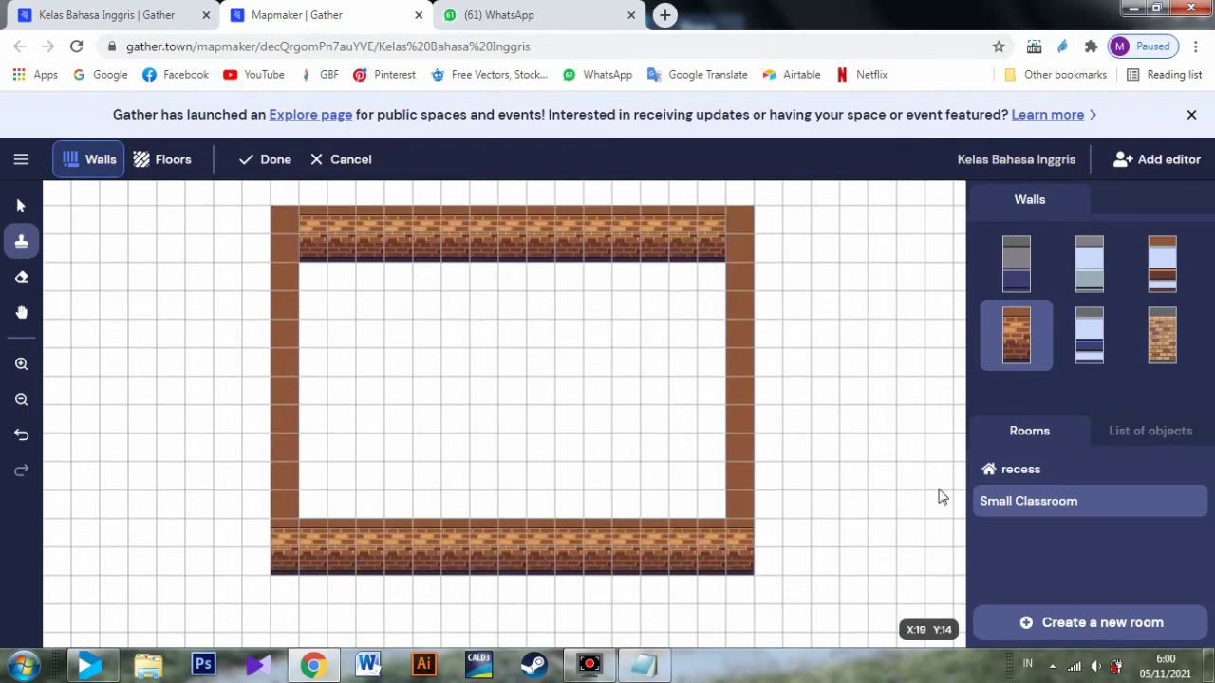
- Cover the whole area inside the walls with the light orange wood-plank floor tile and finish the walls and floors editing
{"action": "left_click", "coordinate": [167, 172]}
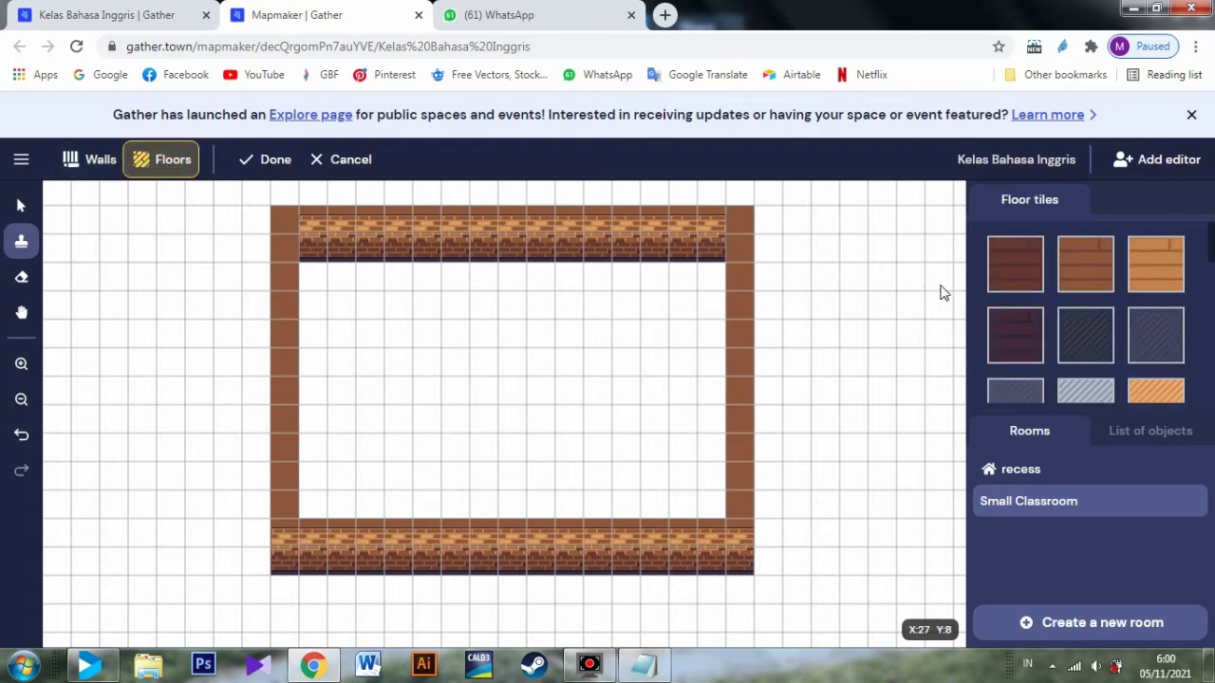
{"action": "scroll", "coordinate": [1139, 325], "scroll_direction": "down", "scroll_amount": 5}
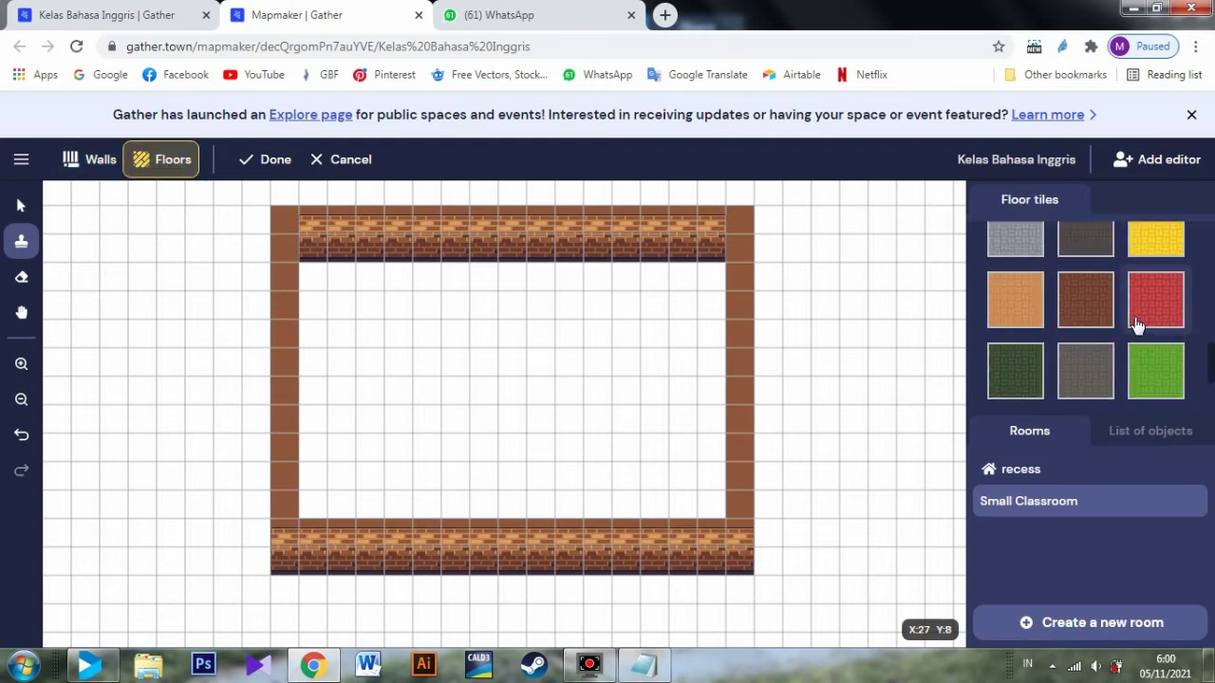
{"action": "scroll", "coordinate": [1138, 325], "scroll_direction": "up", "scroll_amount": 4}
{"action": "scroll", "coordinate": [1139, 326], "scroll_direction": "up", "scroll_amount": 1}
{"action": "left_click", "coordinate": [1152, 272]}
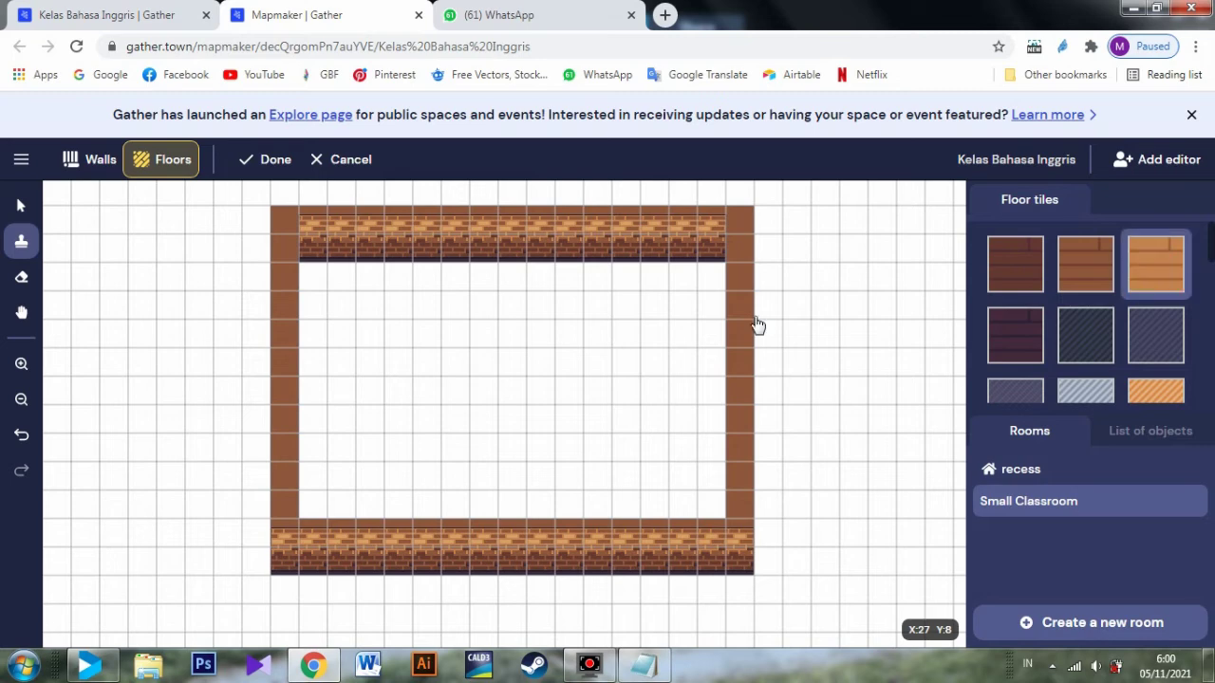
{"action": "left_click_drag", "start_coordinate": [312, 276], "coordinate": [344, 312]}
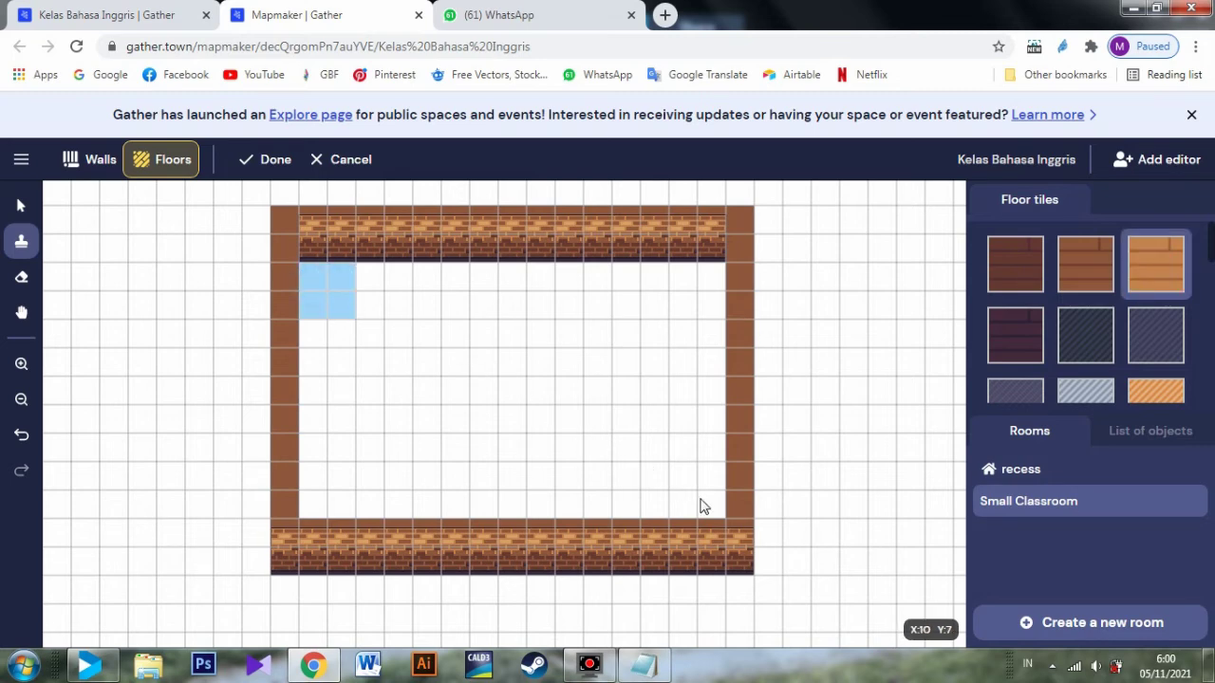
{"action": "left_click", "coordinate": [419, 344]}
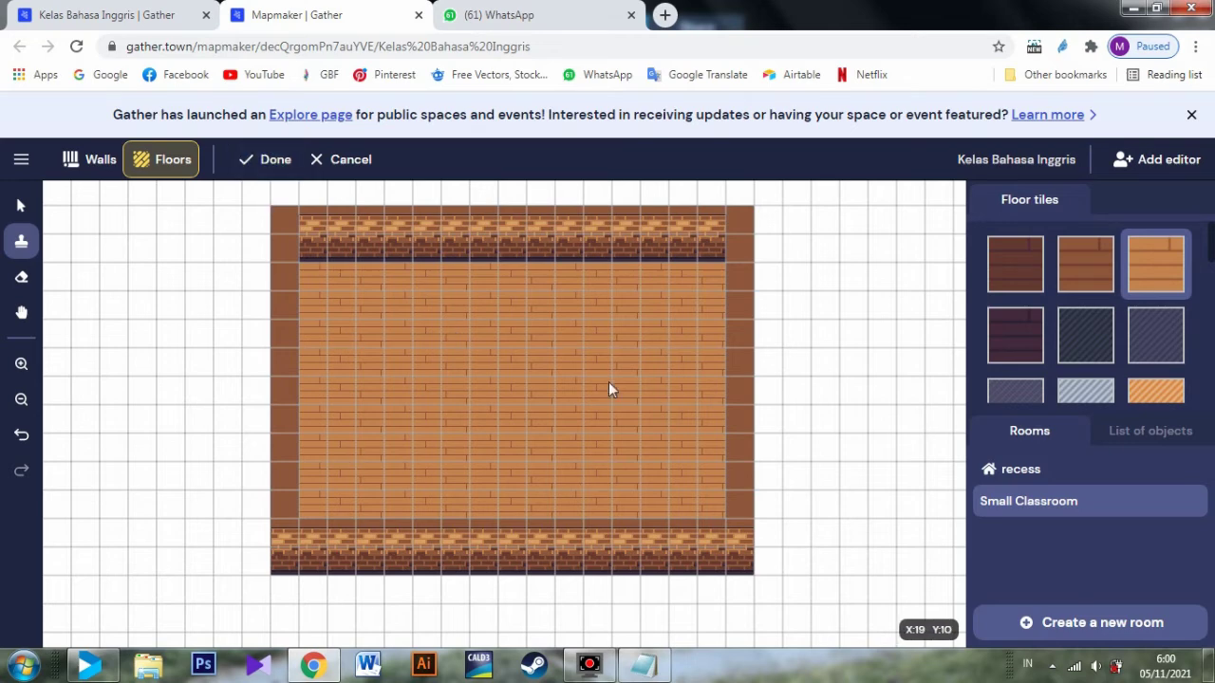
{"action": "left_click", "coordinate": [243, 164]}
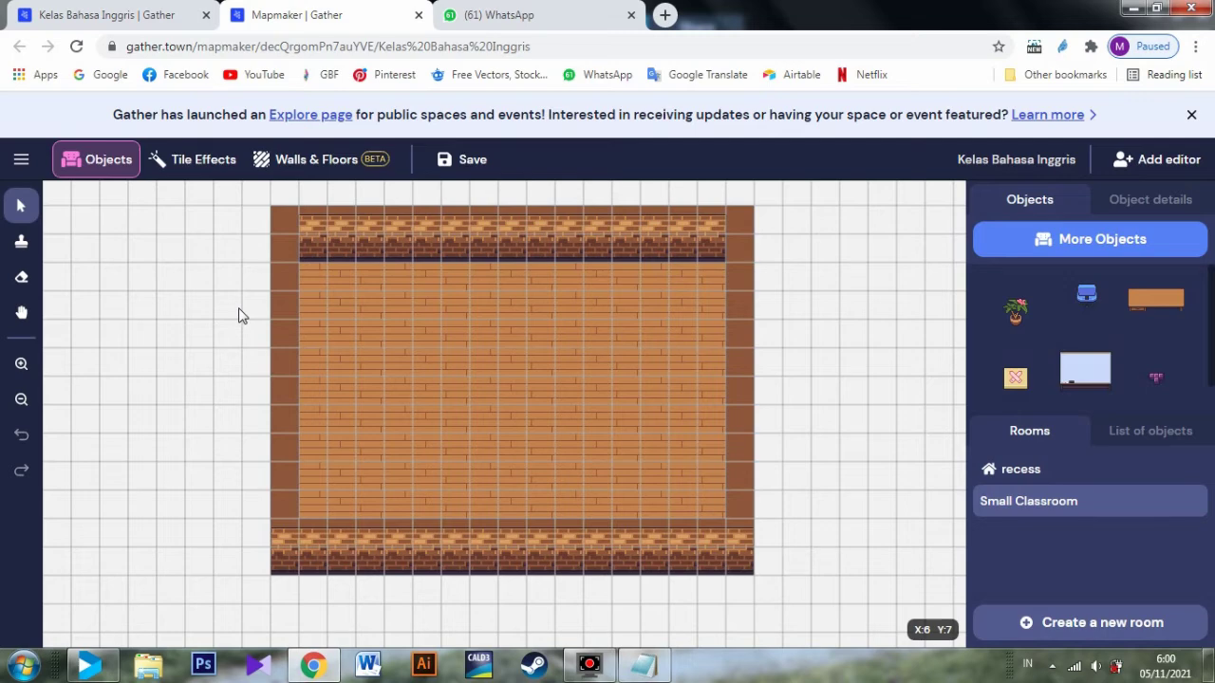
- Open the full object library and search it for "table"
{"action": "left_click", "coordinate": [1009, 249]}
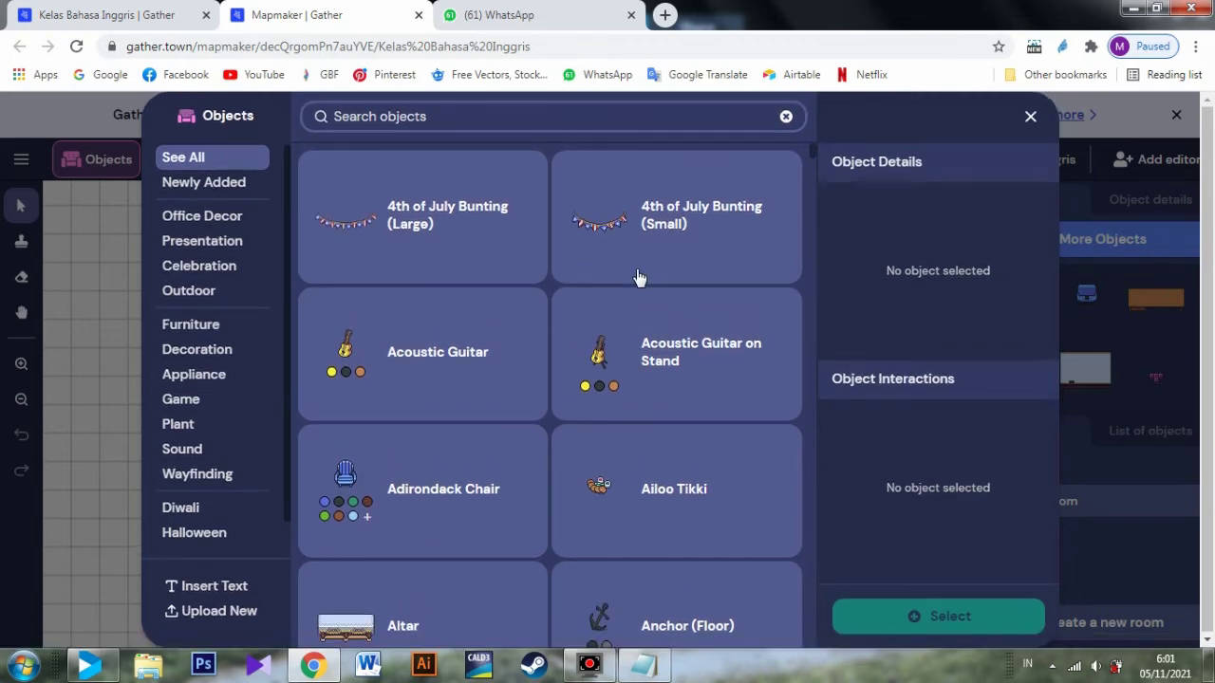
{"action": "scroll", "coordinate": [617, 292], "scroll_direction": "down", "scroll_amount": 3}
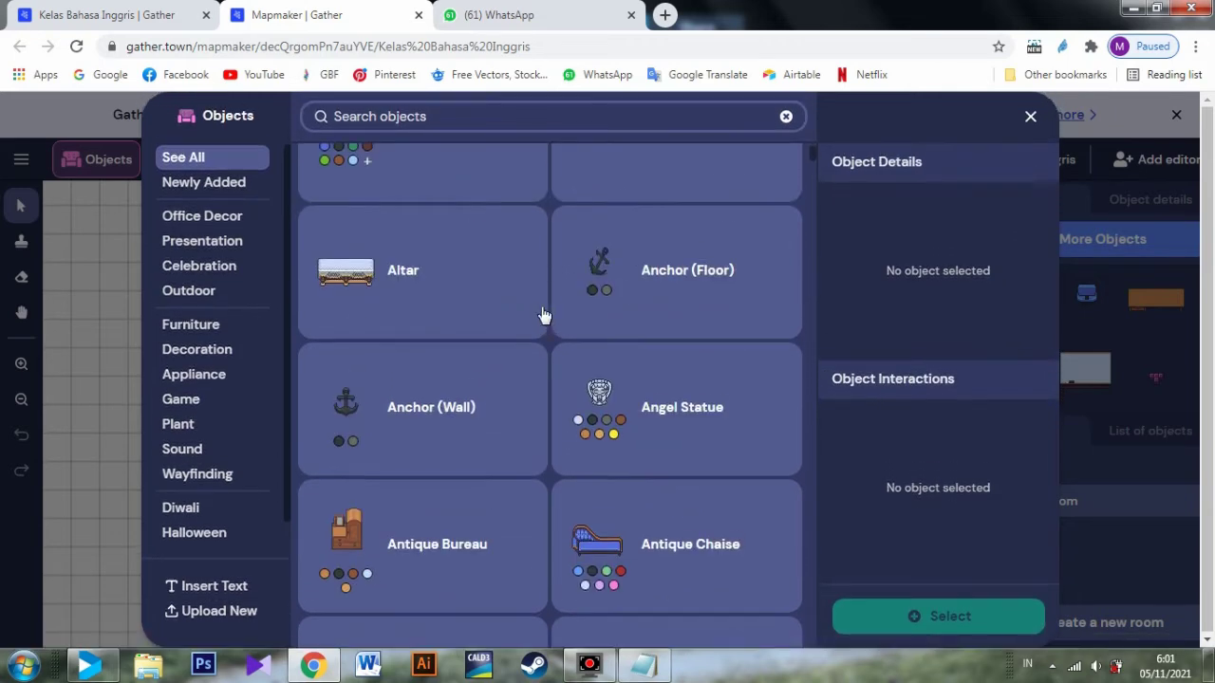
{"action": "scroll", "coordinate": [542, 314], "scroll_direction": "up", "scroll_amount": 3}
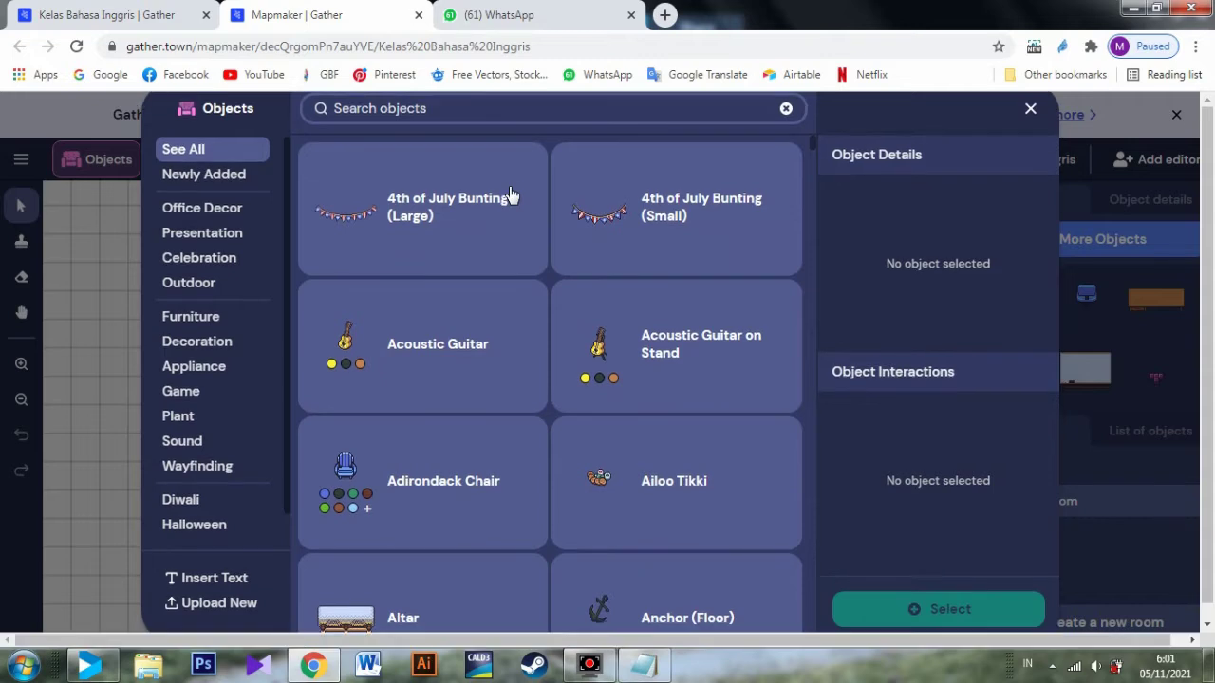
{"action": "left_click", "coordinate": [522, 115]}
{"action": "left_click", "coordinate": [494, 114]}
{"action": "type", "text": "ta"}
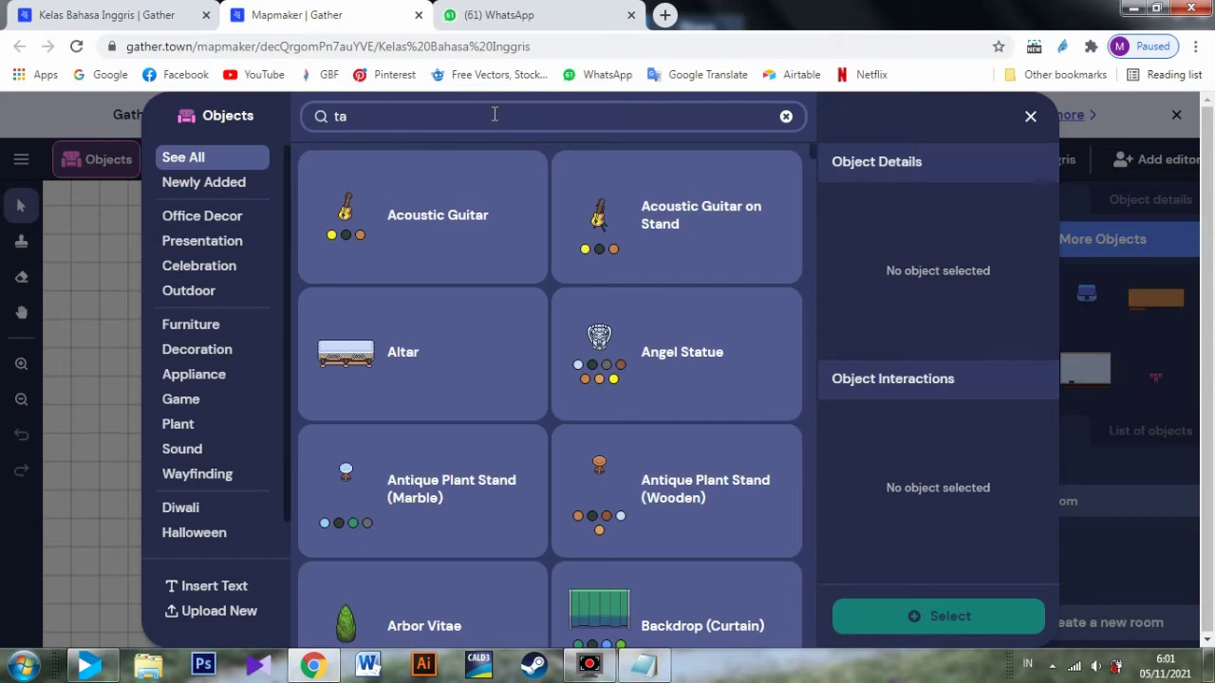
{"action": "type", "text": "ble"}
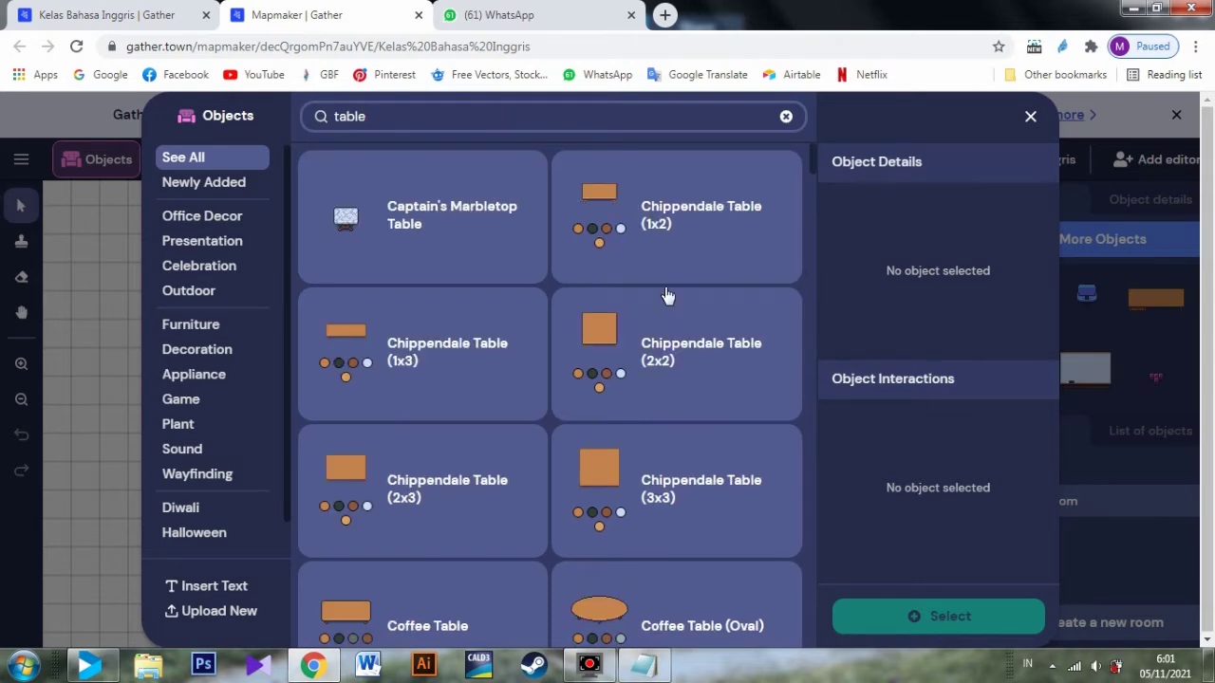
- Choose the orange Table (2x3) from the matching objects
{"action": "scroll", "coordinate": [667, 339], "scroll_direction": "down", "scroll_amount": 2}
{"action": "scroll", "coordinate": [667, 340], "scroll_direction": "down", "scroll_amount": 8}
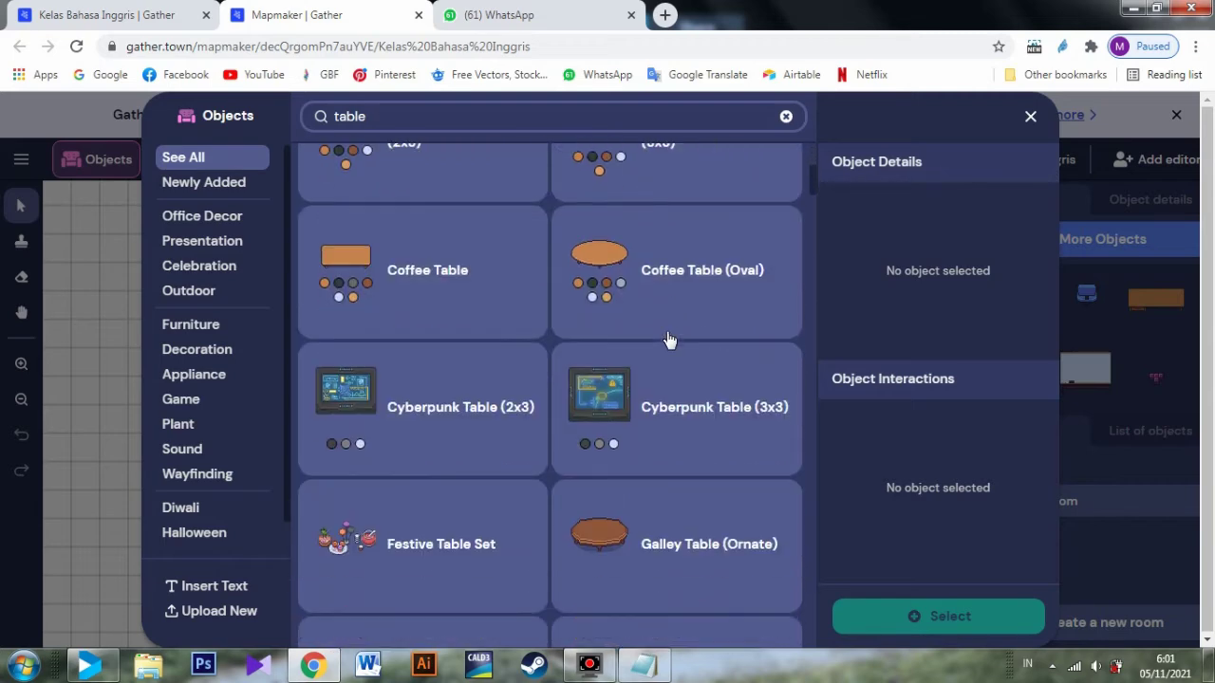
{"action": "scroll", "coordinate": [679, 331], "scroll_direction": "down", "scroll_amount": 8}
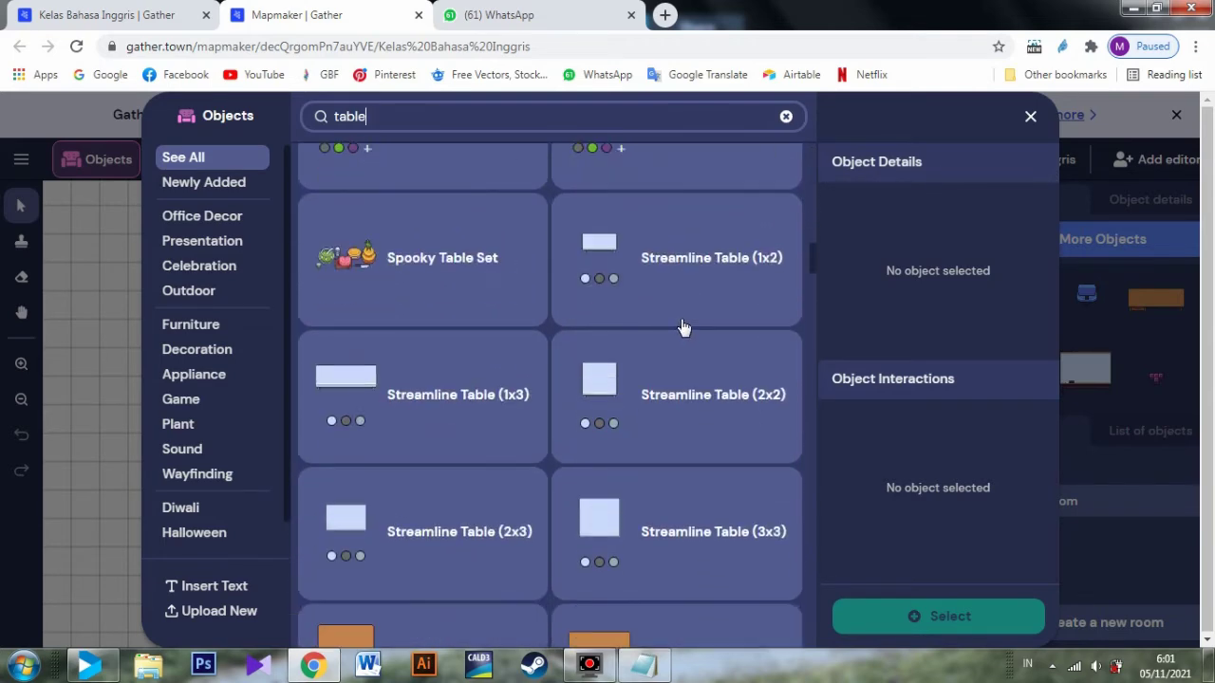
{"action": "scroll", "coordinate": [681, 329], "scroll_direction": "down", "scroll_amount": 4}
{"action": "scroll", "coordinate": [683, 327], "scroll_direction": "down", "scroll_amount": 3}
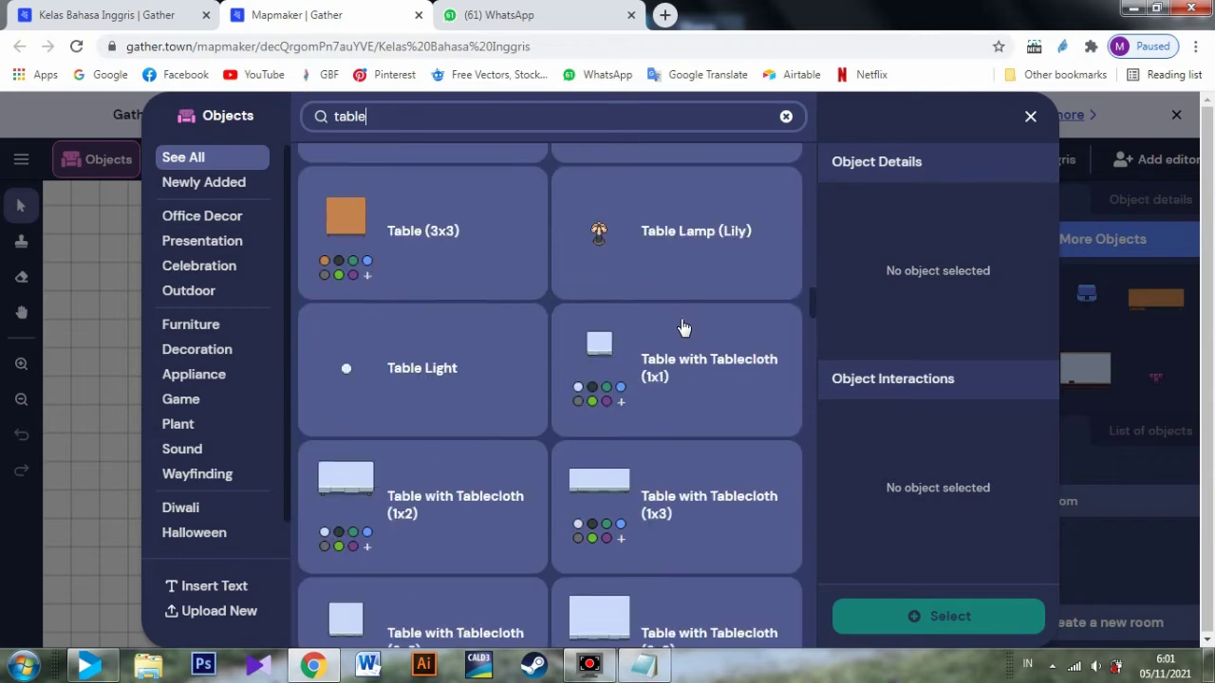
{"action": "scroll", "coordinate": [682, 326], "scroll_direction": "up", "scroll_amount": 3}
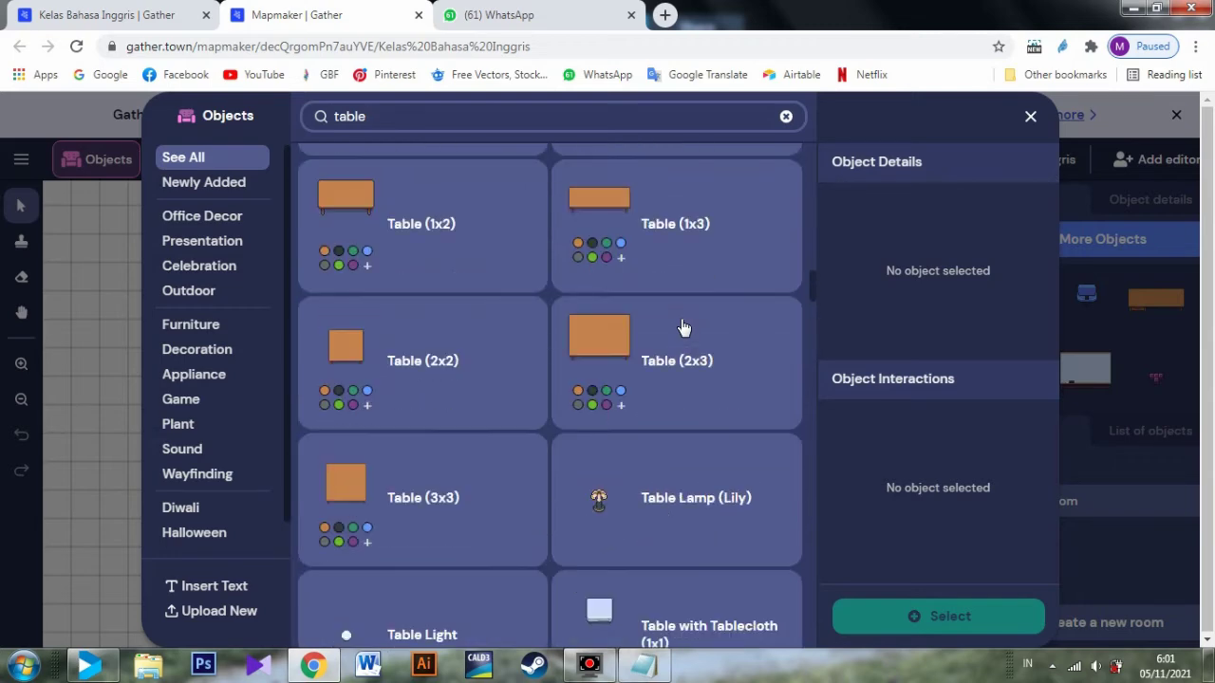
{"action": "left_click", "coordinate": [641, 353]}
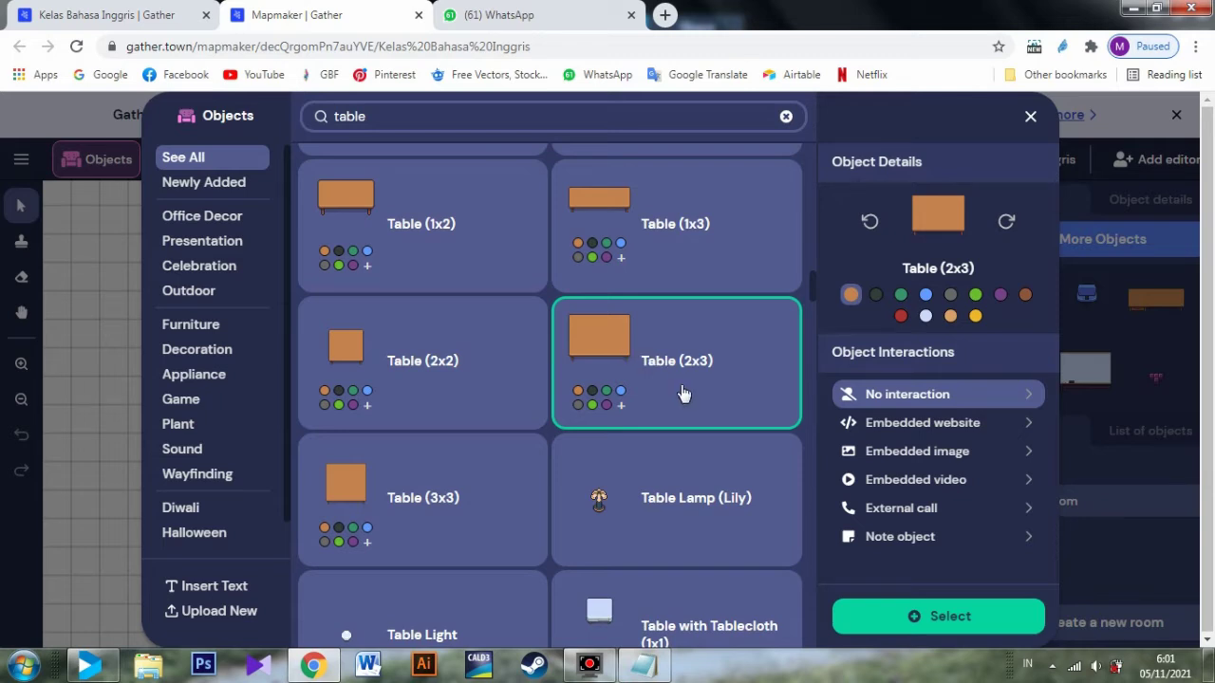
- Examine the settings of the table's embedded website, embedded image, embedded video and note object interactions
{"action": "left_click", "coordinate": [907, 424]}
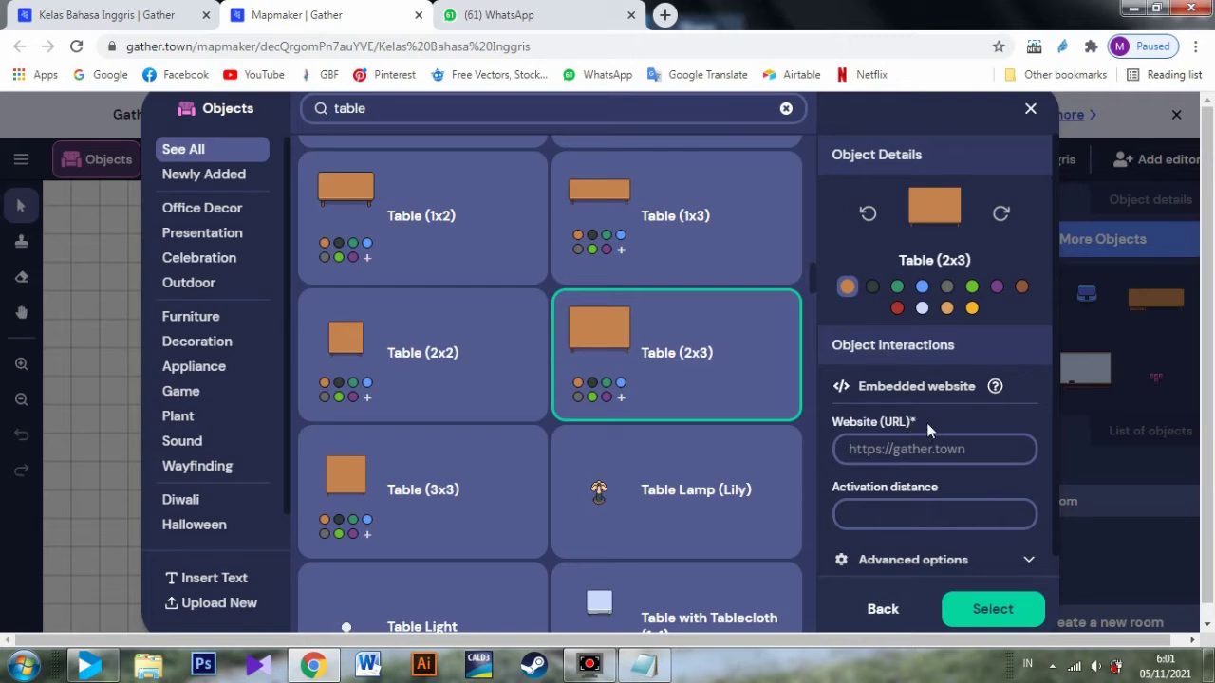
{"action": "scroll", "coordinate": [891, 408], "scroll_direction": "down", "scroll_amount": 1}
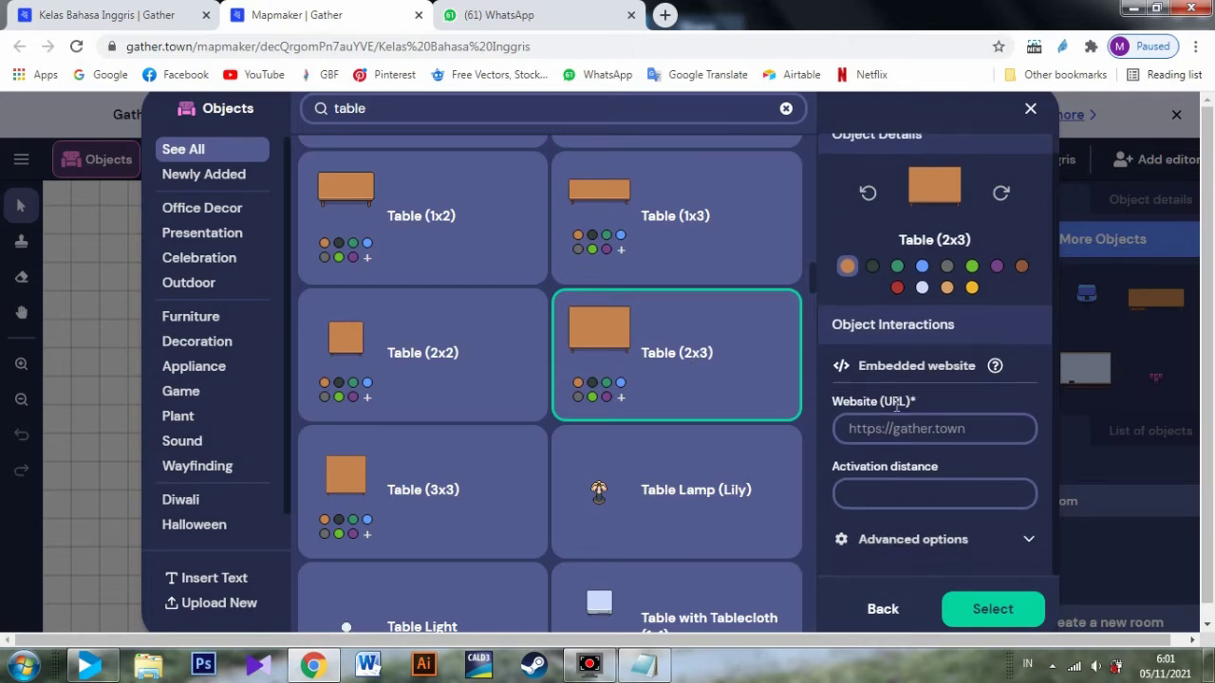
{"action": "left_click", "coordinate": [883, 609]}
{"action": "left_click", "coordinate": [945, 458]}
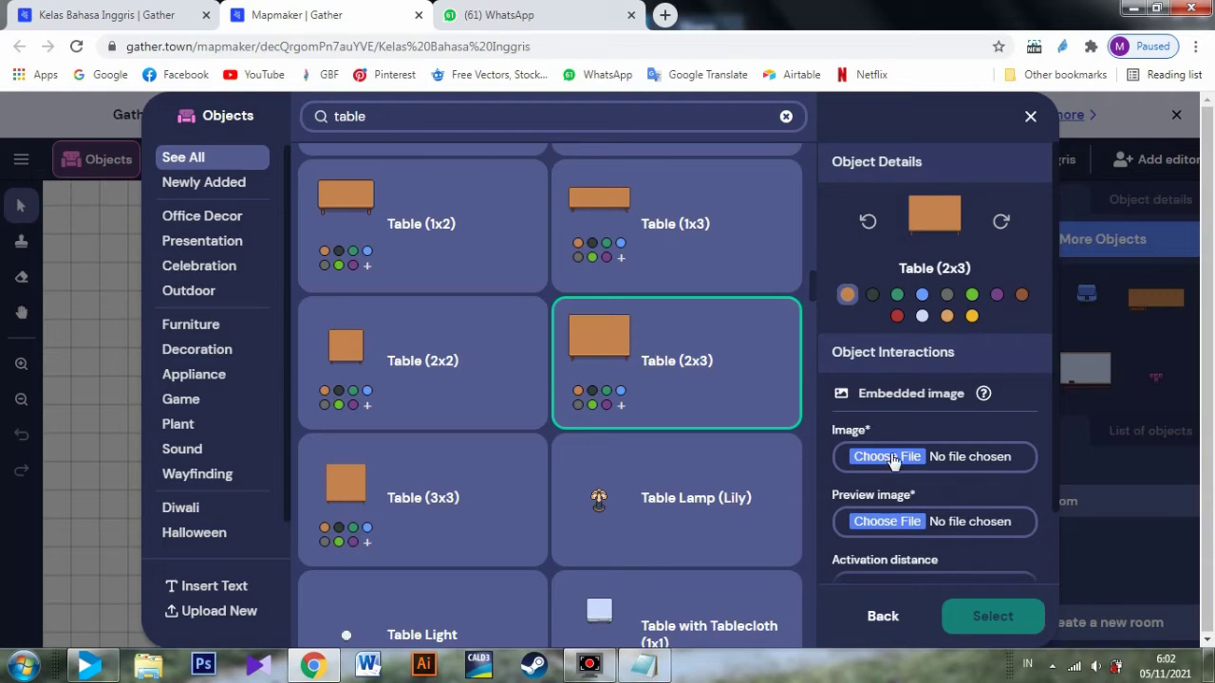
{"action": "scroll", "coordinate": [894, 458], "scroll_direction": "down", "scroll_amount": 1}
{"action": "left_click", "coordinate": [887, 616]}
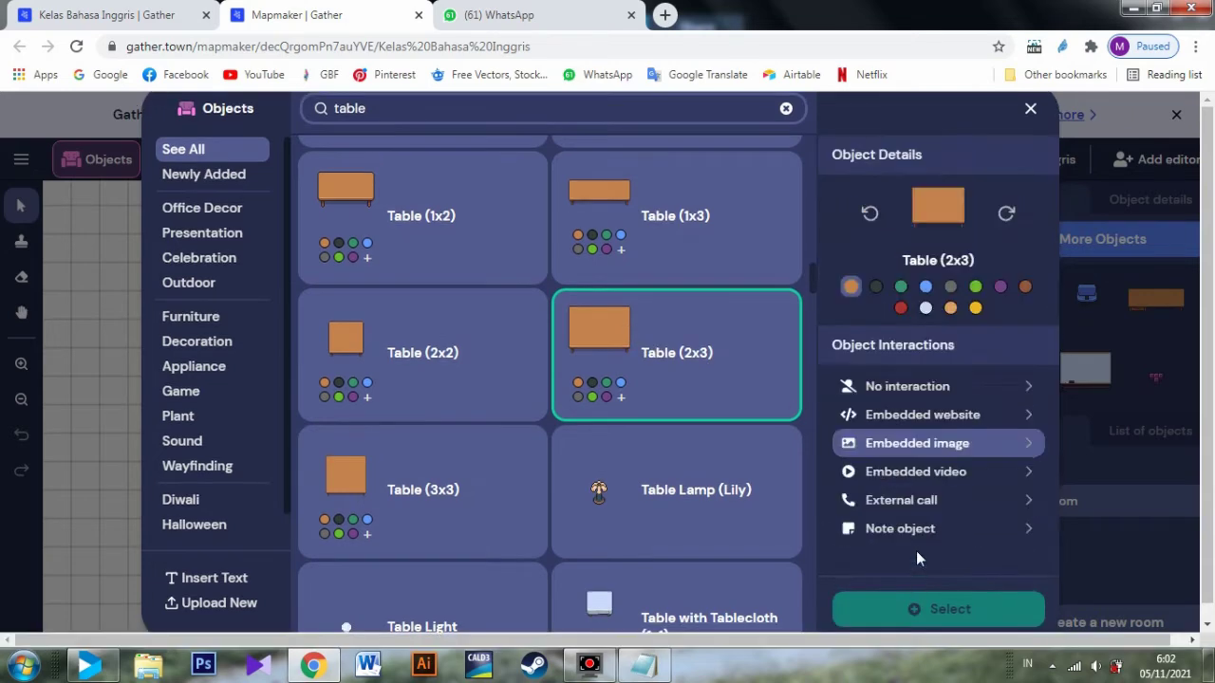
{"action": "left_click", "coordinate": [921, 474]}
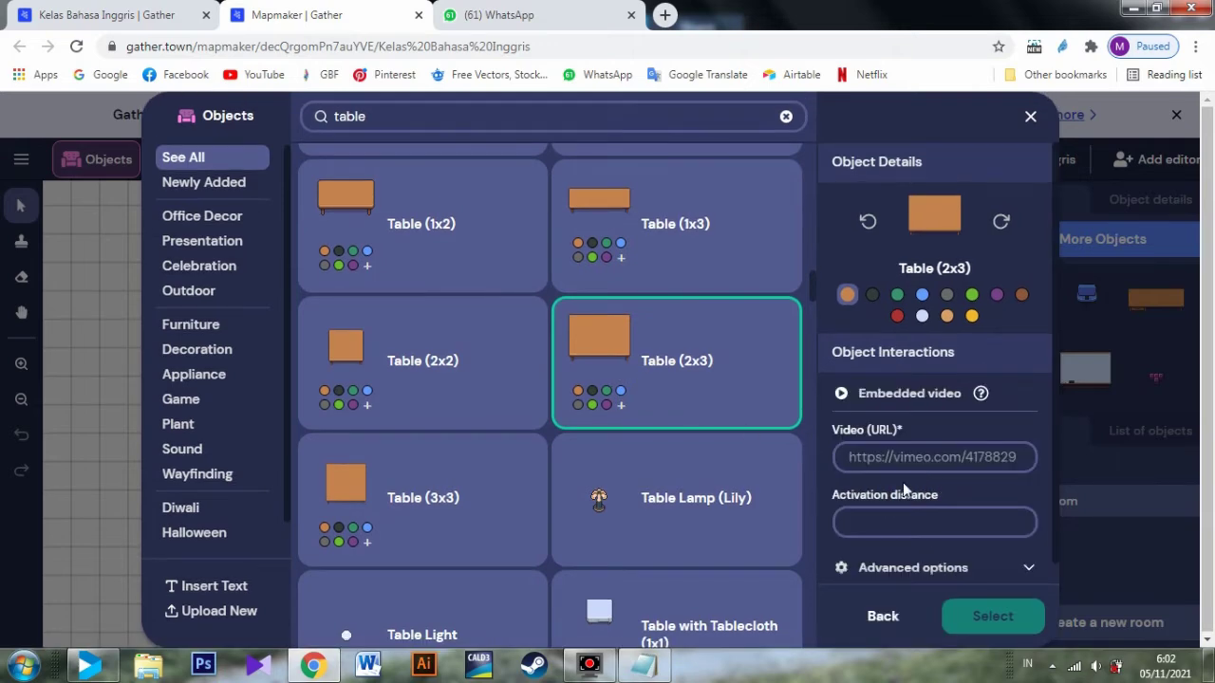
{"action": "left_click", "coordinate": [885, 617]}
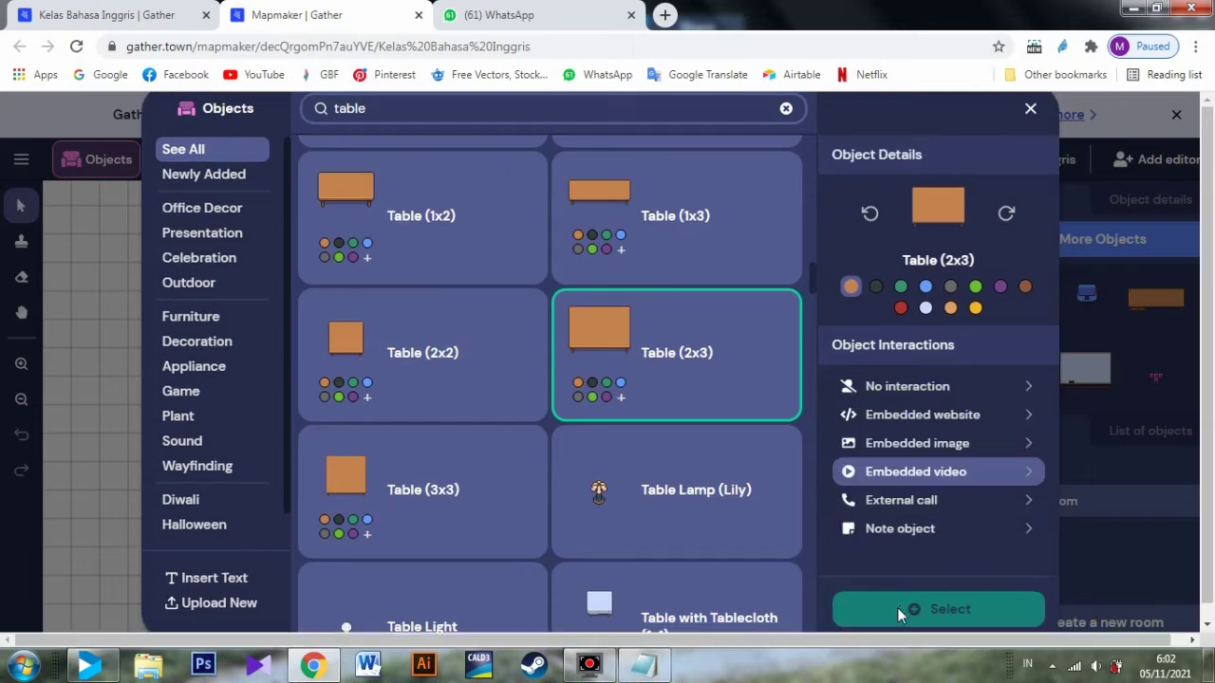
{"action": "left_click", "coordinate": [915, 532]}
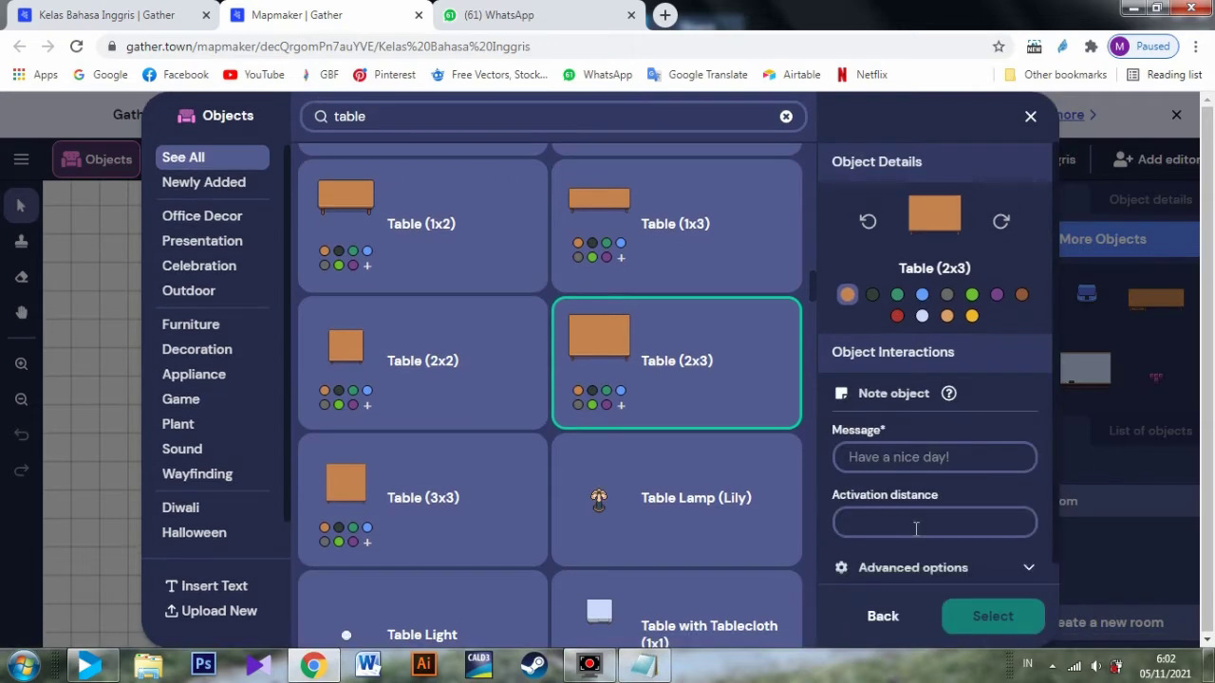
{"action": "scroll", "coordinate": [905, 492], "scroll_direction": "down", "scroll_amount": 1}
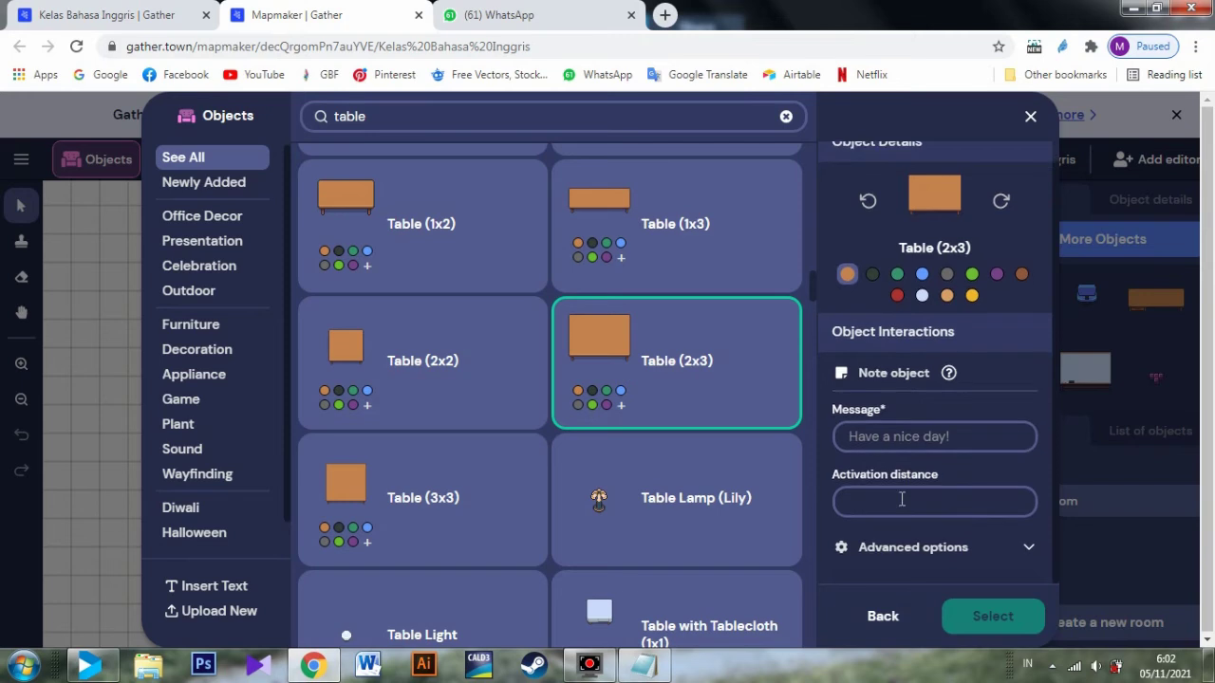
{"action": "left_click", "coordinate": [873, 618]}
- Set Table (2x3) to no interaction and place four of them spread across the classroom floor, undoing the stray overlapping one
{"action": "left_click", "coordinate": [909, 389]}
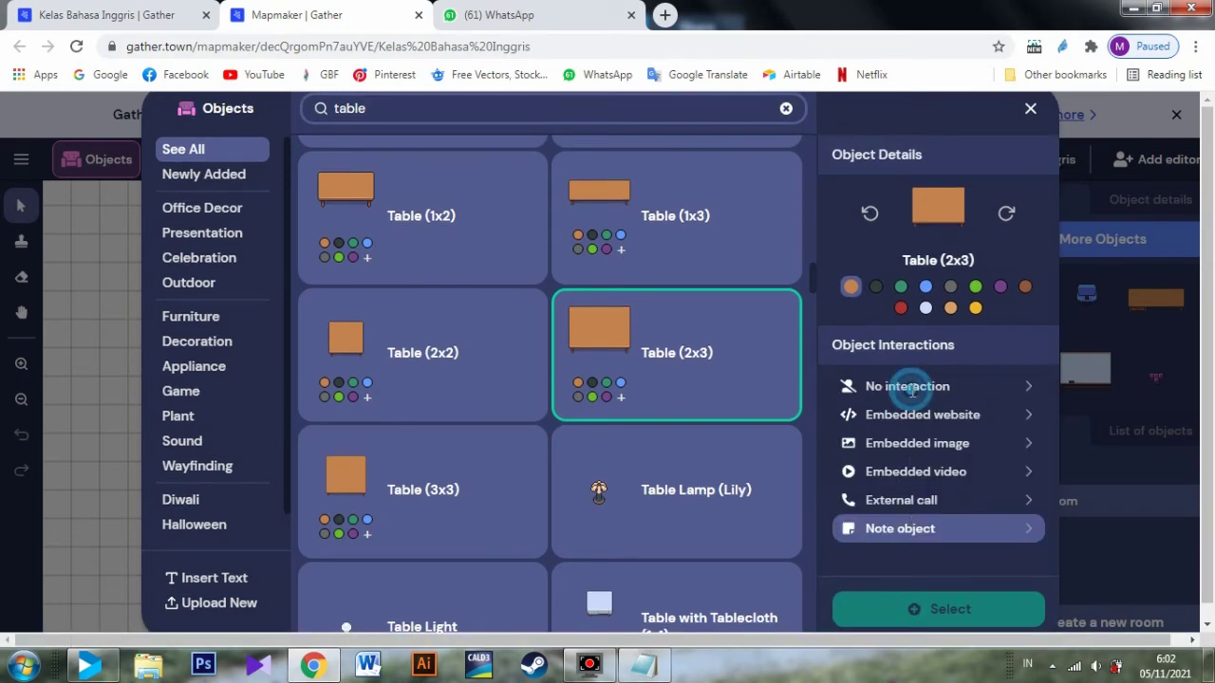
{"action": "left_click", "coordinate": [1029, 609]}
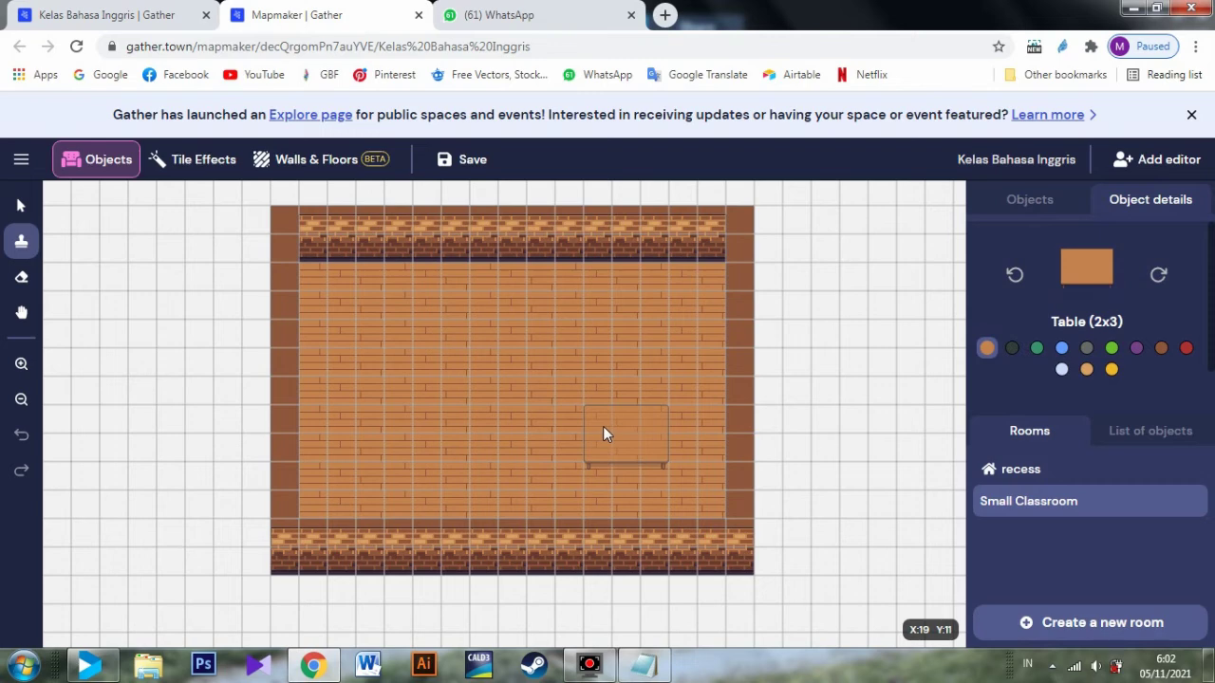
{"action": "left_click", "coordinate": [603, 429]}
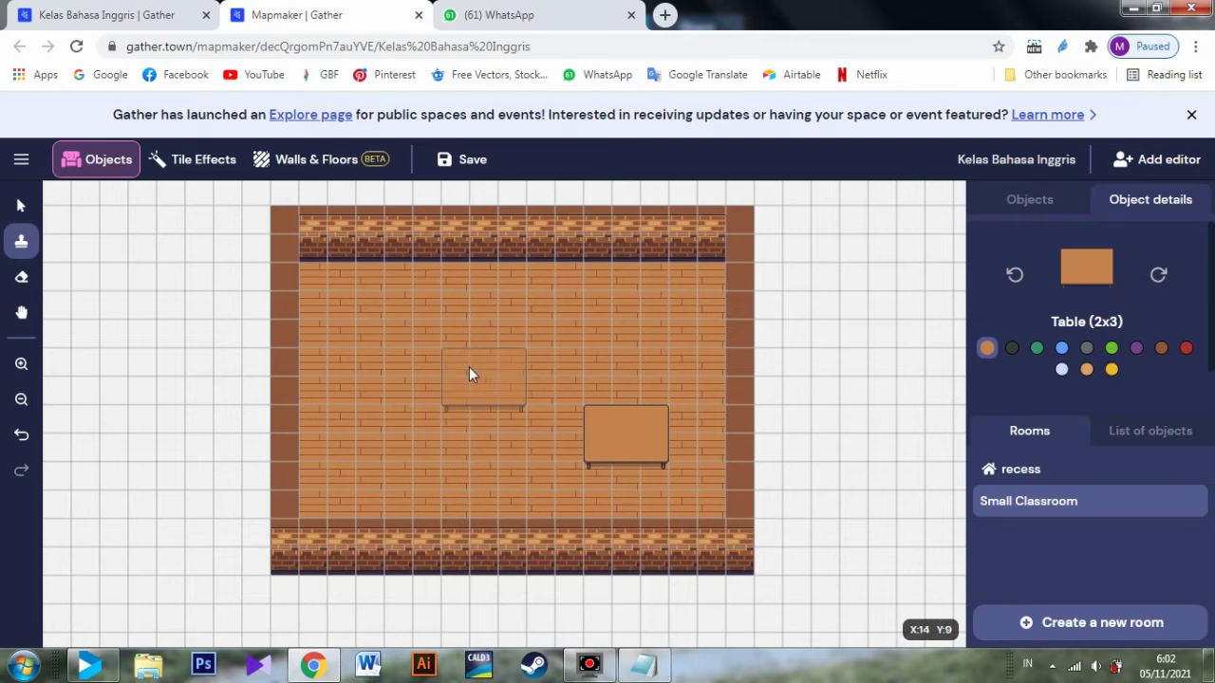
{"action": "left_click", "coordinate": [469, 366]}
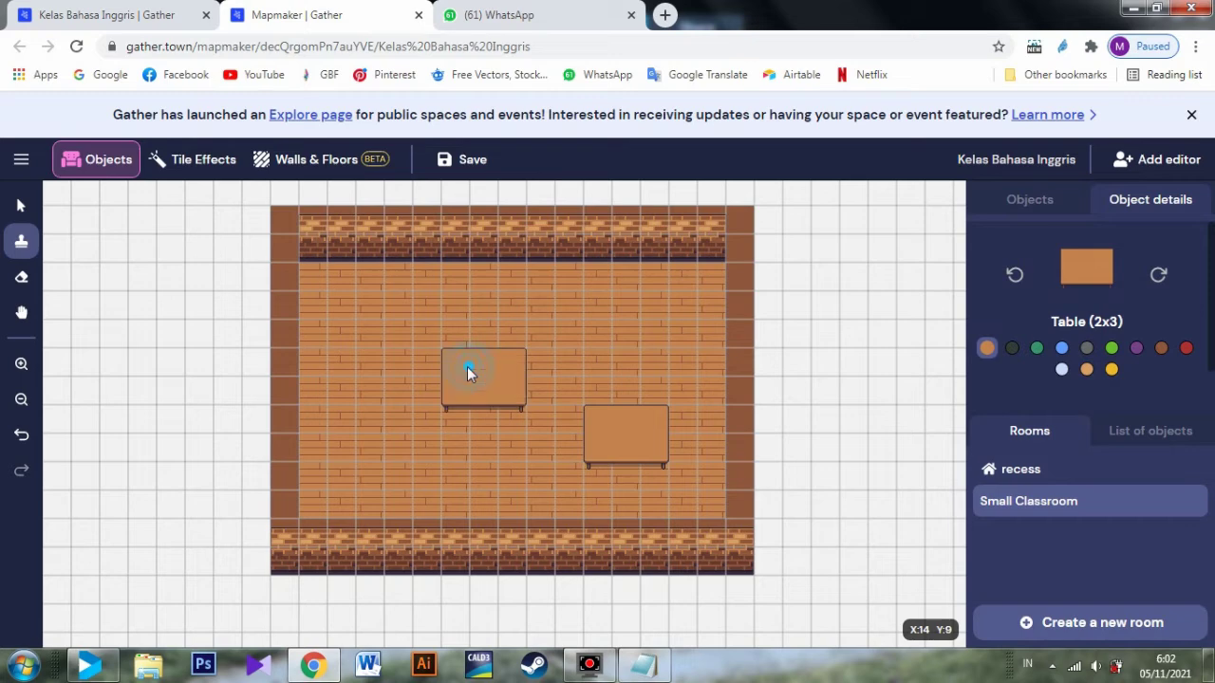
{"action": "left_click", "coordinate": [334, 452]}
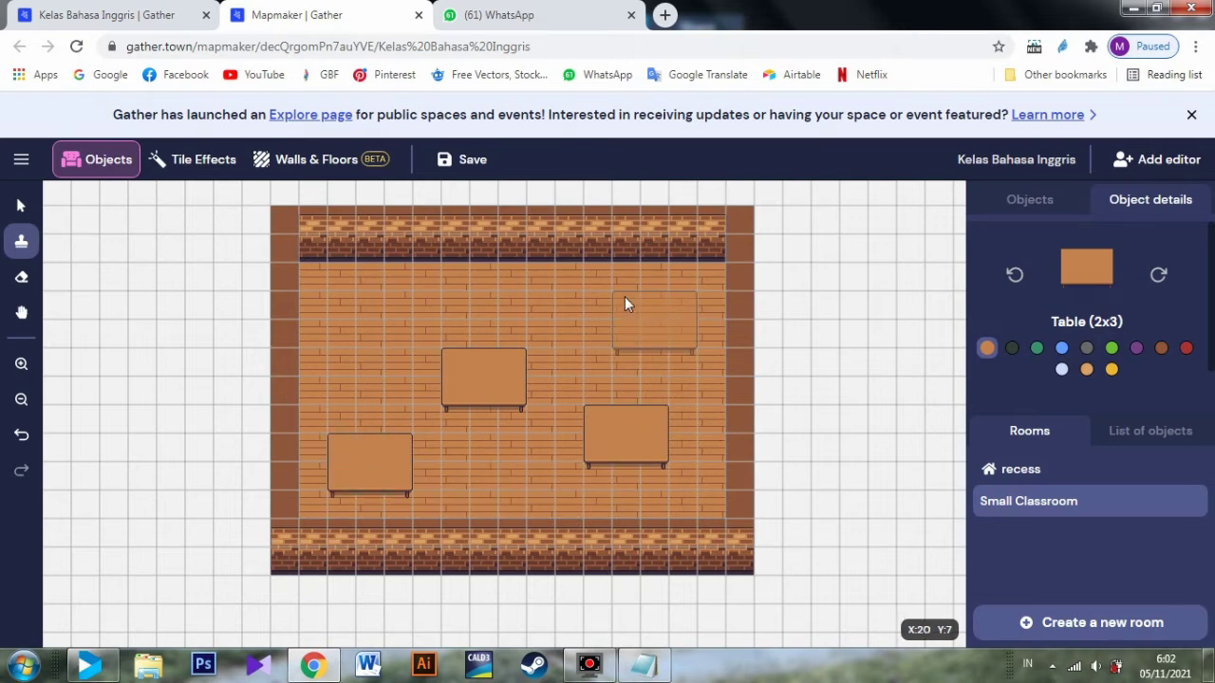
{"action": "left_click", "coordinate": [624, 297]}
{"action": "right_click", "coordinate": [663, 381]}
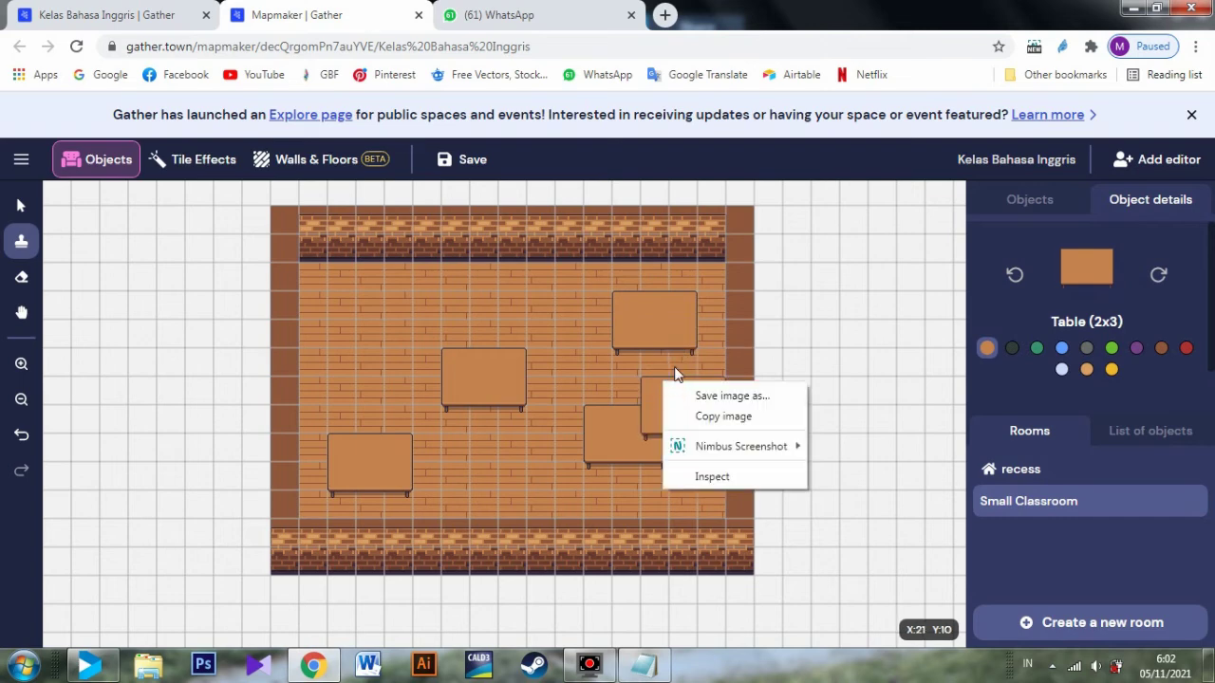
{"action": "left_click", "coordinate": [798, 336]}
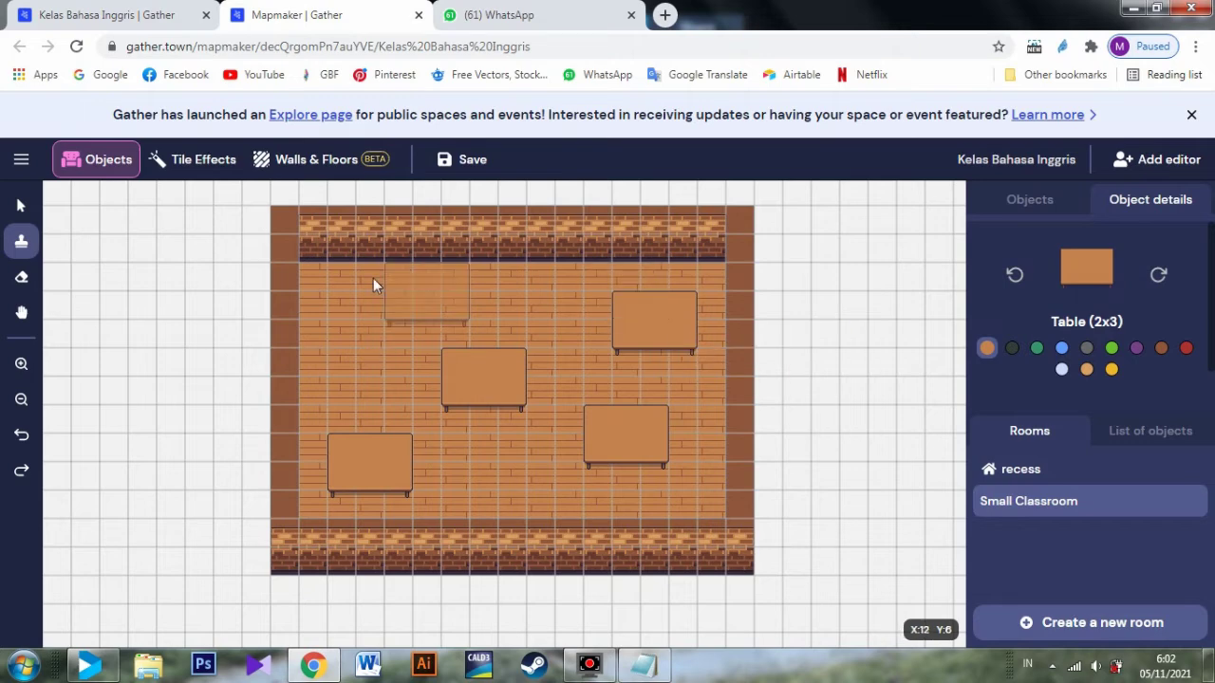
- Place three Potted Plant (Plumeria) objects grouped in the southeast corner of the classroom floor
{"action": "left_click", "coordinate": [1051, 202]}
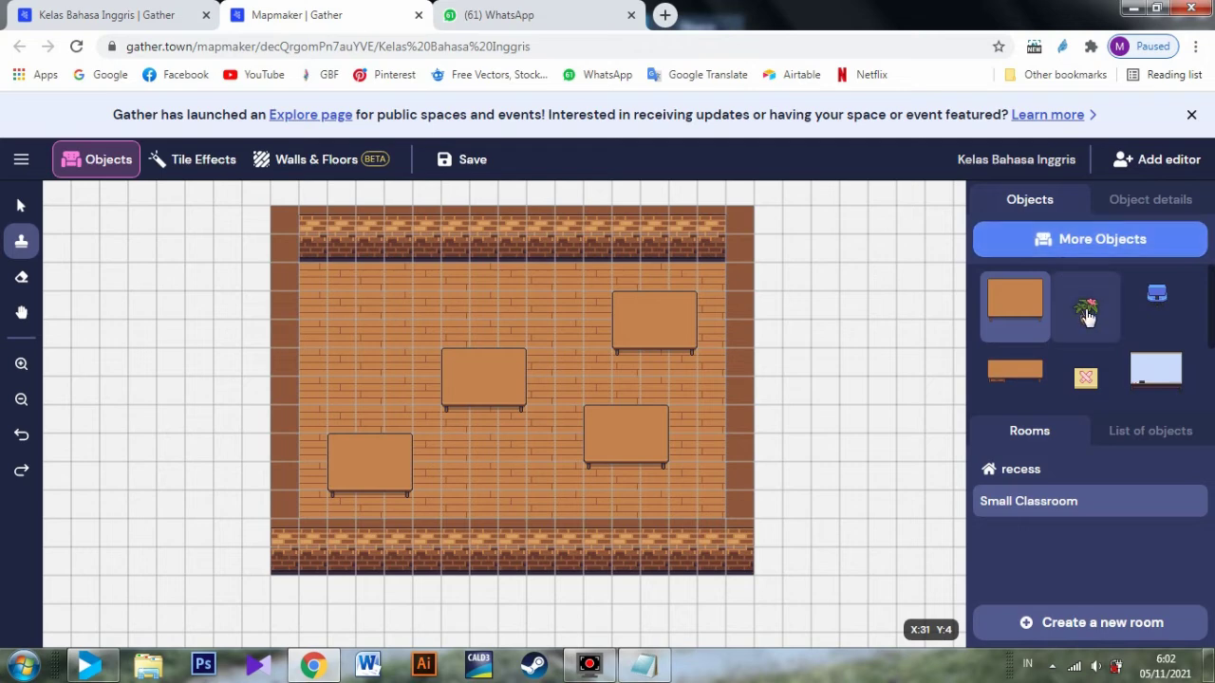
{"action": "left_click", "coordinate": [1088, 317]}
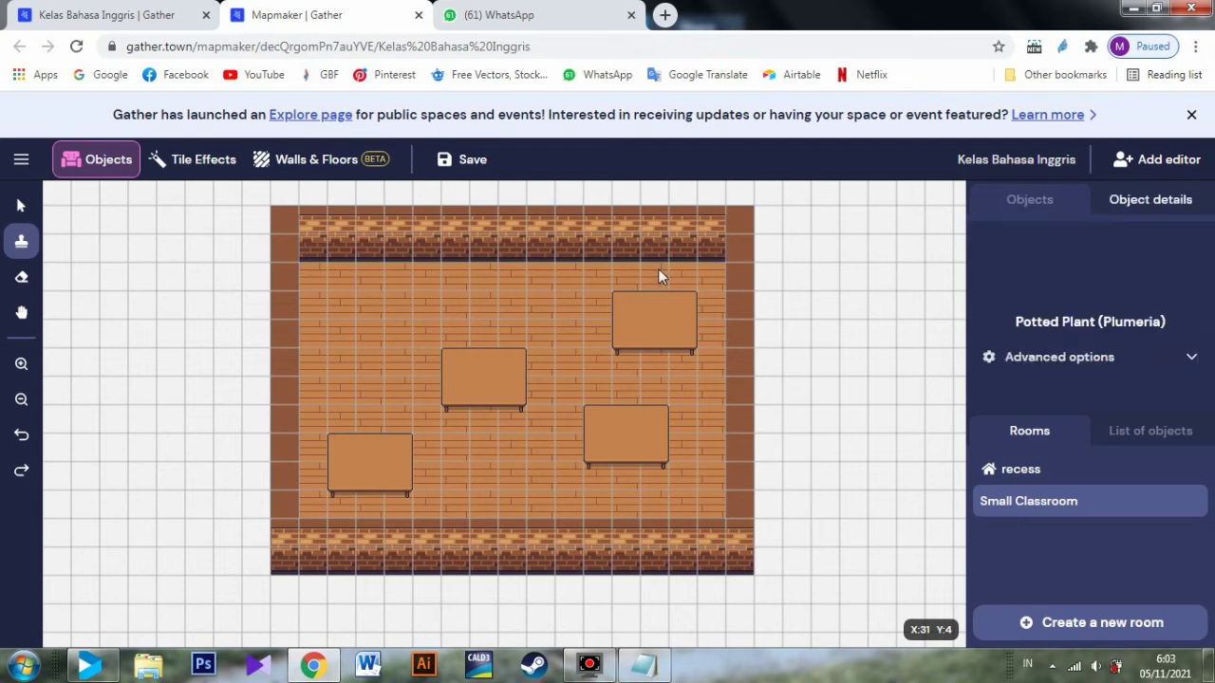
{"action": "left_click", "coordinate": [686, 487]}
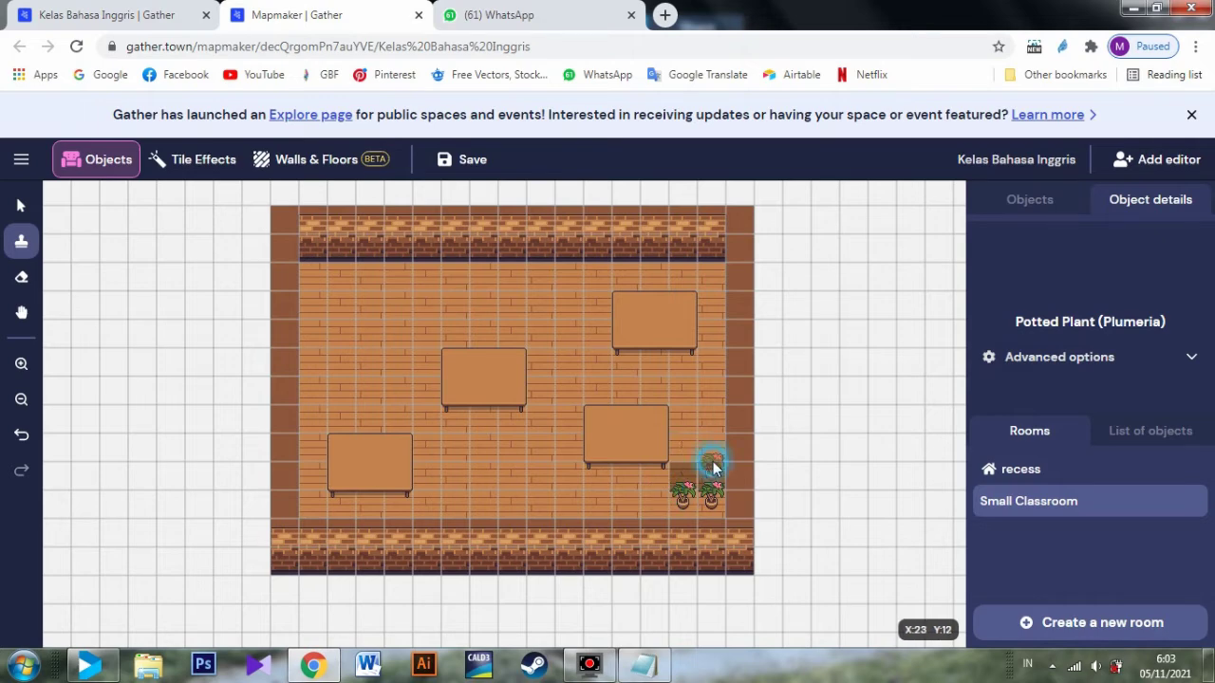
{"action": "left_click", "coordinate": [711, 465]}
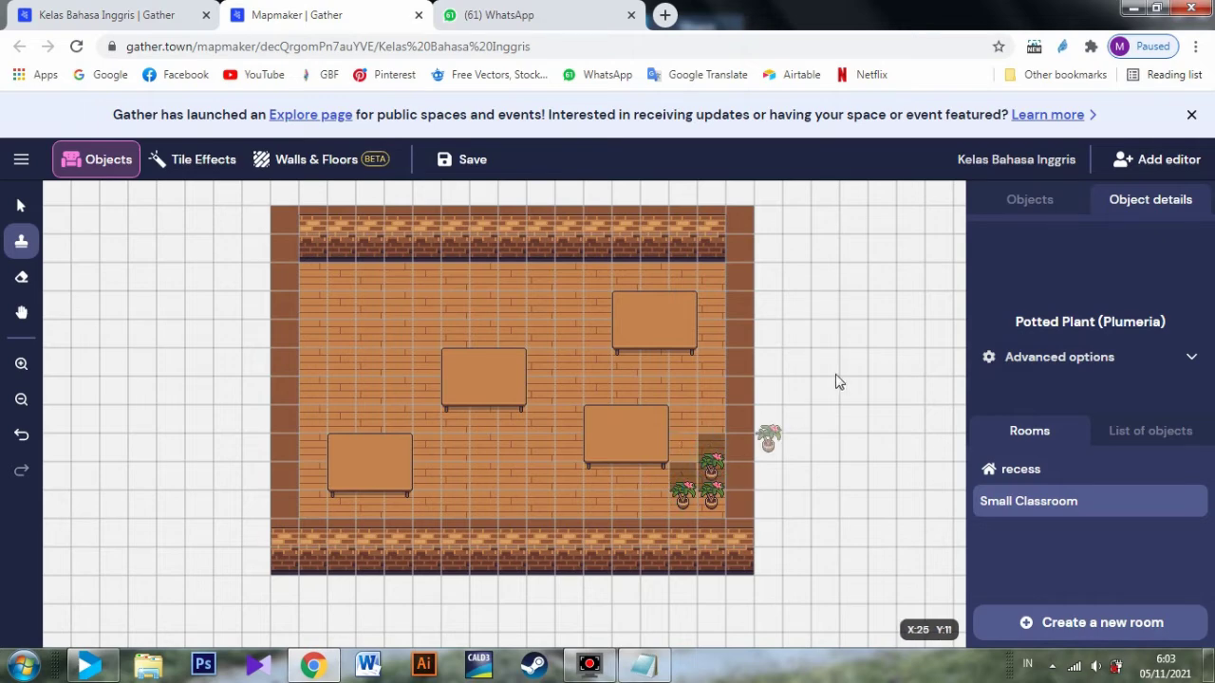
- Place a Whiteboard object against the classroom's north wall, near its west end
{"action": "left_click", "coordinate": [1039, 201]}
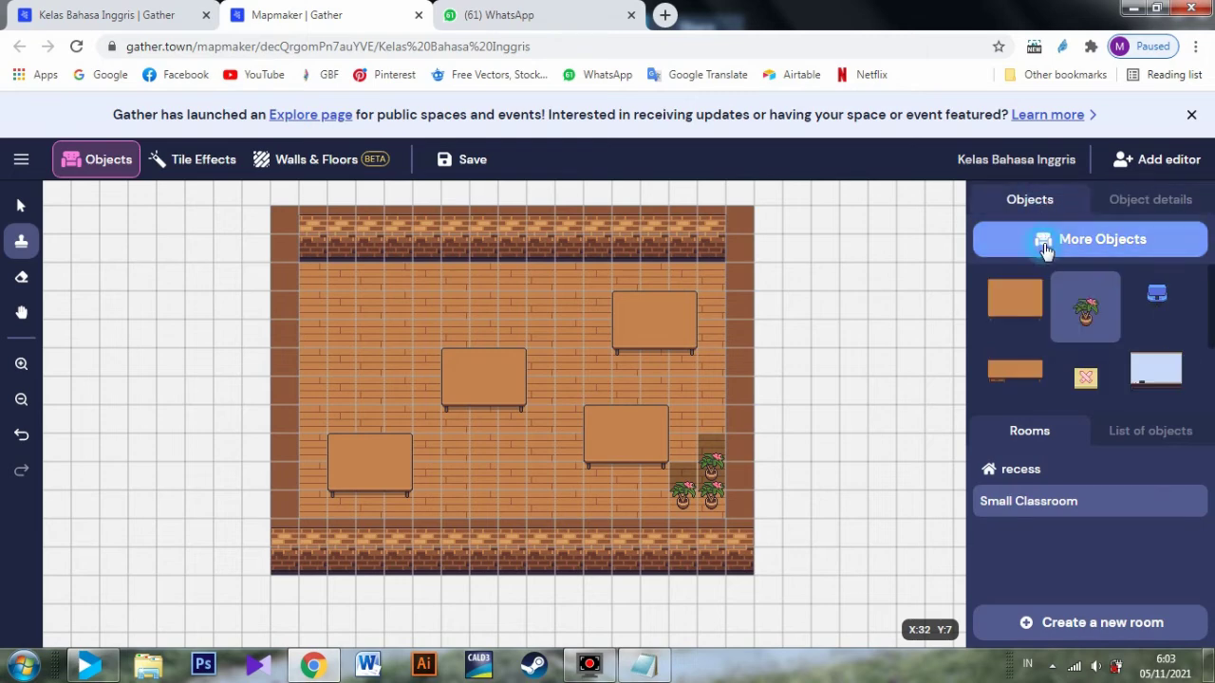
{"action": "left_click", "coordinate": [1044, 247]}
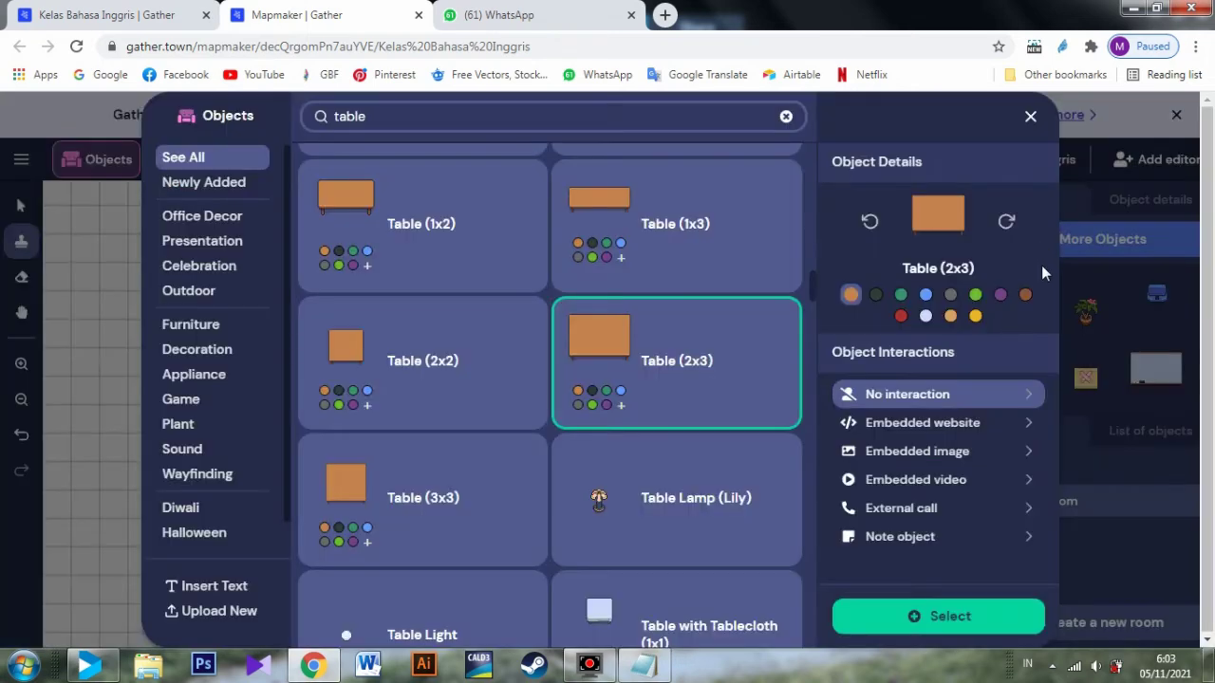
{"action": "left_click", "coordinate": [1031, 116]}
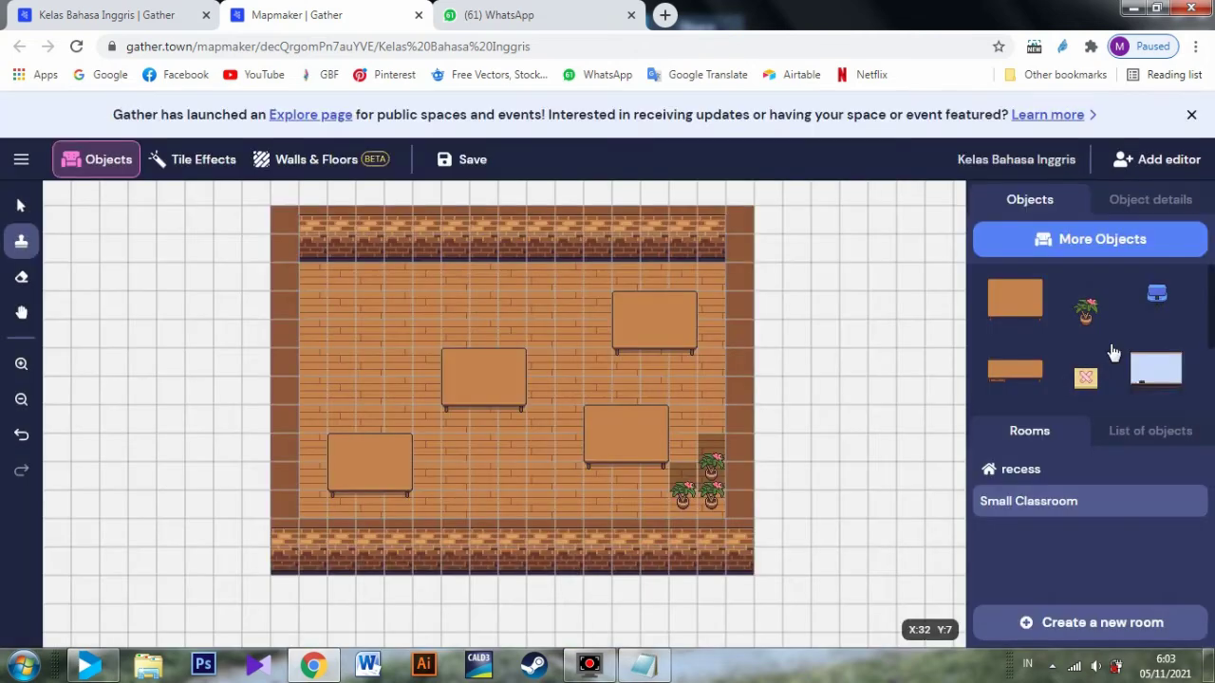
{"action": "left_click", "coordinate": [1154, 366]}
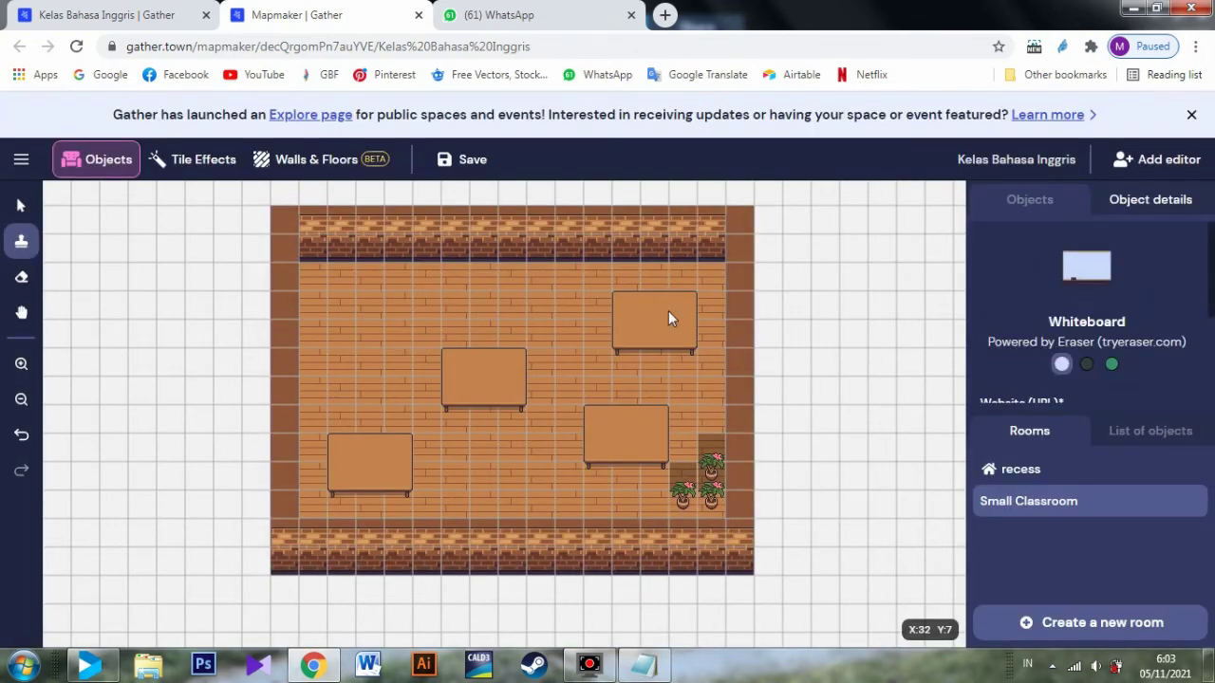
{"action": "left_click", "coordinate": [377, 251]}
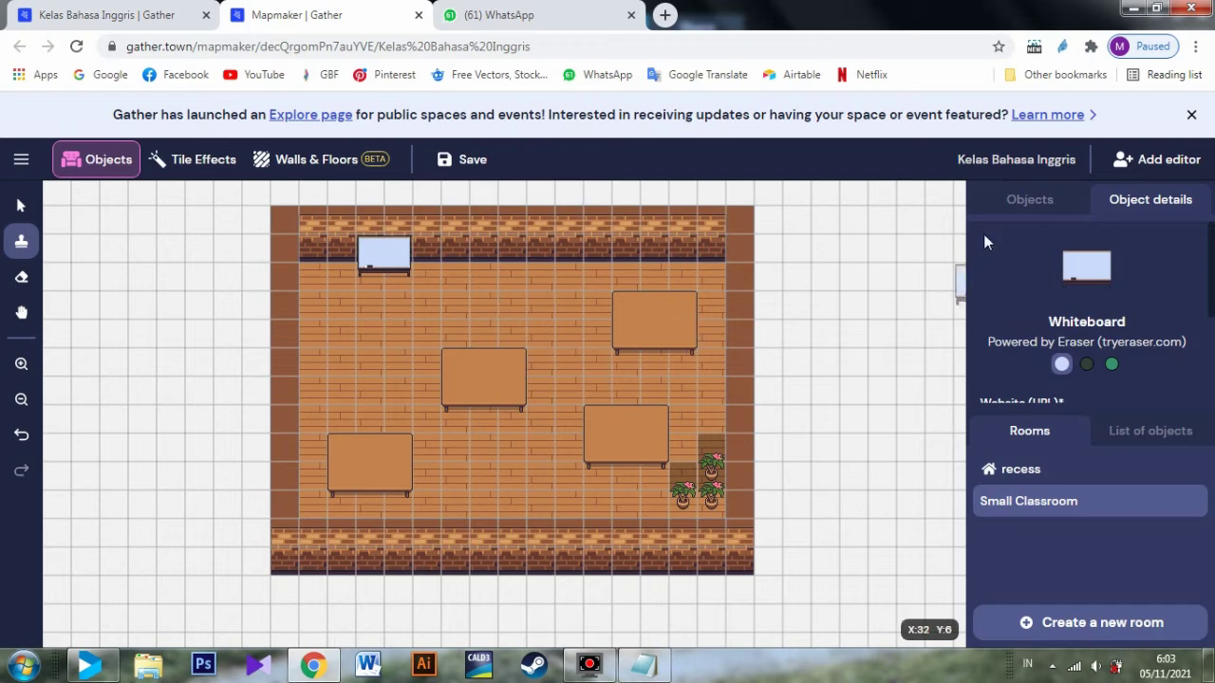
- Search the object library for picture instead of table, and switch to the Decoration category
{"action": "left_click", "coordinate": [1013, 200]}
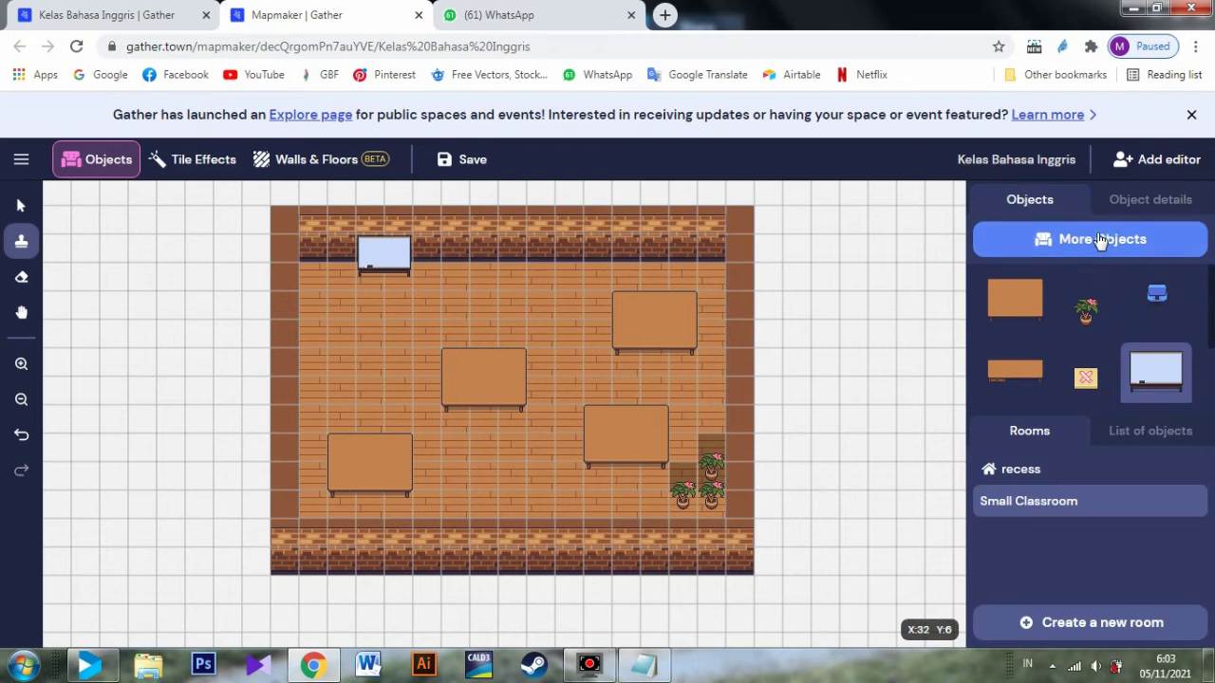
{"action": "left_click", "coordinate": [1040, 305]}
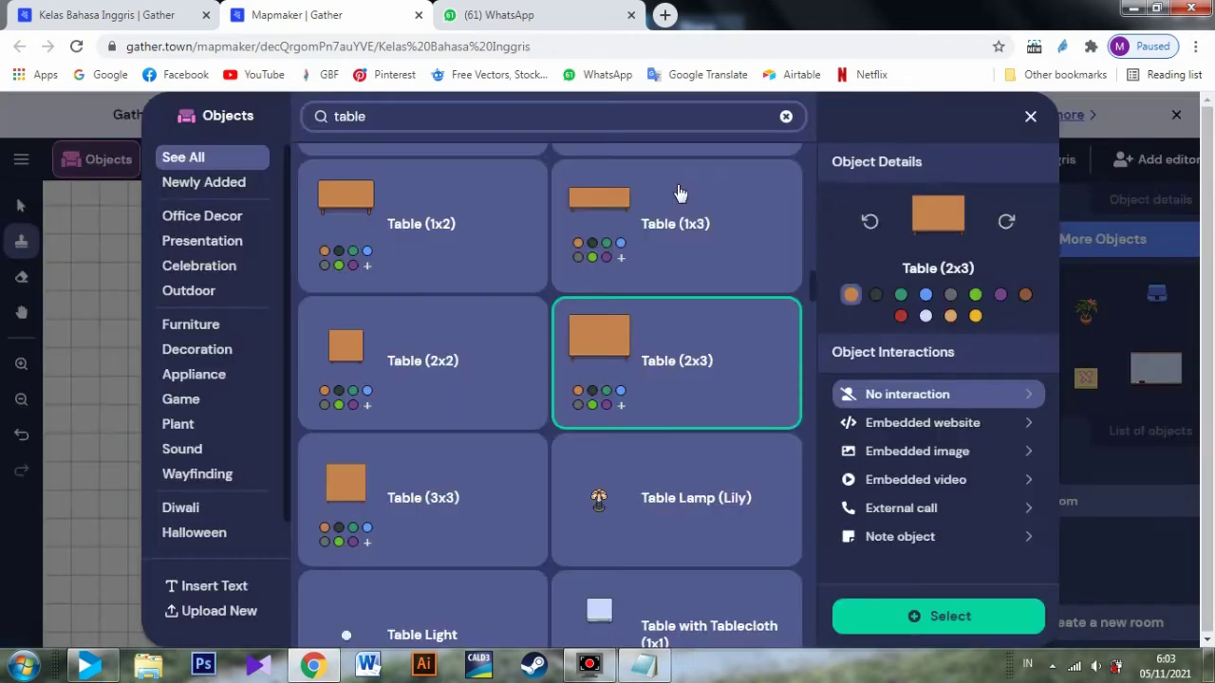
{"action": "left_click", "coordinate": [570, 116]}
{"action": "key", "text": "BackSpace"}
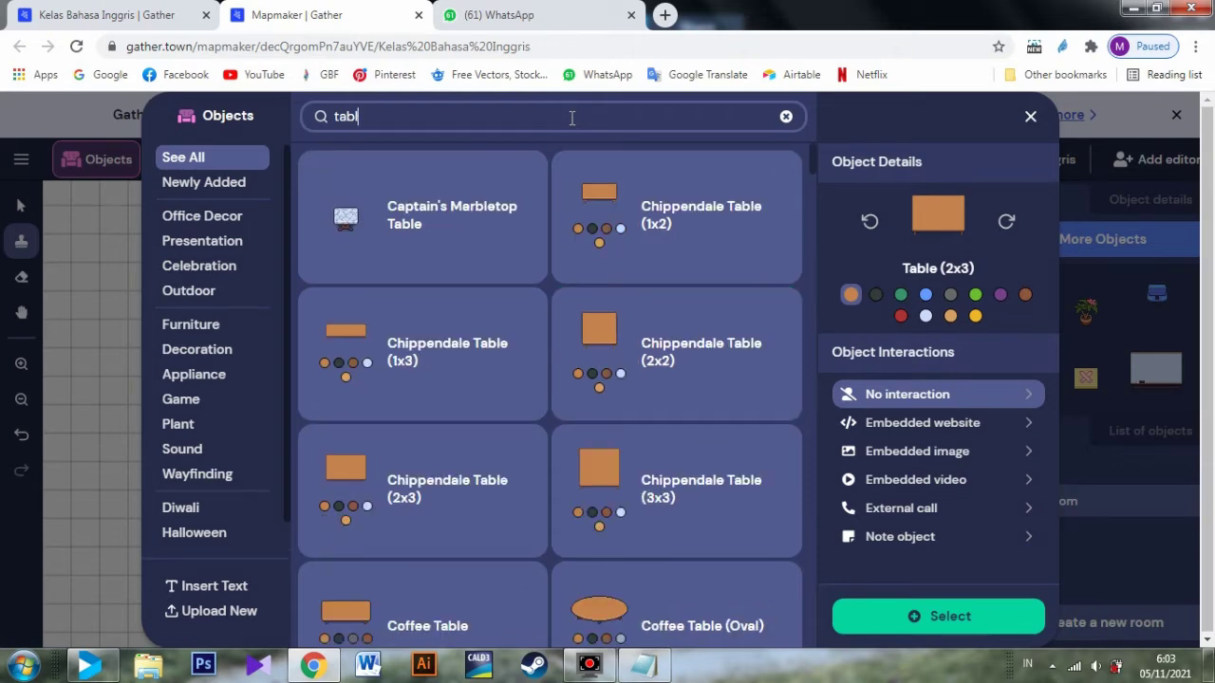
{"action": "key", "text": "BackSpace"}
{"action": "key", "text": "BackSpace"}
{"action": "key", "text": "BackSpace"}
{"action": "key", "text": "BackSpace"}
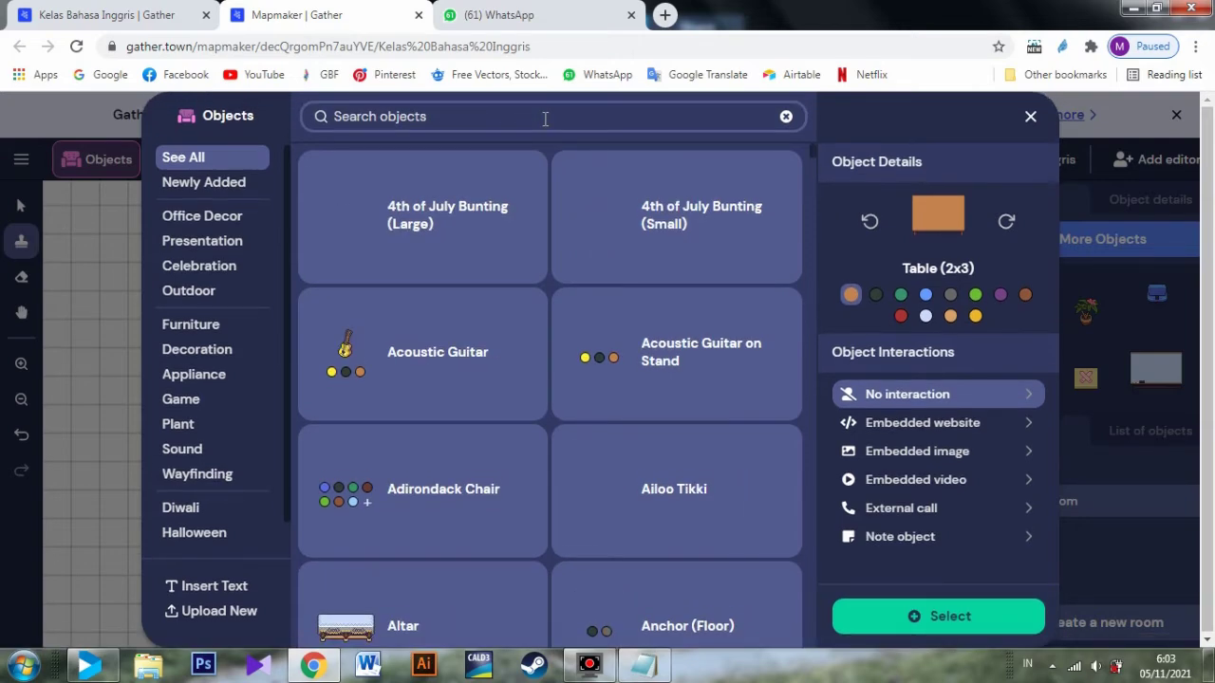
{"action": "type", "text": "picture"}
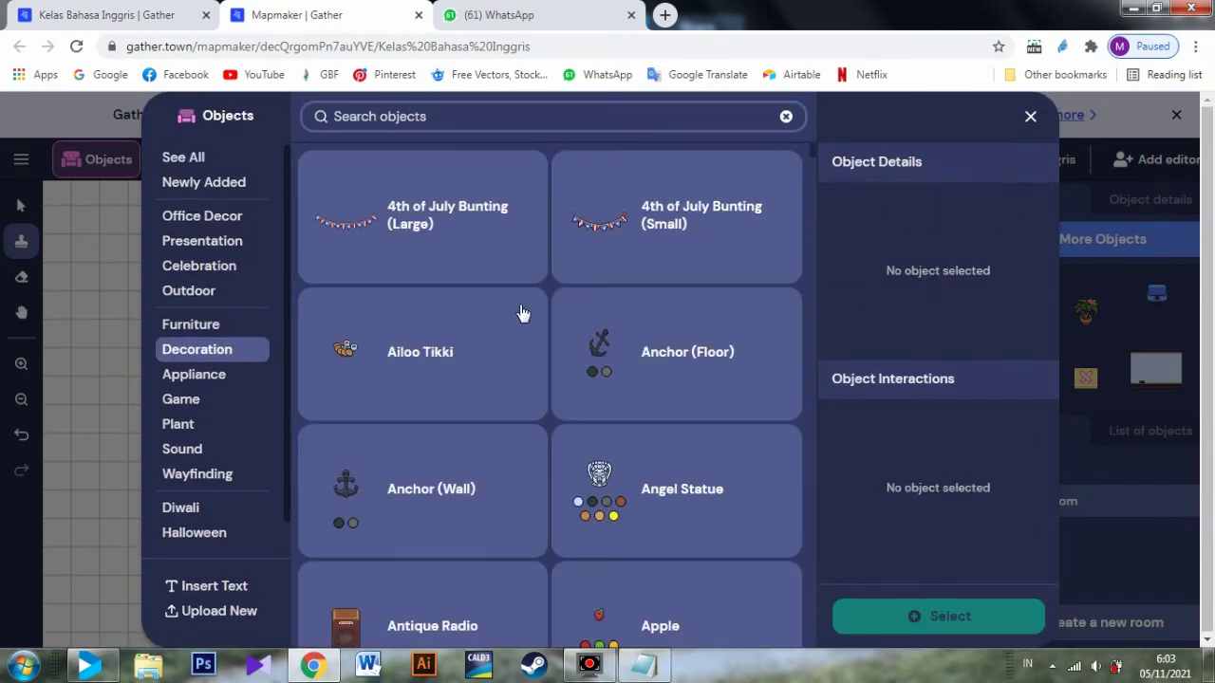
- Choose the Bulletin Board from the Decoration objects
{"action": "scroll", "coordinate": [542, 295], "scroll_direction": "down", "scroll_amount": 3}
{"action": "scroll", "coordinate": [545, 295], "scroll_direction": "down", "scroll_amount": 3}
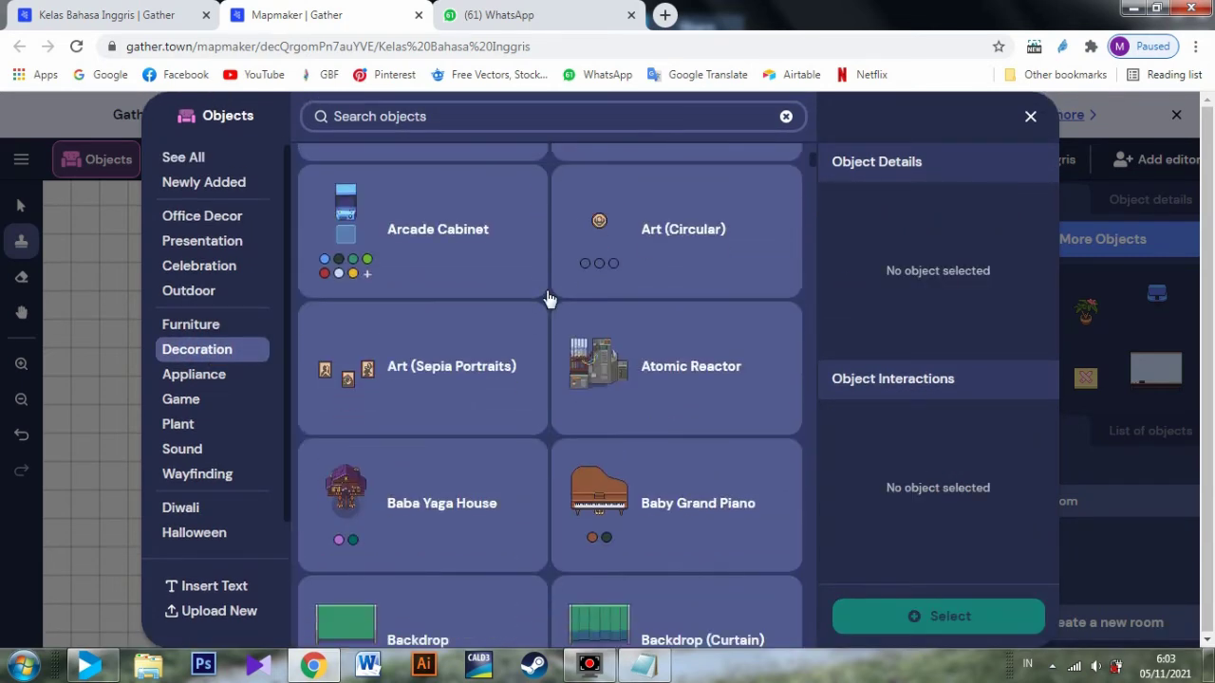
{"action": "scroll", "coordinate": [549, 294], "scroll_direction": "down", "scroll_amount": 2}
{"action": "scroll", "coordinate": [552, 294], "scroll_direction": "down", "scroll_amount": 3}
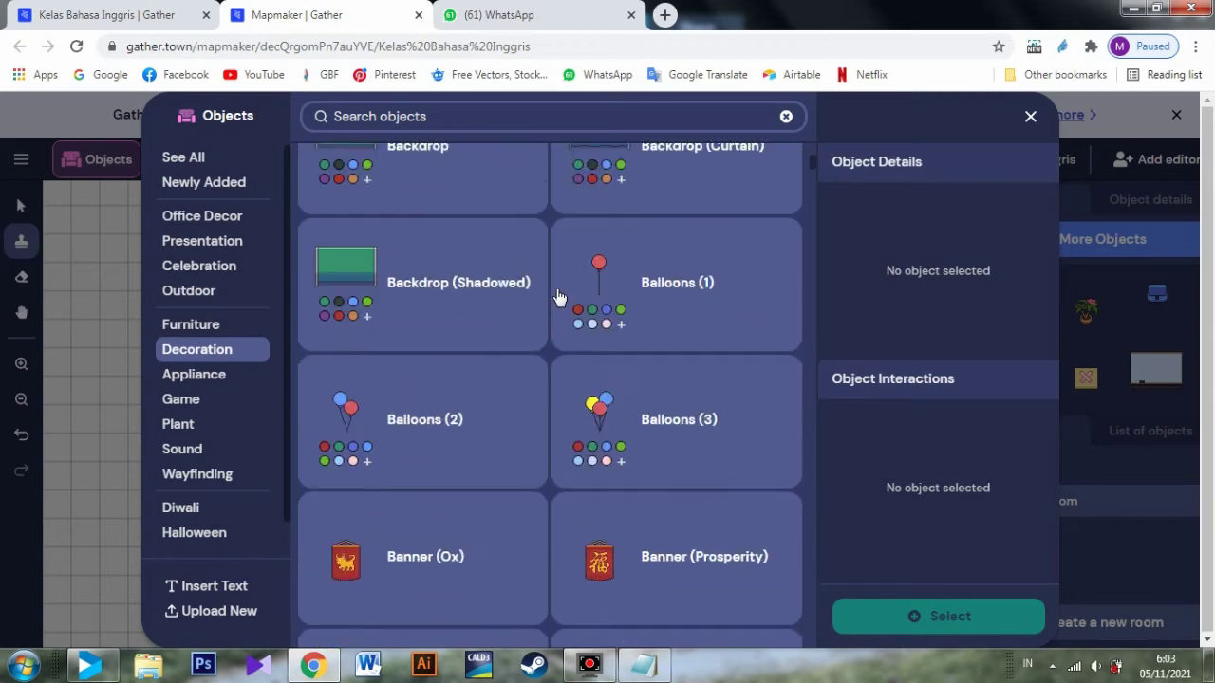
{"action": "scroll", "coordinate": [562, 296], "scroll_direction": "down", "scroll_amount": 8}
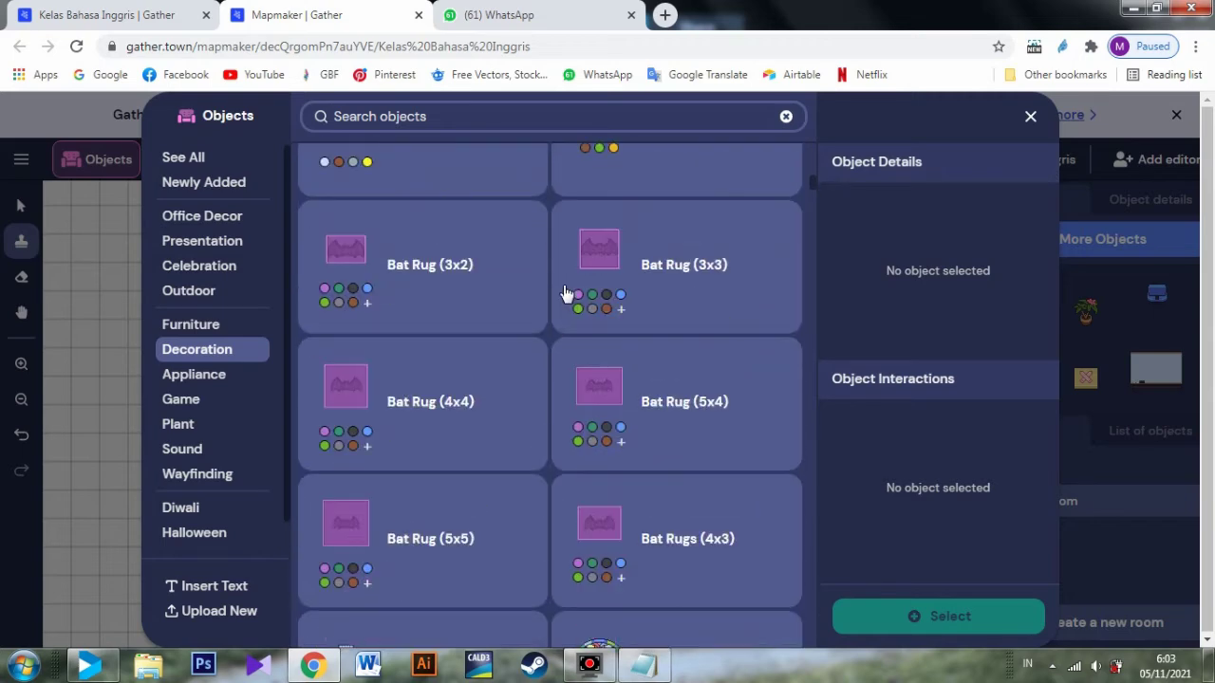
{"action": "scroll", "coordinate": [567, 292], "scroll_direction": "down", "scroll_amount": 3}
{"action": "scroll", "coordinate": [363, 387], "scroll_direction": "down", "scroll_amount": 5}
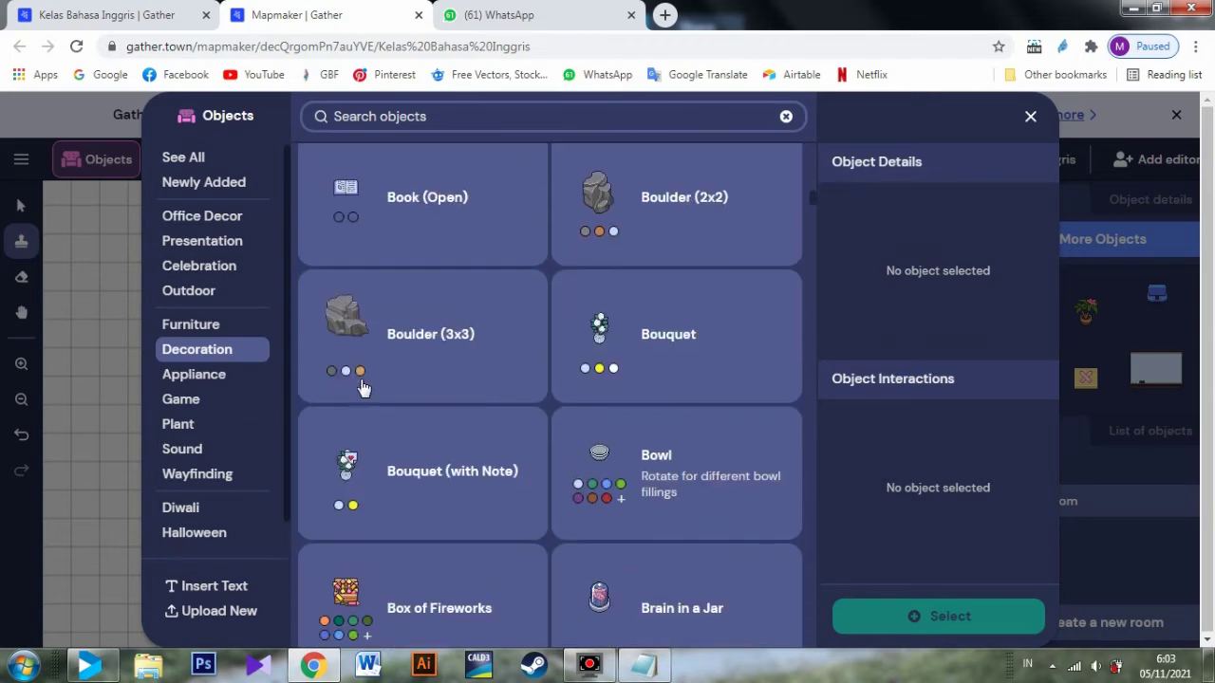
{"action": "scroll", "coordinate": [363, 384], "scroll_direction": "down", "scroll_amount": 5}
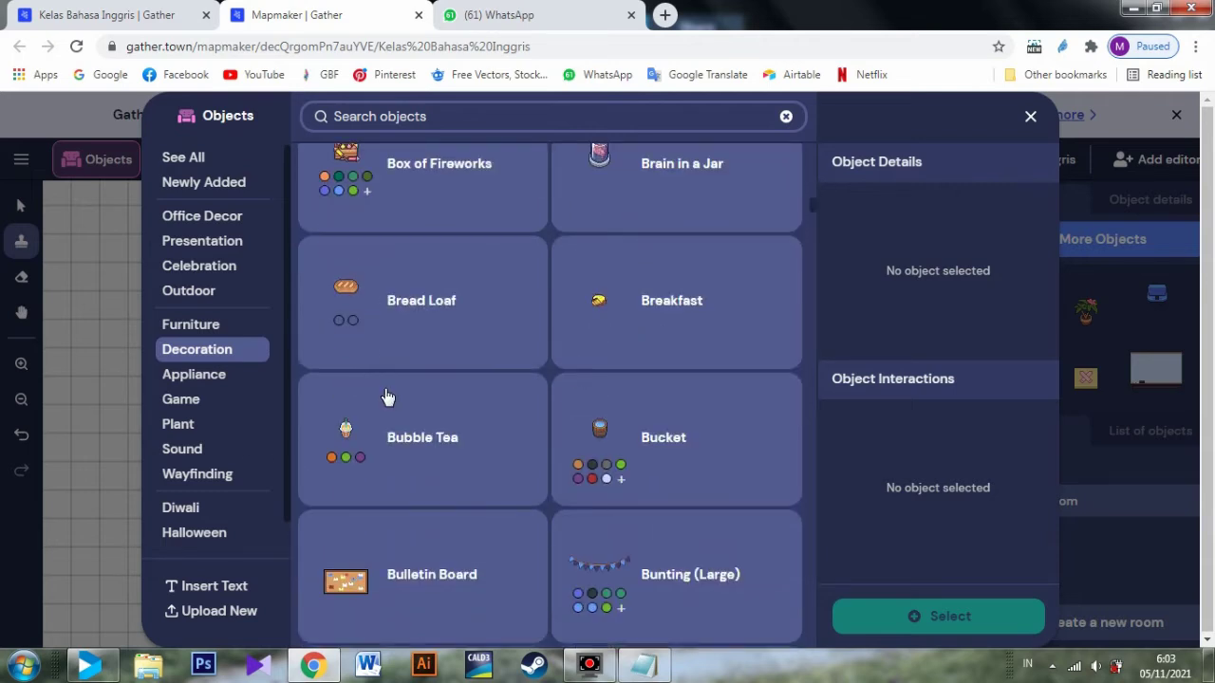
{"action": "scroll", "coordinate": [398, 437], "scroll_direction": "down", "scroll_amount": 1}
{"action": "left_click", "coordinate": [442, 479]}
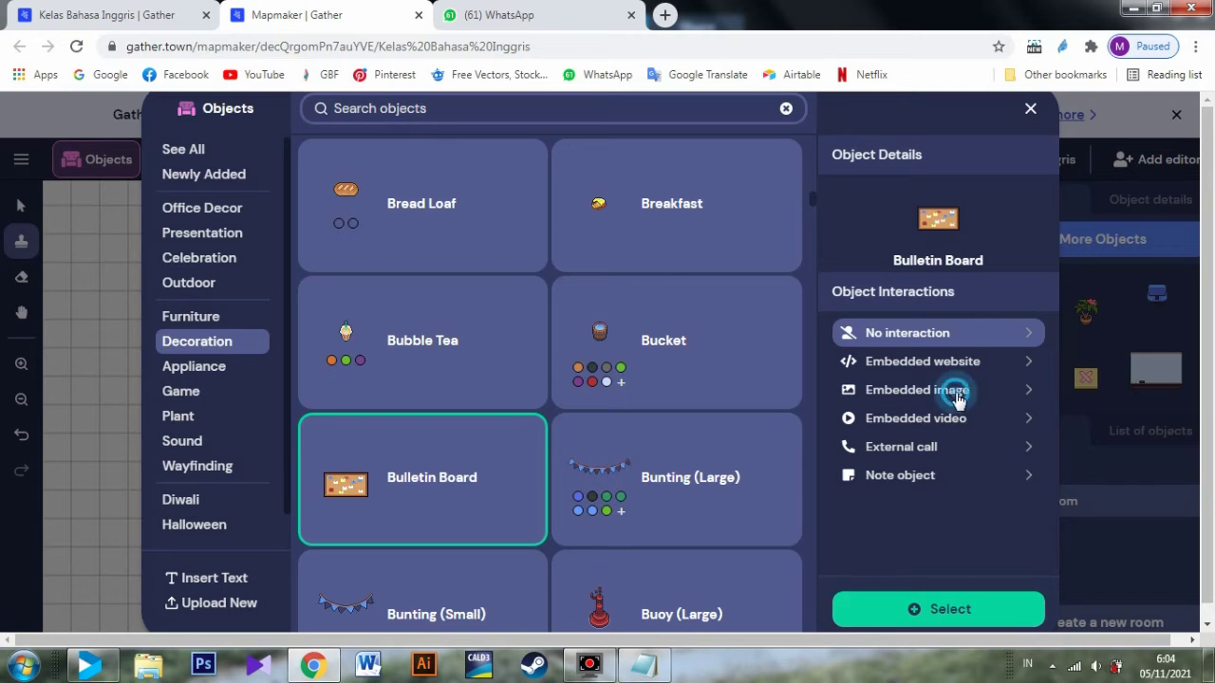
- Set the Bulletin Board to embedded image and browse for its image in D:, OO Sota Soma, 01 NARASI NABI, Resources
{"action": "left_click", "coordinate": [945, 390]}
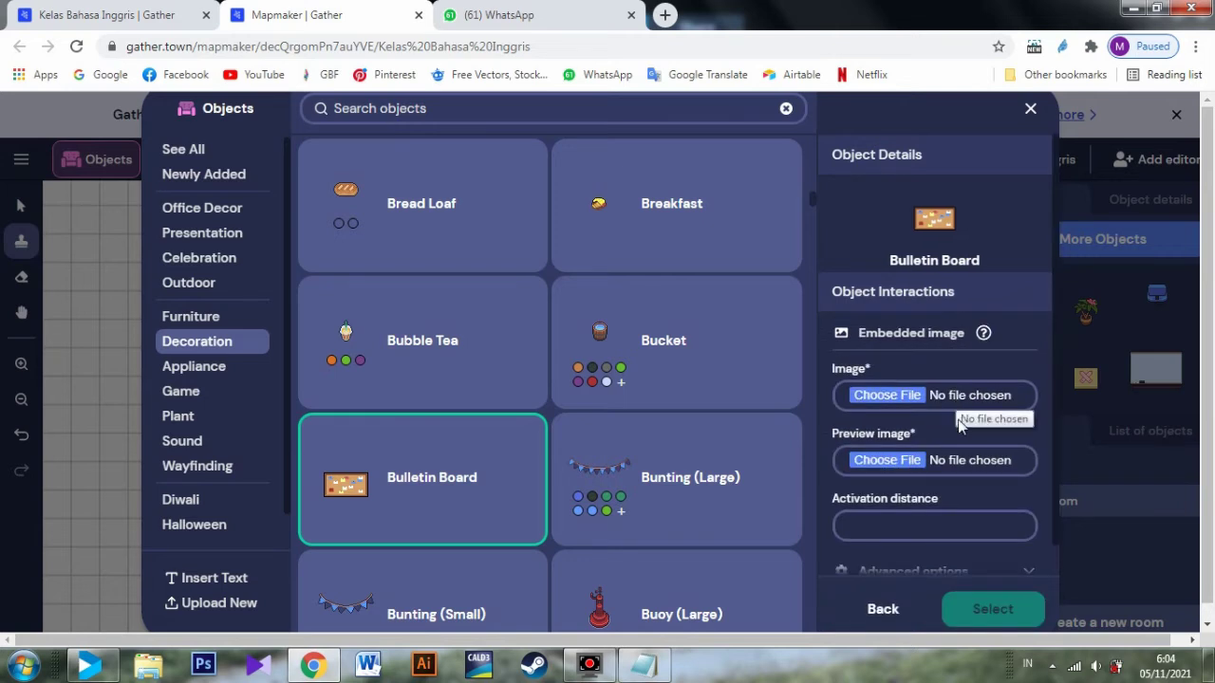
{"action": "left_click", "coordinate": [896, 397]}
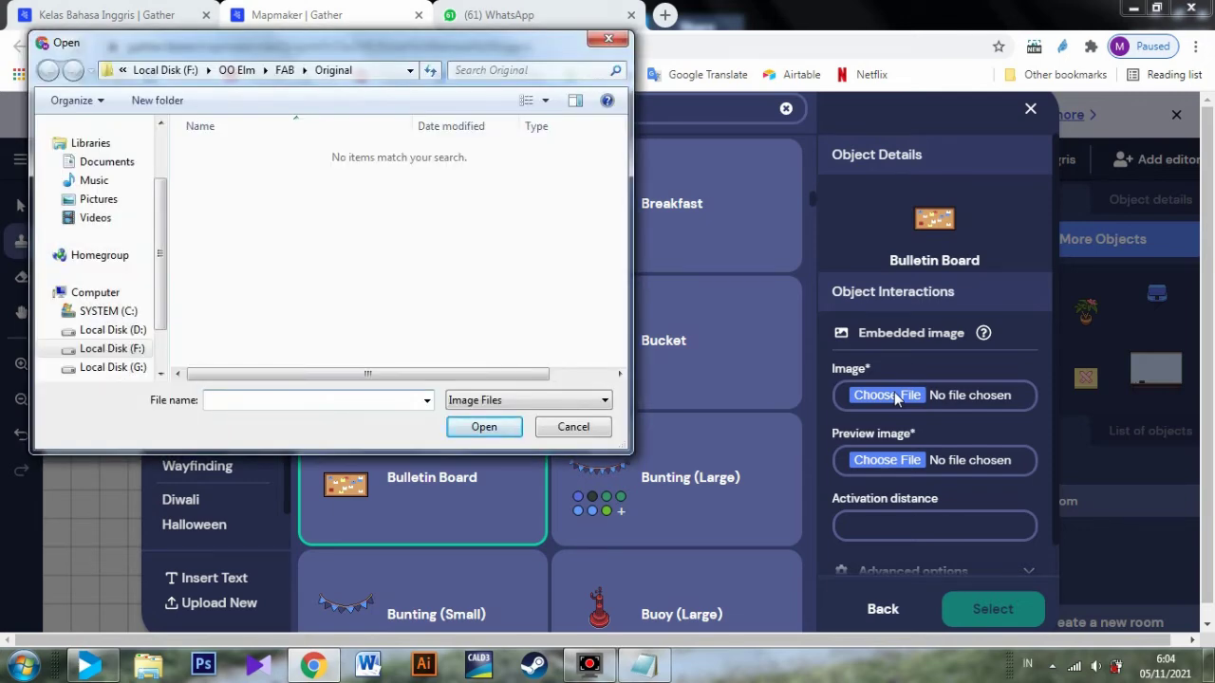
{"action": "left_click", "coordinate": [123, 330]}
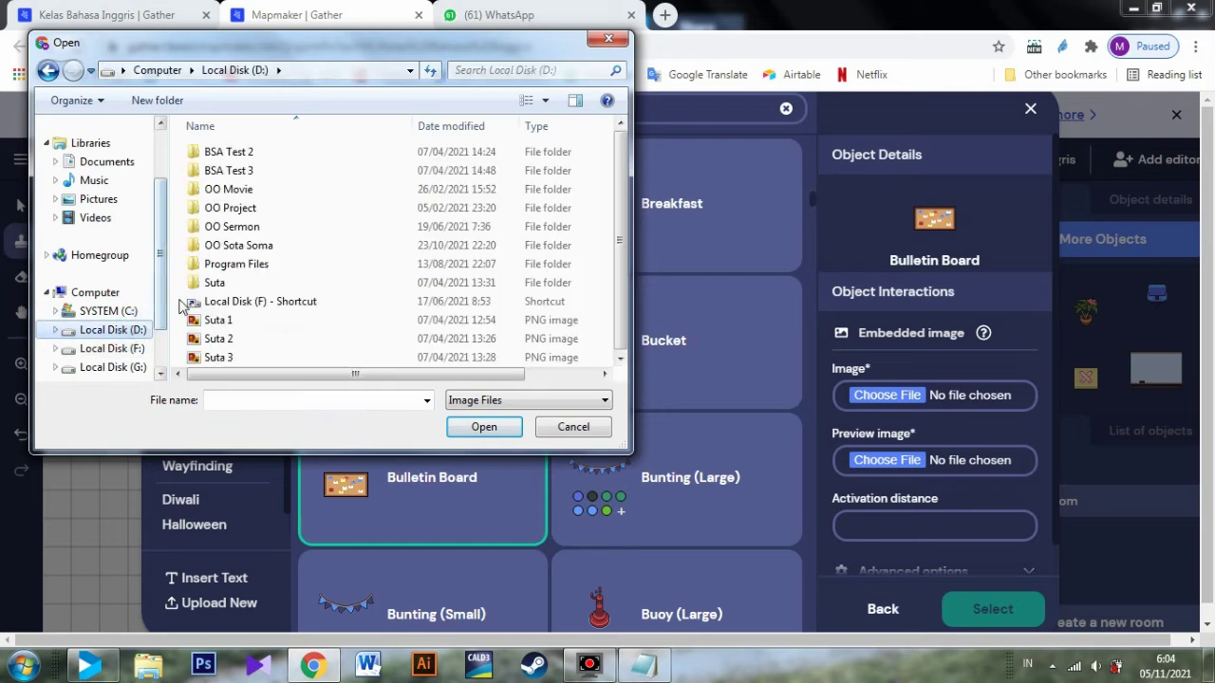
{"action": "double_click", "coordinate": [238, 245]}
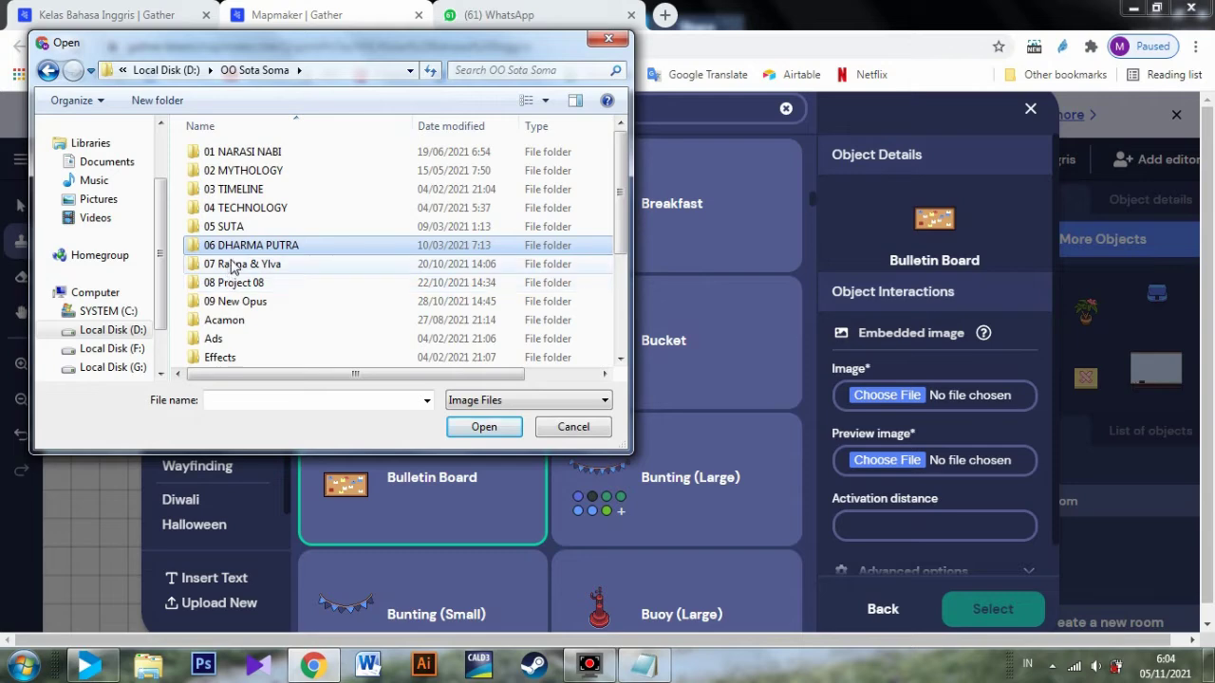
{"action": "double_click", "coordinate": [240, 151]}
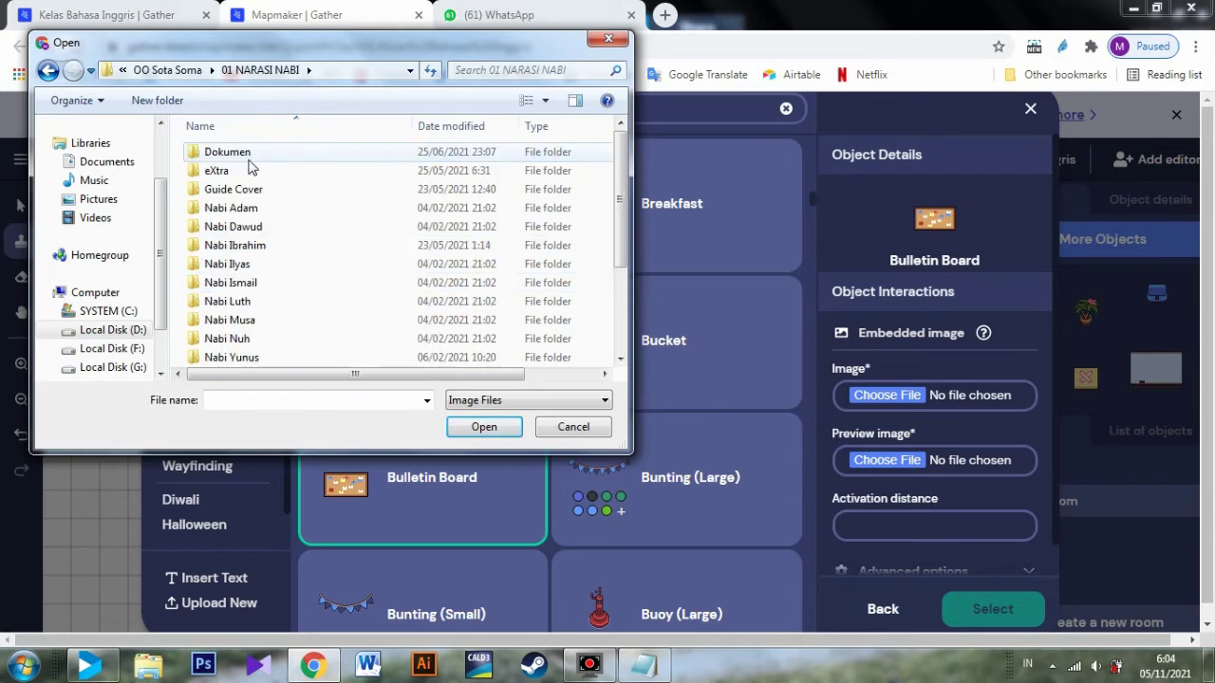
{"action": "scroll", "coordinate": [242, 228], "scroll_direction": "down", "scroll_amount": 3}
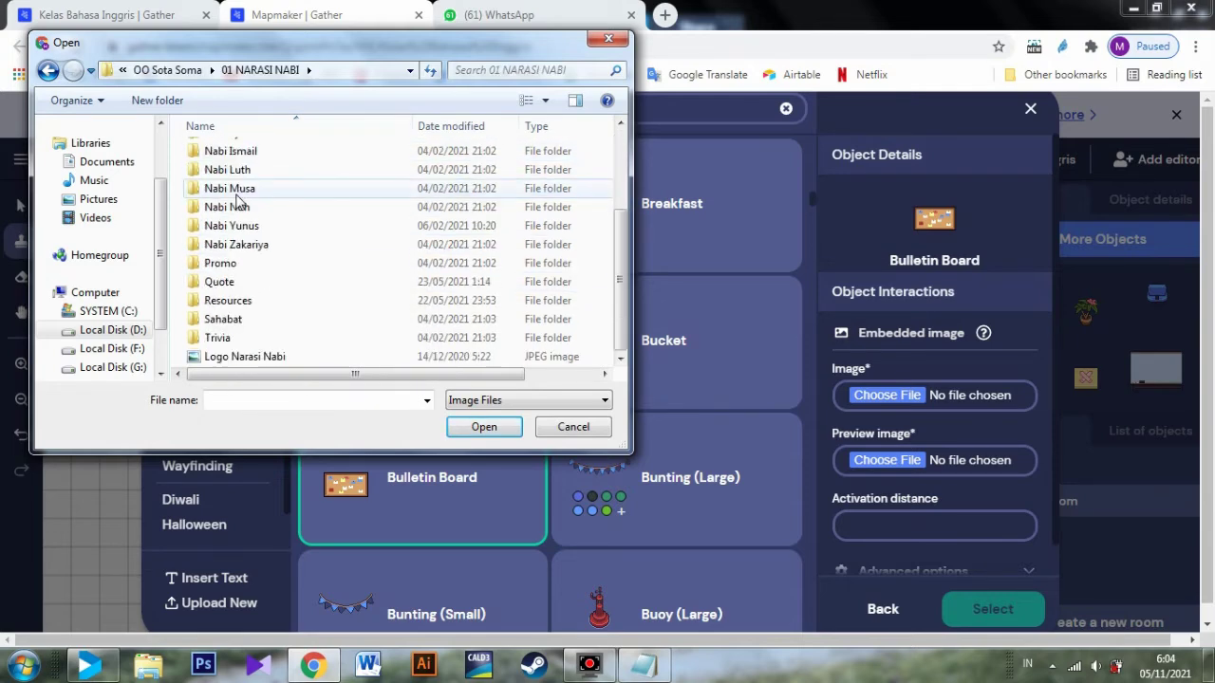
{"action": "double_click", "coordinate": [233, 299]}
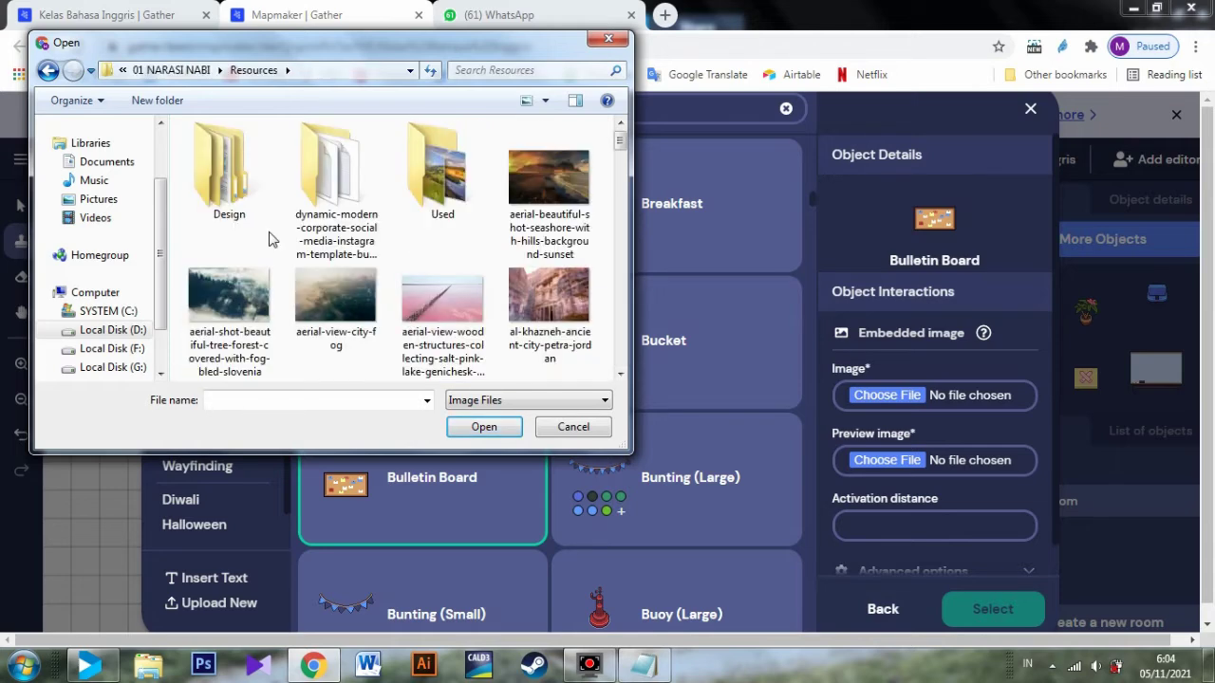
- Try to upload amazing-mountain-landscape-with-sunrise-natural-outdoor-travel as the Bulletin Board's embedded image
{"action": "left_click", "coordinate": [447, 281]}
{"action": "scroll", "coordinate": [451, 285], "scroll_direction": "down", "scroll_amount": 3}
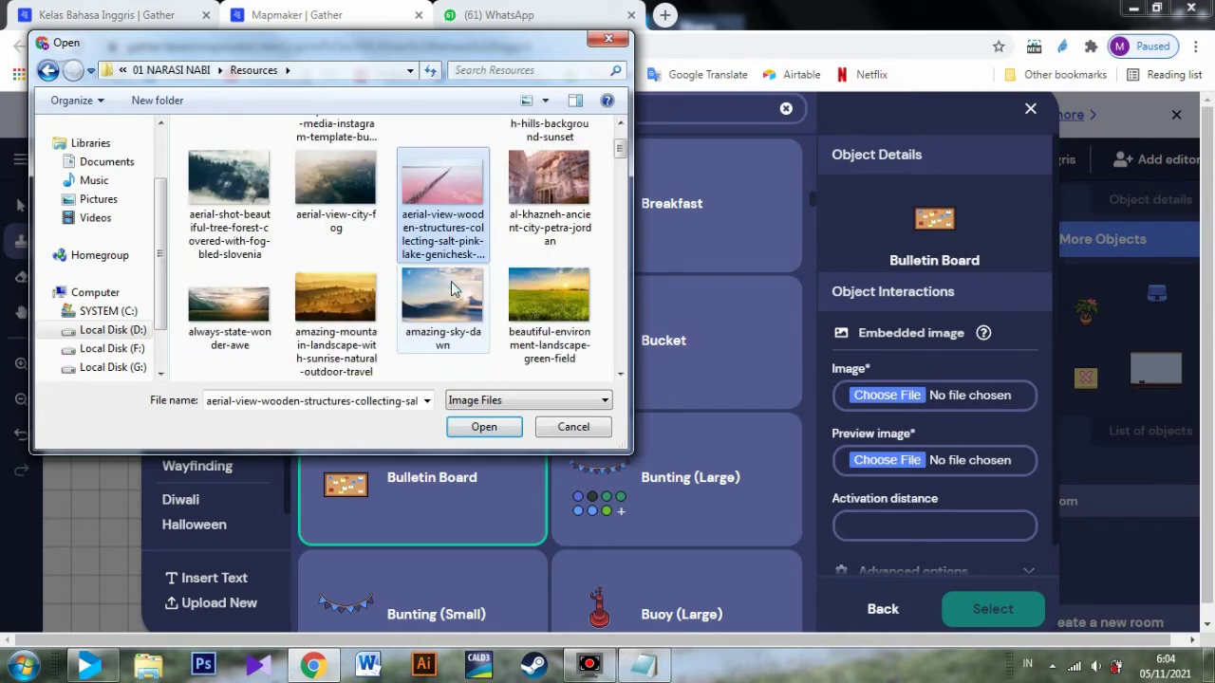
{"action": "left_click", "coordinate": [335, 157]}
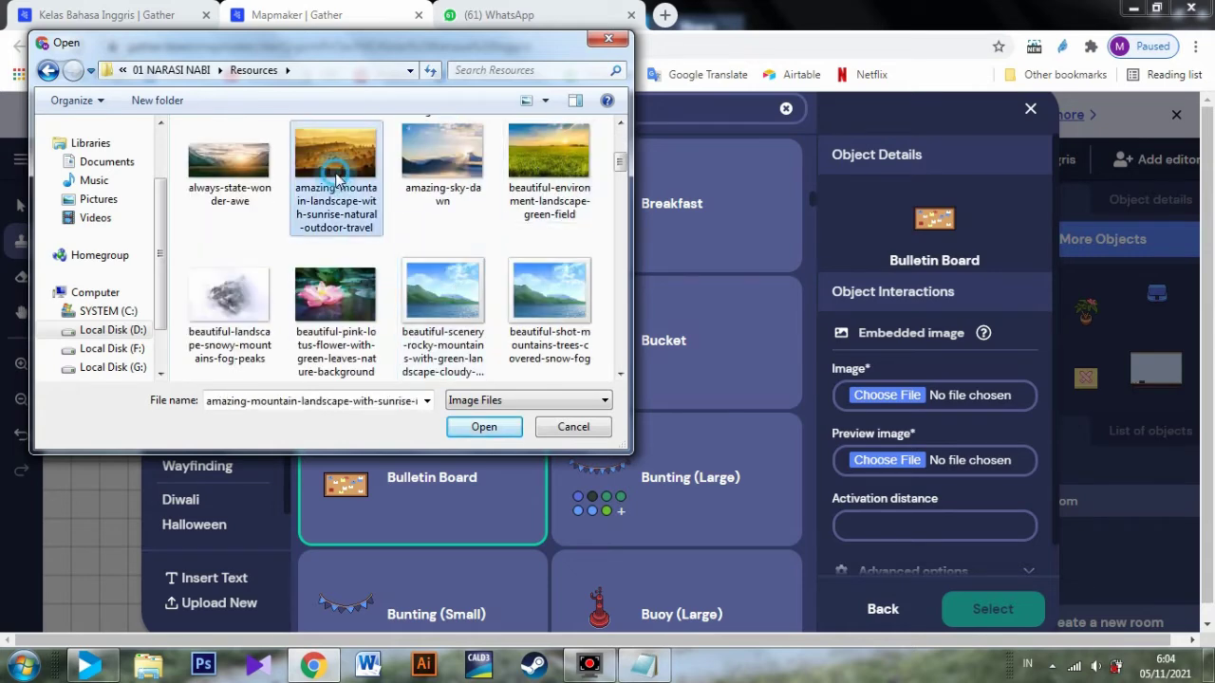
{"action": "left_click", "coordinate": [483, 426]}
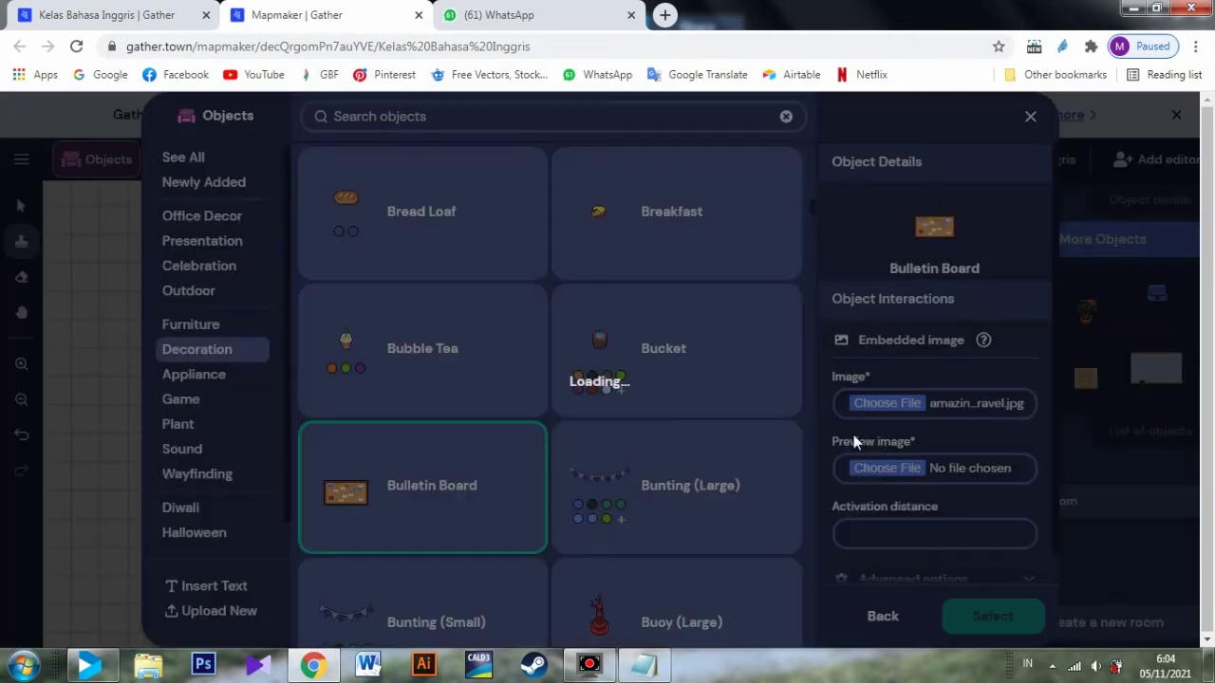
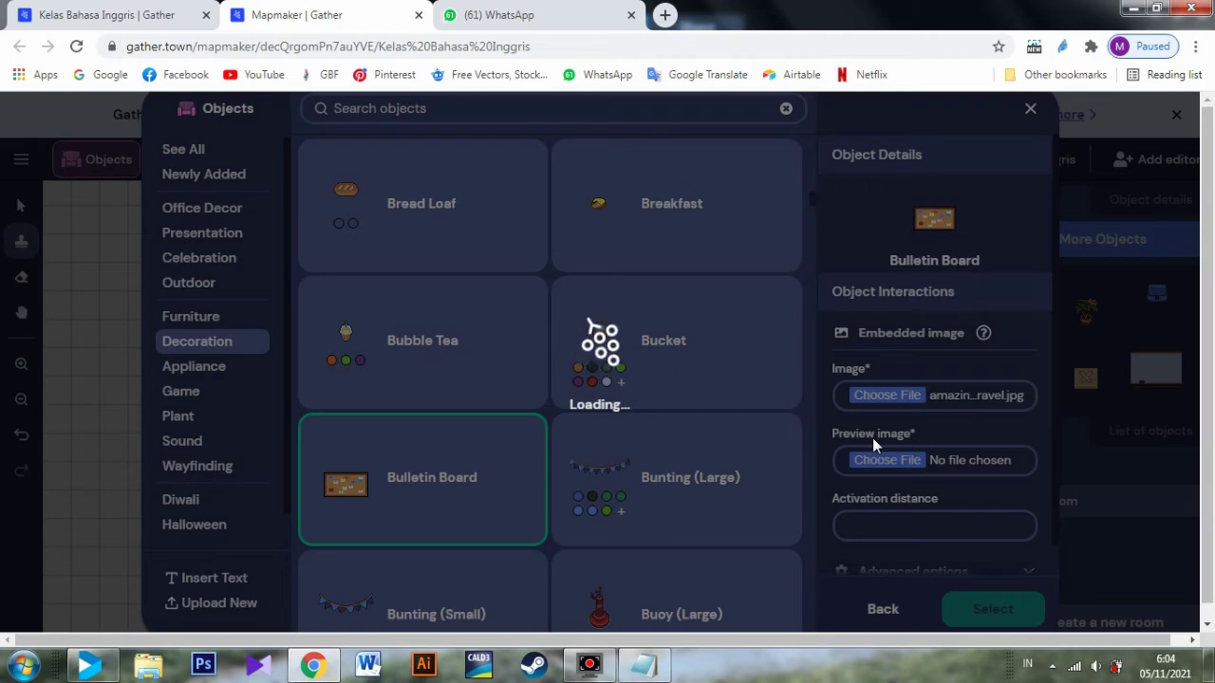
{"action": "left_click", "coordinate": [57, 14]}
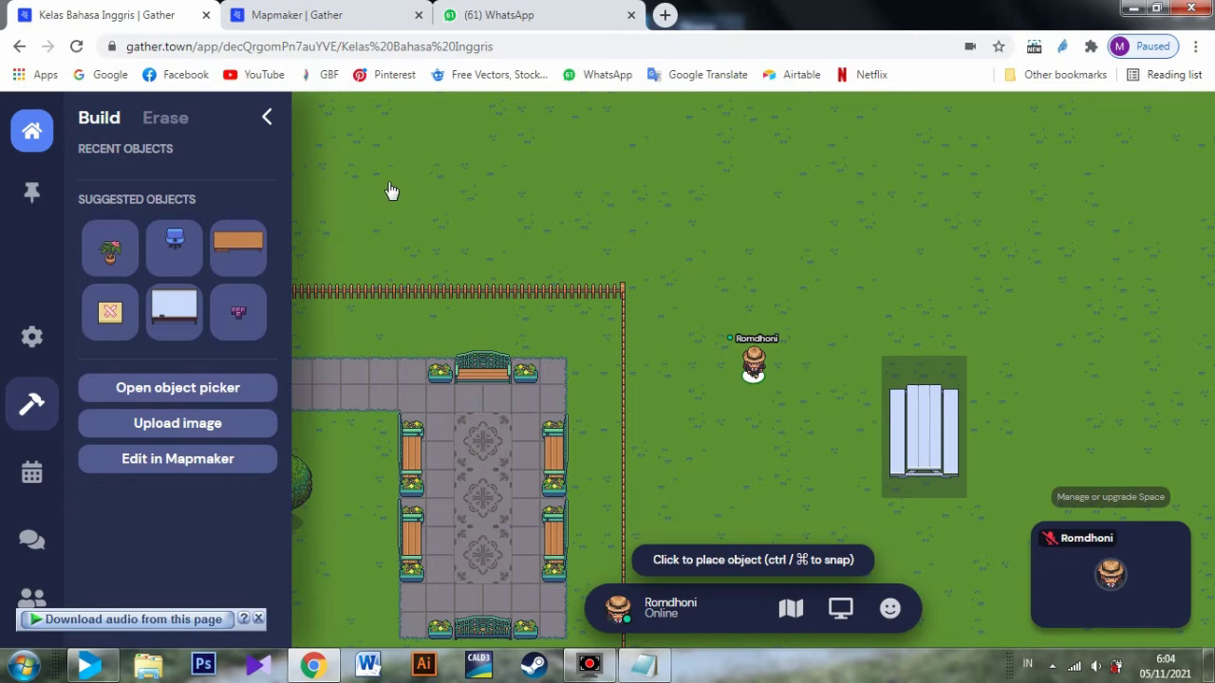
{"action": "left_click", "coordinate": [347, 9]}
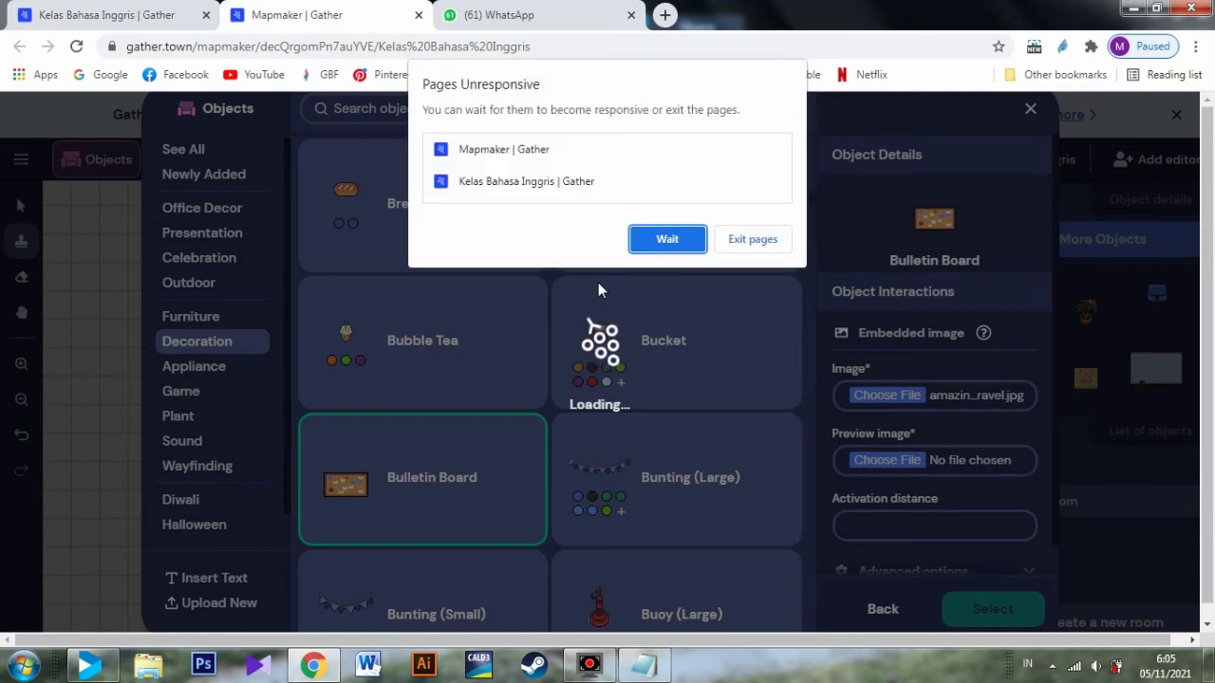
{"action": "left_click", "coordinate": [667, 239]}
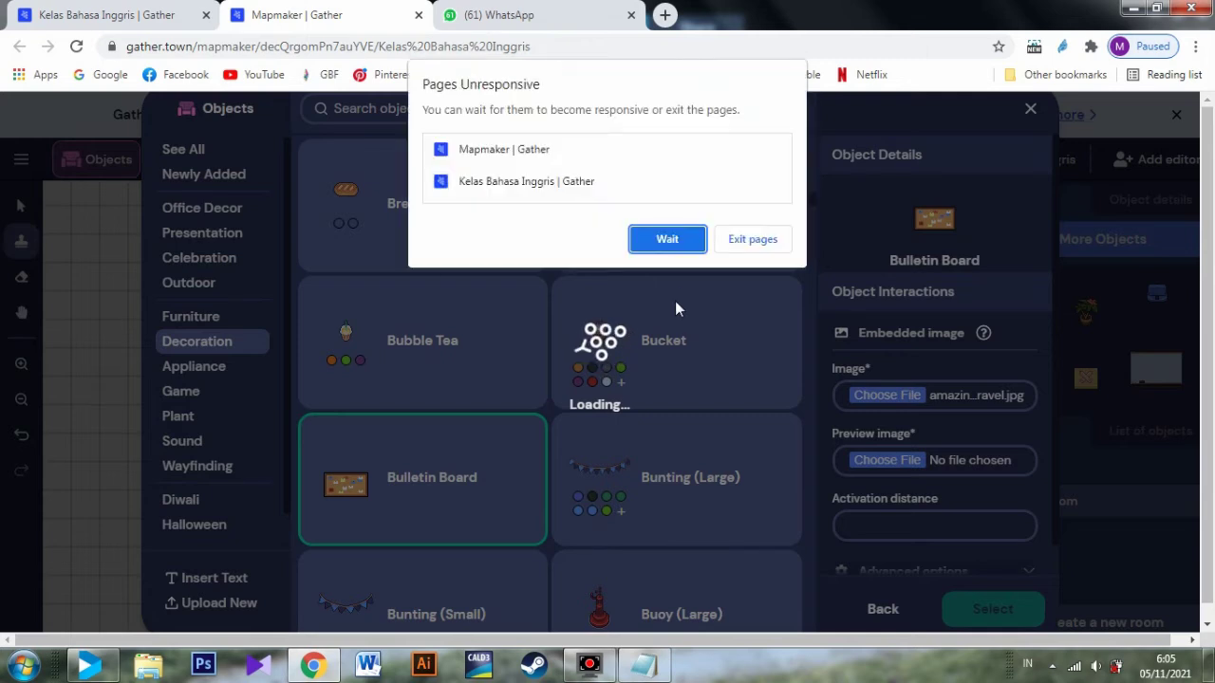
{"action": "left_click", "coordinate": [677, 237]}
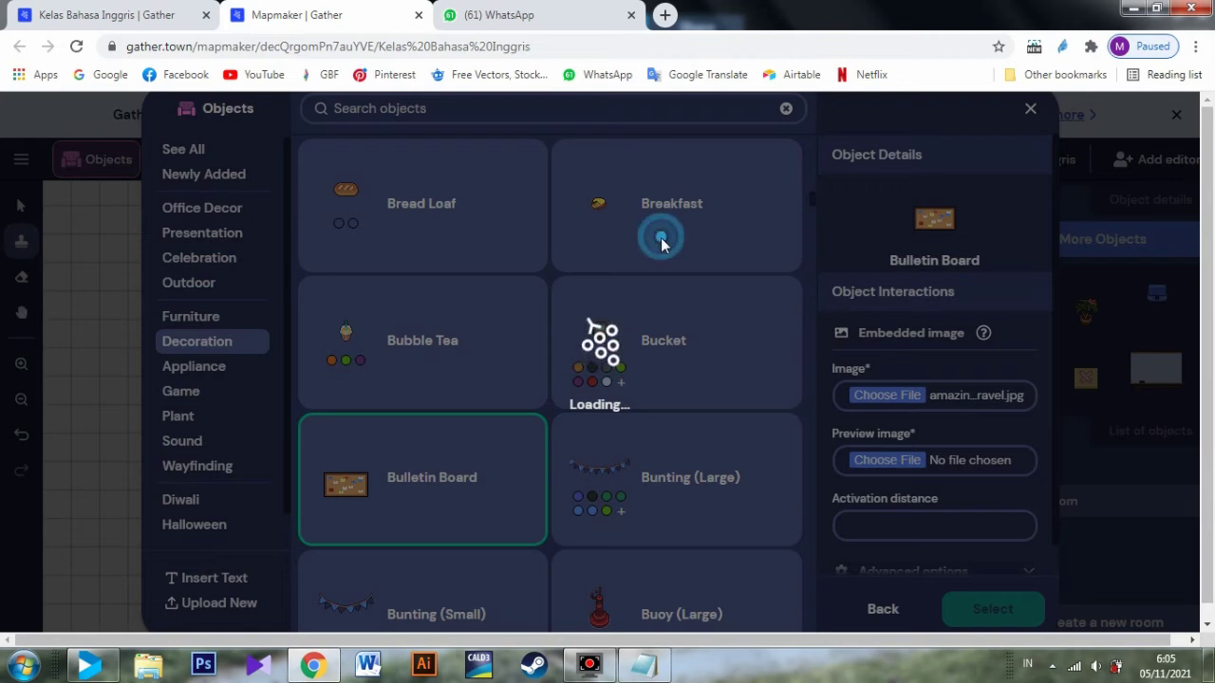
- Close the unresponsive Mapmaker page and reopen Mapmaker from the Kelas Bahasa Inggris space
{"action": "left_click", "coordinate": [419, 15]}
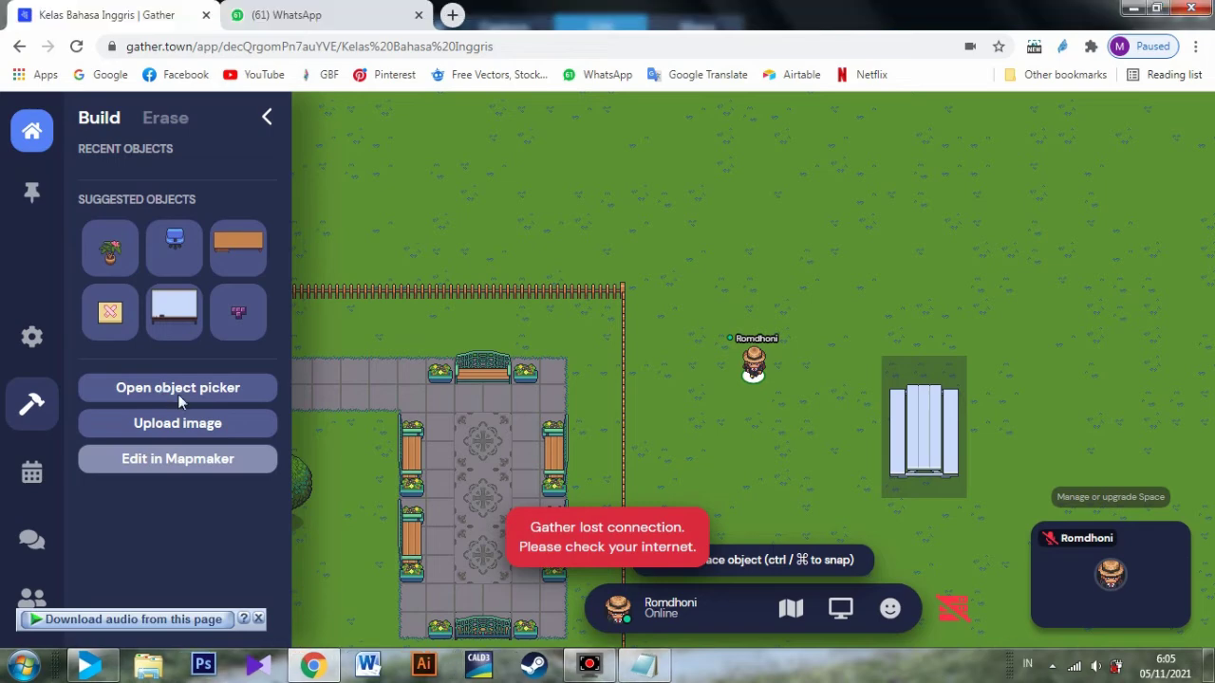
{"action": "left_click", "coordinate": [216, 461]}
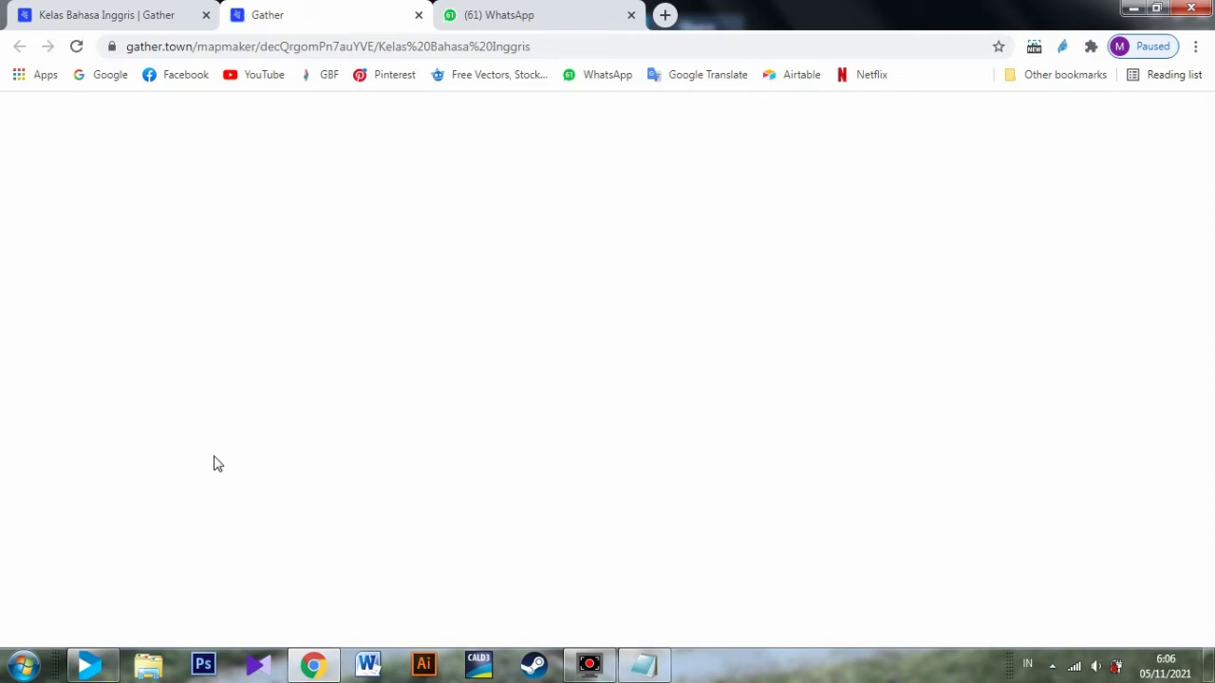
{"action": "left_click", "coordinate": [150, 15]}
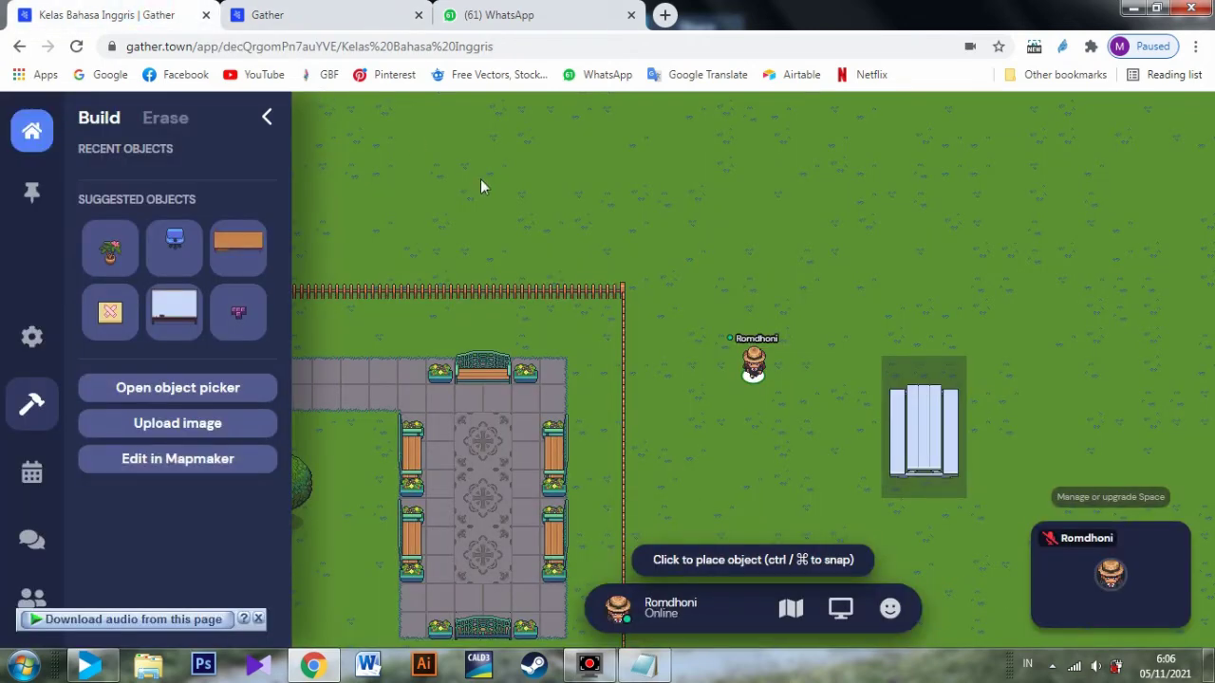
{"action": "left_click", "coordinate": [347, 14]}
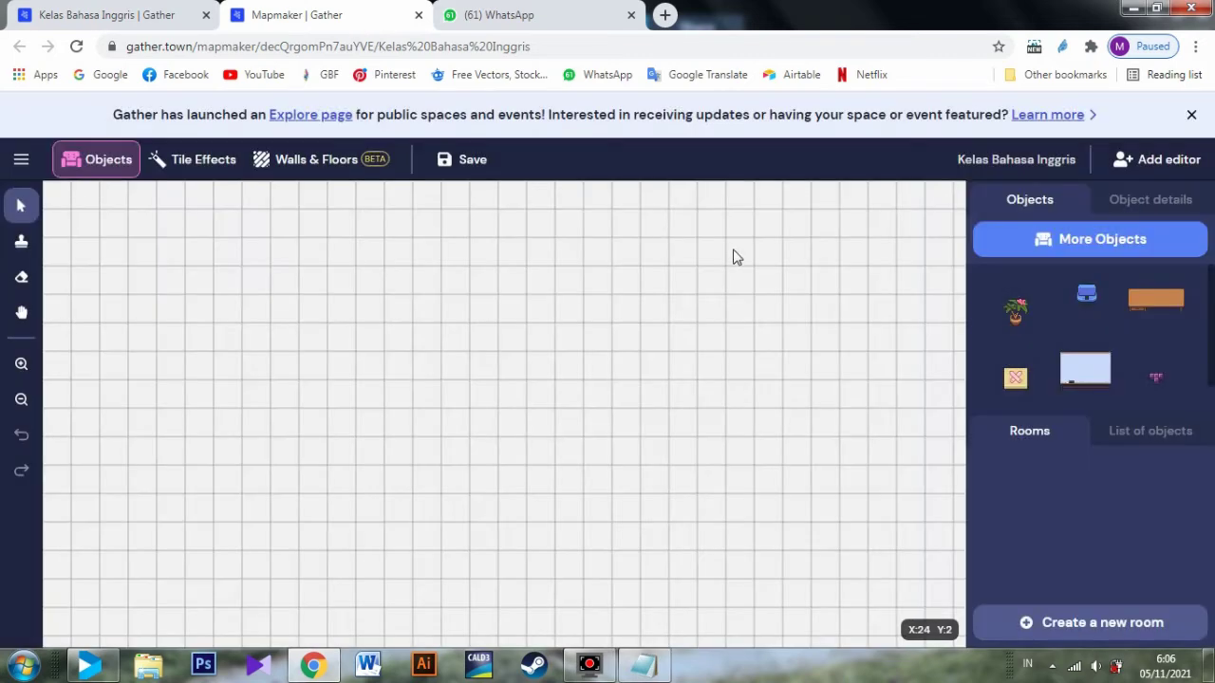
- Create a new blank room named Small and open its walls and floors for editing
{"action": "left_click", "coordinate": [290, 161]}
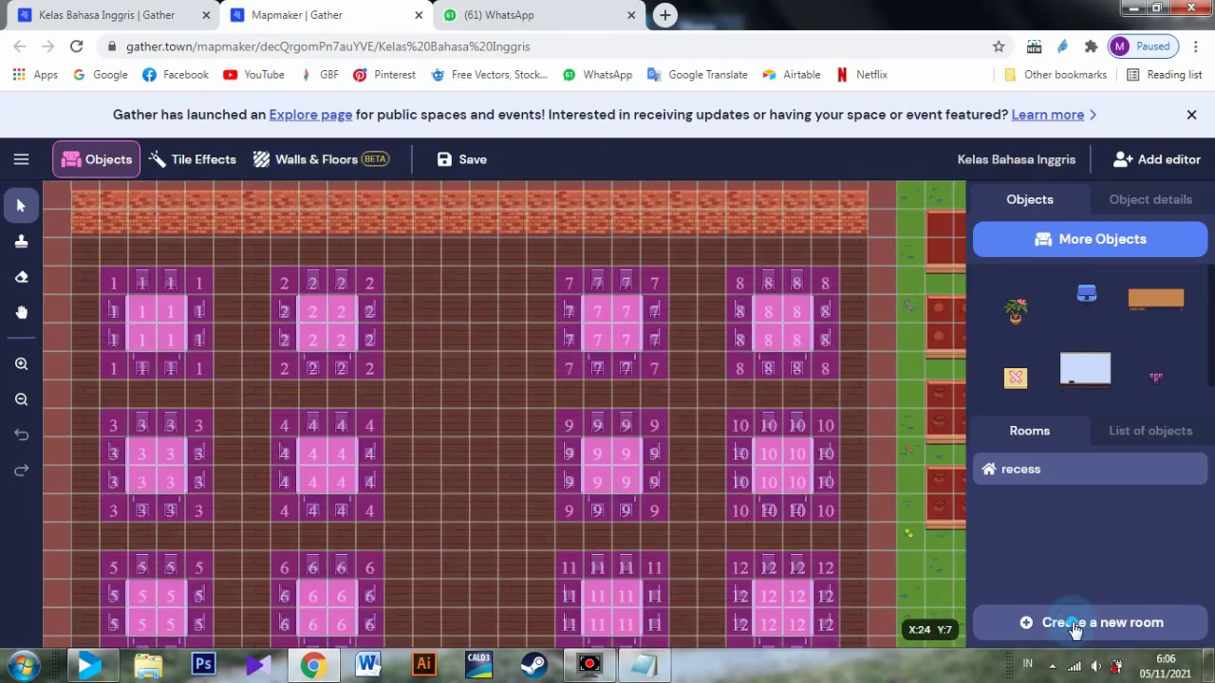
{"action": "left_click", "coordinate": [1072, 621]}
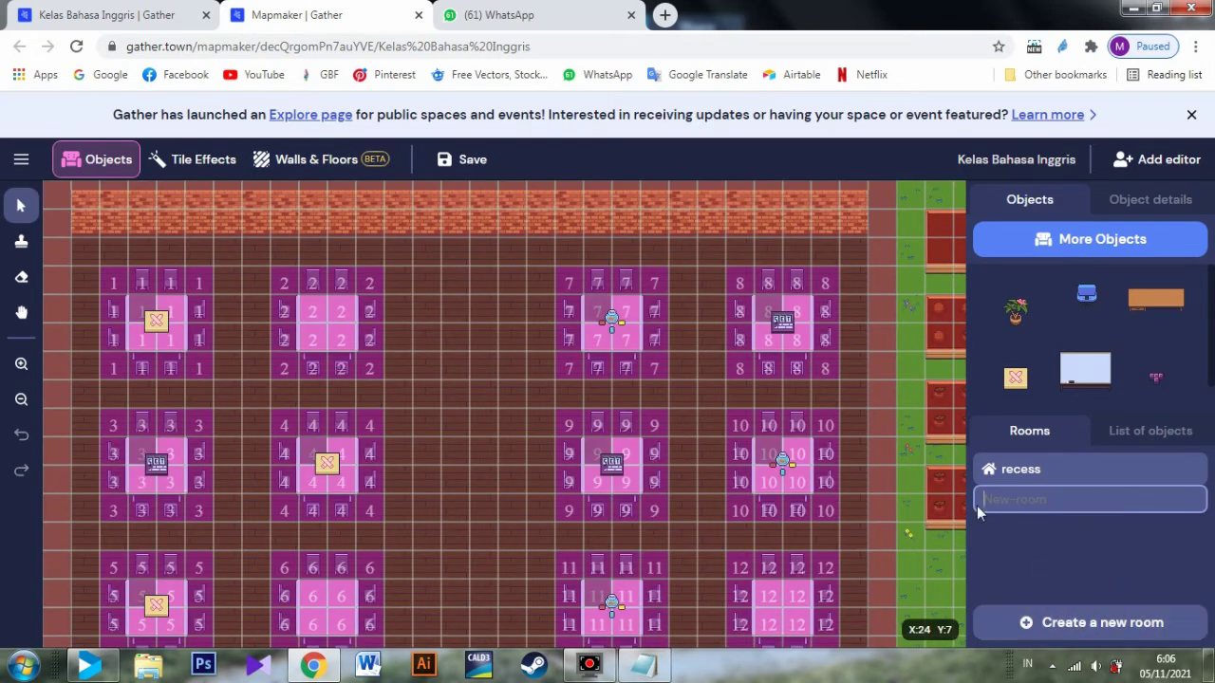
{"action": "type", "text": "Small"}
{"action": "key", "text": "Return"}
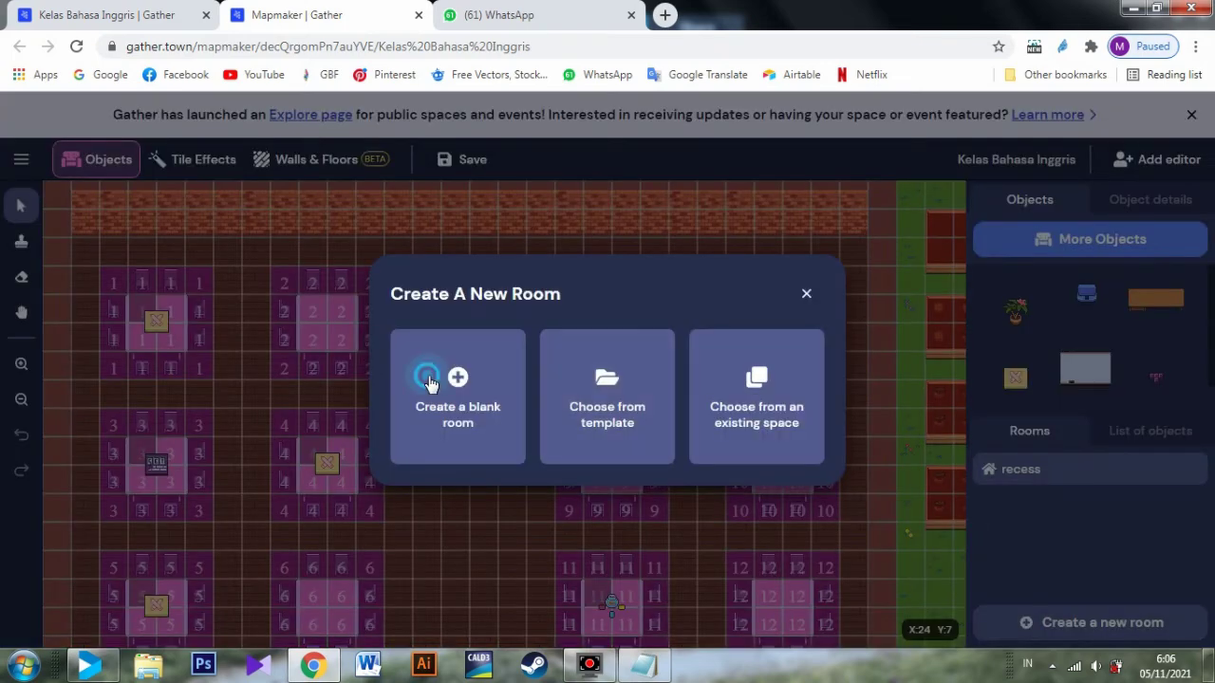
{"action": "left_click", "coordinate": [434, 387]}
{"action": "left_click", "coordinate": [538, 372]}
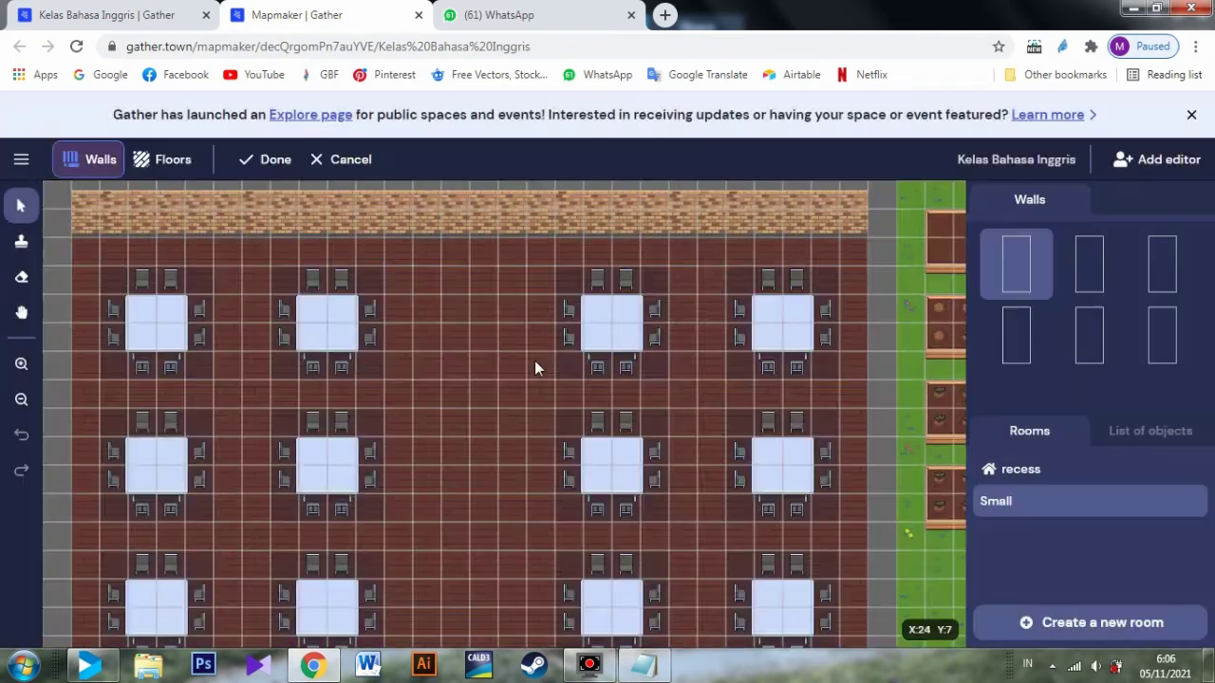
- Draw a closed rectangle of brown brick walls, about 16 tiles wide, in the Small room
{"action": "left_click", "coordinate": [1024, 343]}
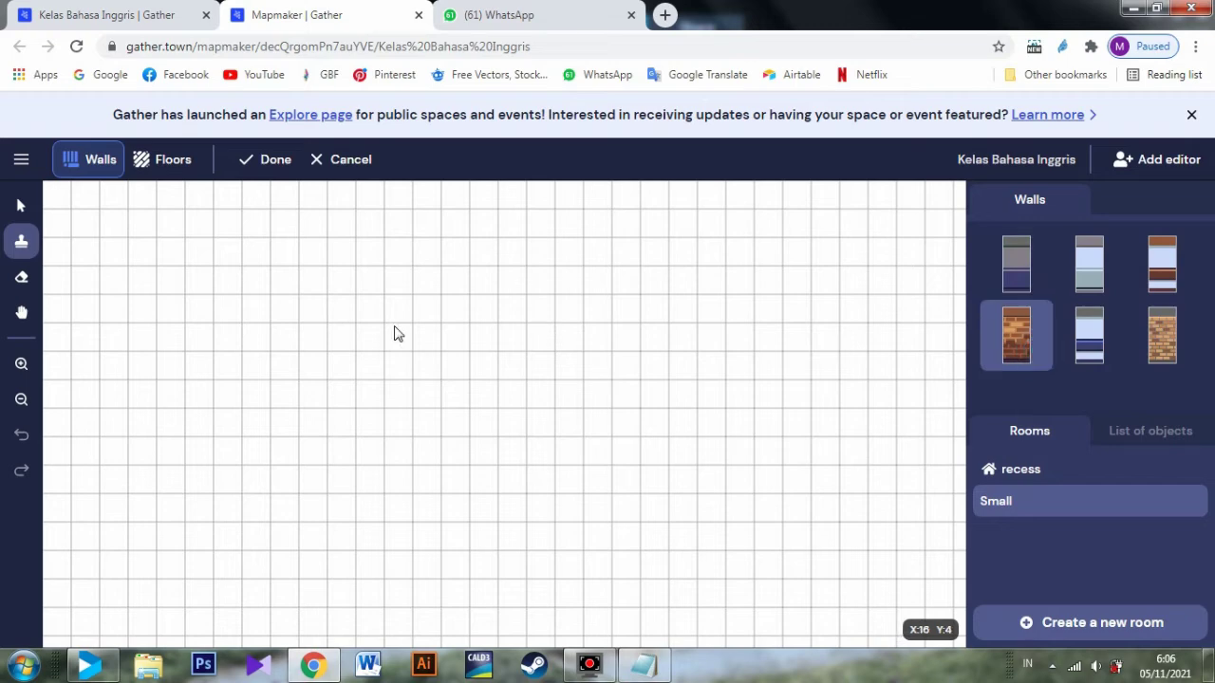
{"action": "left_click_drag", "start_coordinate": [320, 228], "coordinate": [744, 591]}
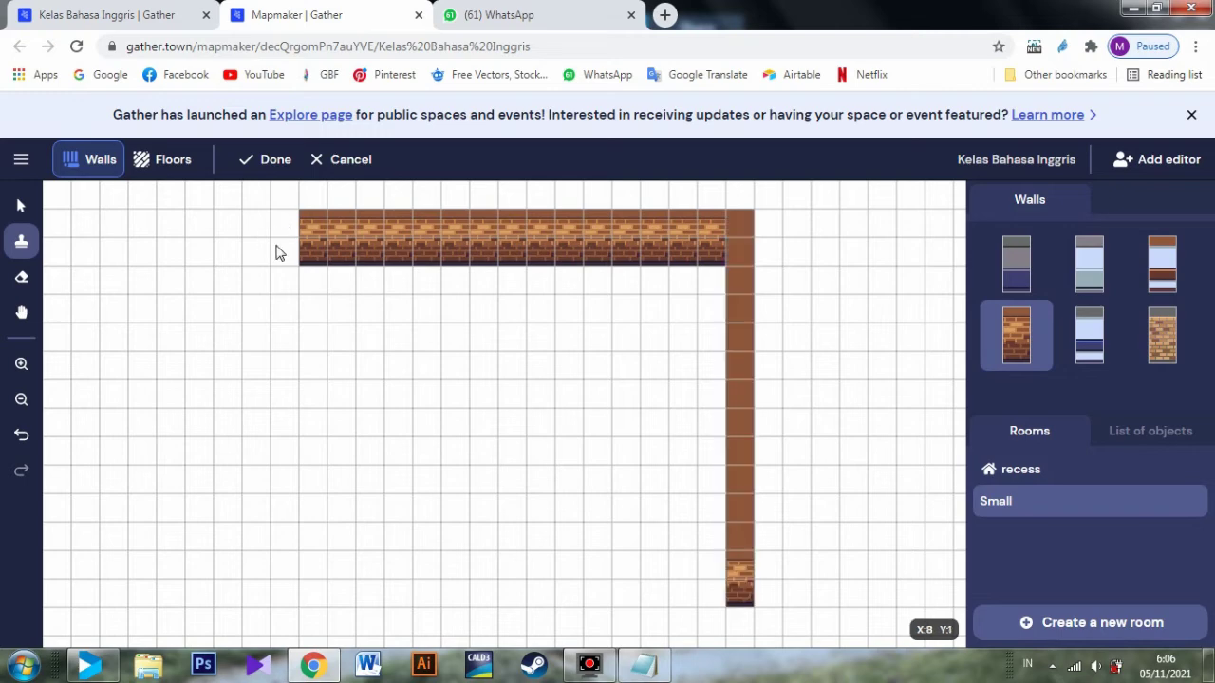
{"action": "left_click_drag", "start_coordinate": [312, 252], "coordinate": [732, 572]}
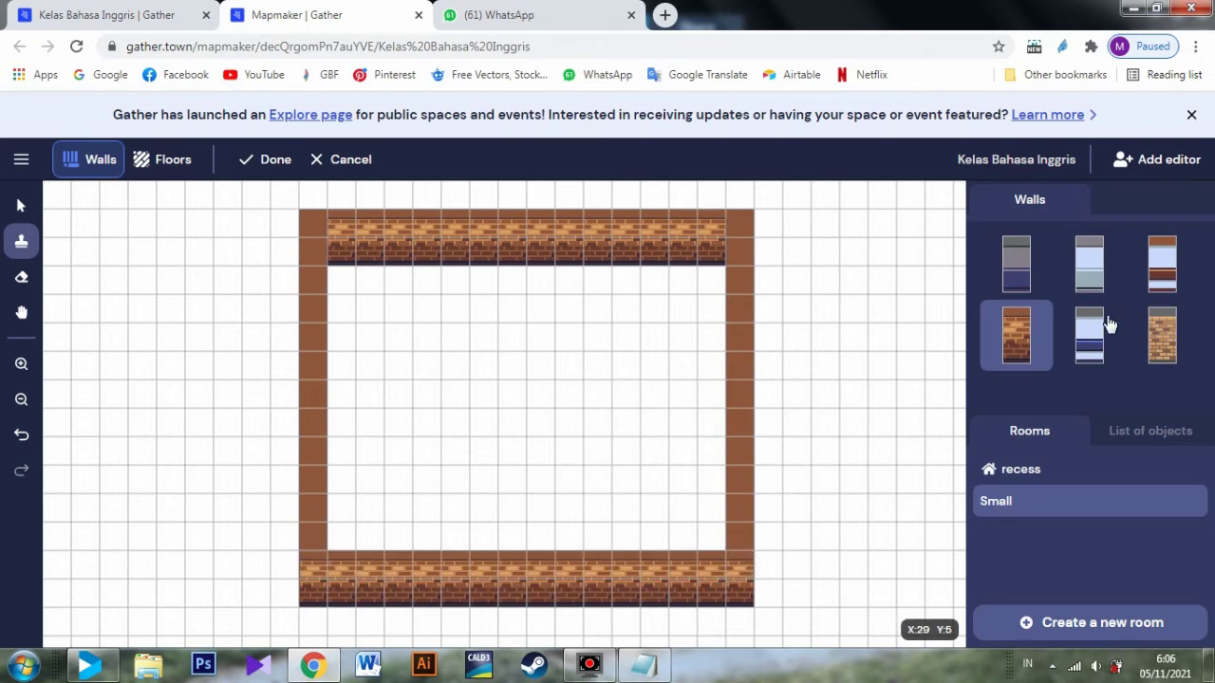
- Fill the area inside the walls with the light orange wood plank floor and finish the walls and floors editing
{"action": "left_click", "coordinate": [168, 158]}
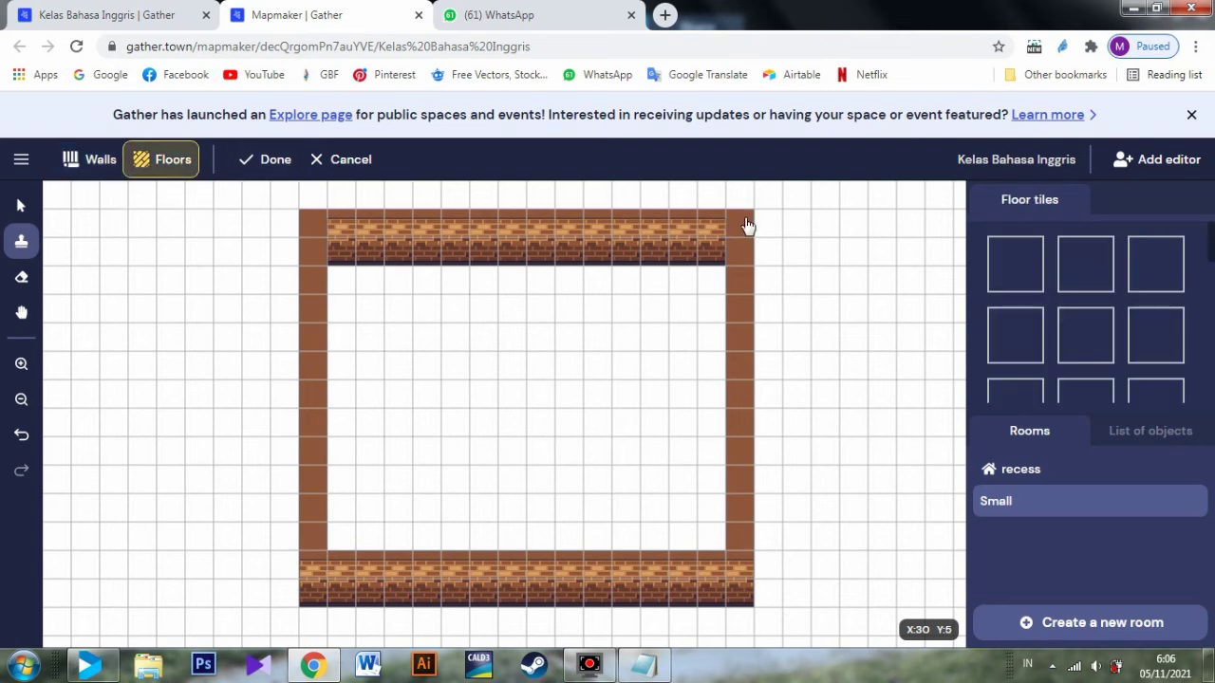
{"action": "mouse_move", "coordinate": [343, 277]}
{"action": "left_mouse_down"}
{"action": "mouse_move", "coordinate": [510, 367]}
{"action": "mouse_move", "coordinate": [713, 536]}
{"action": "left_mouse_up"}
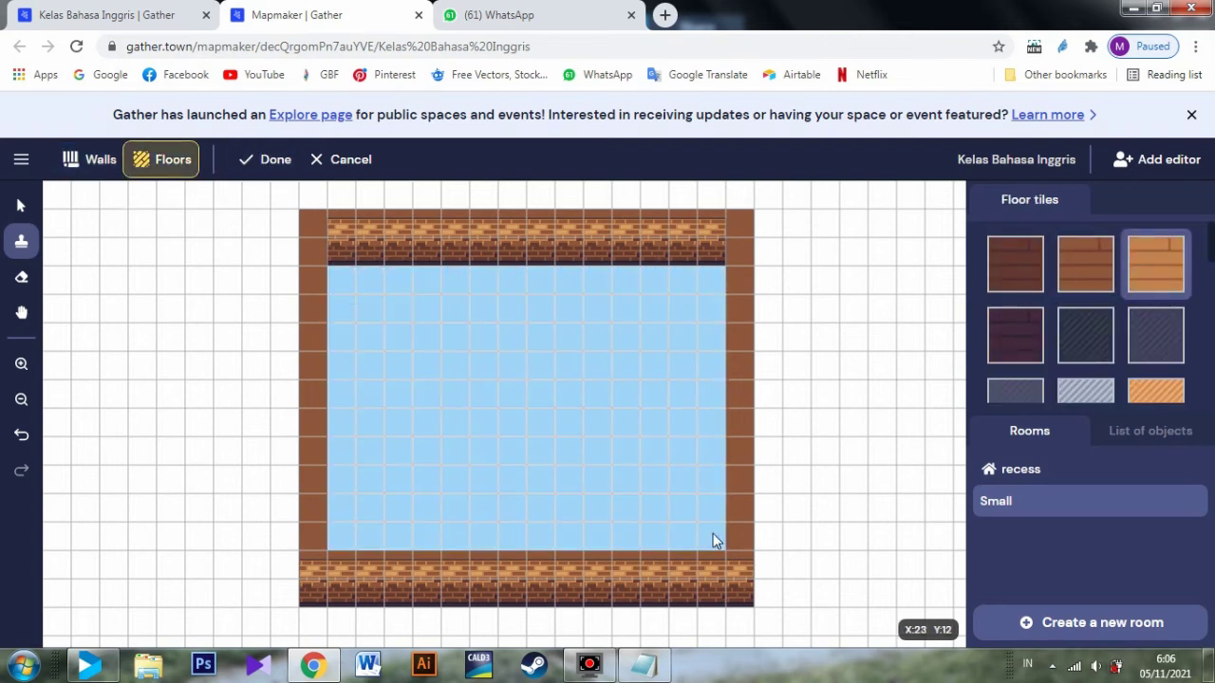
{"action": "left_click", "coordinate": [275, 159]}
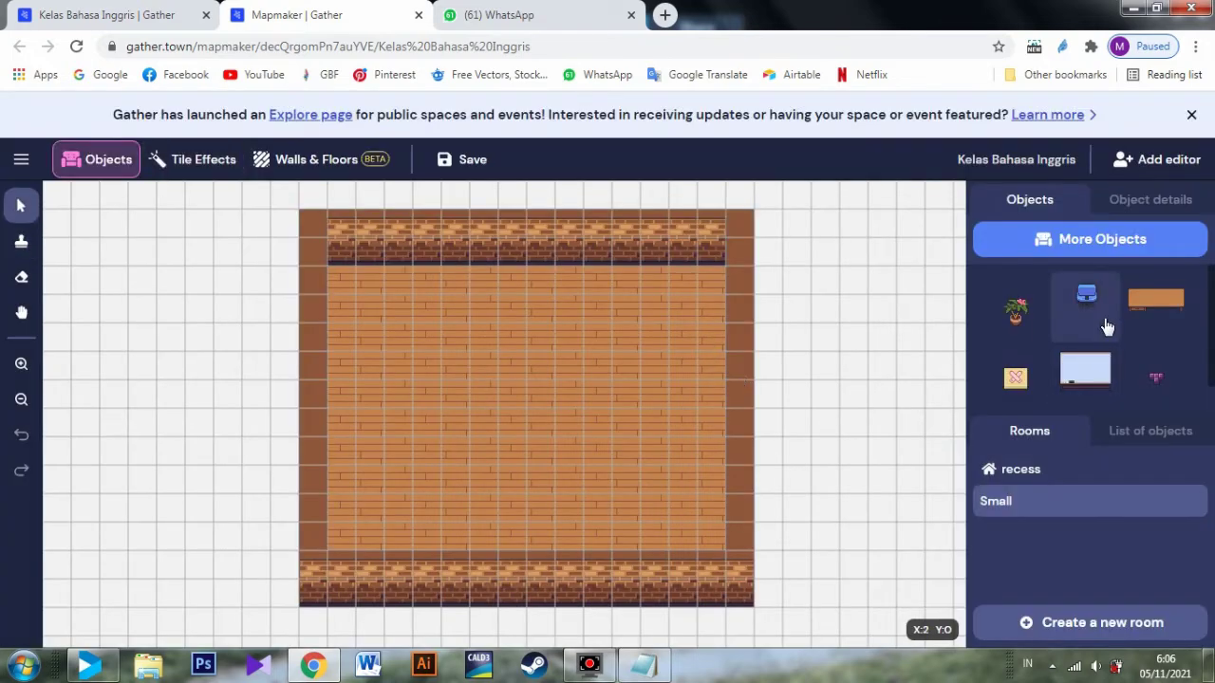
- Place a Whiteboard at the middle of the room's upper wall
{"action": "left_click", "coordinate": [1085, 370]}
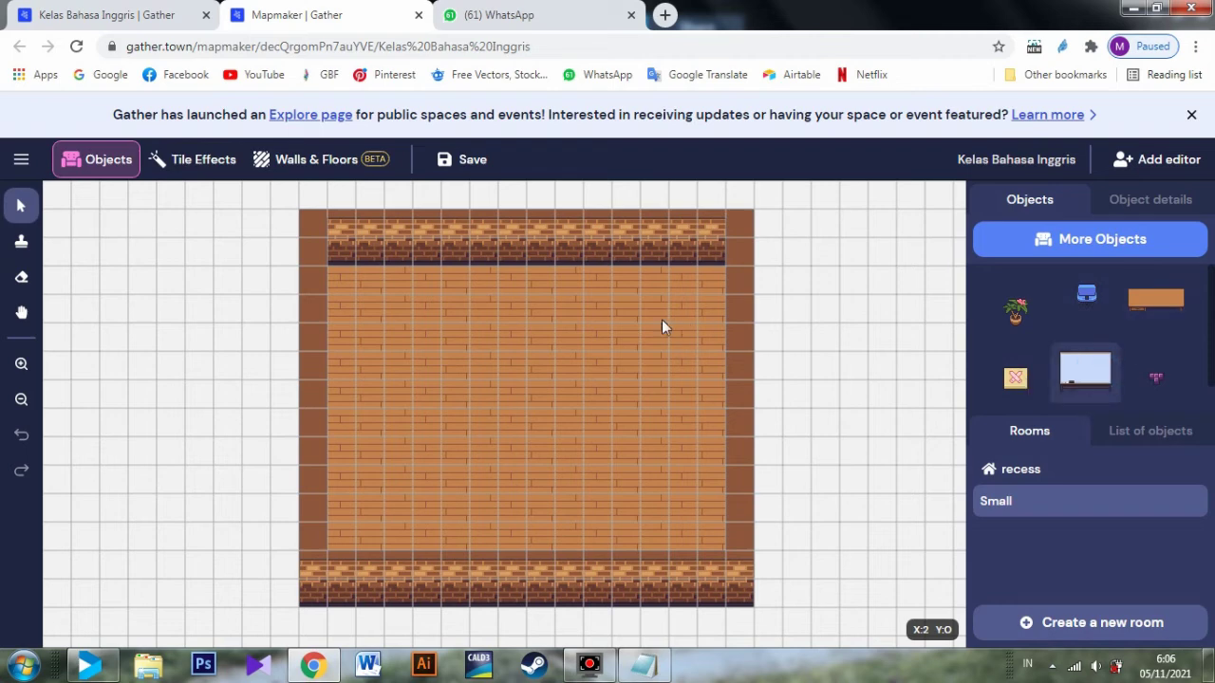
{"action": "left_click", "coordinate": [516, 262]}
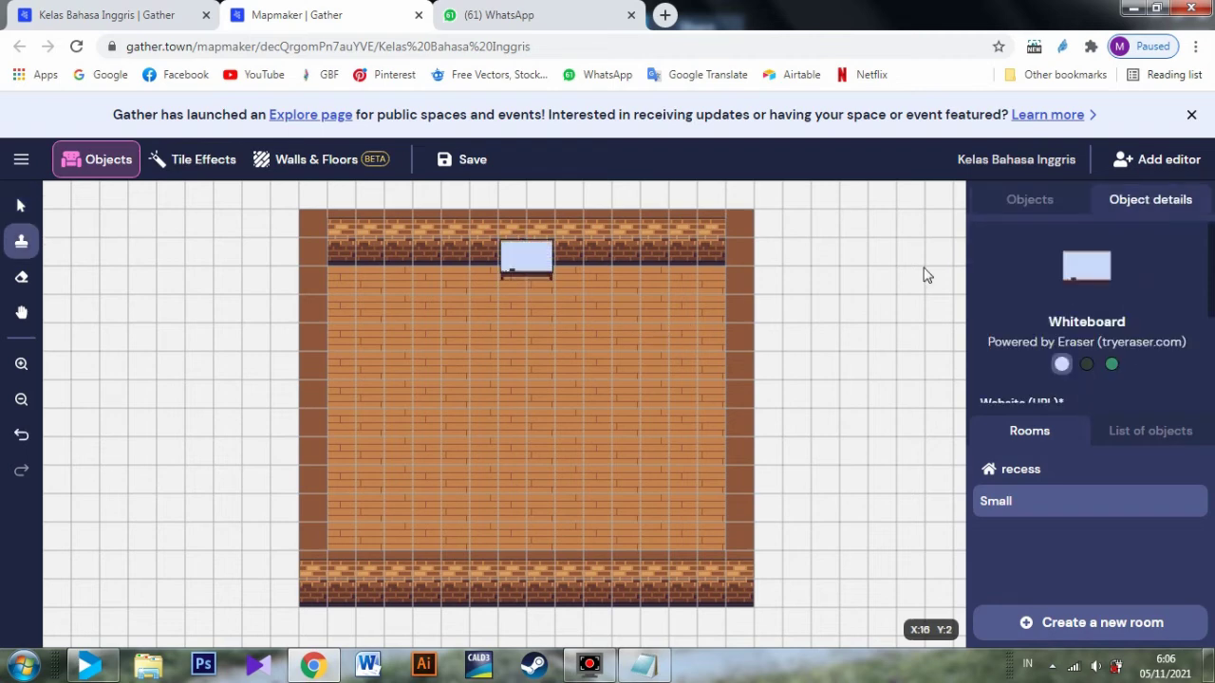
{"action": "left_click", "coordinate": [1050, 199]}
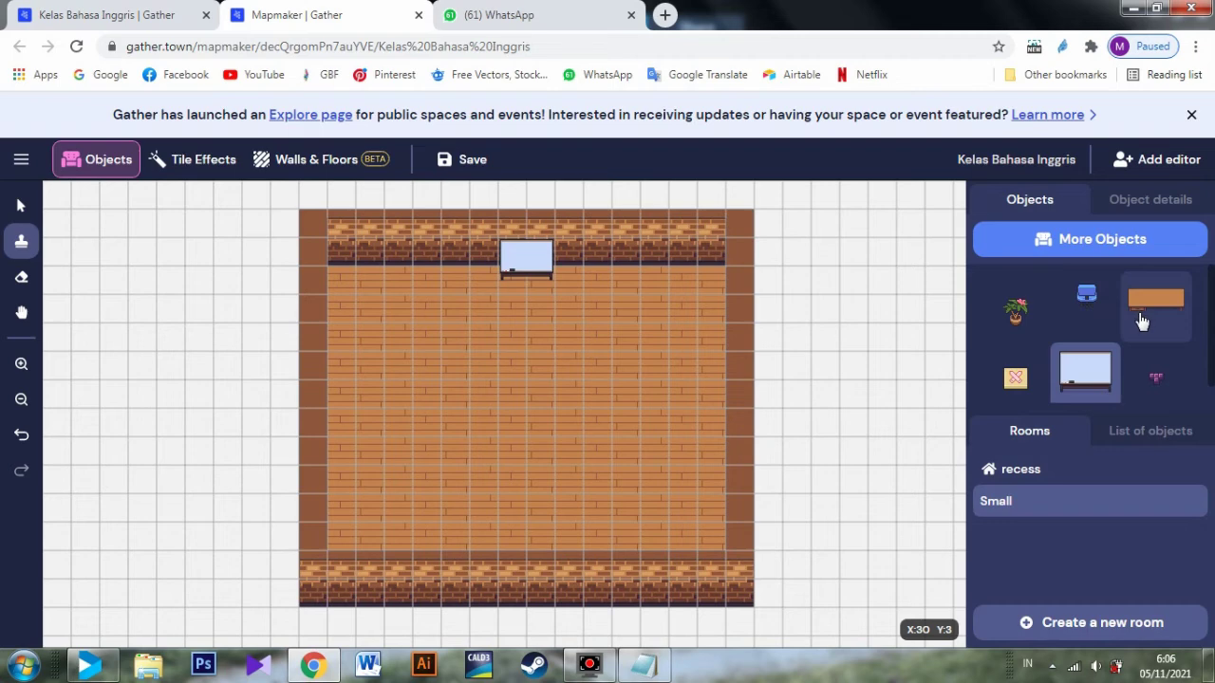
- Search the object library for table and choose the Chippendale Table (2x2)
{"action": "scroll", "coordinate": [1142, 323], "scroll_direction": "down", "scroll_amount": 1}
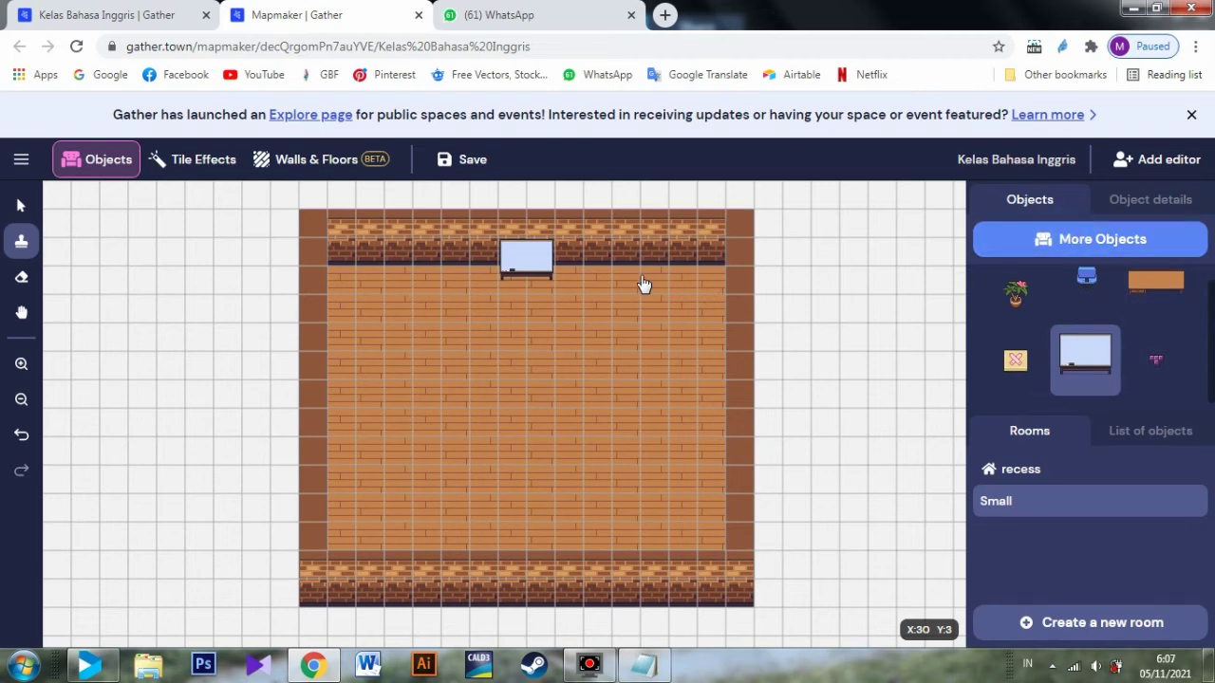
{"action": "left_click", "coordinate": [1031, 243]}
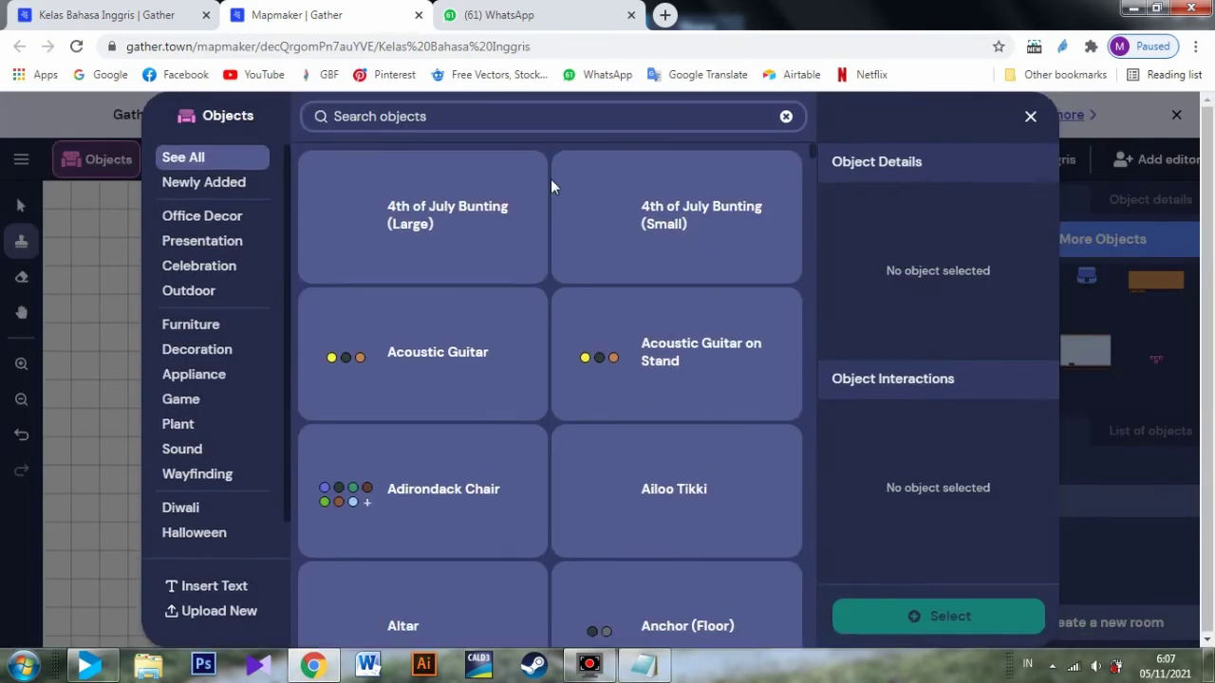
{"action": "left_click", "coordinate": [500, 109]}
{"action": "type", "text": "table"}
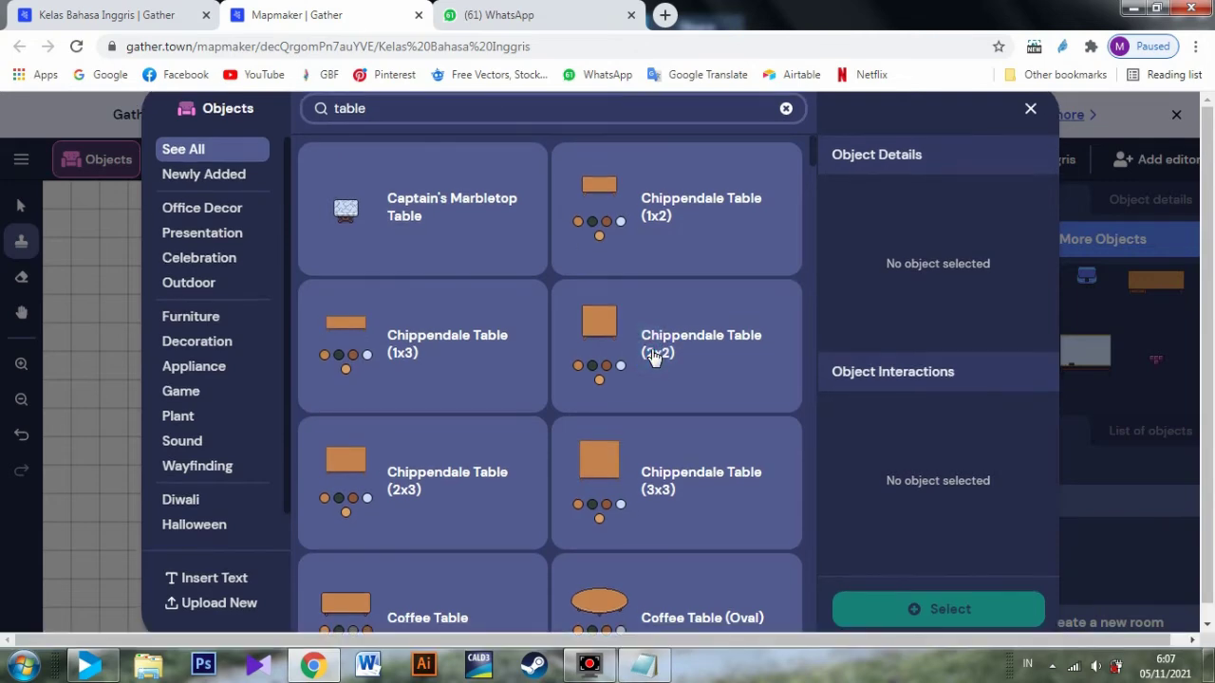
{"action": "left_click", "coordinate": [653, 357]}
{"action": "left_click", "coordinate": [985, 609]}
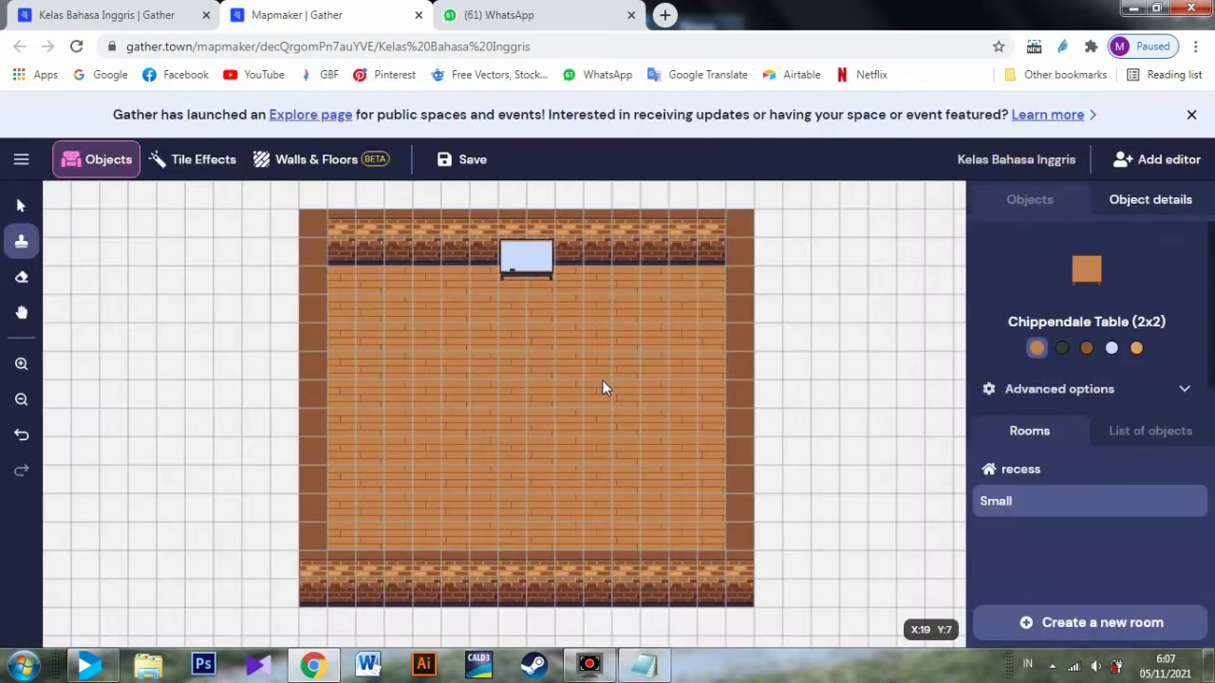
- Place four Chippendale Tables in a two-by-two arrangement across the floor, one near each corner of the room
{"action": "left_click", "coordinate": [593, 346]}
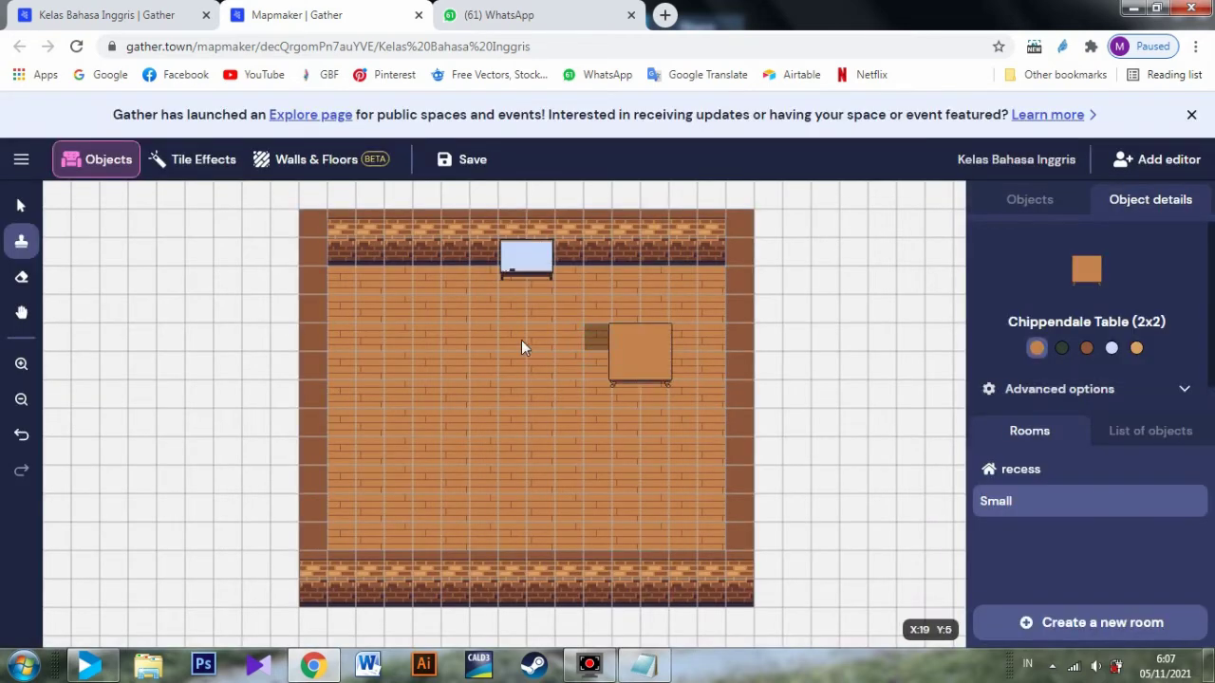
{"action": "left_click", "coordinate": [377, 347]}
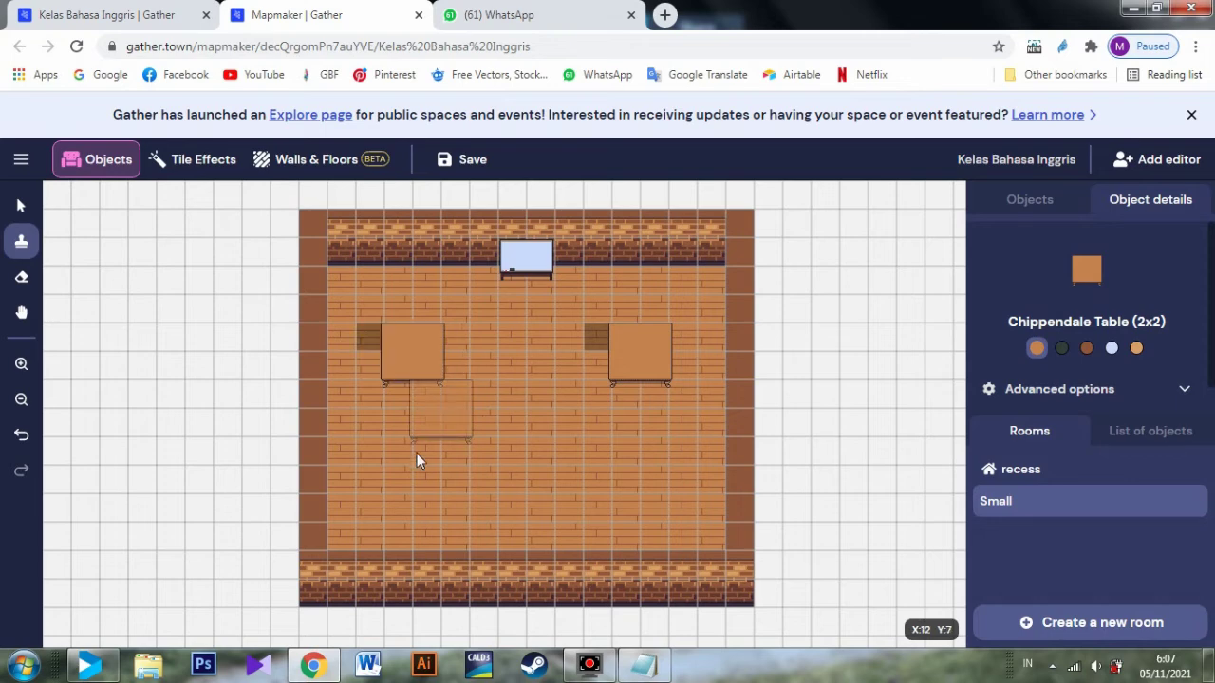
{"action": "left_click", "coordinate": [373, 473]}
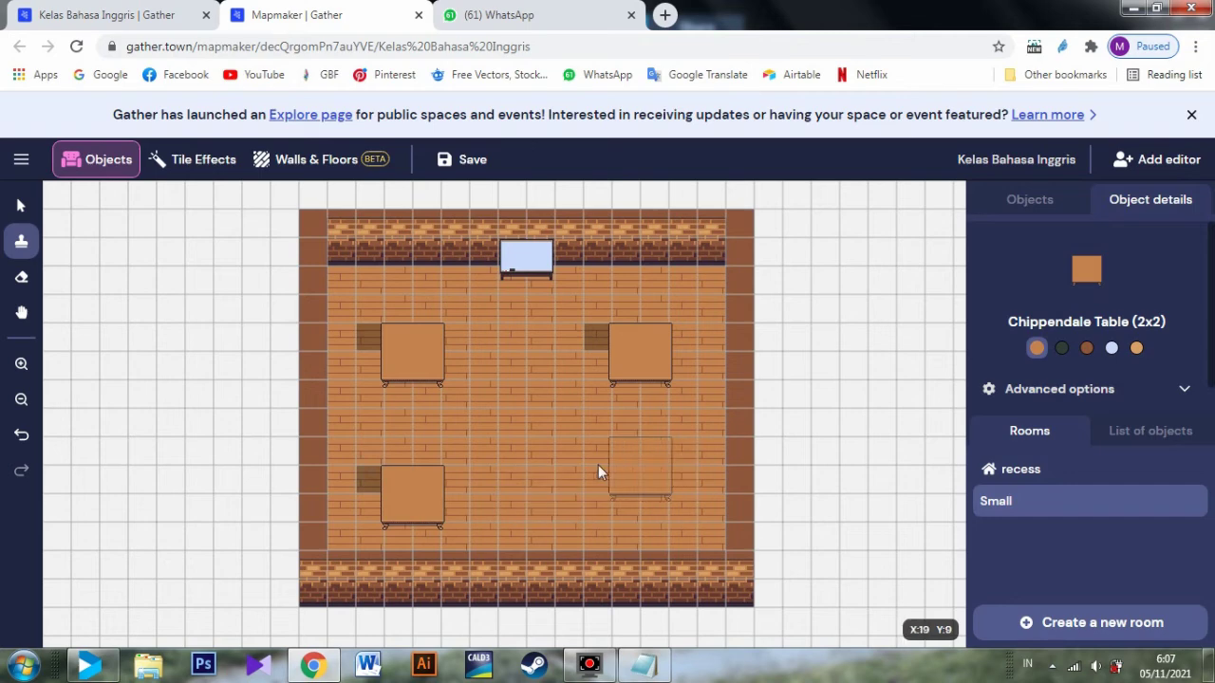
{"action": "left_click", "coordinate": [597, 474]}
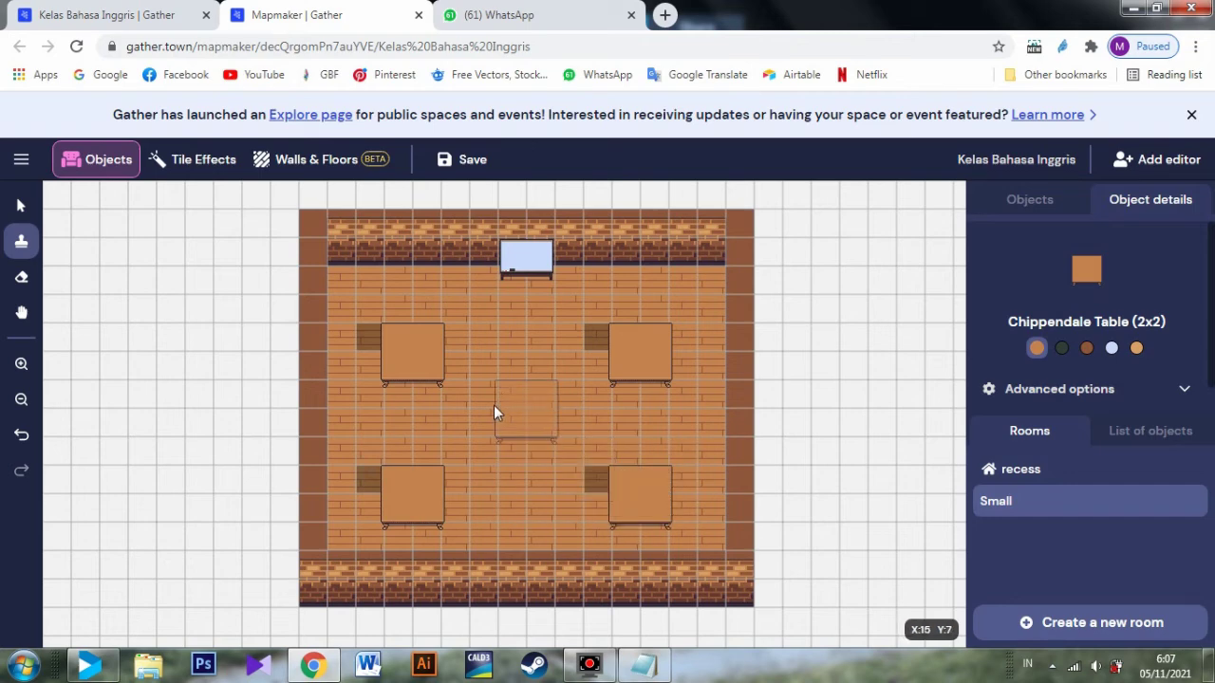
{"action": "left_click", "coordinate": [21, 207]}
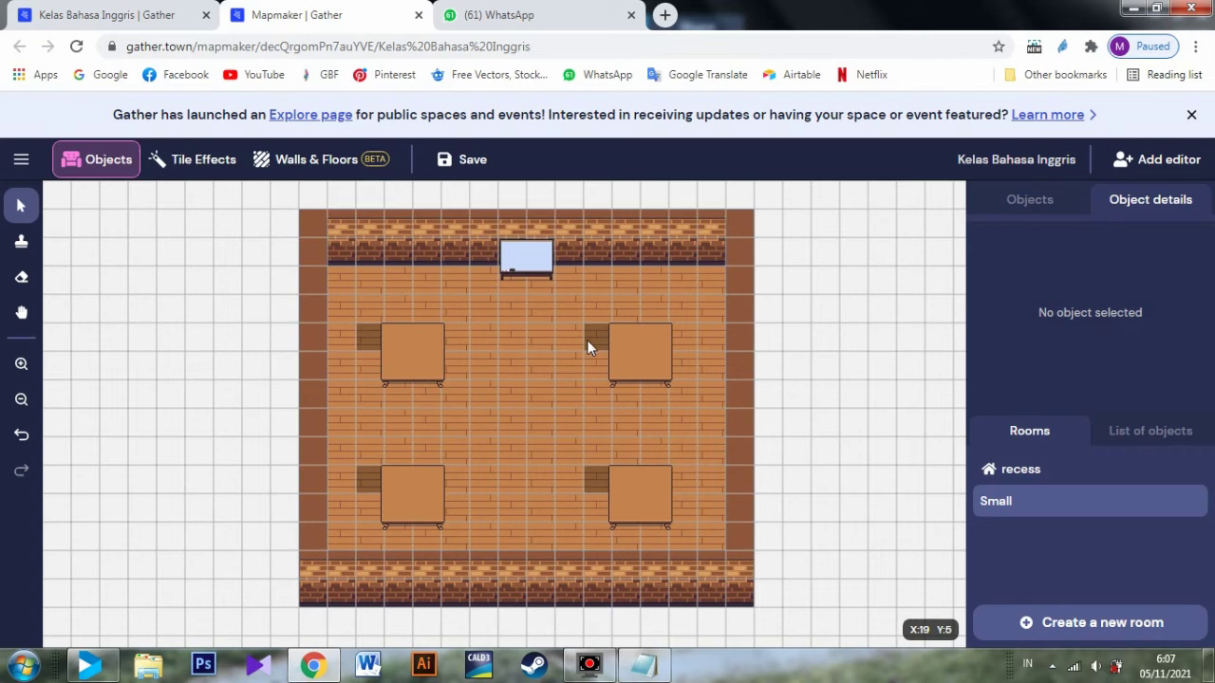
- Stamp Impassable tile effects along the upper, side and lower walls of the Small room, including the whiteboard's tiles
{"action": "left_click", "coordinate": [205, 163]}
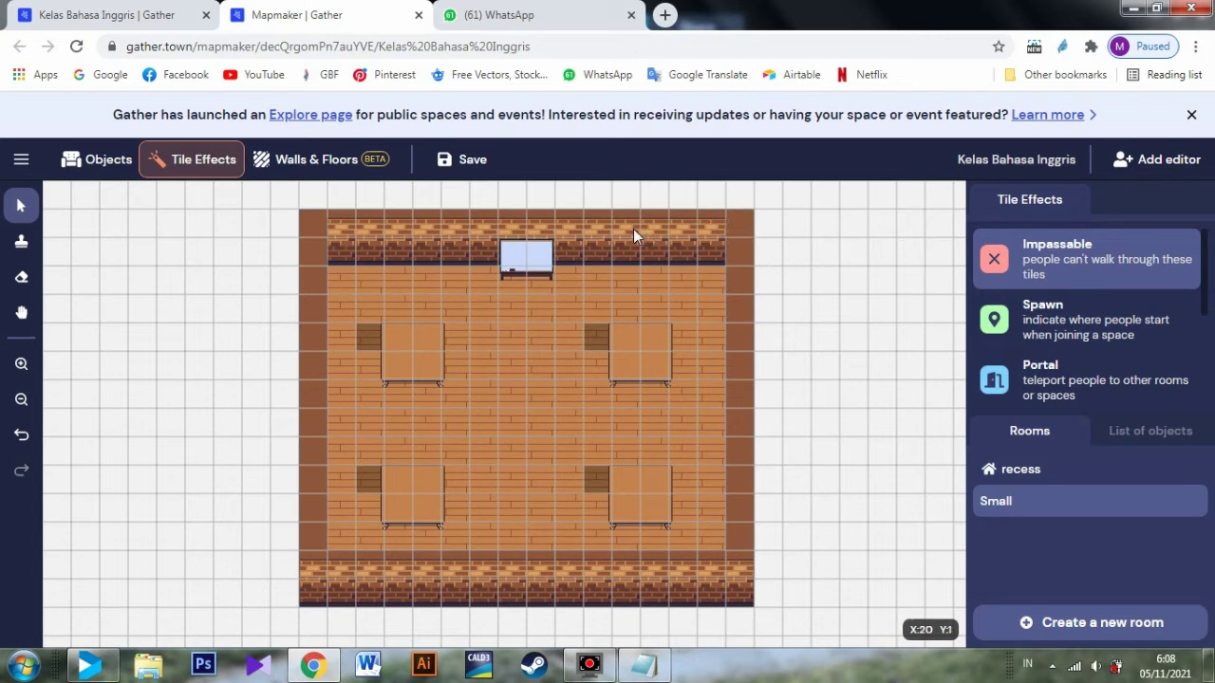
{"action": "left_click", "coordinate": [20, 241]}
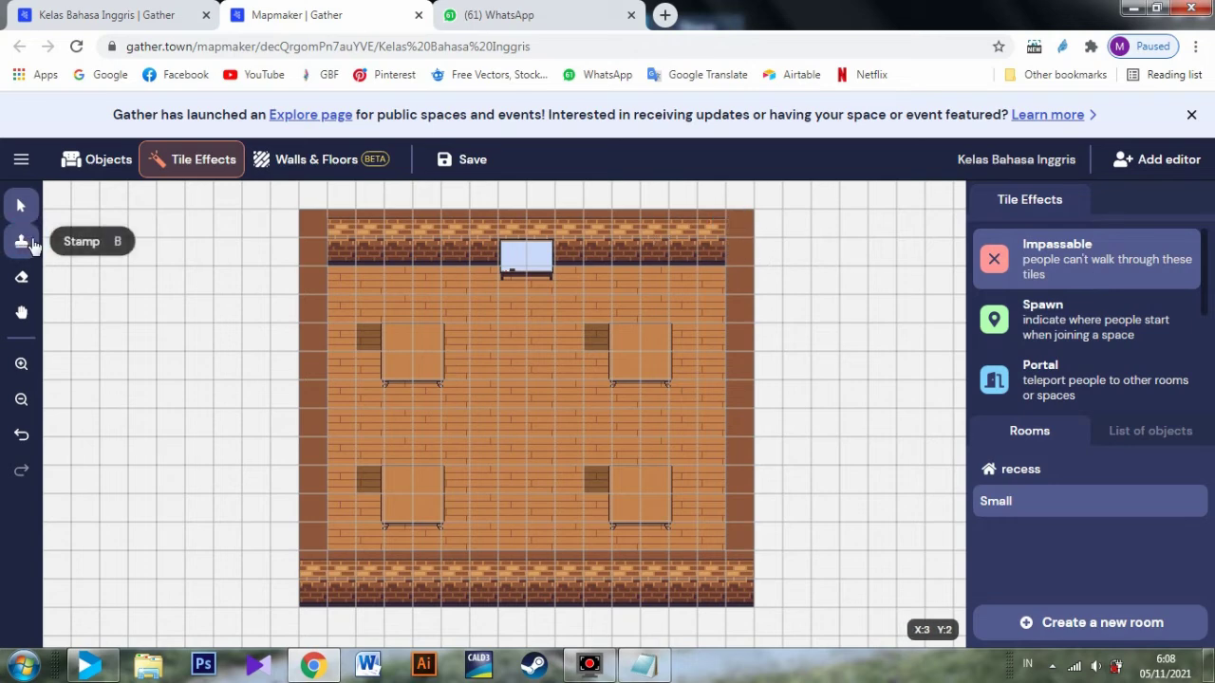
{"action": "left_click", "coordinate": [717, 226]}
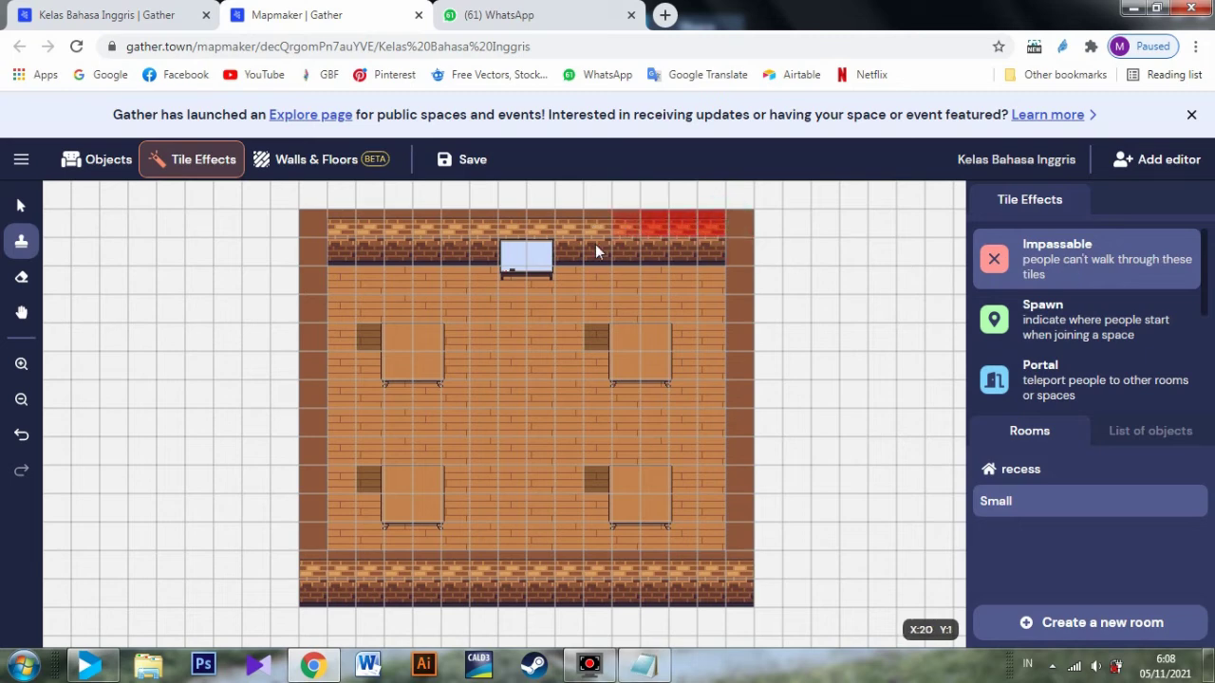
{"action": "mouse_move", "coordinate": [617, 249]}
{"action": "left_mouse_down"}
{"action": "mouse_move", "coordinate": [724, 249]}
{"action": "mouse_move", "coordinate": [737, 263]}
{"action": "mouse_move", "coordinate": [743, 394]}
{"action": "left_mouse_up"}
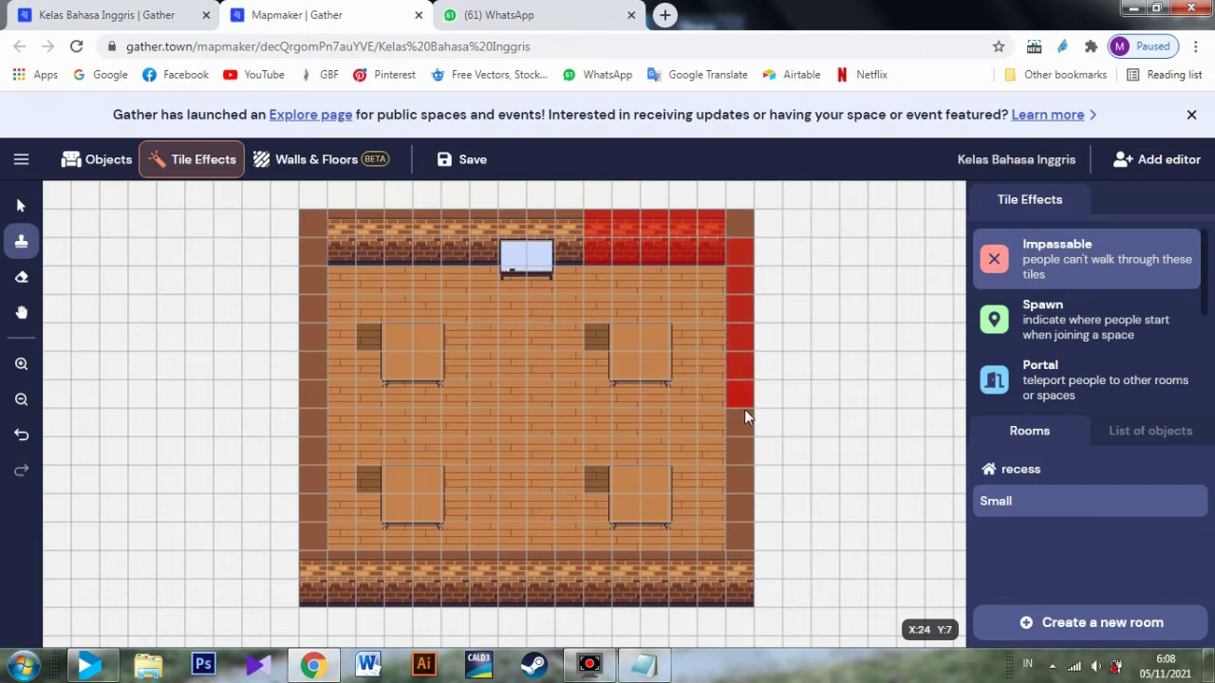
{"action": "mouse_move", "coordinate": [748, 484]}
{"action": "left_mouse_down"}
{"action": "mouse_move", "coordinate": [746, 568]}
{"action": "mouse_move", "coordinate": [740, 481]}
{"action": "left_mouse_up"}
{"action": "left_click_drag", "start_coordinate": [711, 564], "coordinate": [611, 575]}
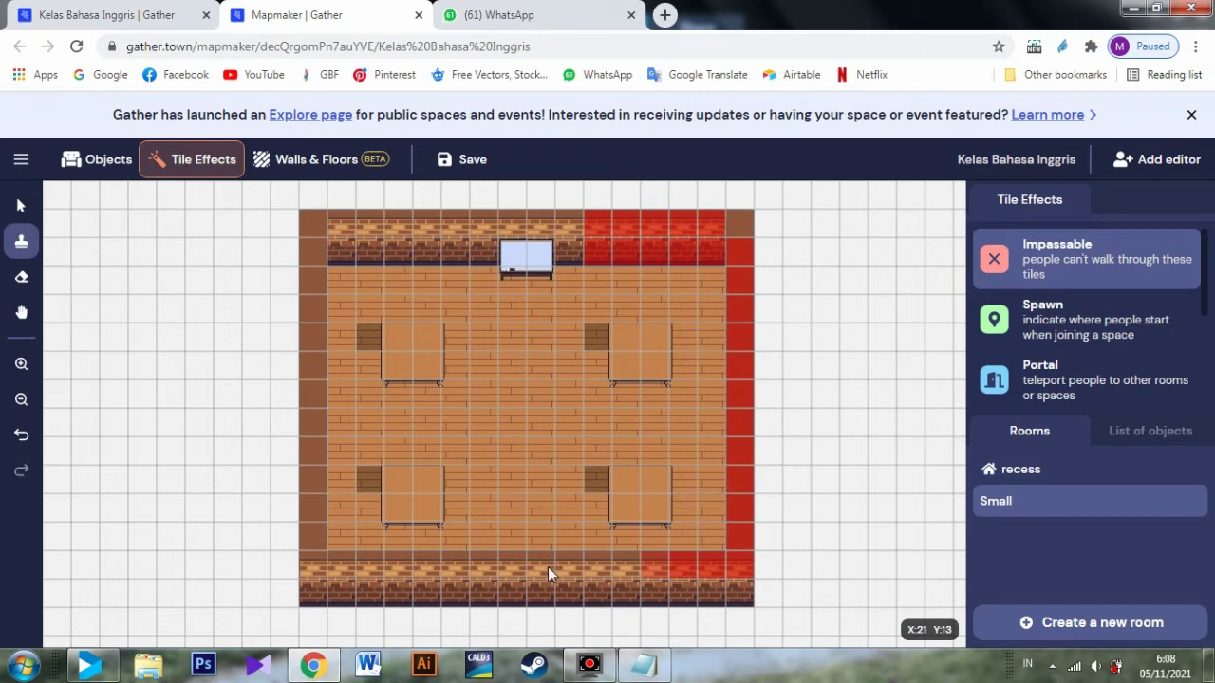
{"action": "left_click", "coordinate": [518, 567]}
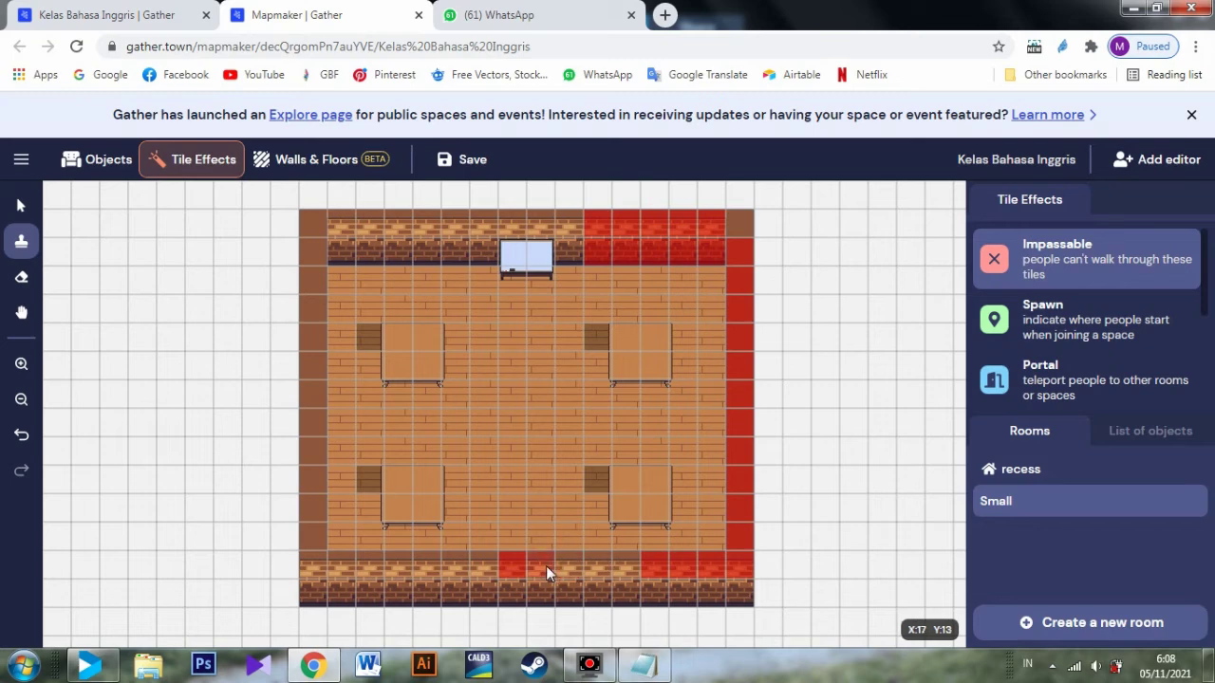
{"action": "left_click_drag", "start_coordinate": [544, 568], "coordinate": [600, 575]}
{"action": "mouse_move", "coordinate": [624, 575]}
{"action": "left_mouse_down"}
{"action": "mouse_move", "coordinate": [484, 578]}
{"action": "mouse_move", "coordinate": [322, 568]}
{"action": "mouse_move", "coordinate": [305, 445]}
{"action": "mouse_move", "coordinate": [324, 367]}
{"action": "left_mouse_up"}
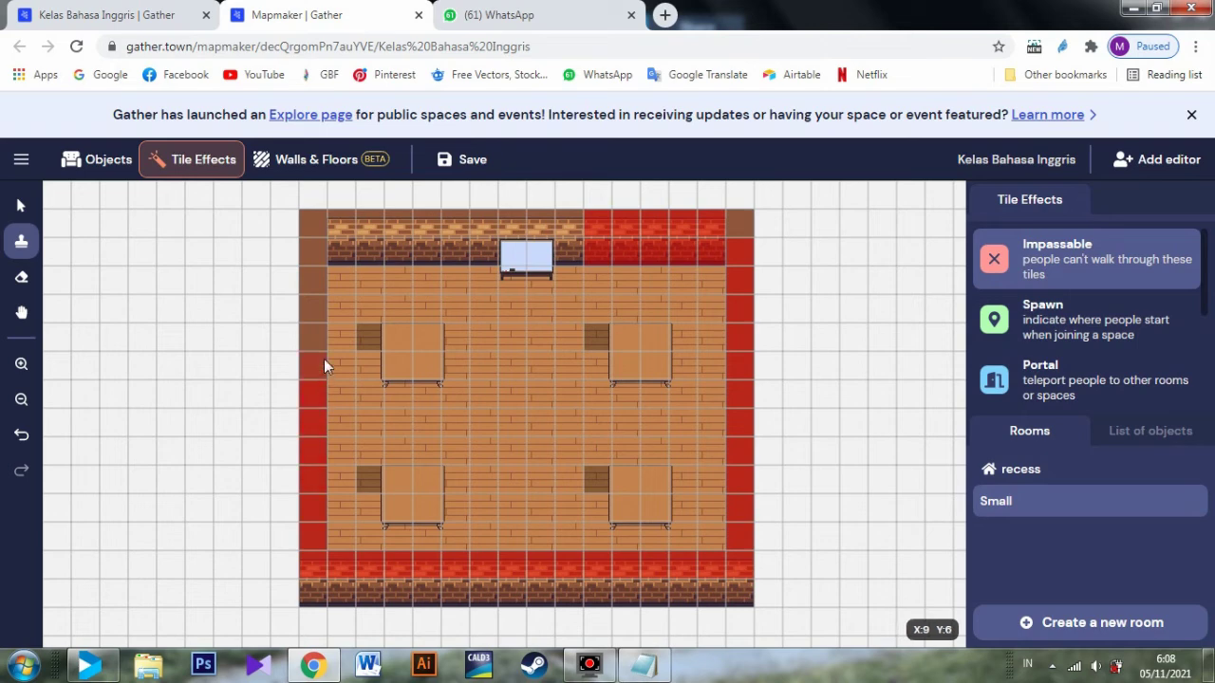
{"action": "mouse_move", "coordinate": [310, 285]}
{"action": "left_mouse_down"}
{"action": "mouse_move", "coordinate": [342, 249]}
{"action": "mouse_move", "coordinate": [561, 246]}
{"action": "left_mouse_up"}
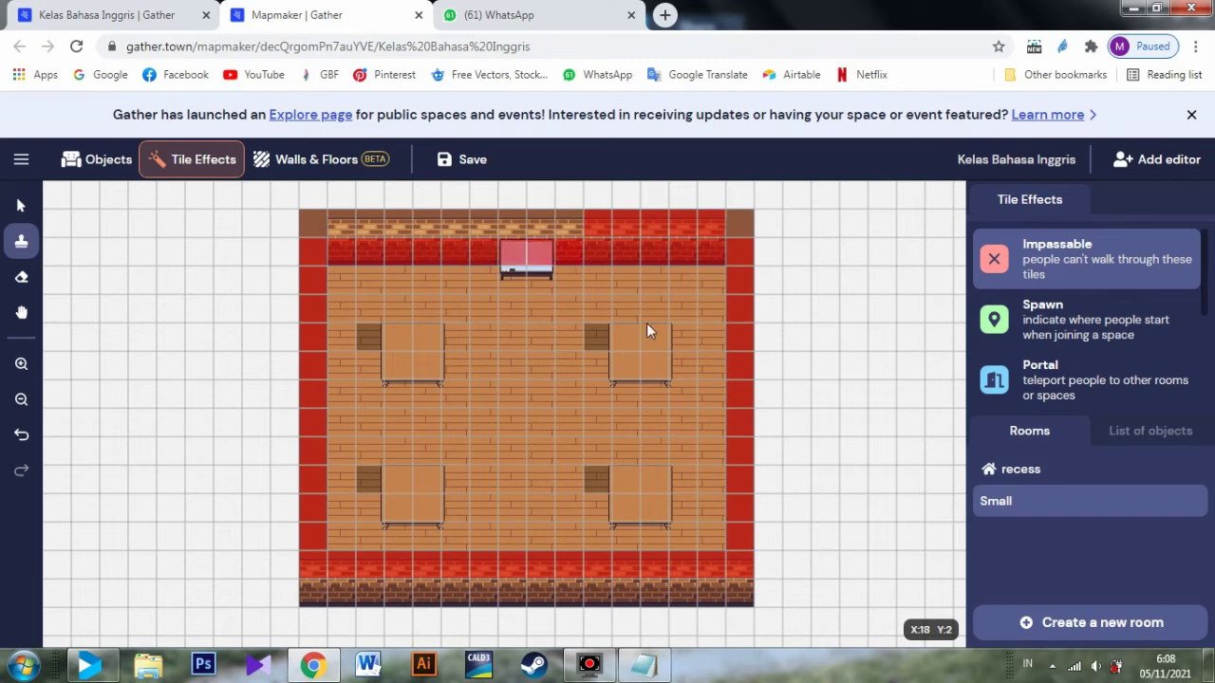
- Mark the tiles covered by each of the four tables as Impassable
{"action": "mouse_move", "coordinate": [634, 344]}
{"action": "left_mouse_down"}
{"action": "mouse_move", "coordinate": [632, 365]}
{"action": "mouse_move", "coordinate": [661, 355]}
{"action": "left_mouse_up"}
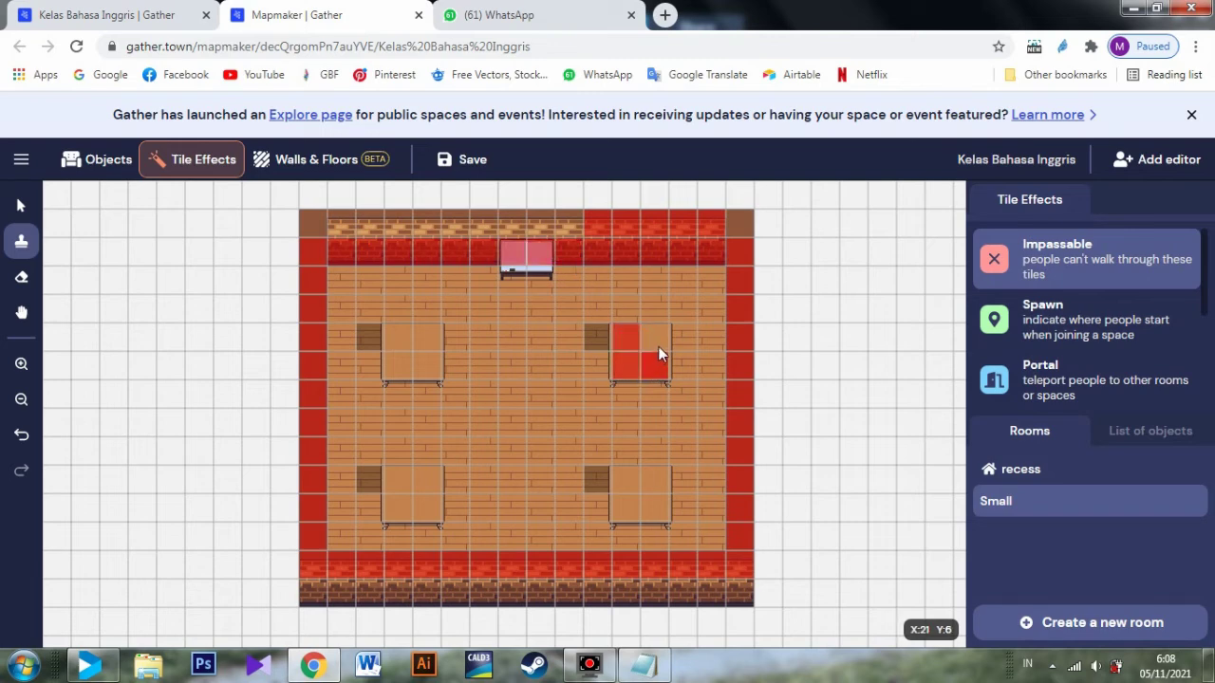
{"action": "mouse_move", "coordinate": [651, 480]}
{"action": "left_mouse_down"}
{"action": "mouse_move", "coordinate": [632, 488]}
{"action": "mouse_move", "coordinate": [650, 514]}
{"action": "left_mouse_up"}
{"action": "mouse_move", "coordinate": [404, 480]}
{"action": "left_mouse_down"}
{"action": "mouse_move", "coordinate": [415, 480]}
{"action": "mouse_move", "coordinate": [401, 496]}
{"action": "mouse_move", "coordinate": [424, 510]}
{"action": "left_mouse_up"}
{"action": "left_click", "coordinate": [433, 340]}
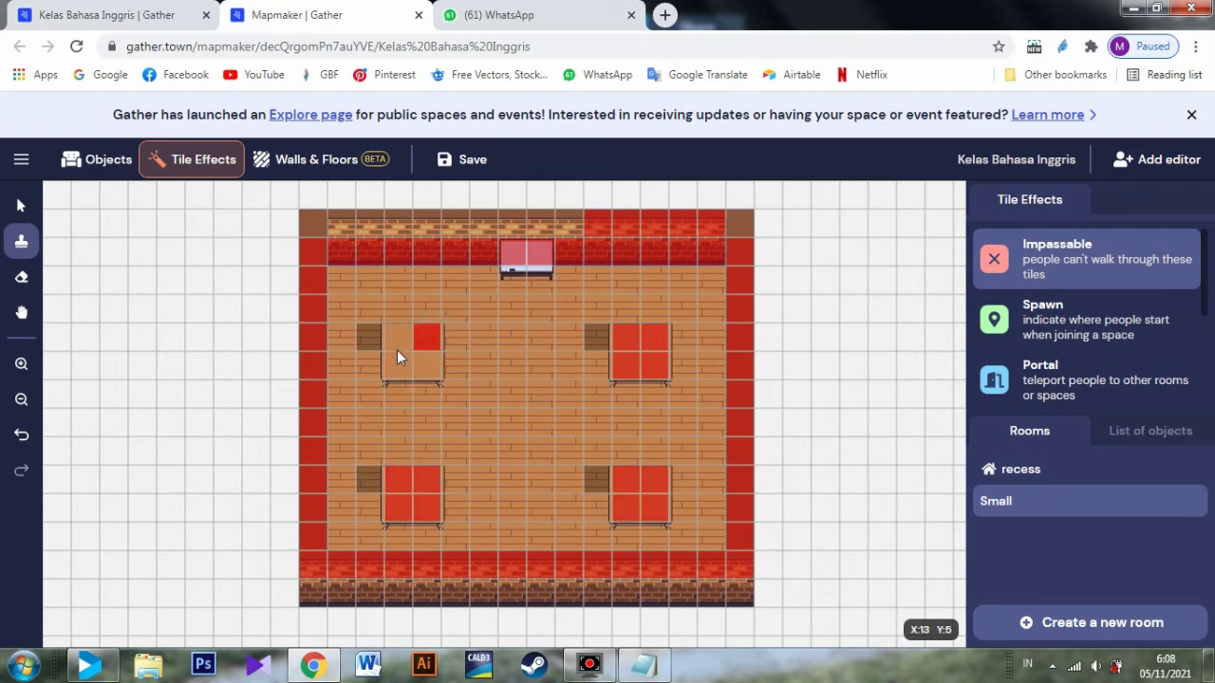
{"action": "mouse_move", "coordinate": [397, 356]}
{"action": "left_mouse_down"}
{"action": "mouse_move", "coordinate": [411, 374]}
{"action": "mouse_move", "coordinate": [424, 365]}
{"action": "left_mouse_up"}
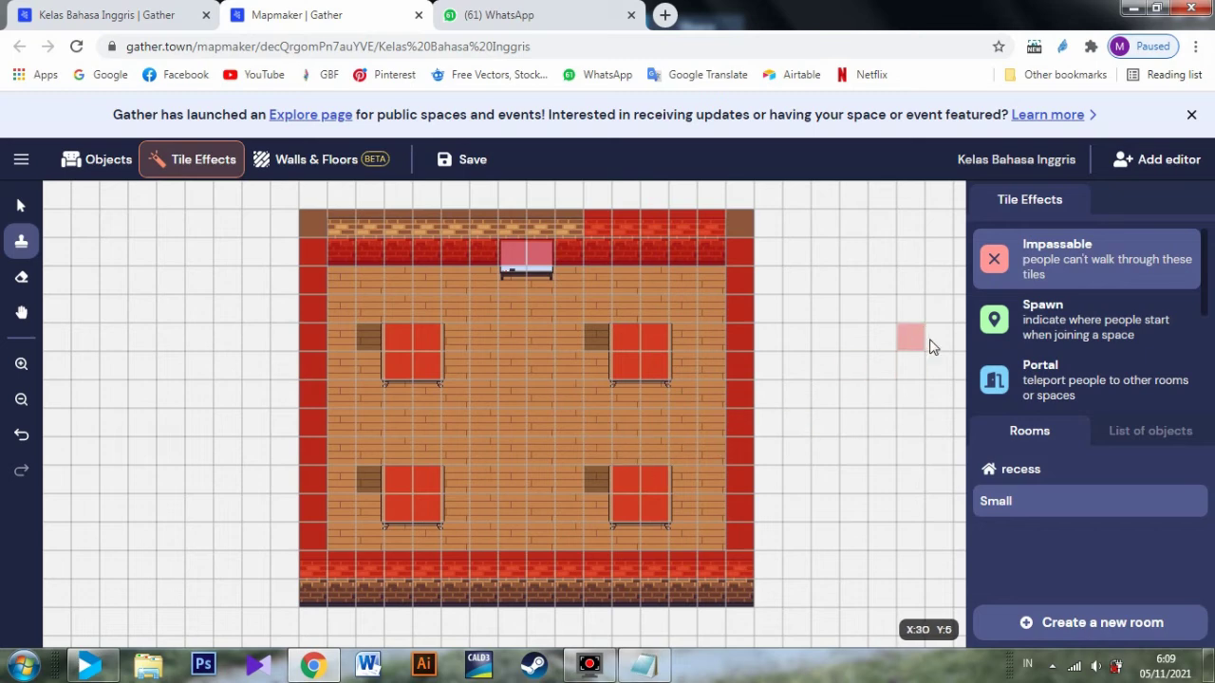
- Stamp a block of Spawn tiles, four wide and two high, between the two lower tables along the lower wall
{"action": "left_click", "coordinate": [1061, 316]}
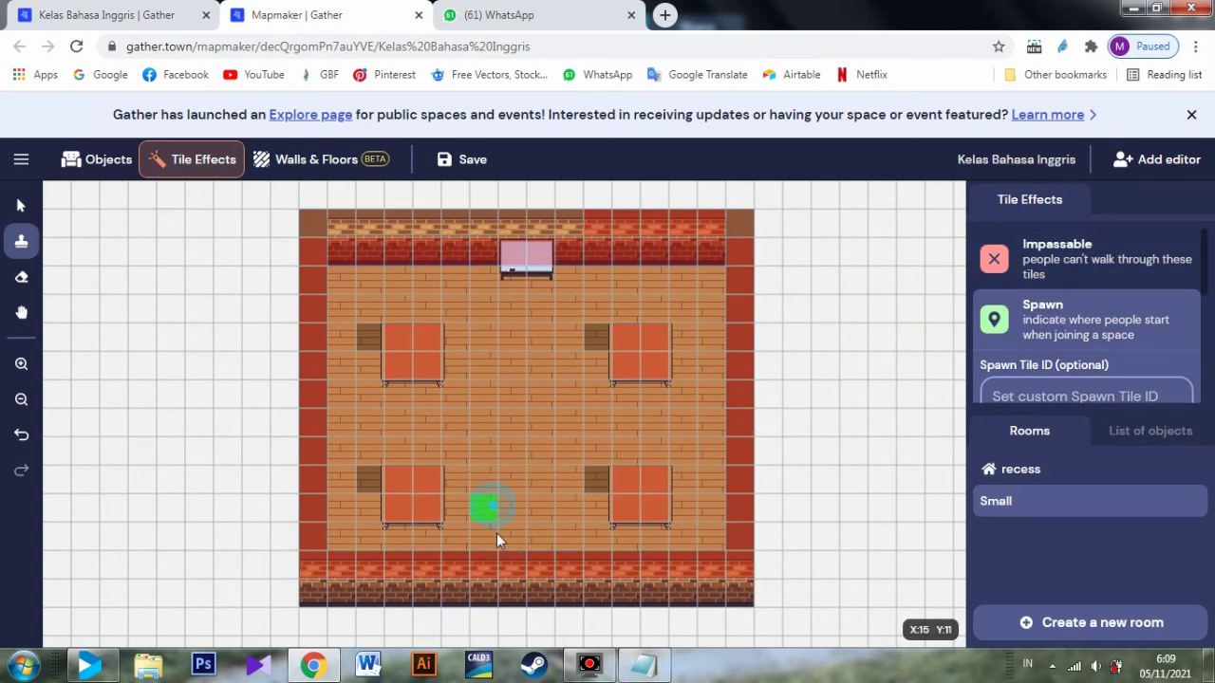
{"action": "mouse_move", "coordinate": [496, 534]}
{"action": "left_mouse_down"}
{"action": "mouse_move", "coordinate": [563, 542]}
{"action": "mouse_move", "coordinate": [564, 511]}
{"action": "mouse_move", "coordinate": [517, 512]}
{"action": "left_mouse_up"}
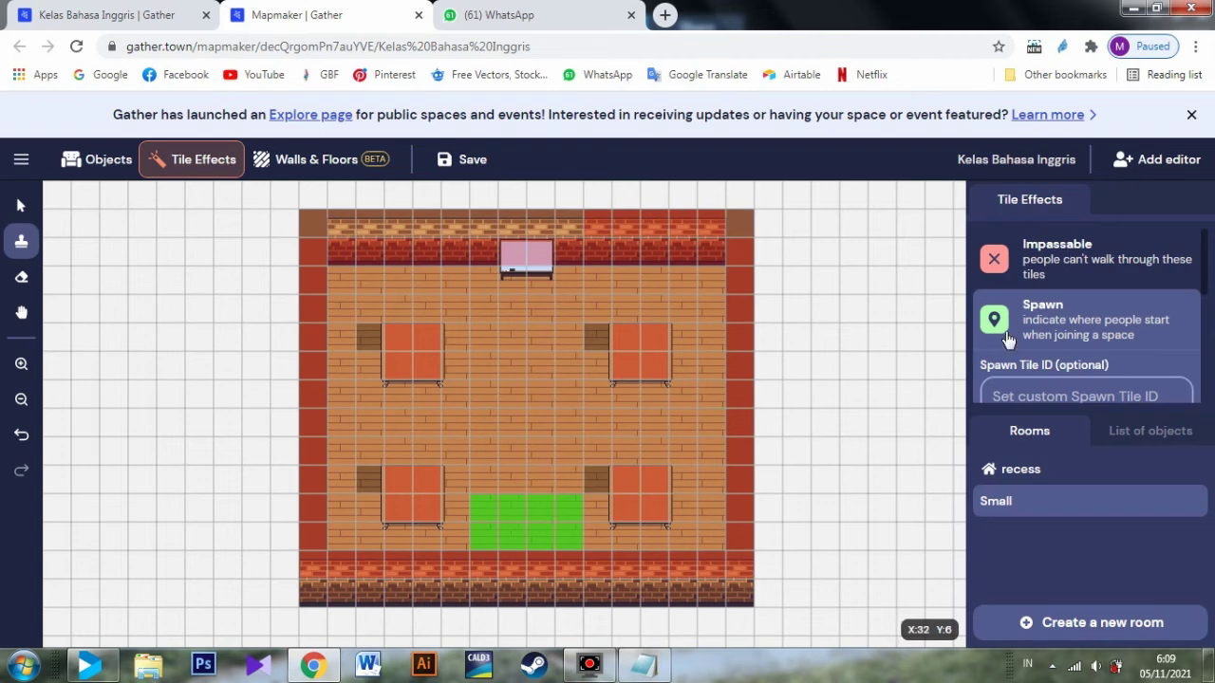
- Look through the available tile effects, including Portal, Private Area and Spotlight, and choose Portal
{"action": "scroll", "coordinate": [1050, 323], "scroll_direction": "down", "scroll_amount": 3}
{"action": "scroll", "coordinate": [1050, 323], "scroll_direction": "up", "scroll_amount": 2}
{"action": "scroll", "coordinate": [1051, 323], "scroll_direction": "down", "scroll_amount": 4}
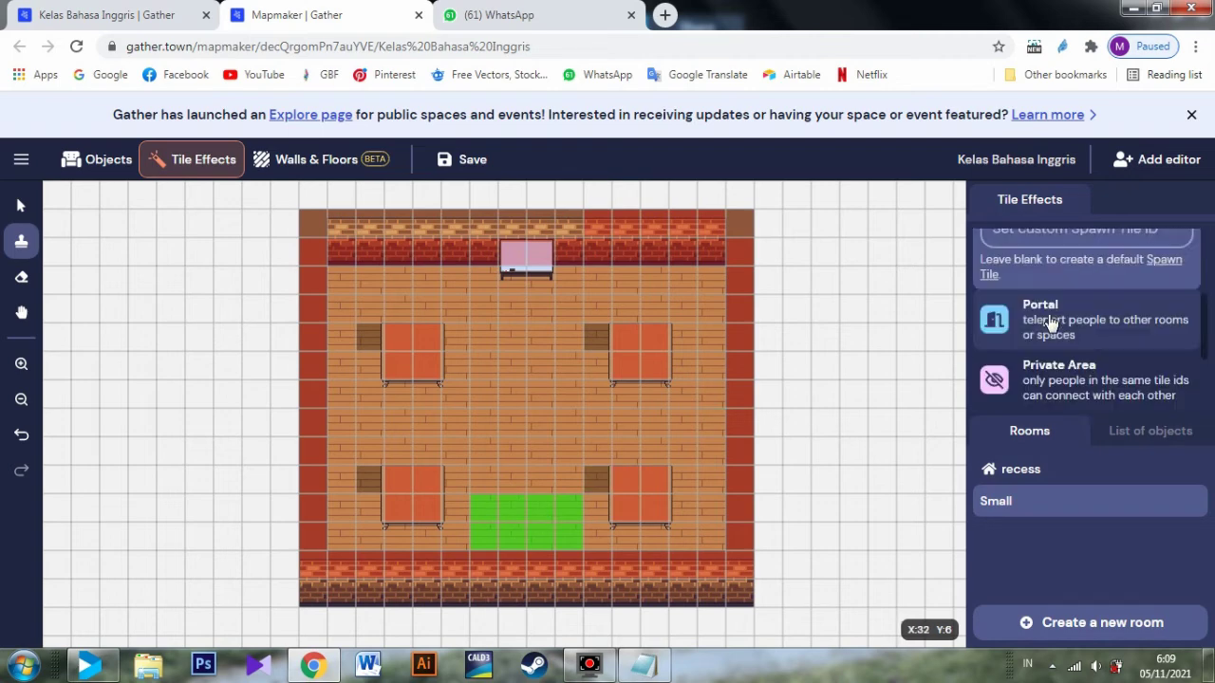
{"action": "scroll", "coordinate": [1051, 322], "scroll_direction": "up", "scroll_amount": 2}
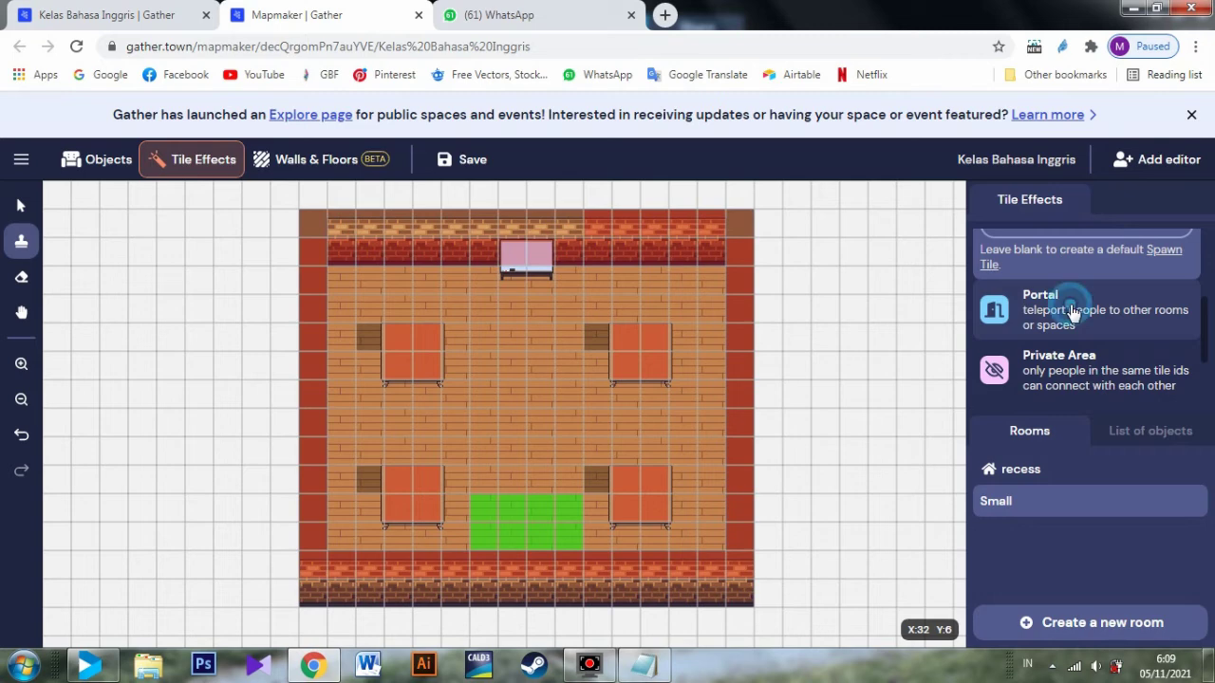
{"action": "scroll", "coordinate": [1073, 313], "scroll_direction": "down", "scroll_amount": 1}
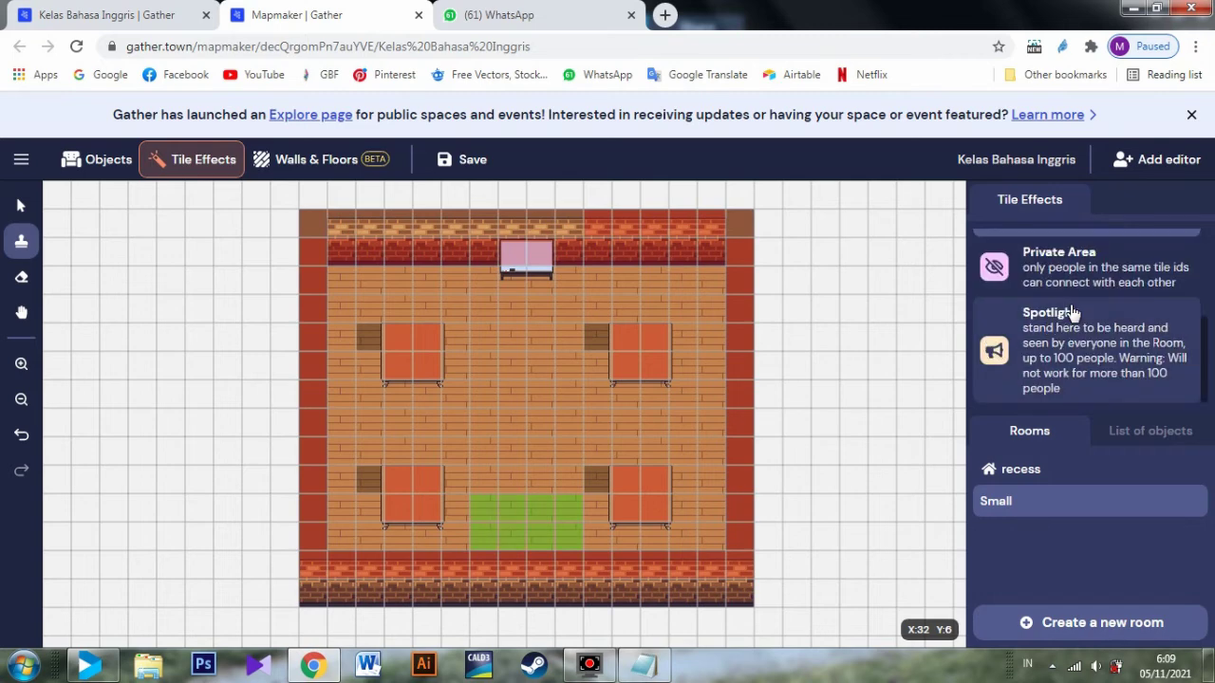
{"action": "scroll", "coordinate": [1120, 251], "scroll_direction": "up", "scroll_amount": 2}
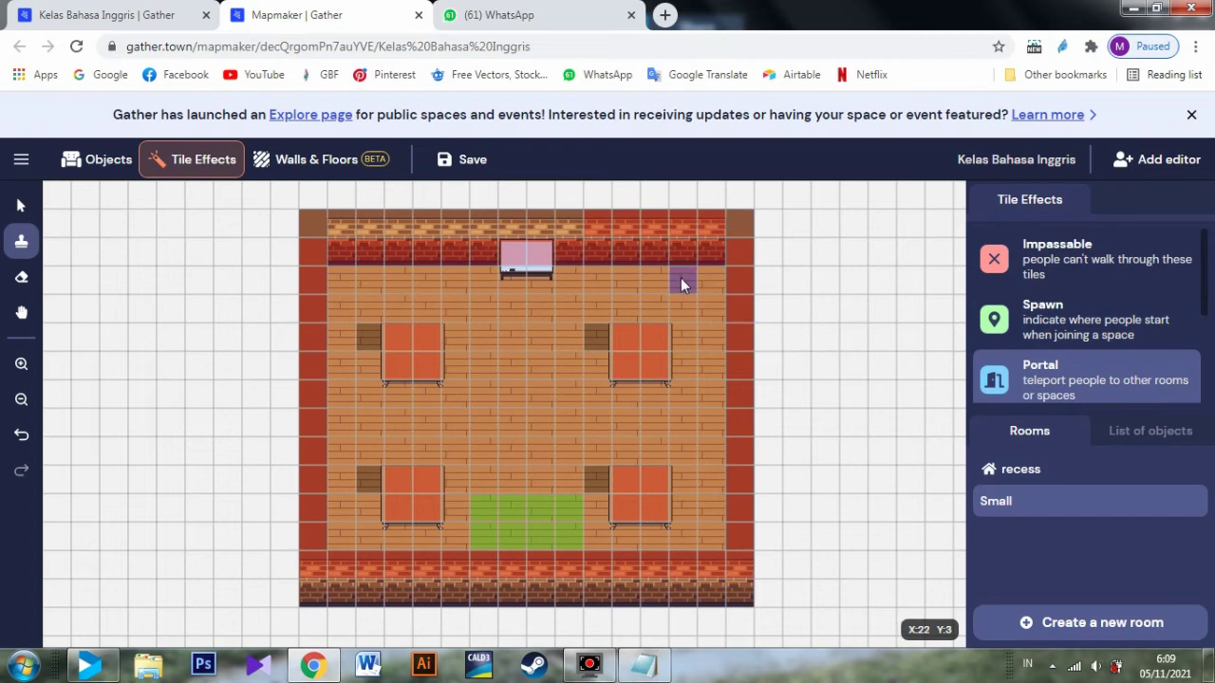
- Erase the one-tile-wide brick wall section near the right end of the Small room's upper wall to make a doorway
{"action": "left_click", "coordinate": [307, 168]}
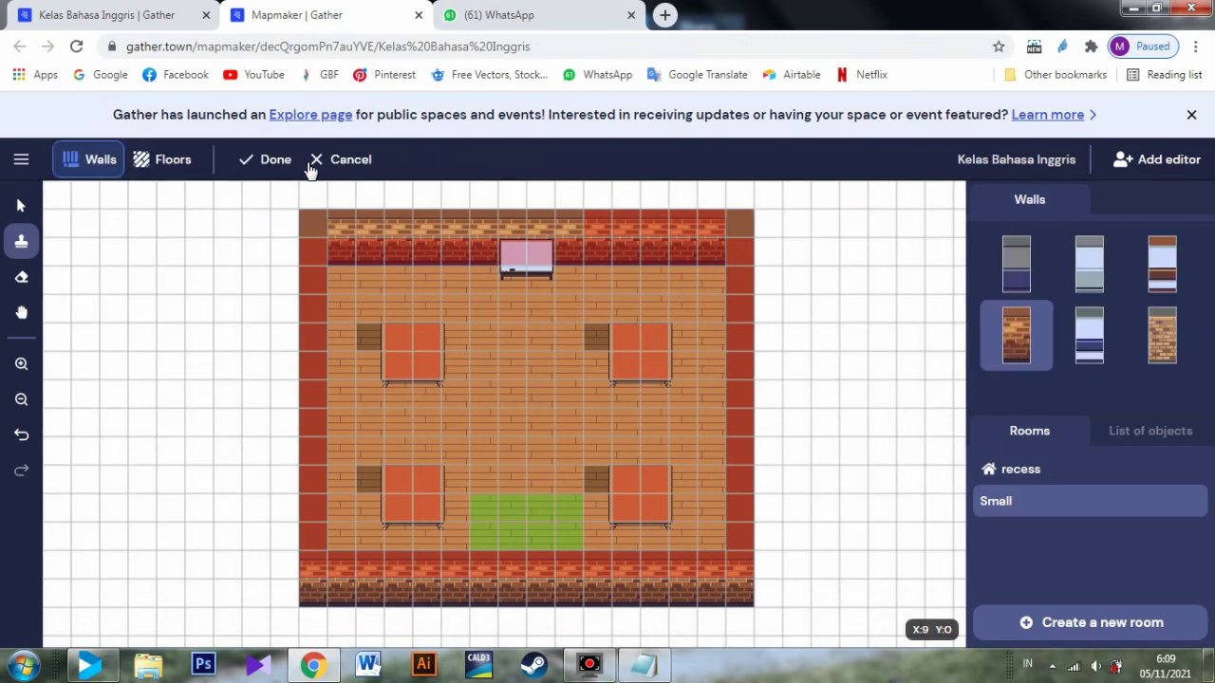
{"action": "left_click", "coordinate": [29, 280]}
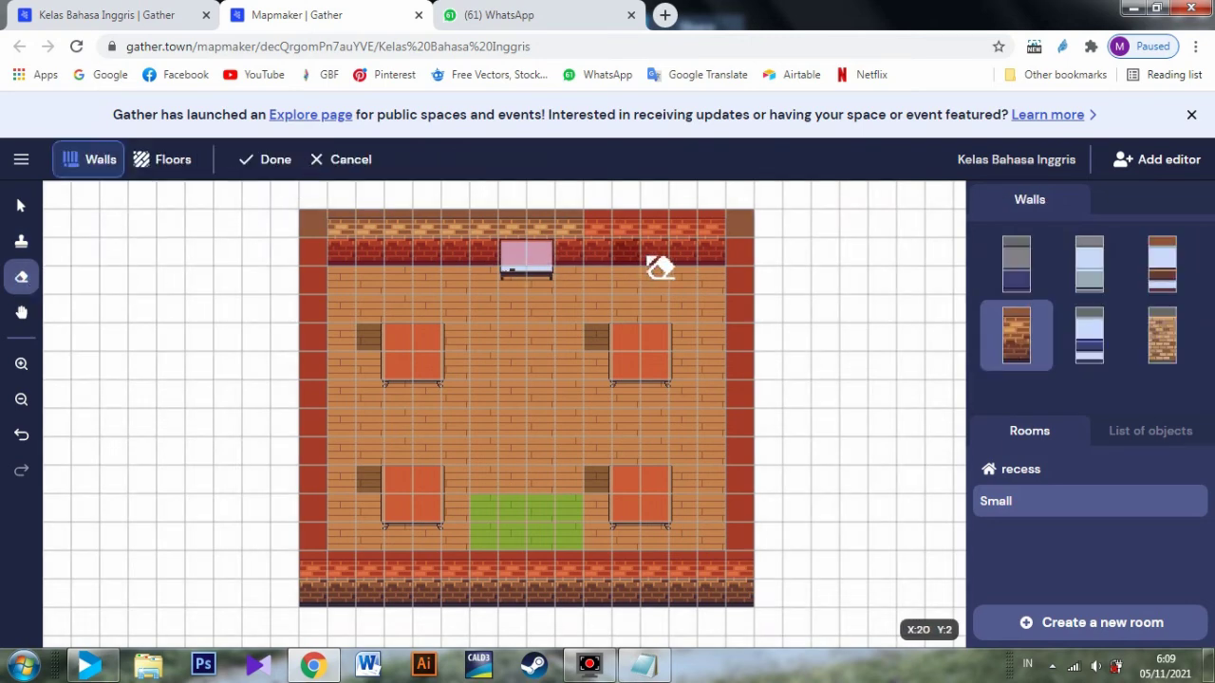
{"action": "left_click", "coordinate": [677, 250]}
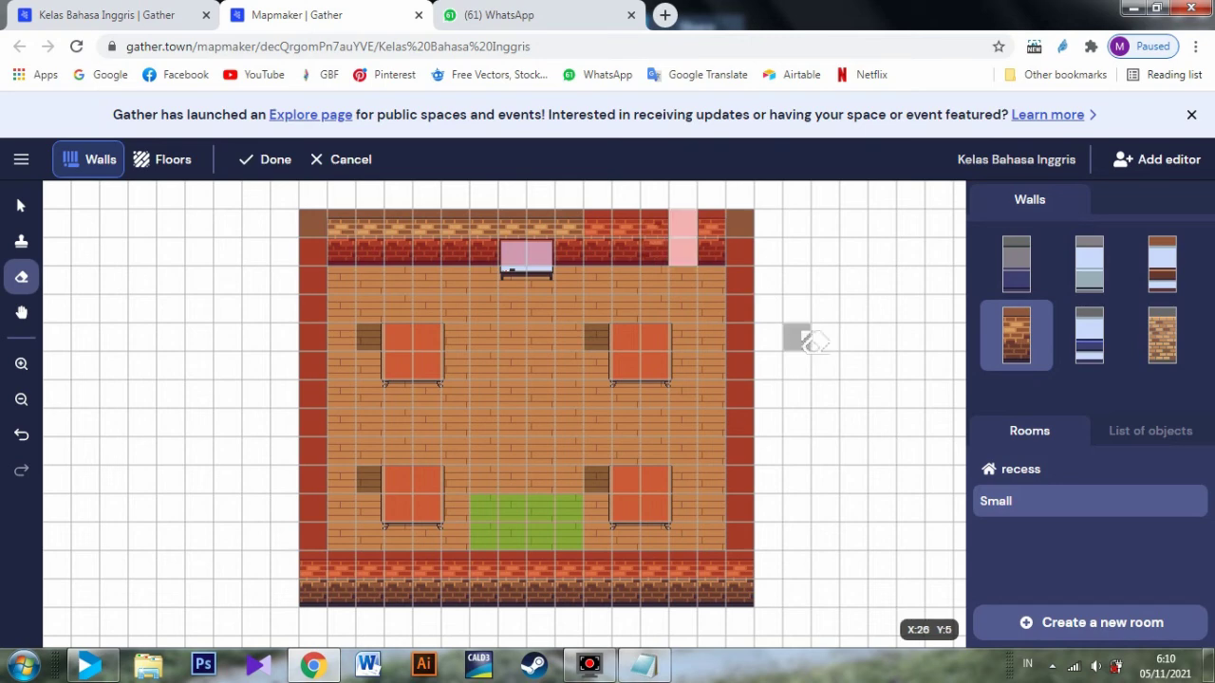
- Lay a light wood floor tile in the lower half of the doorway gap and finish editing walls and floors
{"action": "left_click", "coordinate": [152, 159]}
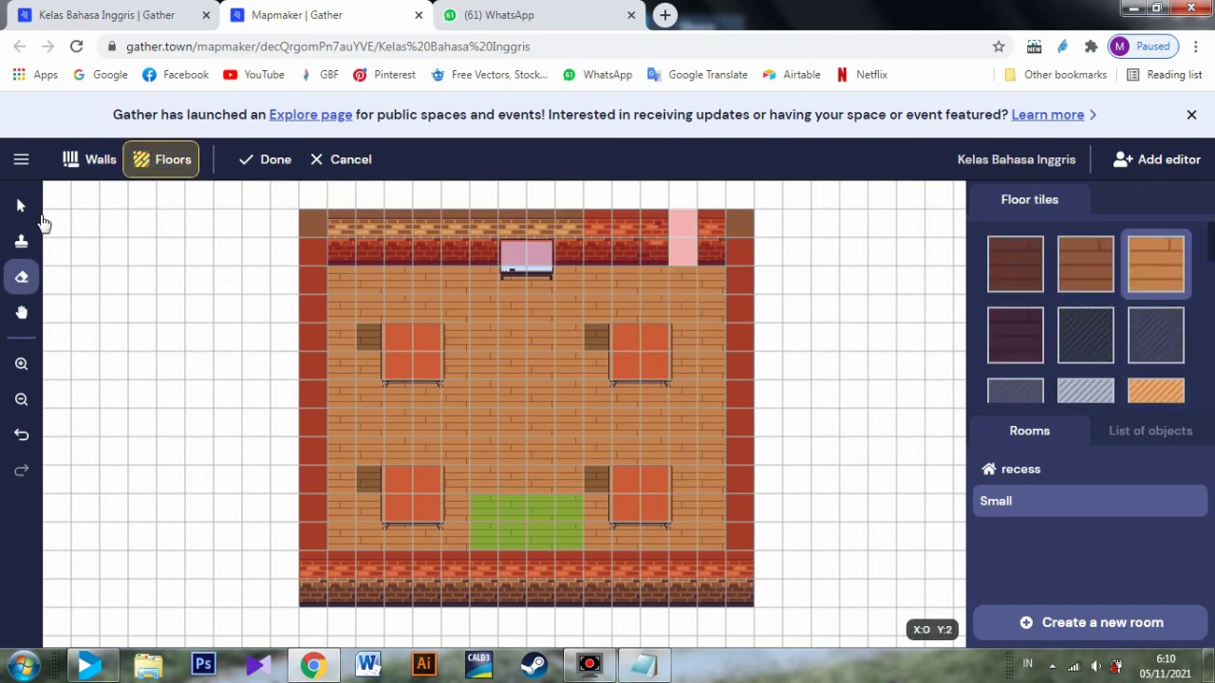
{"action": "left_click", "coordinate": [21, 242]}
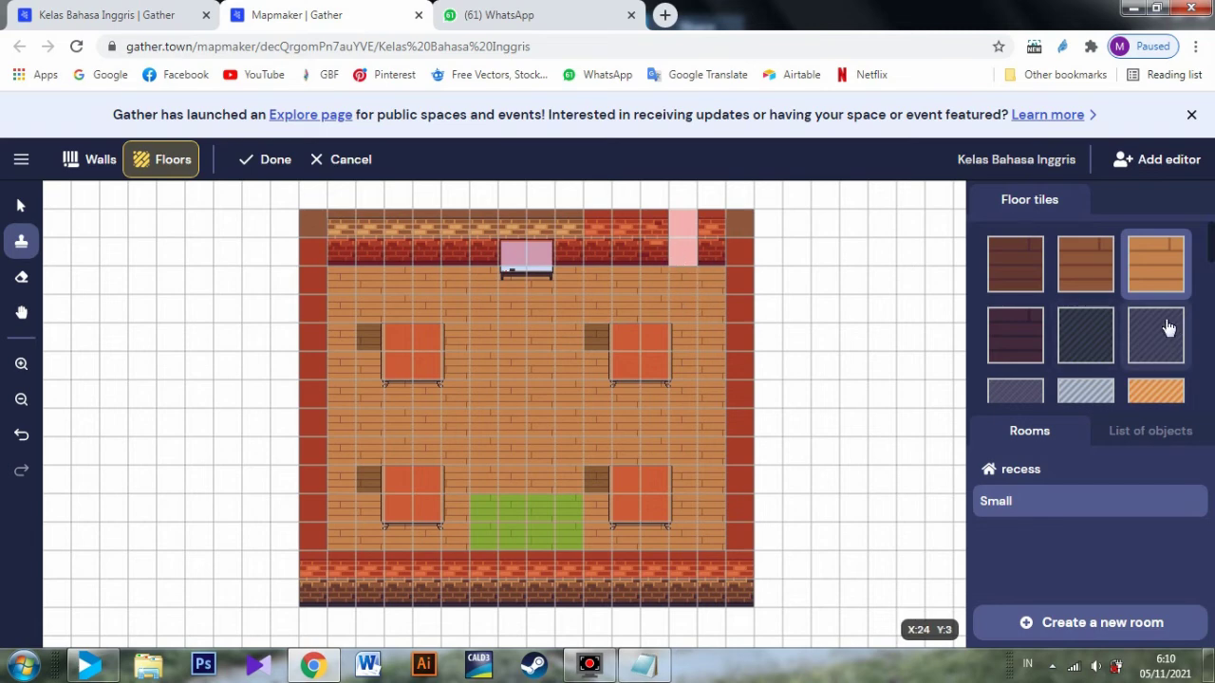
{"action": "left_click", "coordinate": [680, 251]}
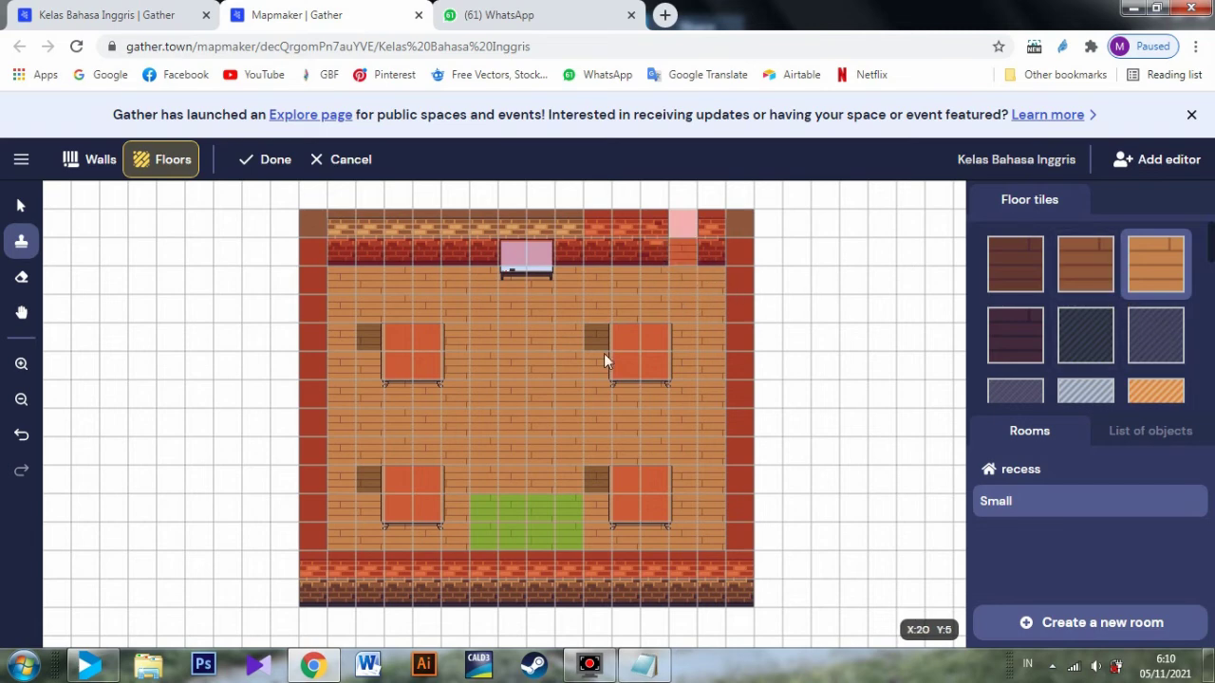
{"action": "left_click", "coordinate": [21, 277]}
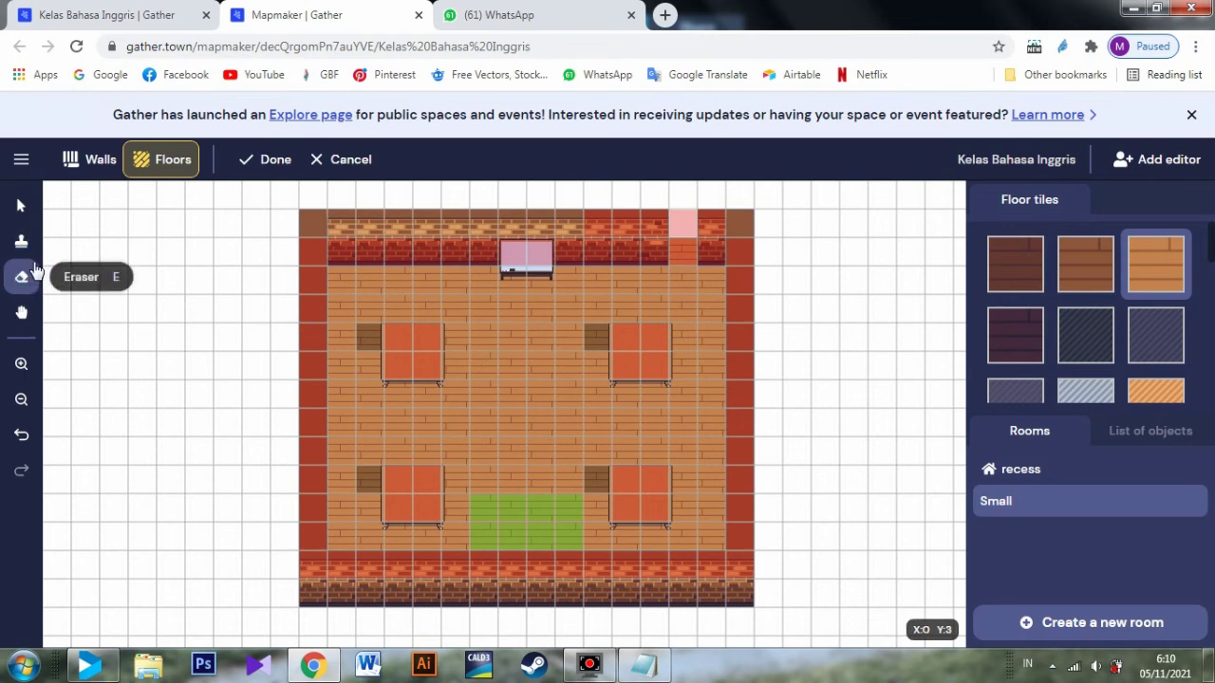
{"action": "left_click", "coordinate": [243, 160]}
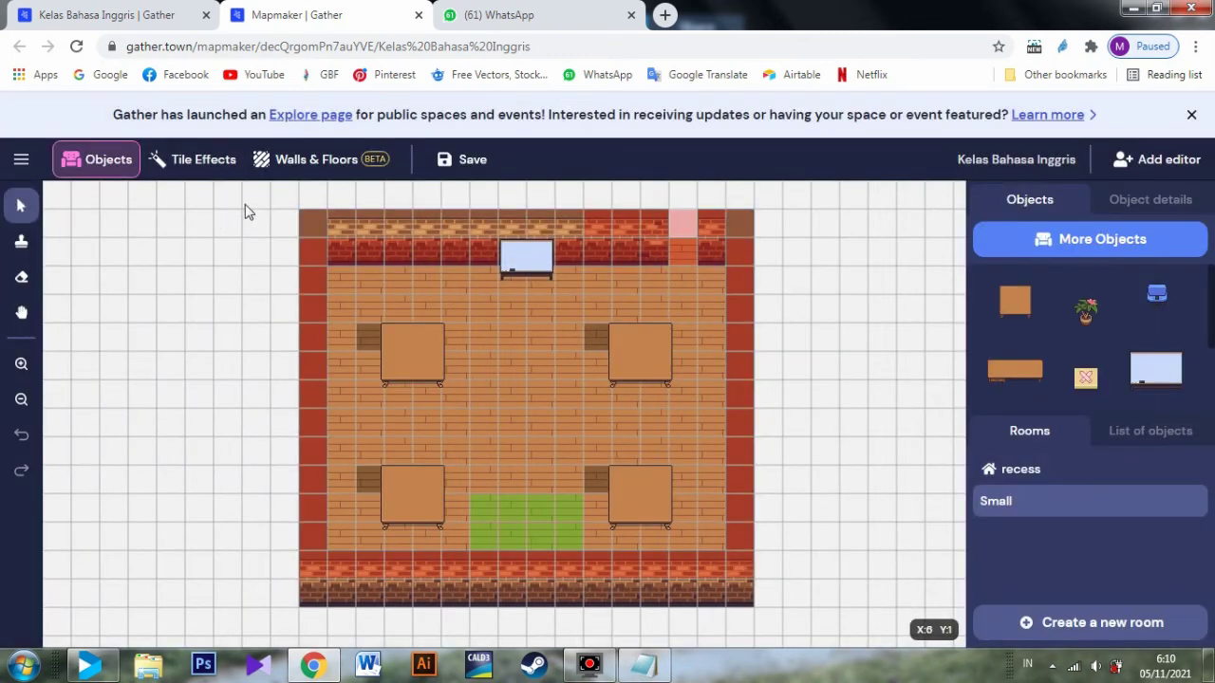
- Erase the Impassable effect from the doorway's wood floor tile
{"action": "left_click", "coordinate": [203, 161]}
{"action": "left_click", "coordinate": [21, 277]}
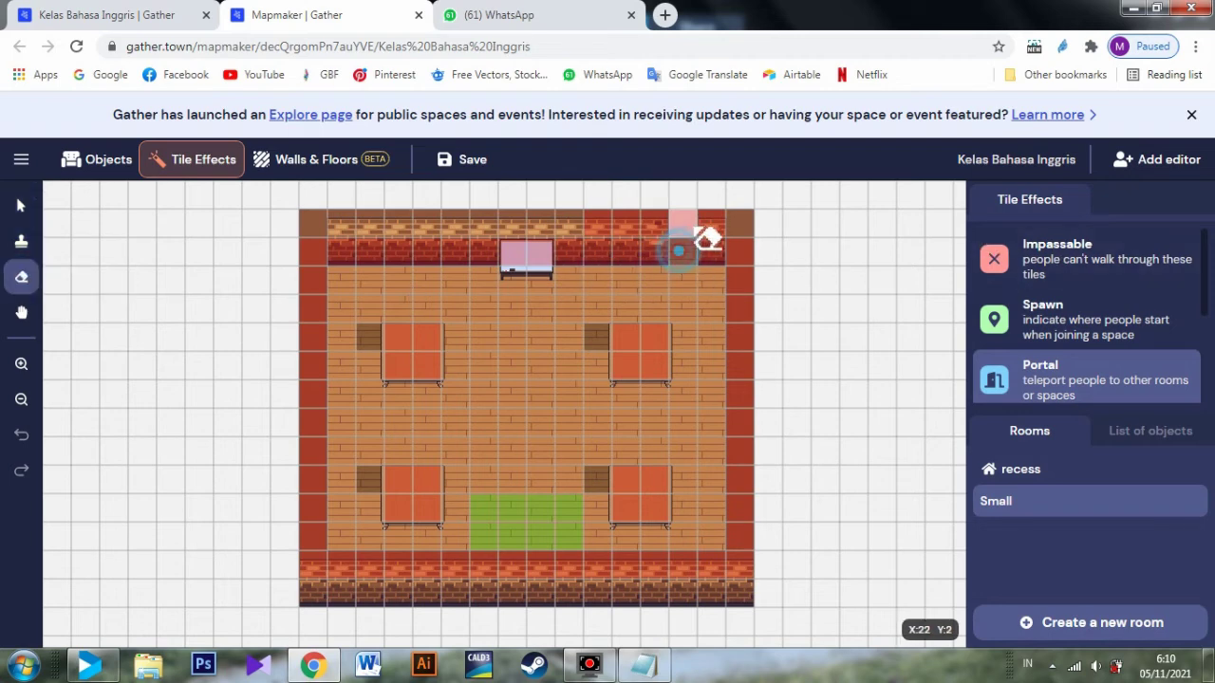
{"action": "left_click", "coordinate": [1033, 259]}
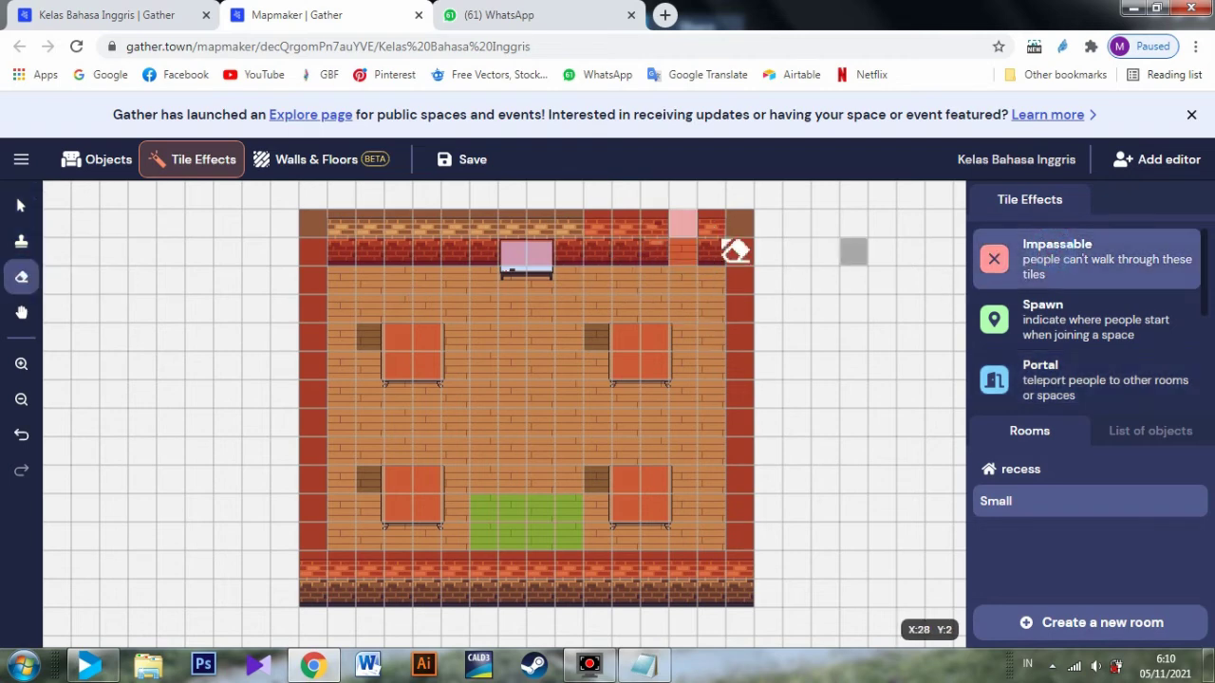
{"action": "left_click", "coordinate": [675, 244]}
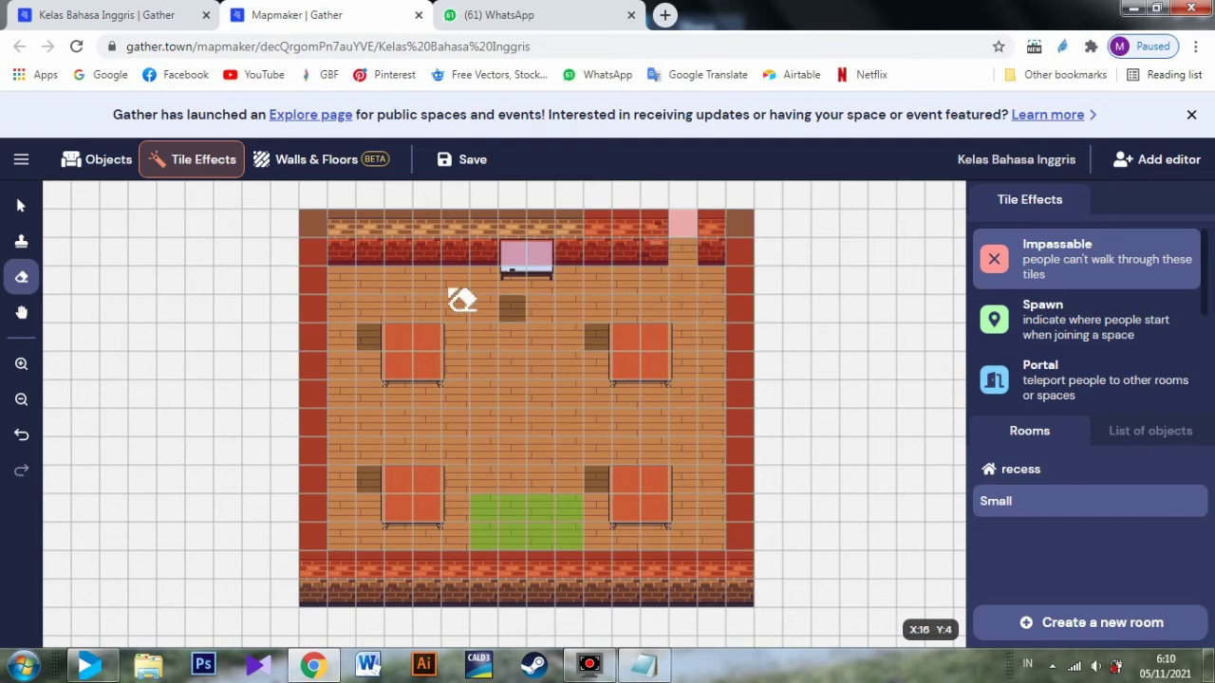
- Stamp a Portal to a room on the doorway tile, with its destination on the path at the recess room's lower edge
{"action": "left_click", "coordinate": [21, 243]}
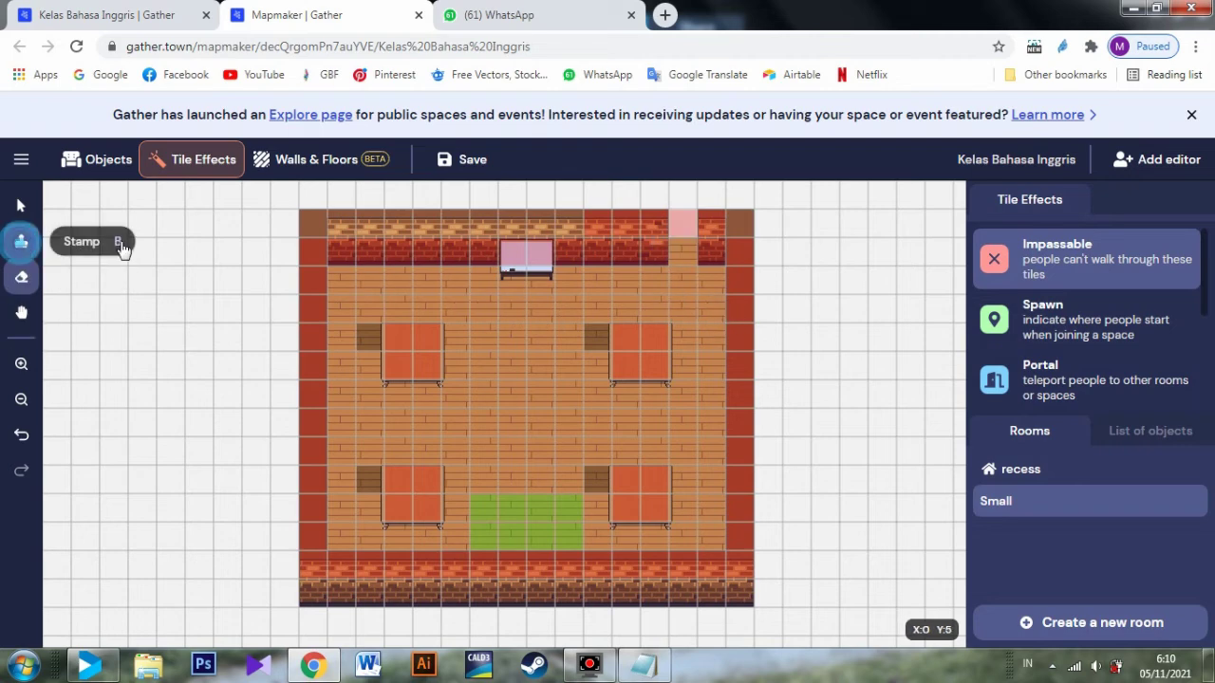
{"action": "left_click", "coordinate": [1072, 368]}
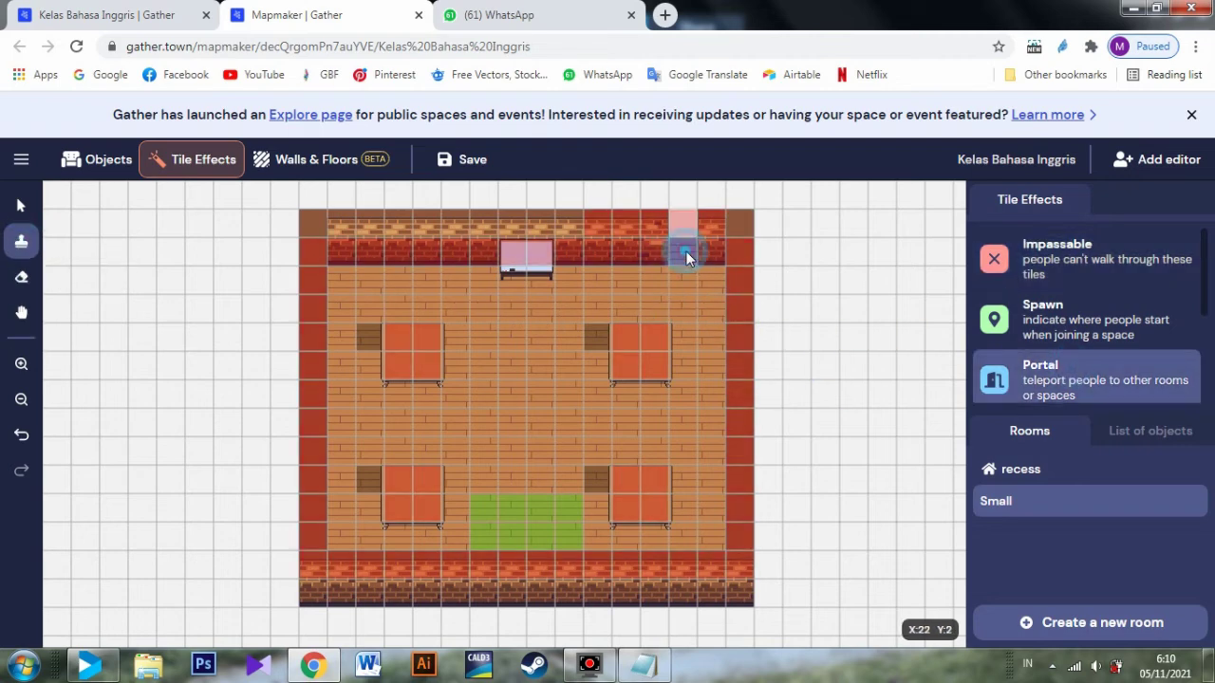
{"action": "left_click", "coordinate": [683, 251]}
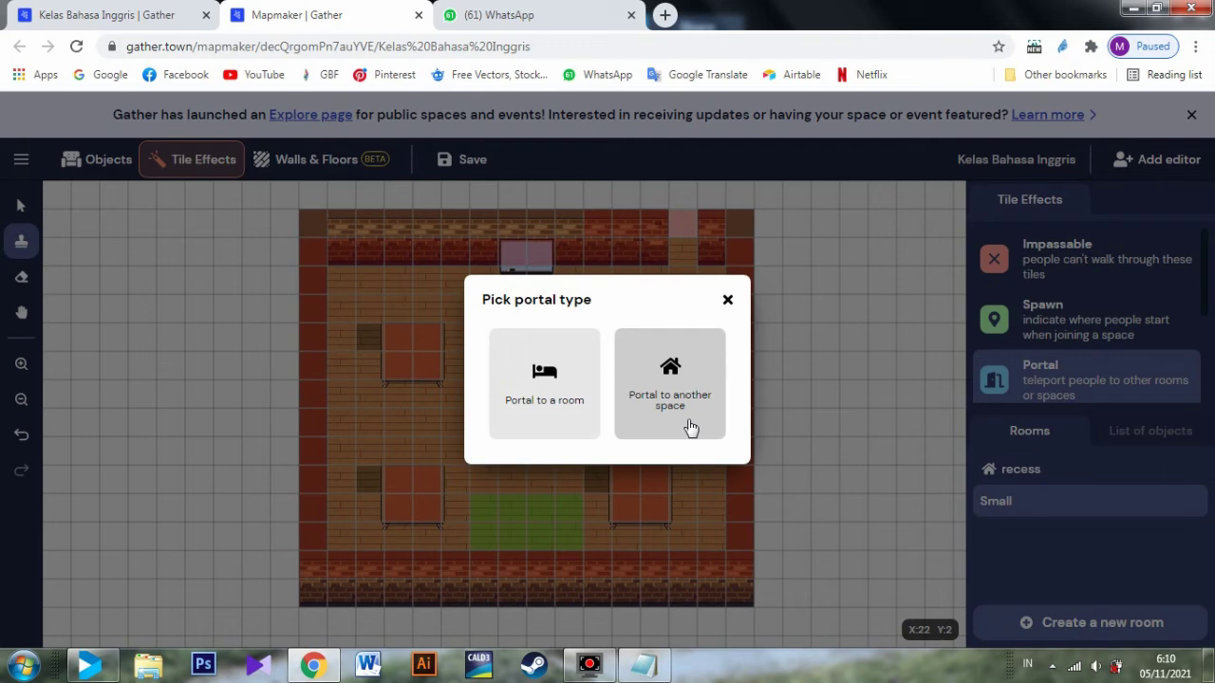
{"action": "left_click", "coordinate": [573, 391]}
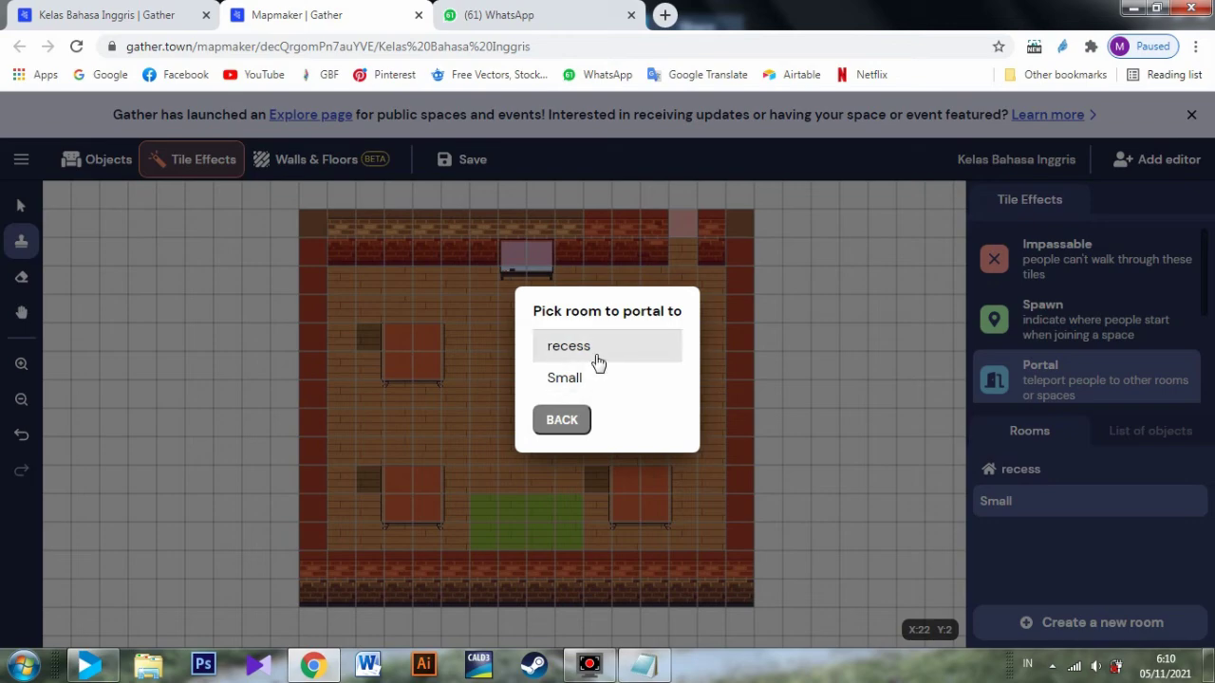
{"action": "left_click", "coordinate": [597, 349]}
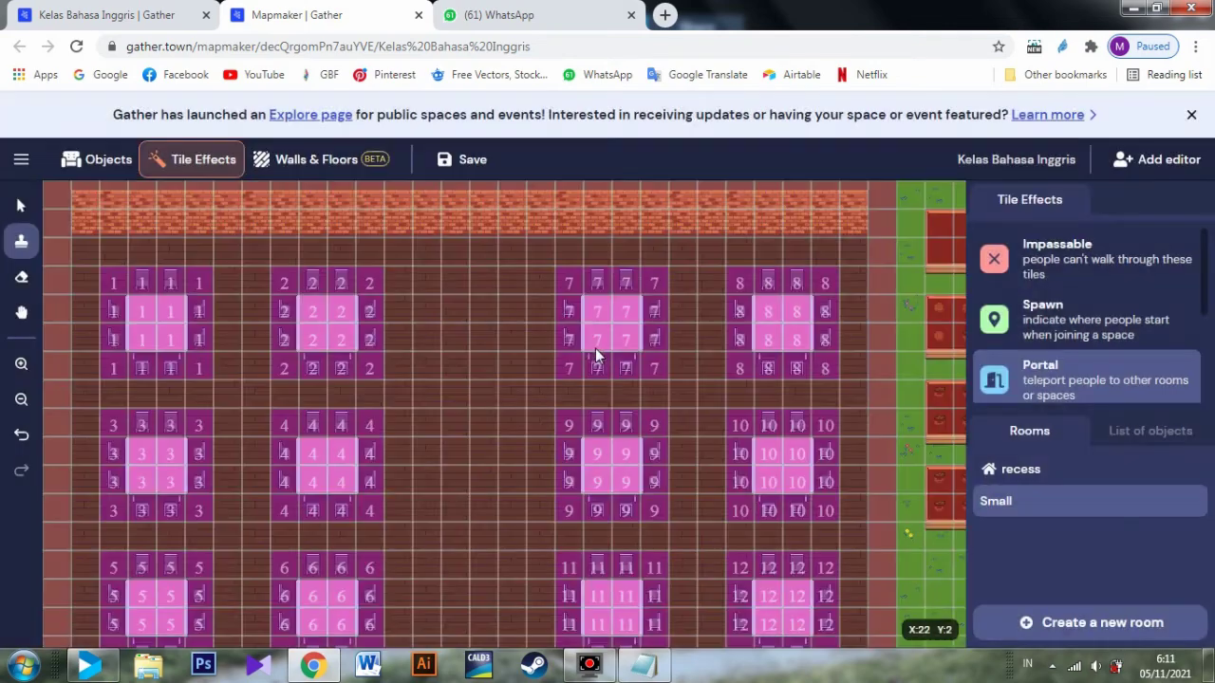
{"action": "scroll", "coordinate": [763, 362], "scroll_direction": "down", "scroll_amount": 20}
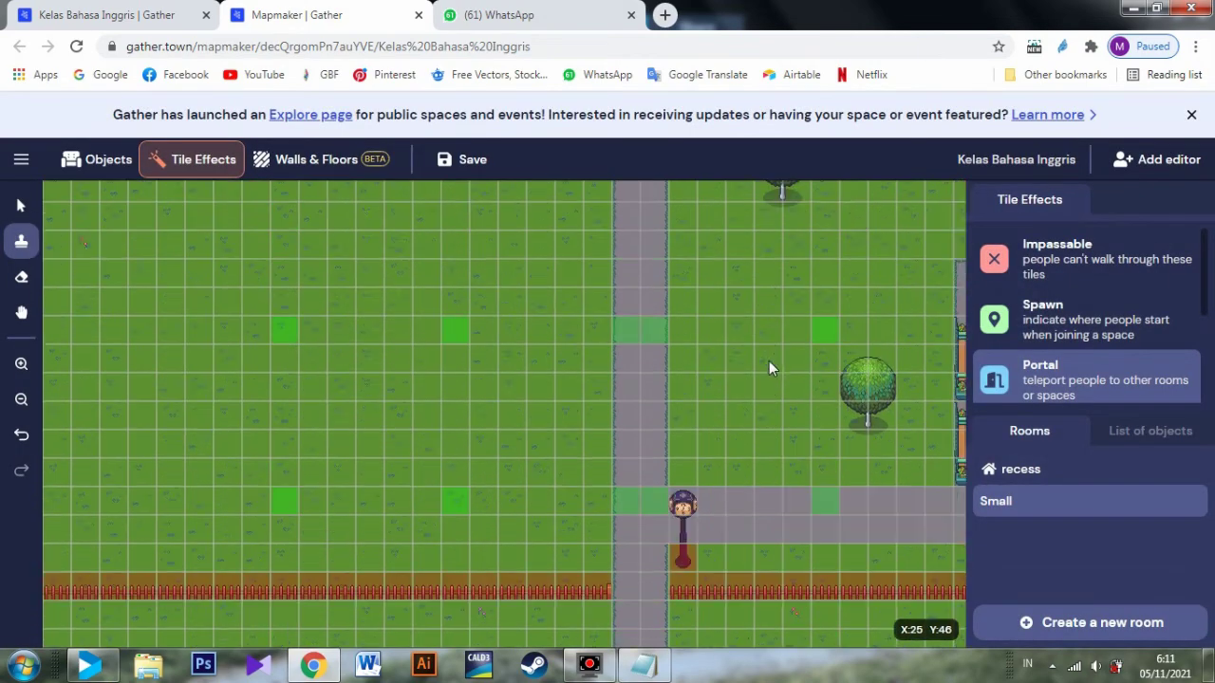
{"action": "scroll", "coordinate": [707, 399], "scroll_direction": "up", "scroll_amount": 1}
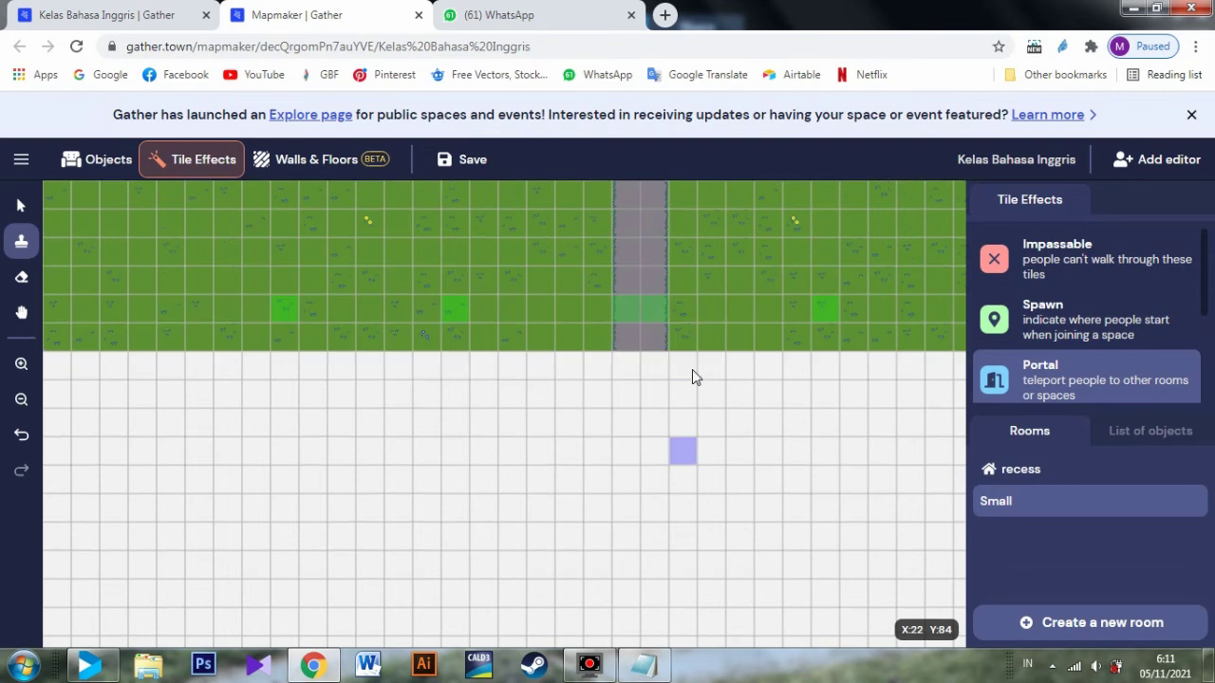
{"action": "left_click", "coordinate": [633, 337]}
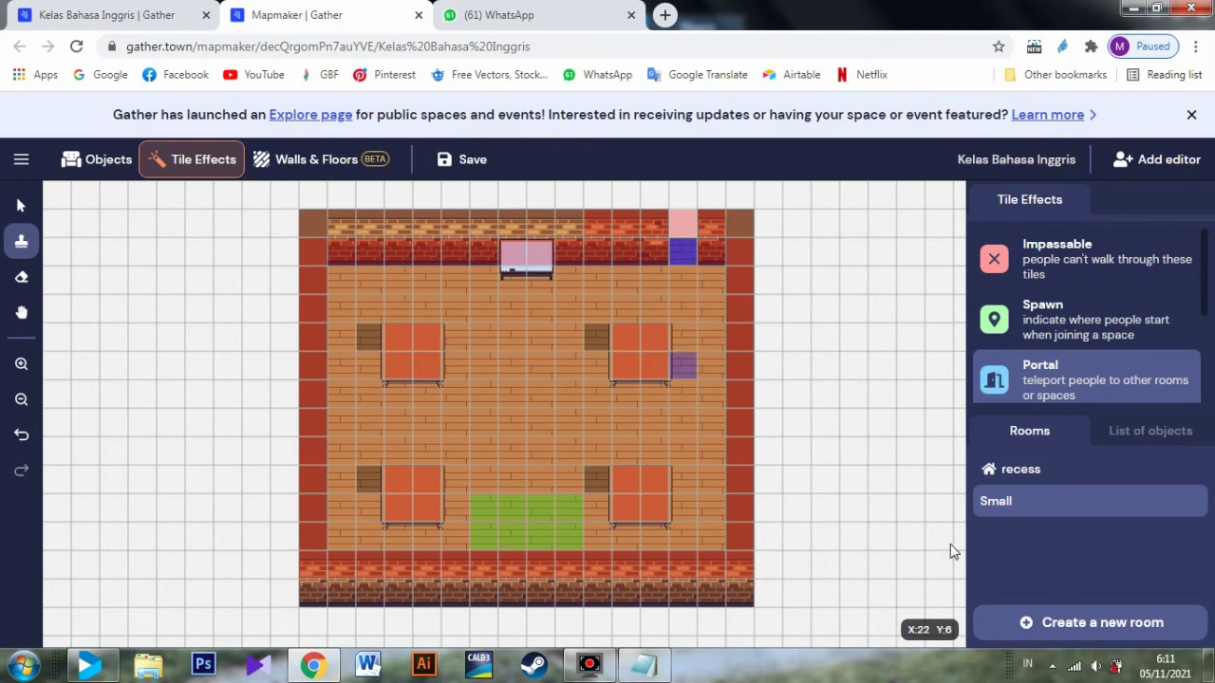
- Inspect the lower end of the path in the recess room, and return to the Small room
{"action": "left_click", "coordinate": [1087, 481]}
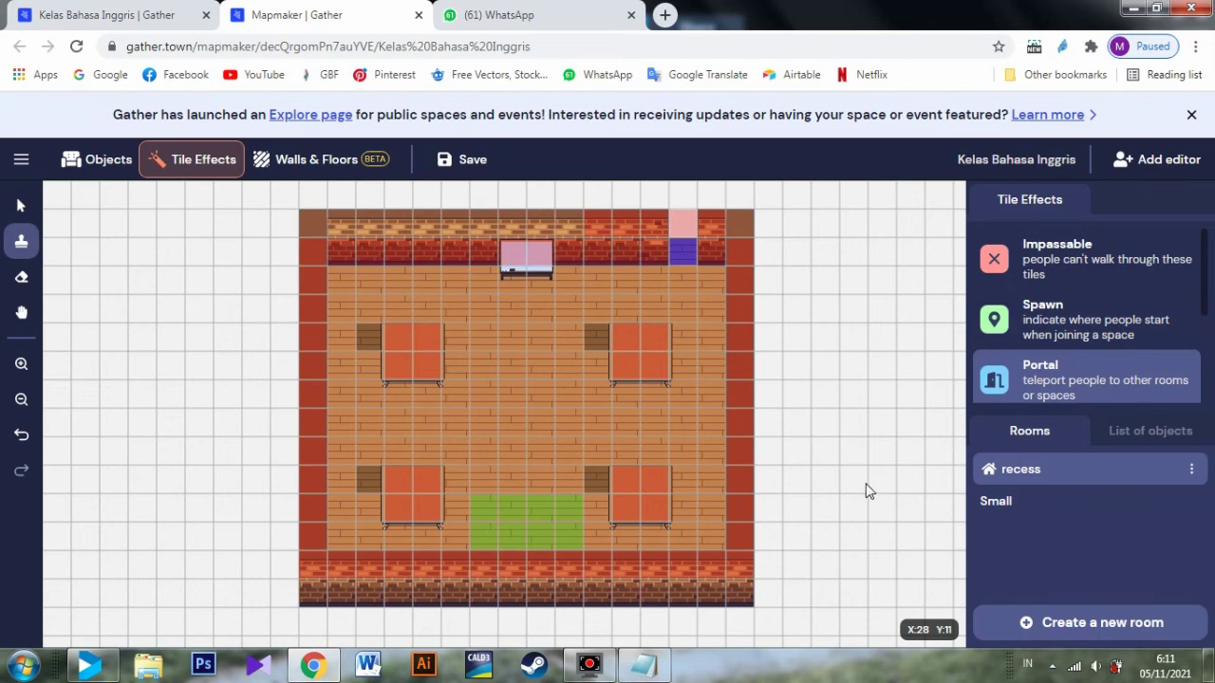
{"action": "scroll", "coordinate": [864, 481], "scroll_direction": "down", "scroll_amount": 10}
{"action": "scroll", "coordinate": [752, 530], "scroll_direction": "down", "scroll_amount": 12}
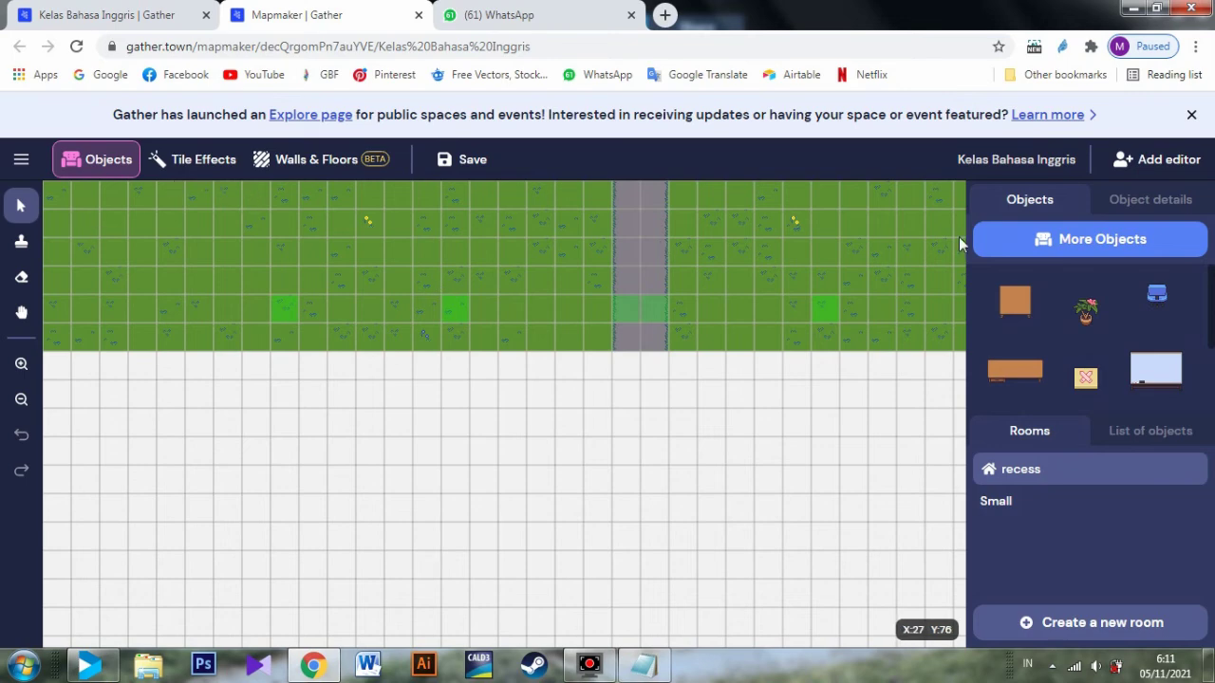
{"action": "left_click", "coordinate": [1013, 499]}
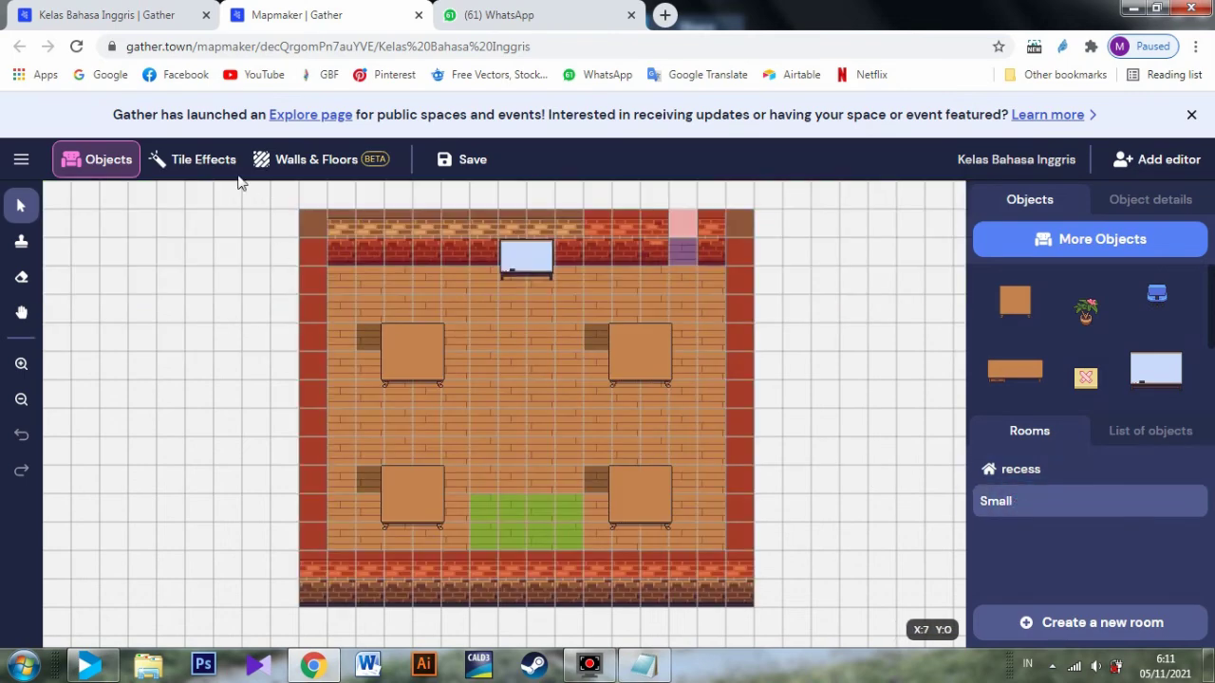
- Stamp Private Area tiles with Area ID 1 in a one-tile ring around the upper-right table
{"action": "left_click", "coordinate": [195, 160]}
{"action": "scroll", "coordinate": [1099, 344], "scroll_direction": "down", "scroll_amount": 3}
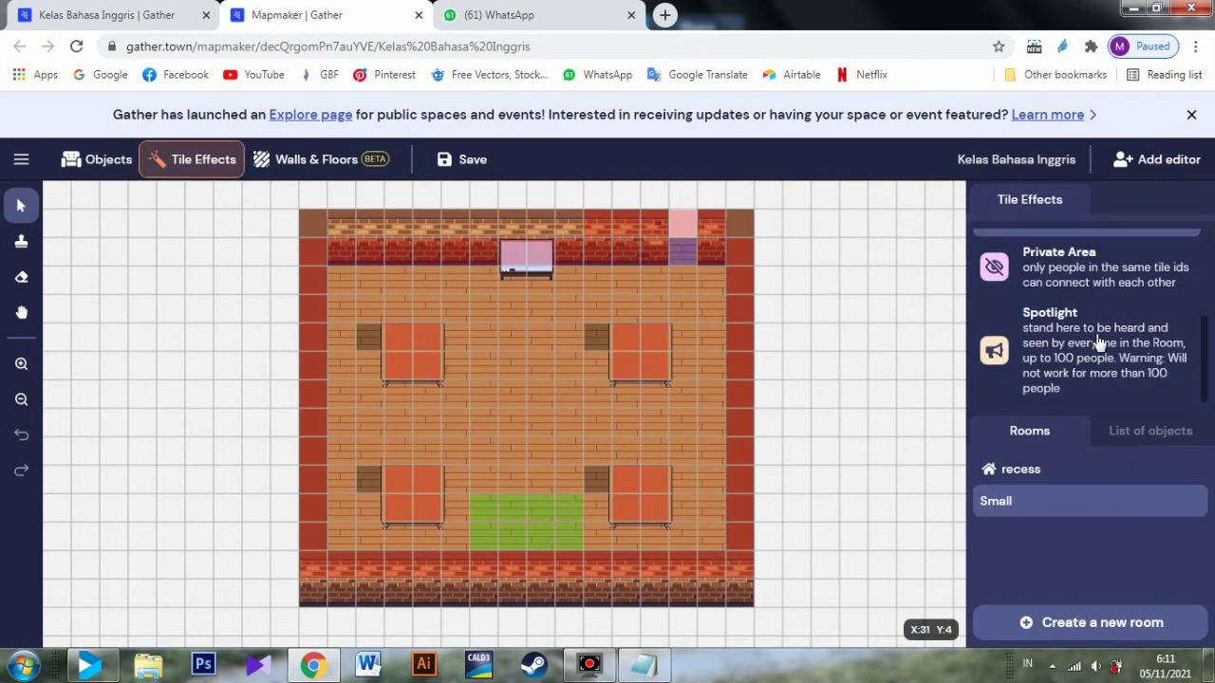
{"action": "left_click", "coordinate": [1123, 284]}
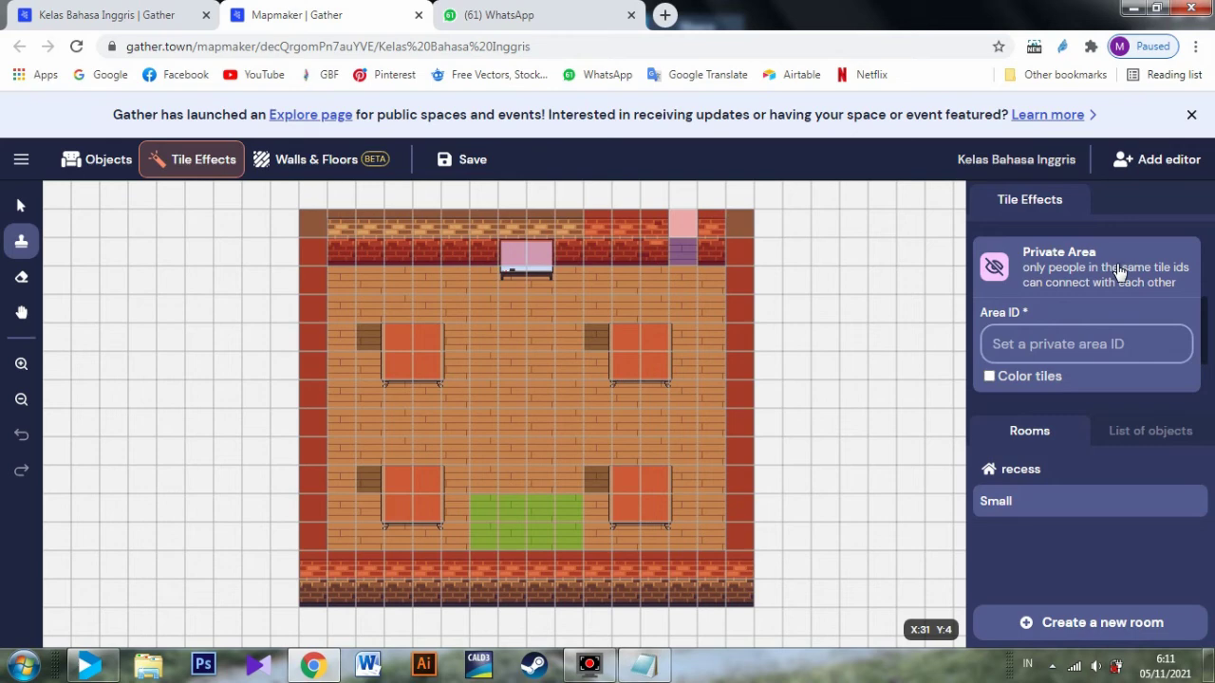
{"action": "scroll", "coordinate": [1119, 273], "scroll_direction": "down", "scroll_amount": 1}
{"action": "scroll", "coordinate": [1120, 273], "scroll_direction": "up", "scroll_amount": 1}
{"action": "scroll", "coordinate": [1078, 288], "scroll_direction": "down", "scroll_amount": 1}
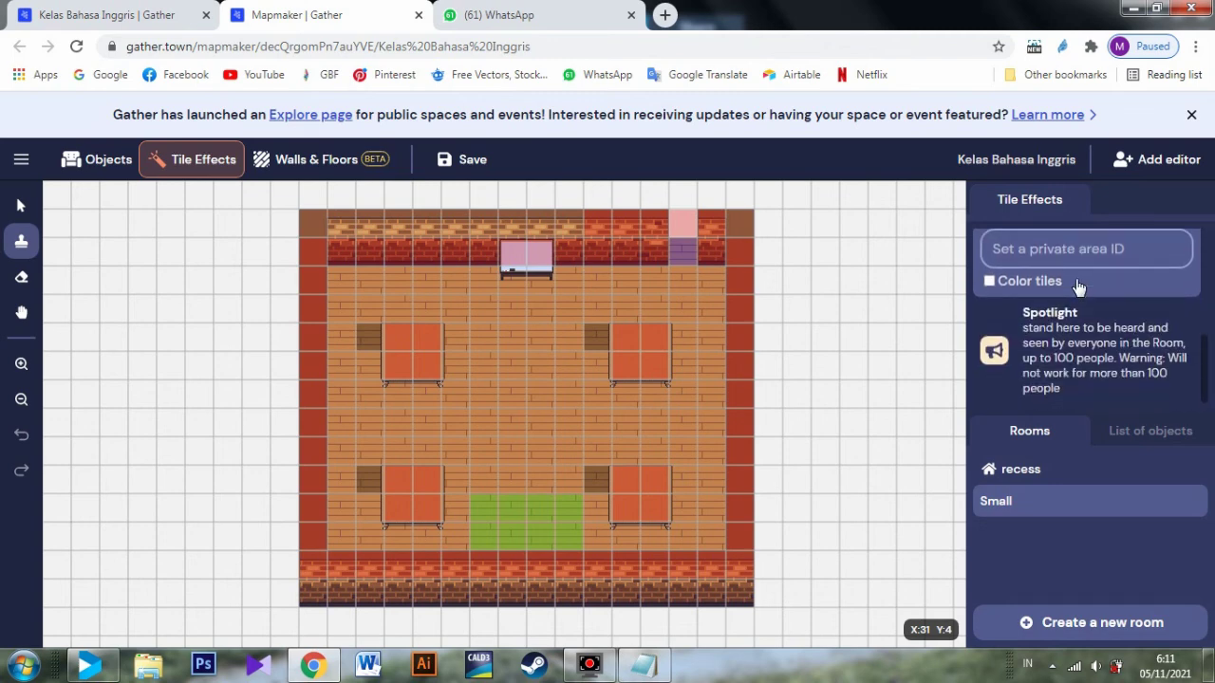
{"action": "scroll", "coordinate": [1078, 287], "scroll_direction": "up", "scroll_amount": 3}
{"action": "scroll", "coordinate": [1078, 287], "scroll_direction": "down", "scroll_amount": 2}
{"action": "scroll", "coordinate": [1078, 287], "scroll_direction": "up", "scroll_amount": 1}
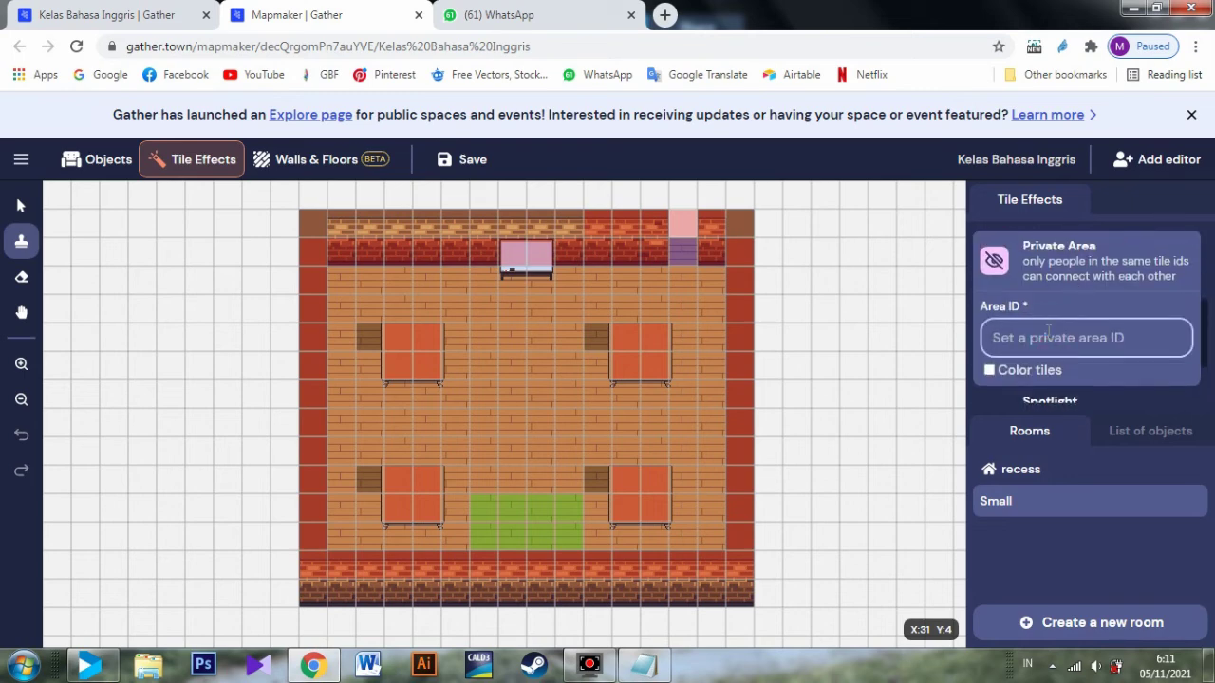
{"action": "type", "text": "1"}
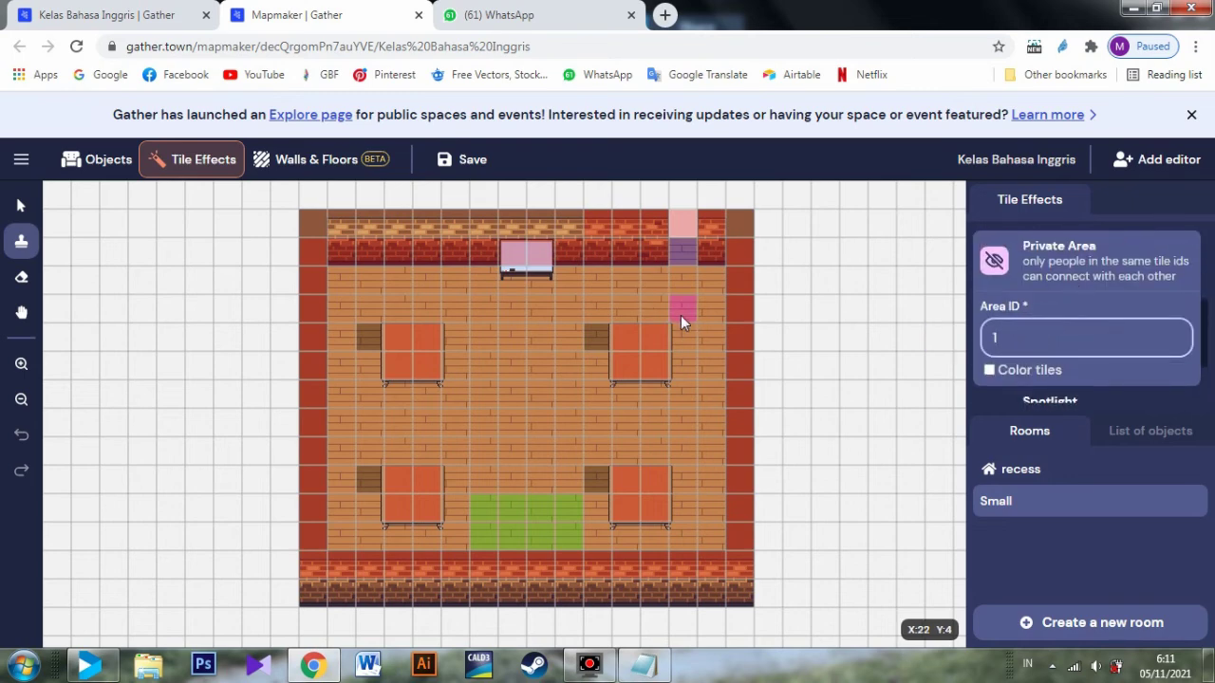
{"action": "mouse_move", "coordinate": [680, 315]}
{"action": "left_mouse_down"}
{"action": "mouse_move", "coordinate": [601, 309]}
{"action": "mouse_move", "coordinate": [598, 390]}
{"action": "mouse_move", "coordinate": [670, 400]}
{"action": "mouse_move", "coordinate": [685, 392]}
{"action": "mouse_move", "coordinate": [685, 349]}
{"action": "left_mouse_up"}
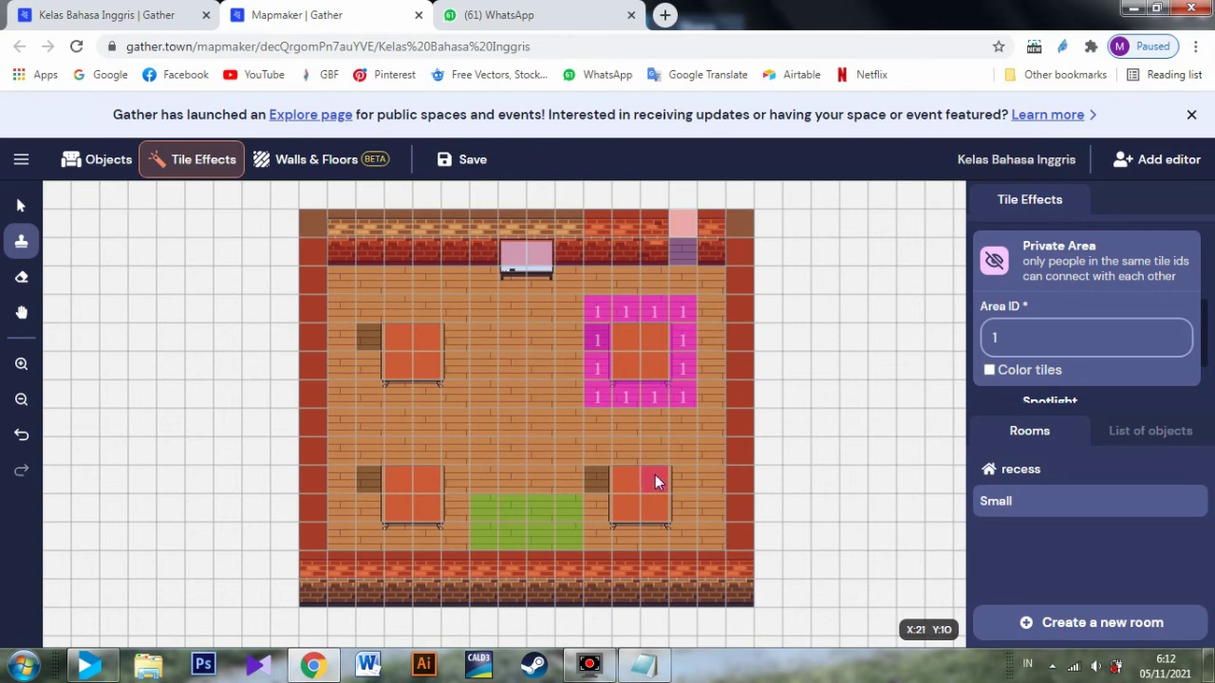
- Stamp Private Area tiles with Area ID 2 in a one-tile ring around the lower-right table
{"action": "left_click", "coordinate": [998, 340]}
{"action": "key", "text": "BackSpace"}
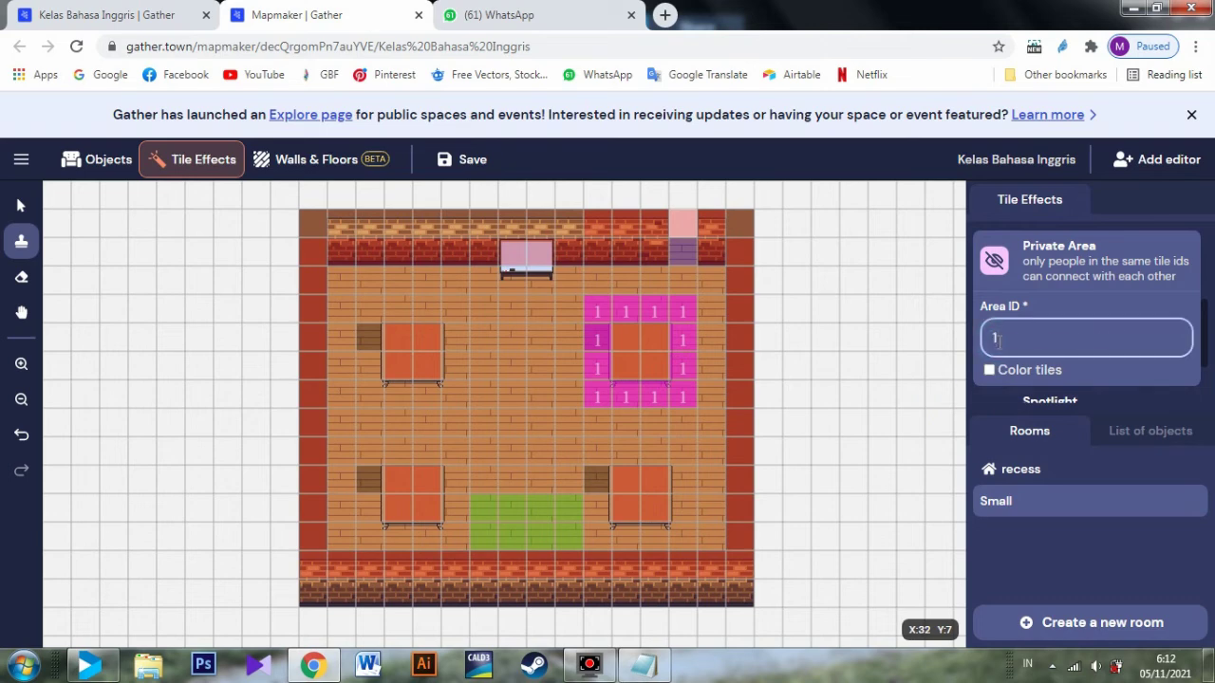
{"action": "type", "text": "2"}
{"action": "left_click", "coordinate": [683, 447]}
{"action": "mouse_move", "coordinate": [633, 450]}
{"action": "left_mouse_down"}
{"action": "mouse_move", "coordinate": [600, 453]}
{"action": "mouse_move", "coordinate": [599, 535]}
{"action": "mouse_move", "coordinate": [684, 545]}
{"action": "mouse_move", "coordinate": [695, 482]}
{"action": "left_mouse_up"}
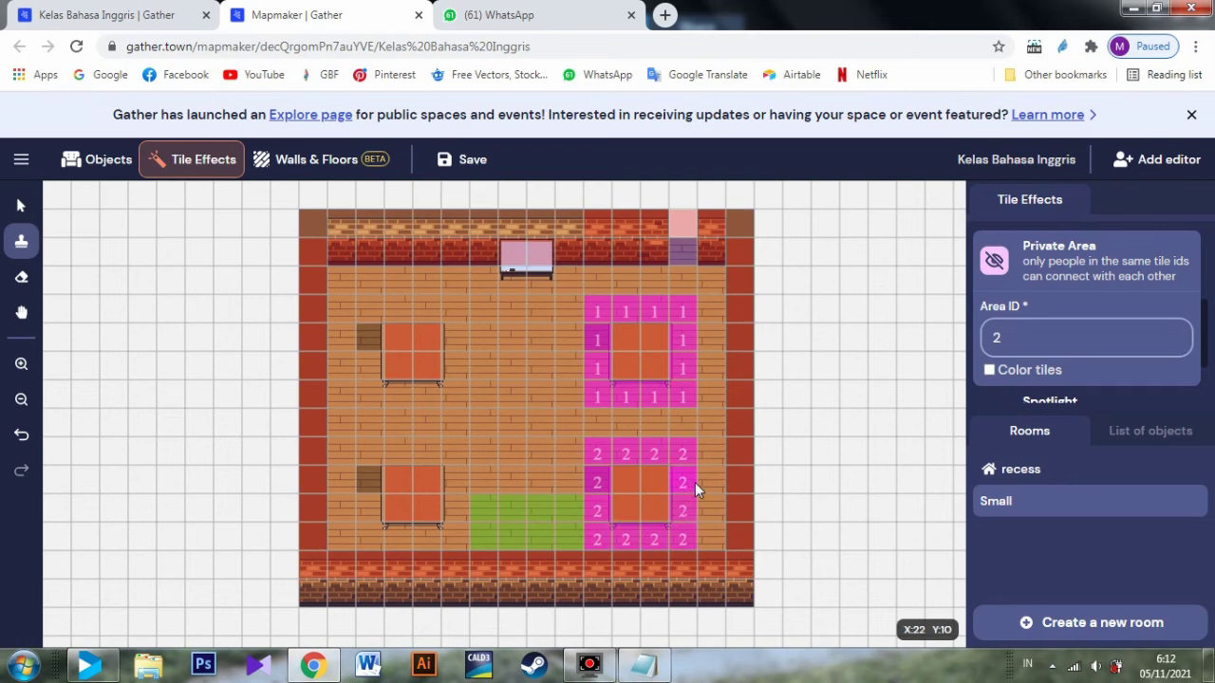
- Stamp Private Area tiles with Area ID 3 in a one-tile ring around the lower-left table
{"action": "left_click", "coordinate": [1068, 342]}
{"action": "key", "text": "BackSpace"}
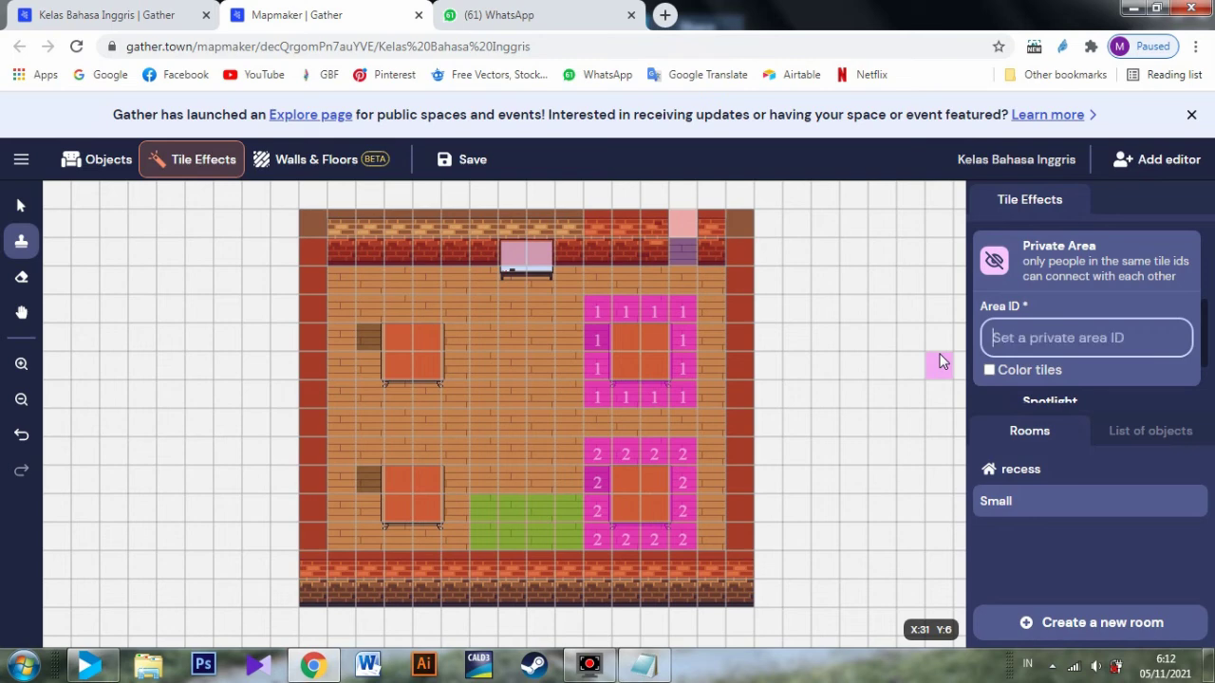
{"action": "type", "text": "3"}
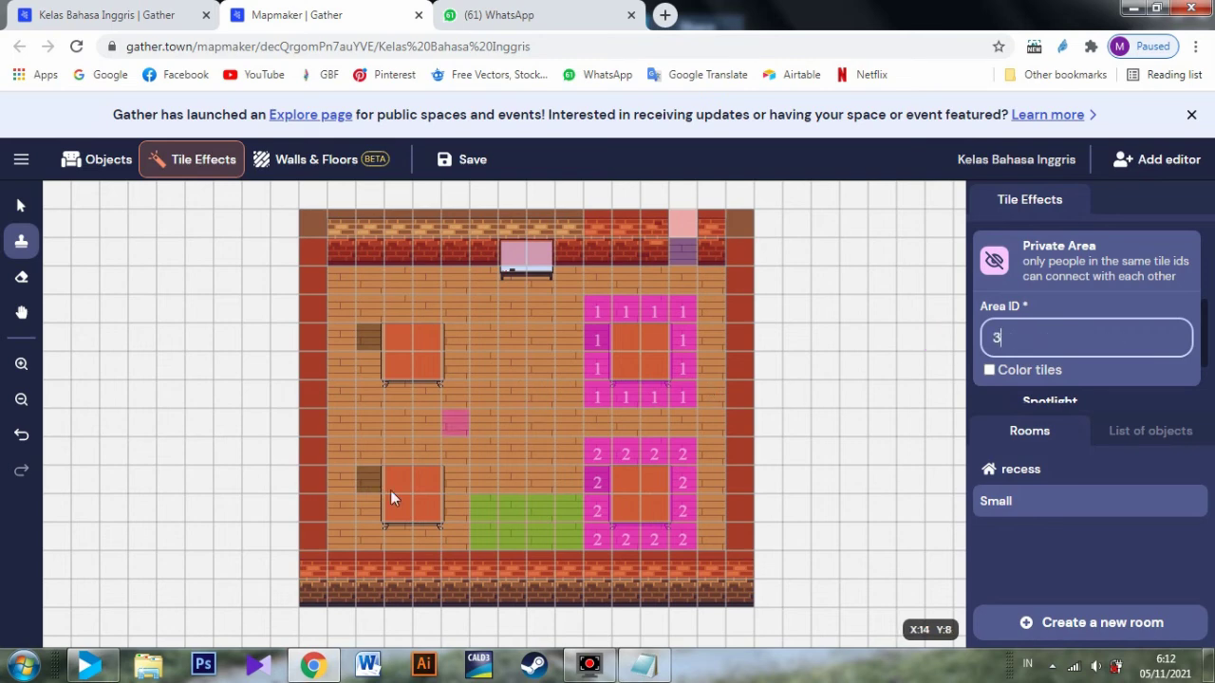
{"action": "mouse_move", "coordinate": [455, 453]}
{"action": "left_mouse_down"}
{"action": "mouse_move", "coordinate": [375, 457]}
{"action": "mouse_move", "coordinate": [369, 538]}
{"action": "mouse_move", "coordinate": [400, 529]}
{"action": "mouse_move", "coordinate": [454, 542]}
{"action": "mouse_move", "coordinate": [455, 480]}
{"action": "left_mouse_up"}
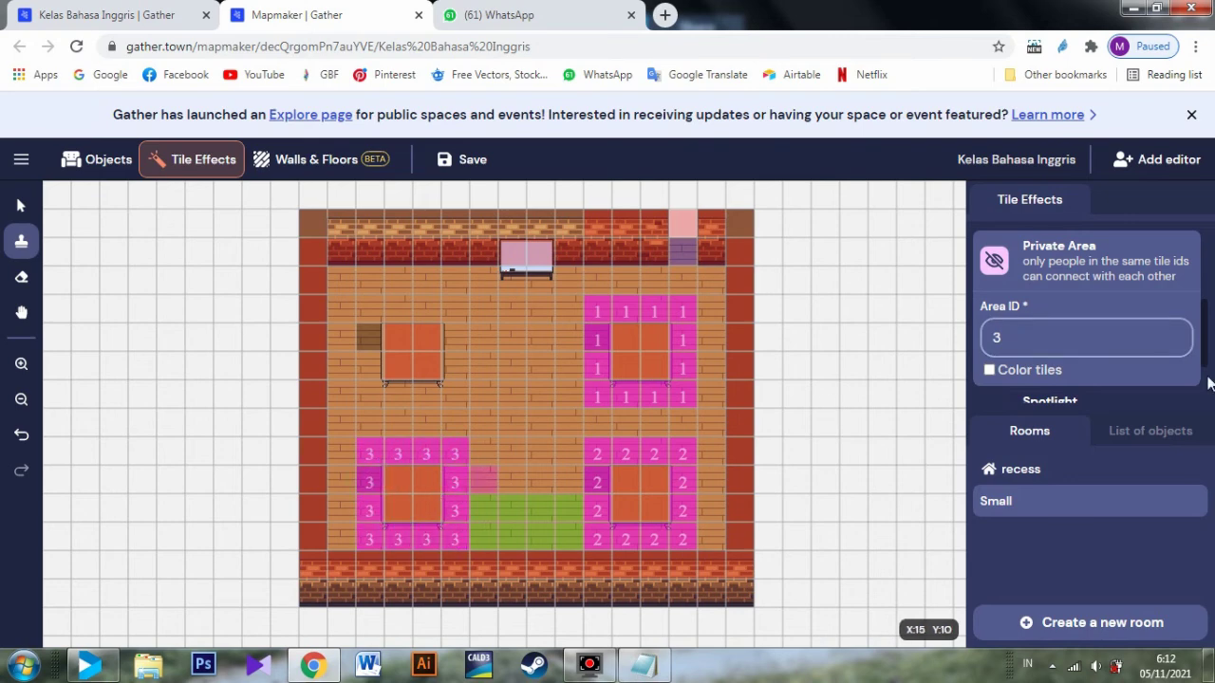
- Stamp Private Area tiles with Area ID 4 in a one-tile ring around the upper-left table
{"action": "type", "text": "4"}
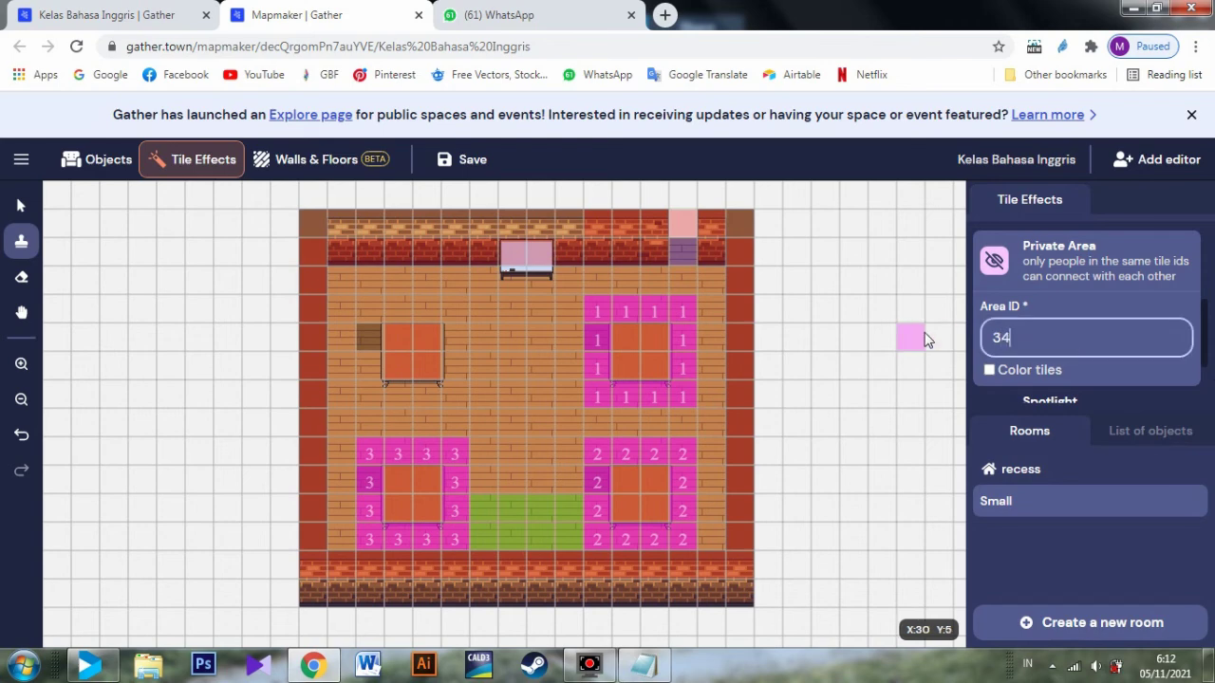
{"action": "key", "text": "BackSpace"}
{"action": "key", "text": "BackSpace"}
{"action": "type", "text": "4"}
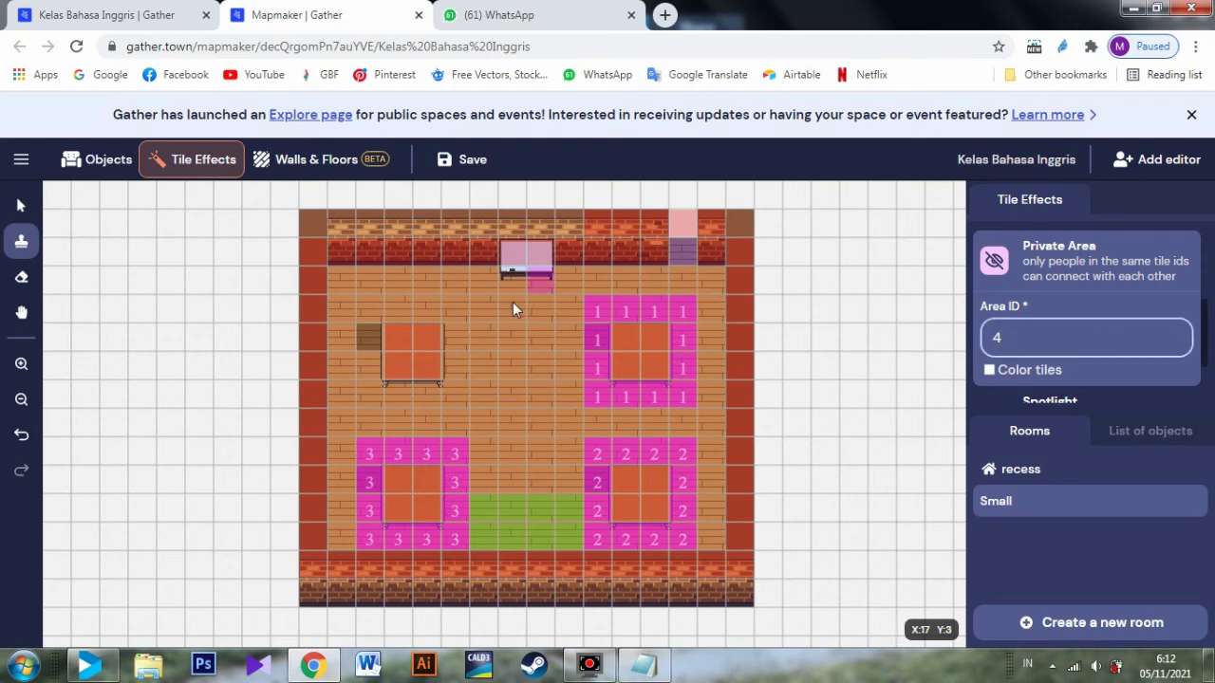
{"action": "mouse_move", "coordinate": [456, 313]}
{"action": "left_mouse_down"}
{"action": "mouse_move", "coordinate": [379, 299]}
{"action": "mouse_move", "coordinate": [367, 340]}
{"action": "mouse_move", "coordinate": [378, 395]}
{"action": "mouse_move", "coordinate": [459, 405]}
{"action": "mouse_move", "coordinate": [467, 341]}
{"action": "left_mouse_up"}
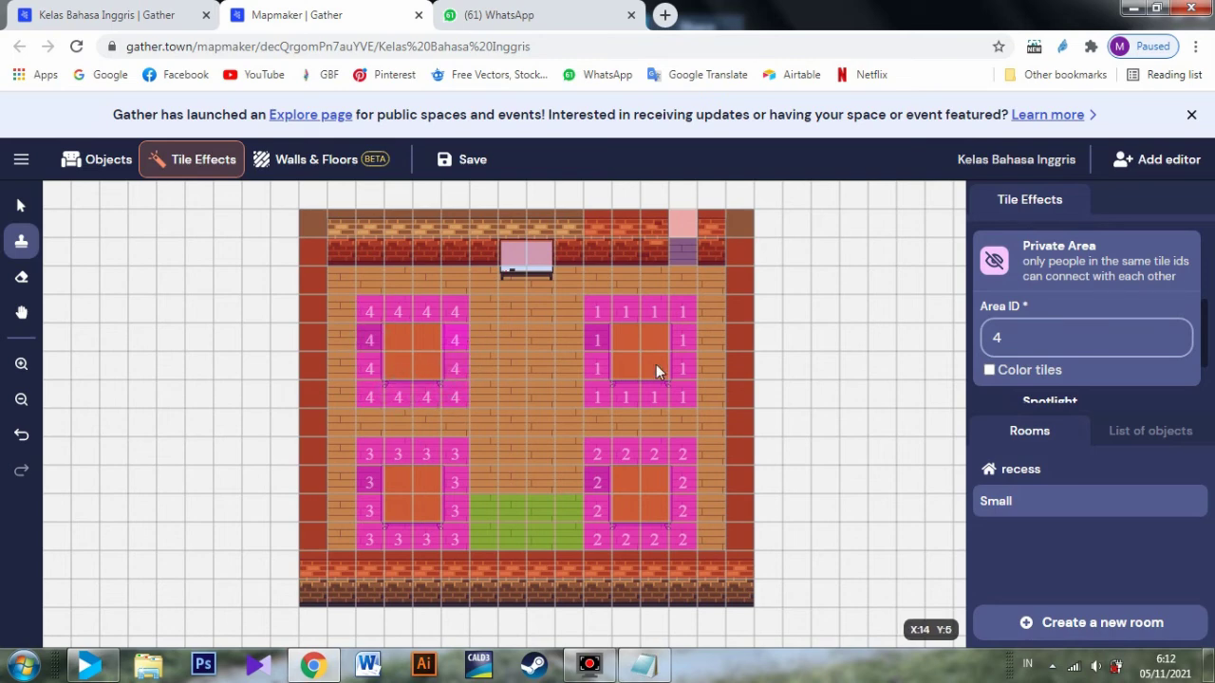
- Extend the Area ID 4 private area with a two-by-two block of tiles to the right of the upper-left table's ring
{"action": "left_click", "coordinate": [513, 340]}
{"action": "left_click", "coordinate": [513, 367]}
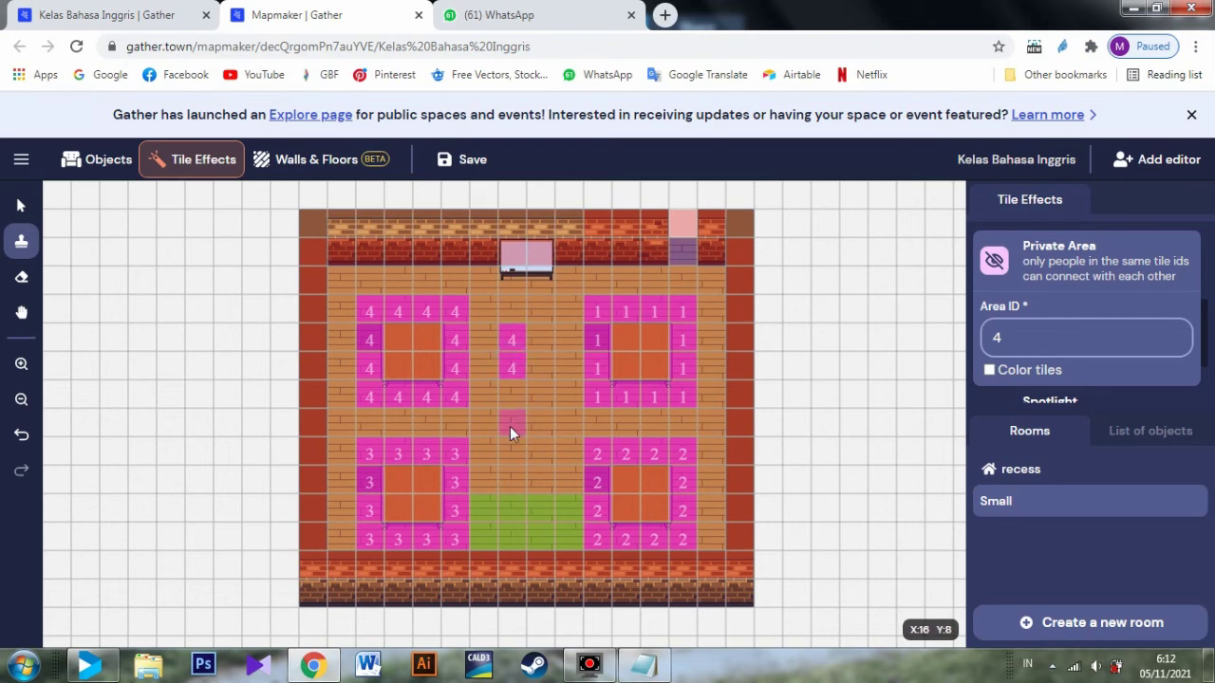
{"action": "left_click", "coordinate": [495, 354]}
{"action": "left_click", "coordinate": [493, 339]}
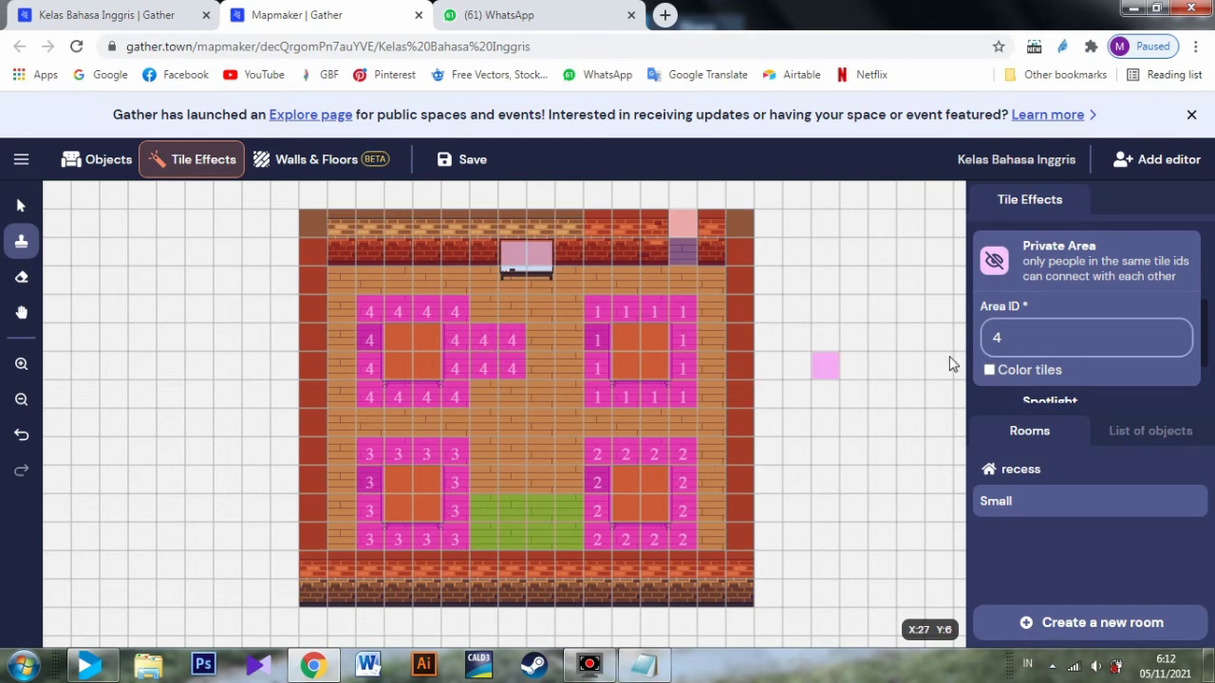
- Stamp a two-by-two block of Private Area tiles with Area ID 1 just above the middle of the green spawn tiles
{"action": "left_click", "coordinate": [1017, 344]}
{"action": "key", "text": "BackSpace"}
{"action": "type", "text": "1"}
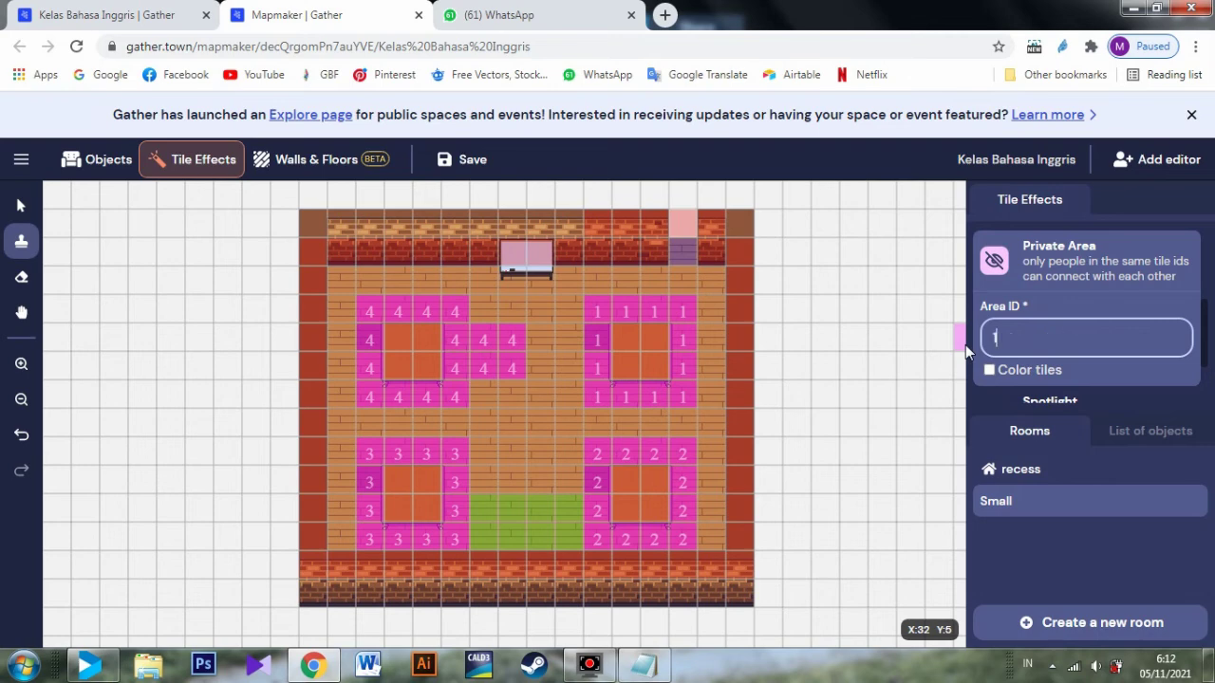
{"action": "left_click", "coordinate": [532, 473]}
{"action": "left_click", "coordinate": [512, 479]}
{"action": "left_click", "coordinate": [508, 456]}
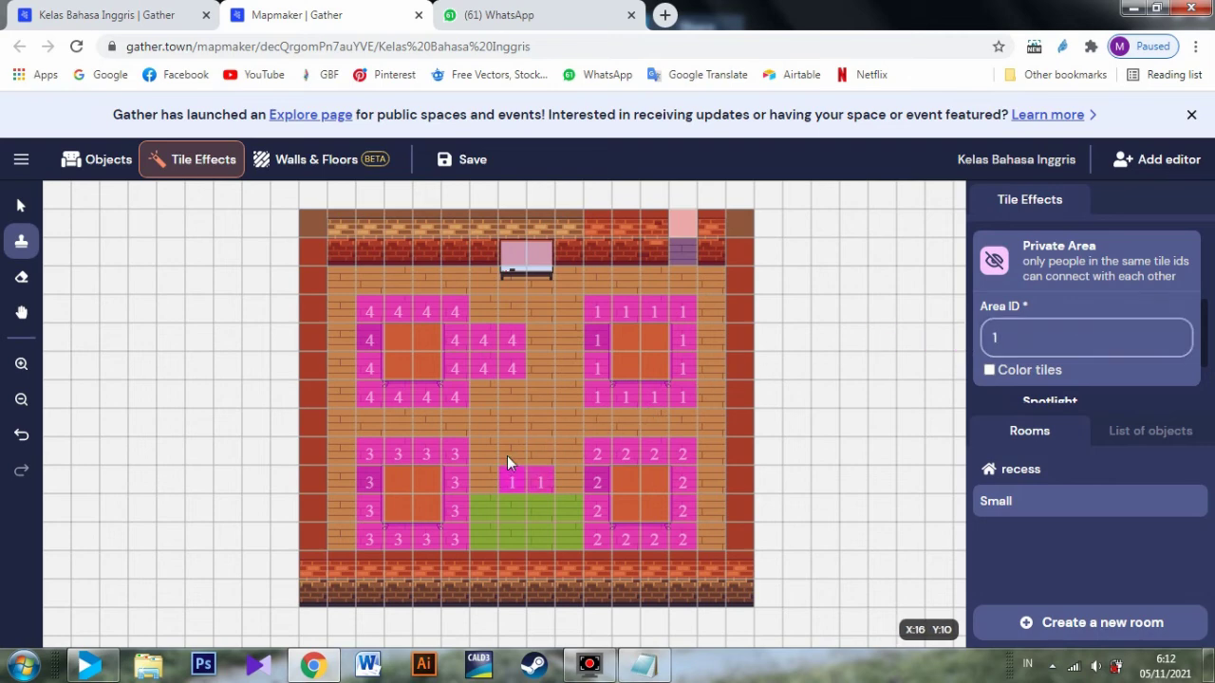
{"action": "left_click", "coordinate": [536, 452]}
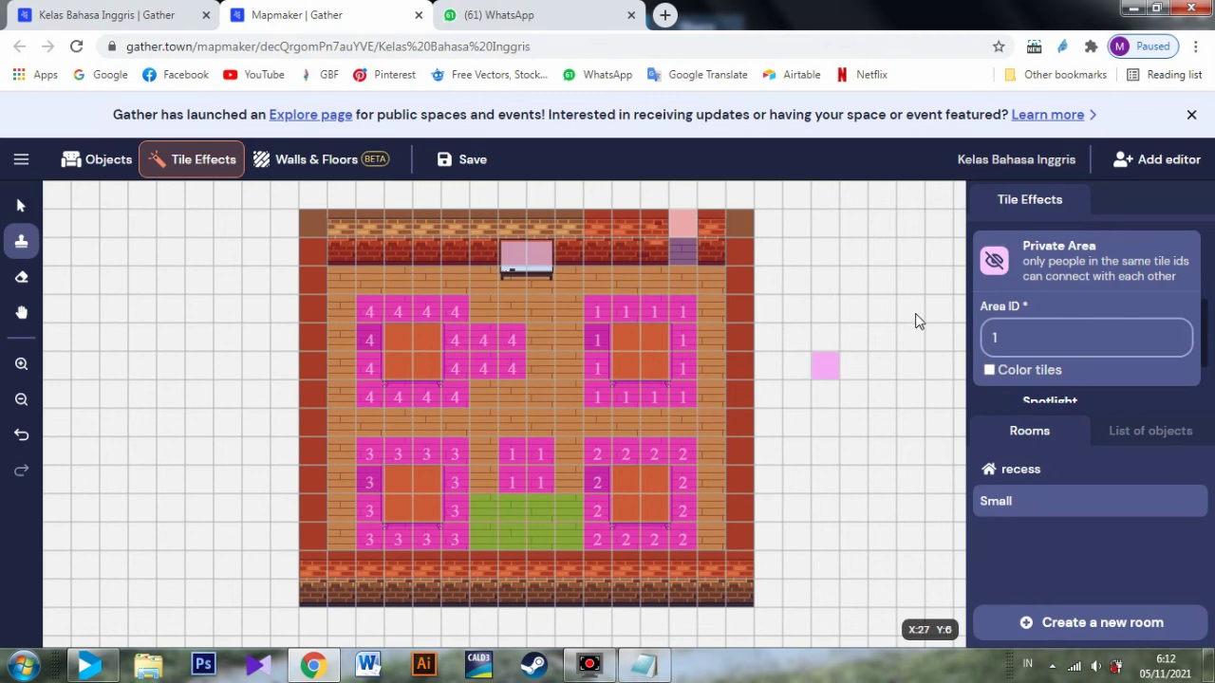
- Stamp two adjacent Spotlight tiles in front of the whiteboard, one row below it
{"action": "scroll", "coordinate": [1068, 337], "scroll_direction": "up", "scroll_amount": 2}
{"action": "scroll", "coordinate": [1071, 340], "scroll_direction": "down", "scroll_amount": 3}
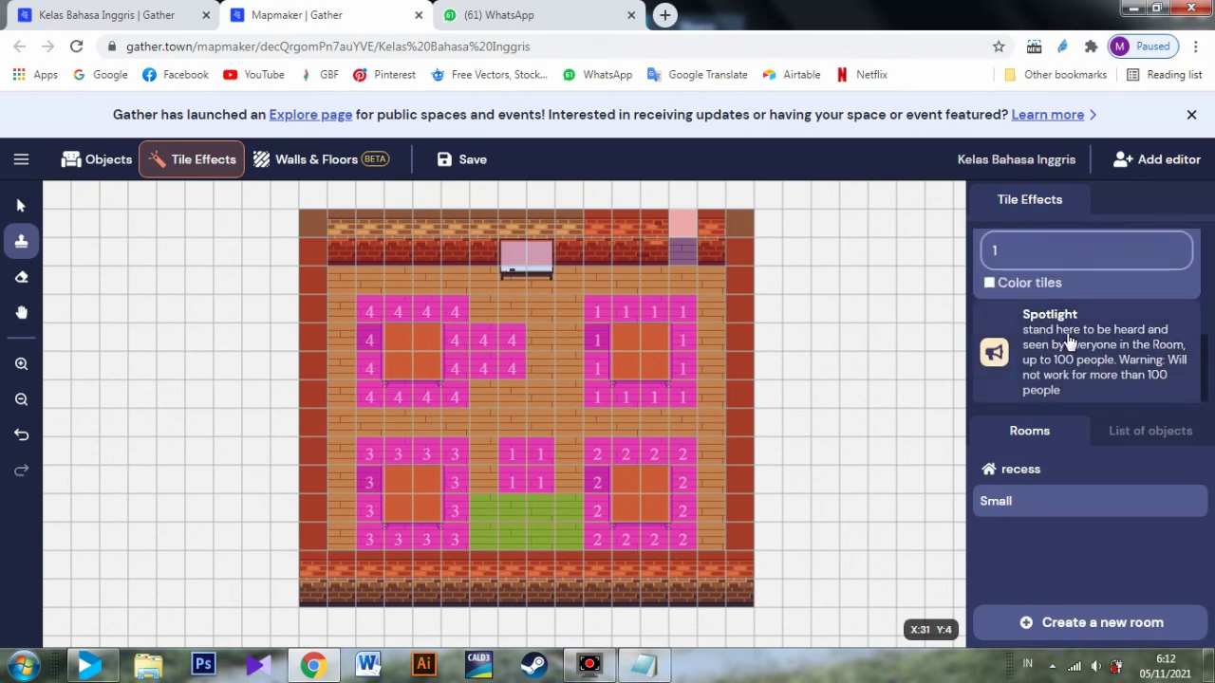
{"action": "left_click", "coordinate": [1073, 324]}
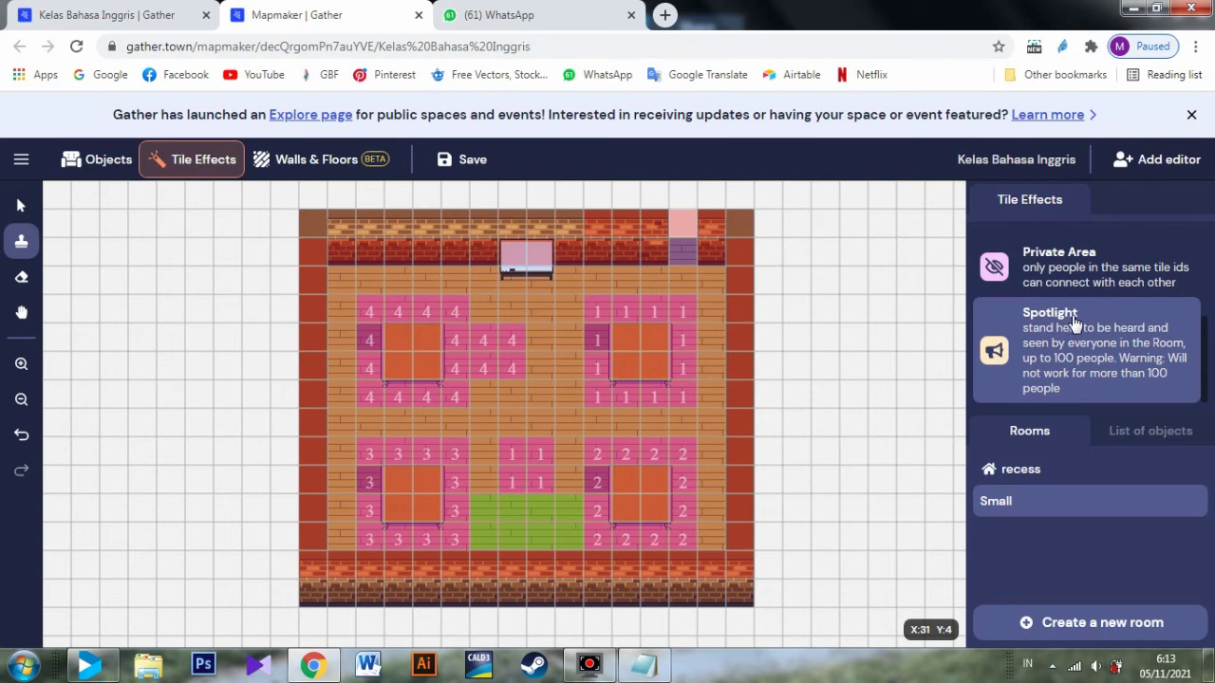
{"action": "left_click", "coordinate": [545, 310]}
{"action": "left_click", "coordinate": [523, 306]}
- Save the map and set the Small room as the primary room
{"action": "scroll", "coordinate": [1082, 339], "scroll_direction": "up", "scroll_amount": 3}
{"action": "scroll", "coordinate": [1091, 337], "scroll_direction": "down", "scroll_amount": 1}
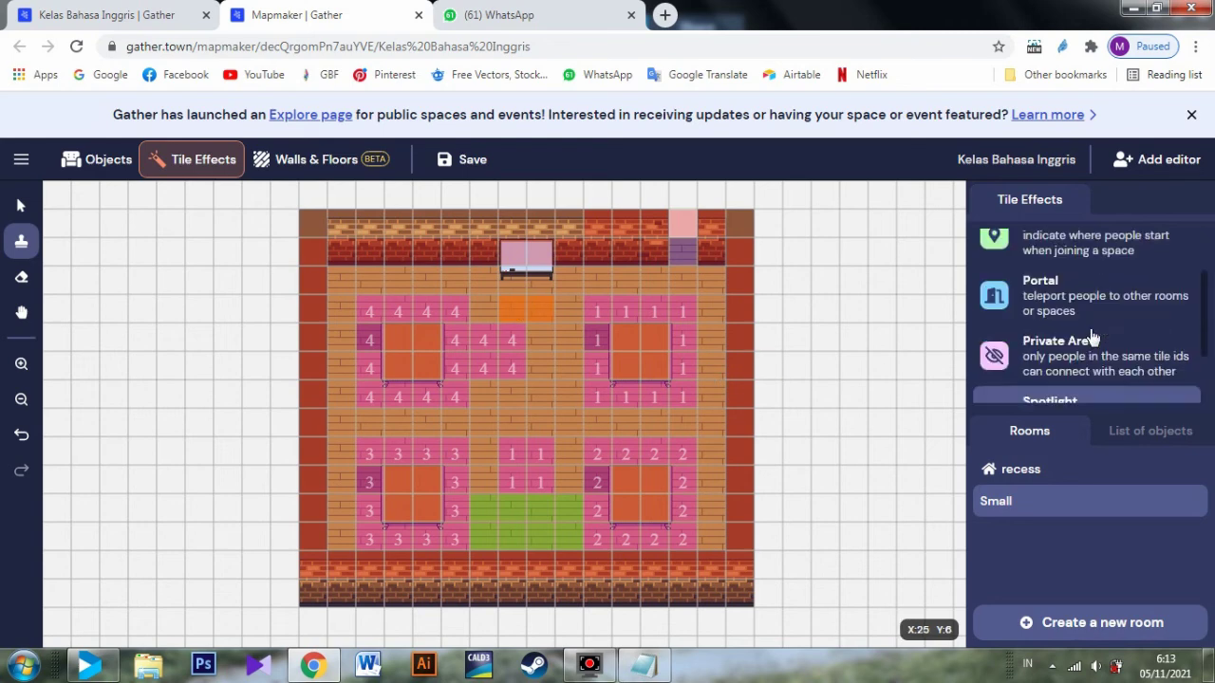
{"action": "scroll", "coordinate": [1092, 337], "scroll_direction": "down", "scroll_amount": 1}
{"action": "scroll", "coordinate": [1091, 337], "scroll_direction": "up", "scroll_amount": 2}
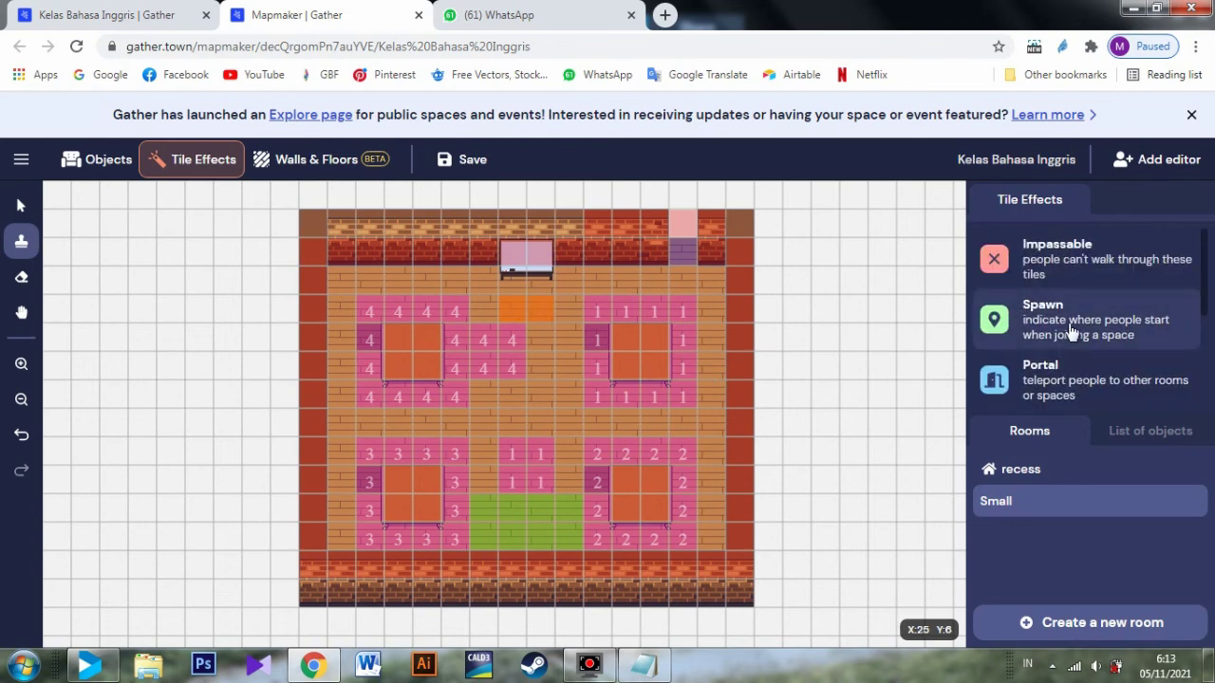
{"action": "left_click", "coordinate": [461, 159]}
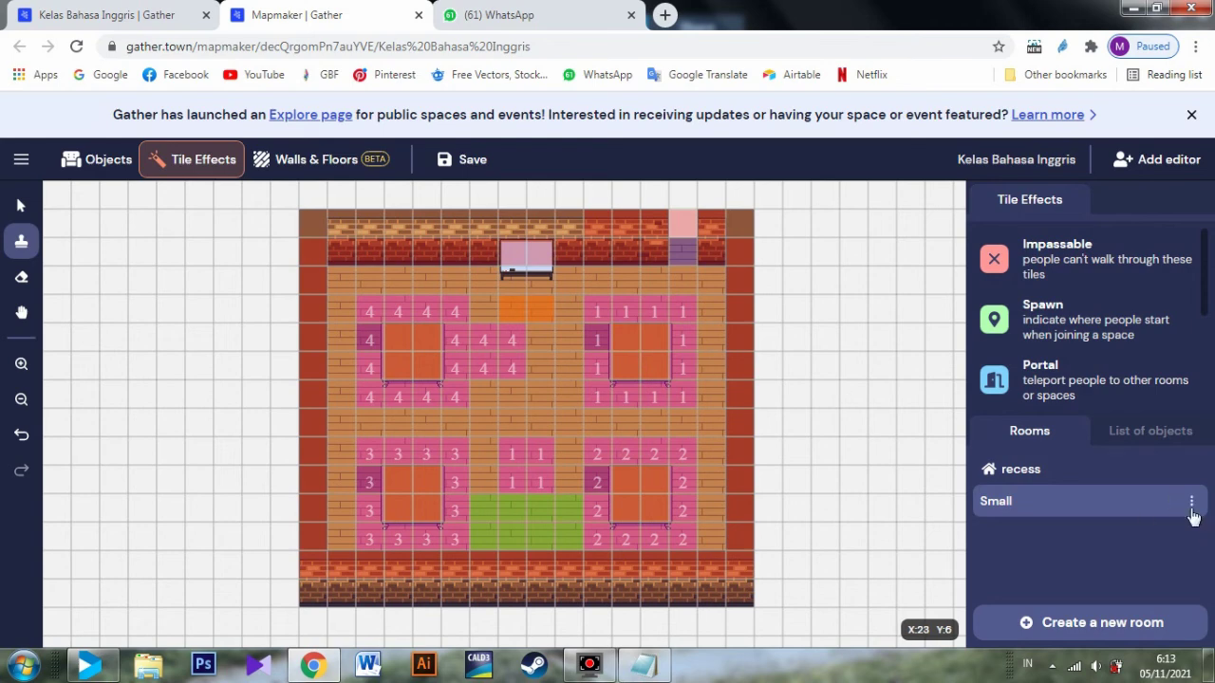
{"action": "left_click", "coordinate": [1192, 505]}
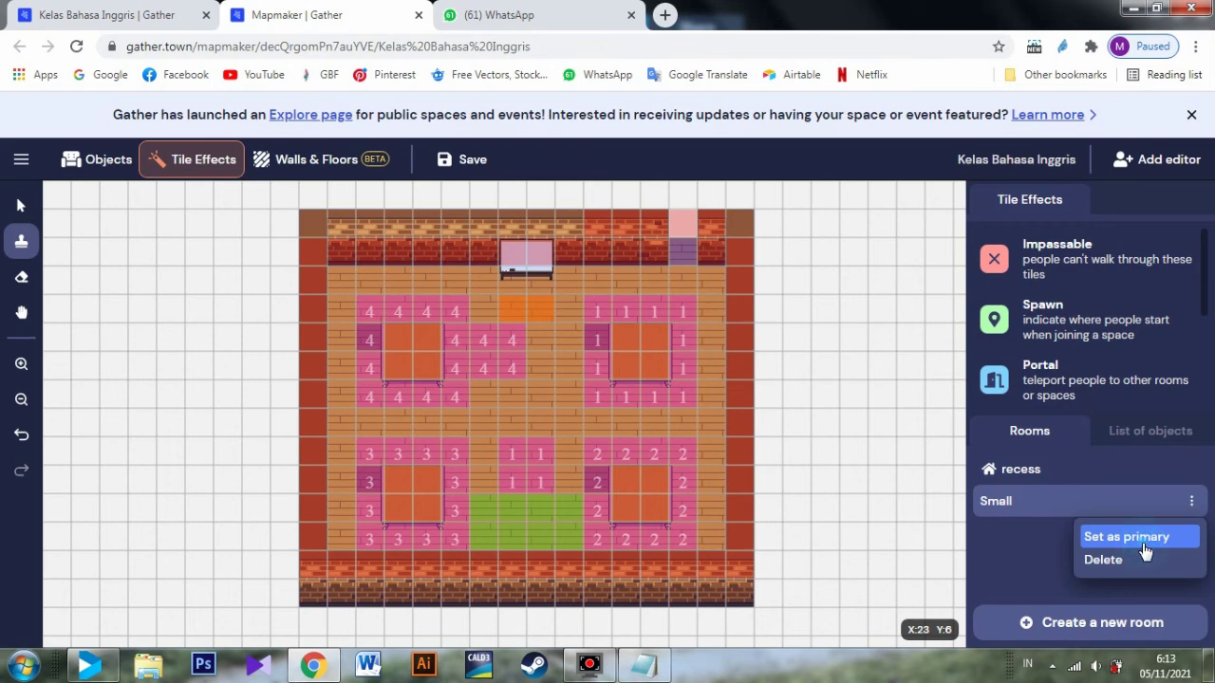
{"action": "left_click", "coordinate": [1145, 551]}
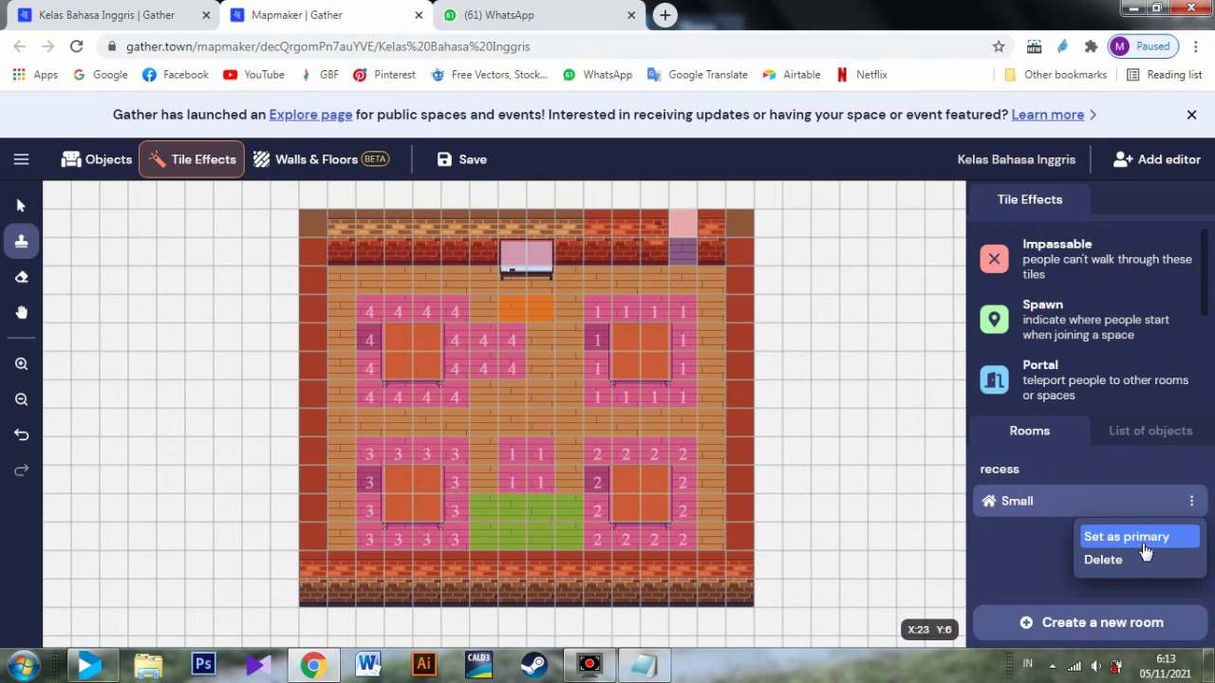
{"action": "left_click", "coordinate": [1024, 535]}
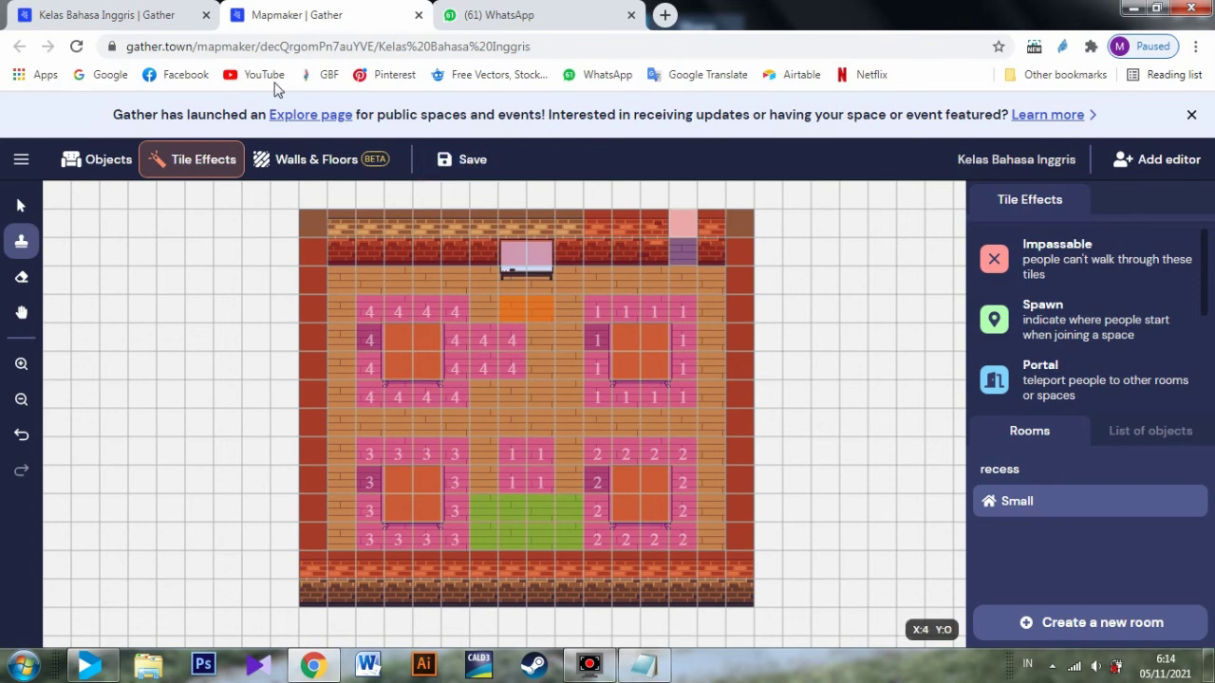
- Close Mapmaker, go to the Gather home page and reopen the Kelas Bahasa Inggris space
{"action": "left_click", "coordinate": [423, 19]}
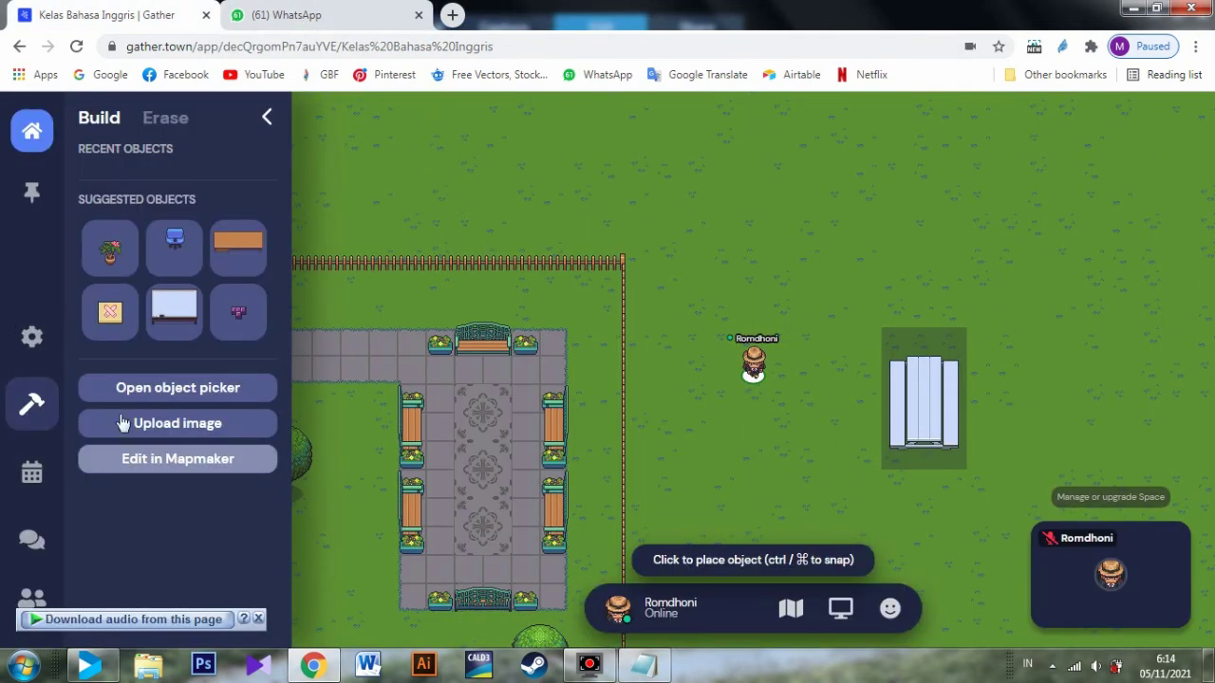
{"action": "left_click", "coordinate": [45, 137]}
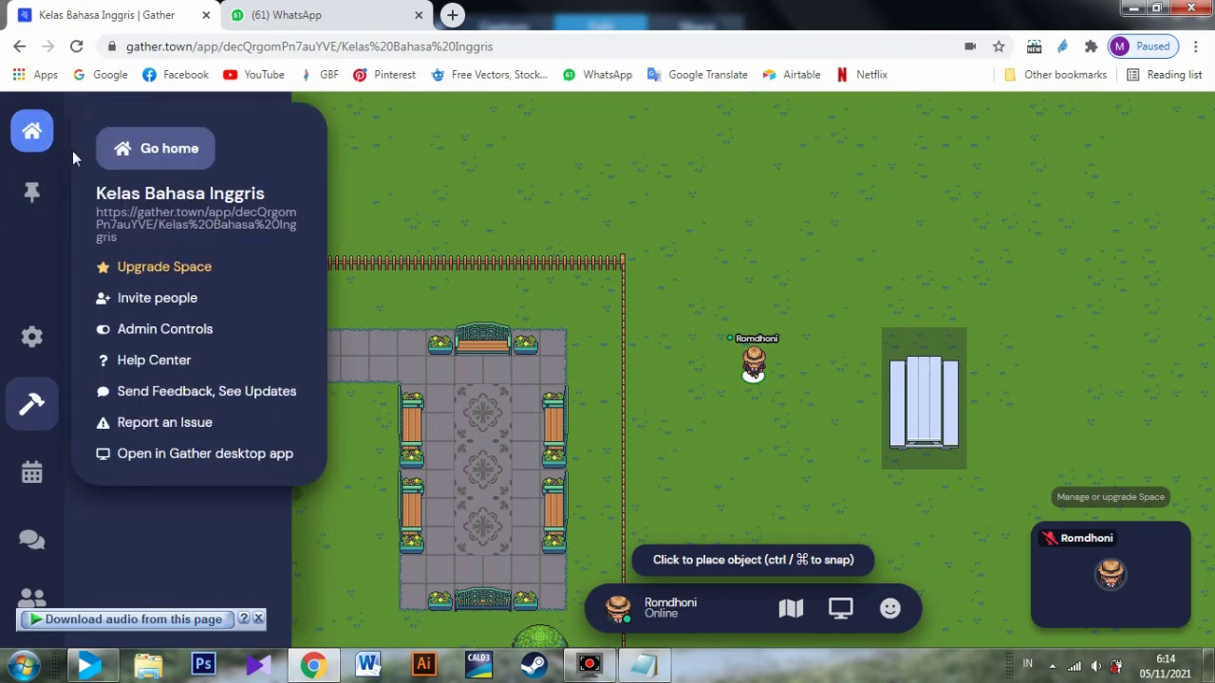
{"action": "left_click", "coordinate": [122, 152]}
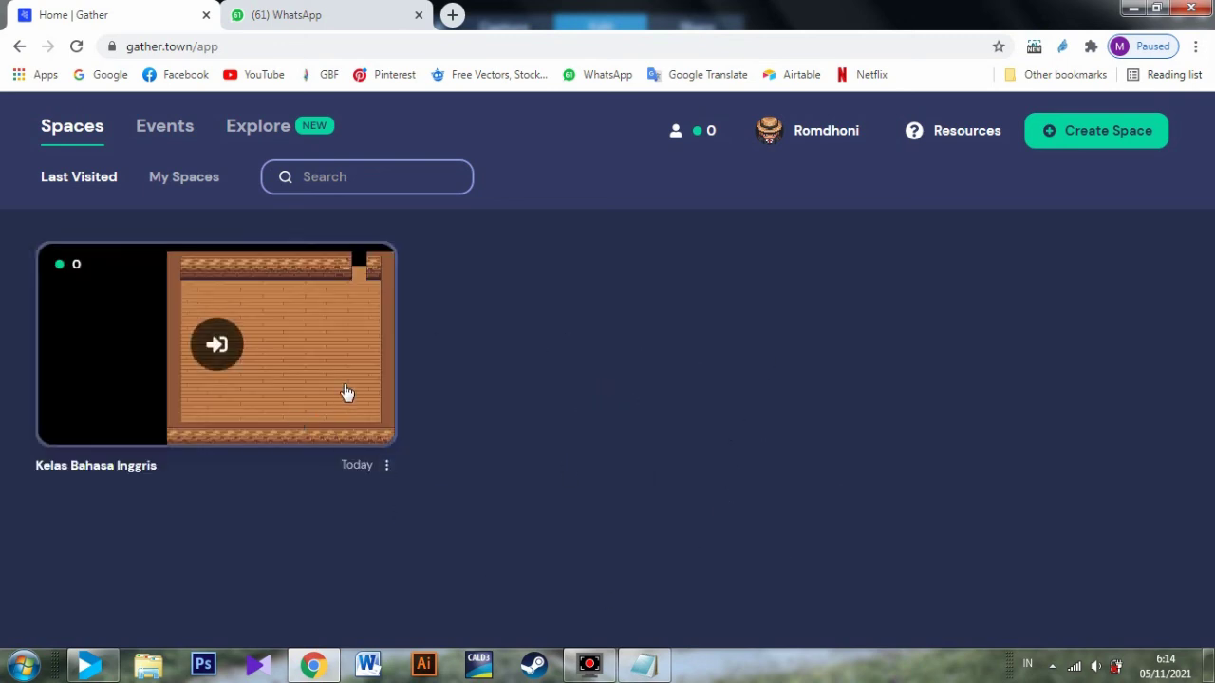
{"action": "left_click", "coordinate": [266, 376]}
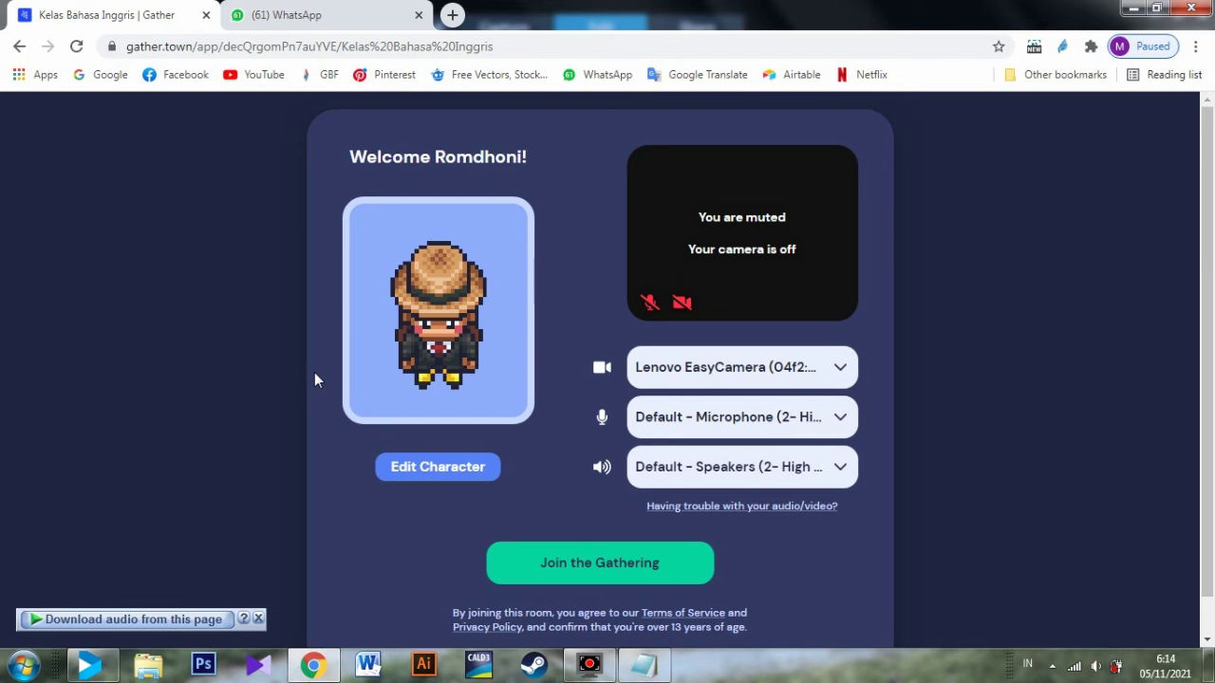
- Open the gather.town home page in a new browser tab, and join the gathering from the space's own tab
{"action": "left_click", "coordinate": [452, 15]}
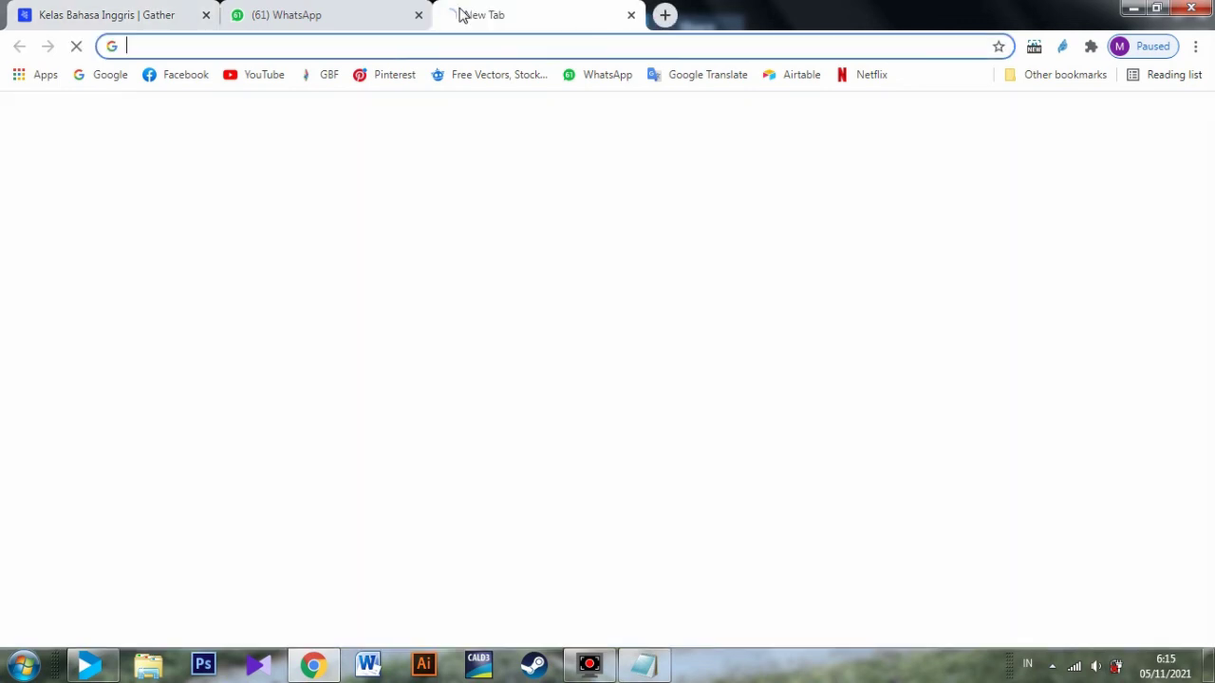
{"action": "type", "text": "gather"}
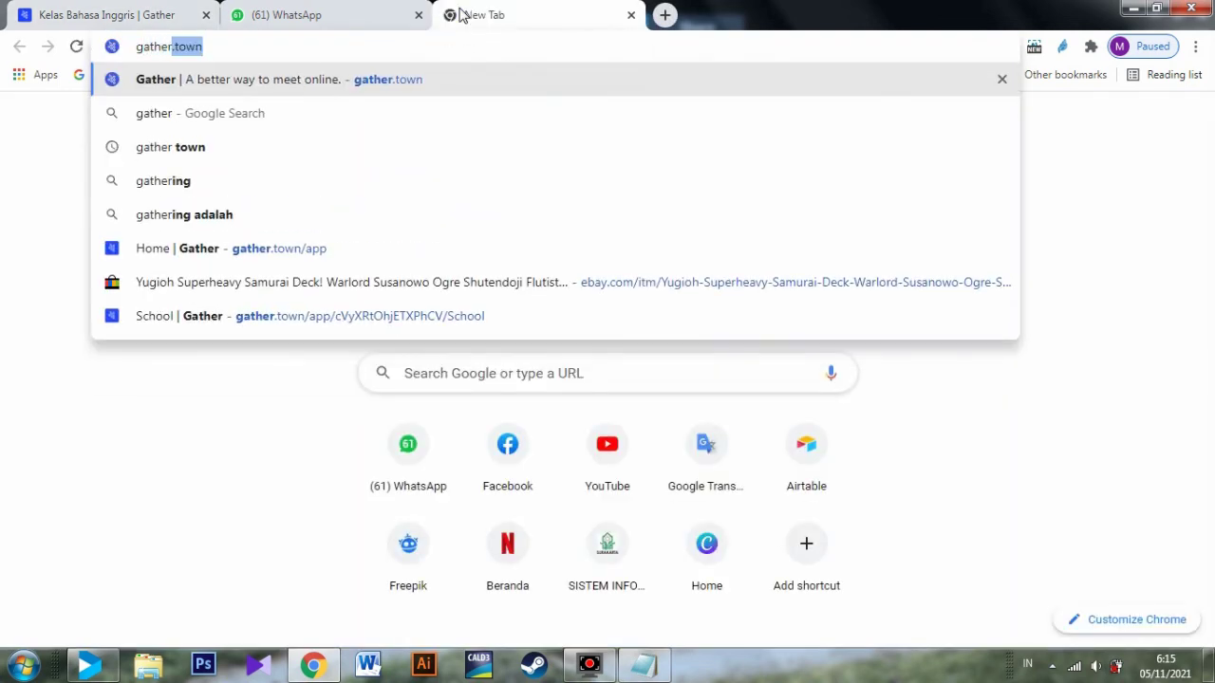
{"action": "key", "text": "Return"}
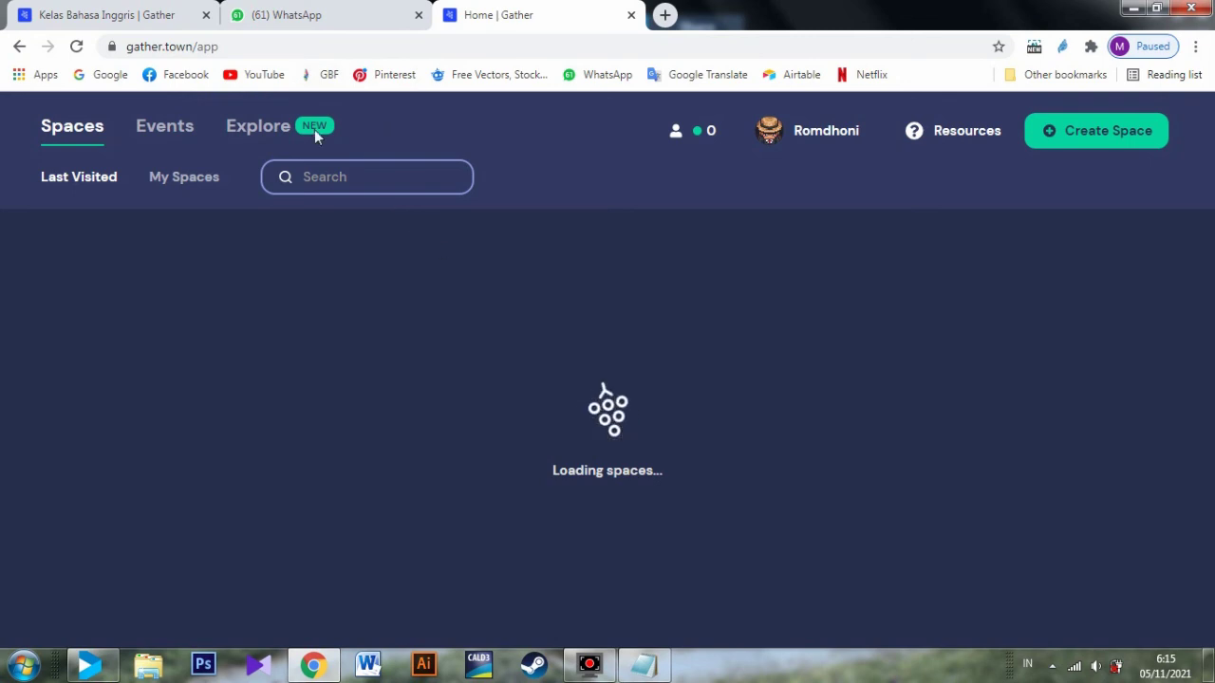
{"action": "left_click", "coordinate": [154, 9]}
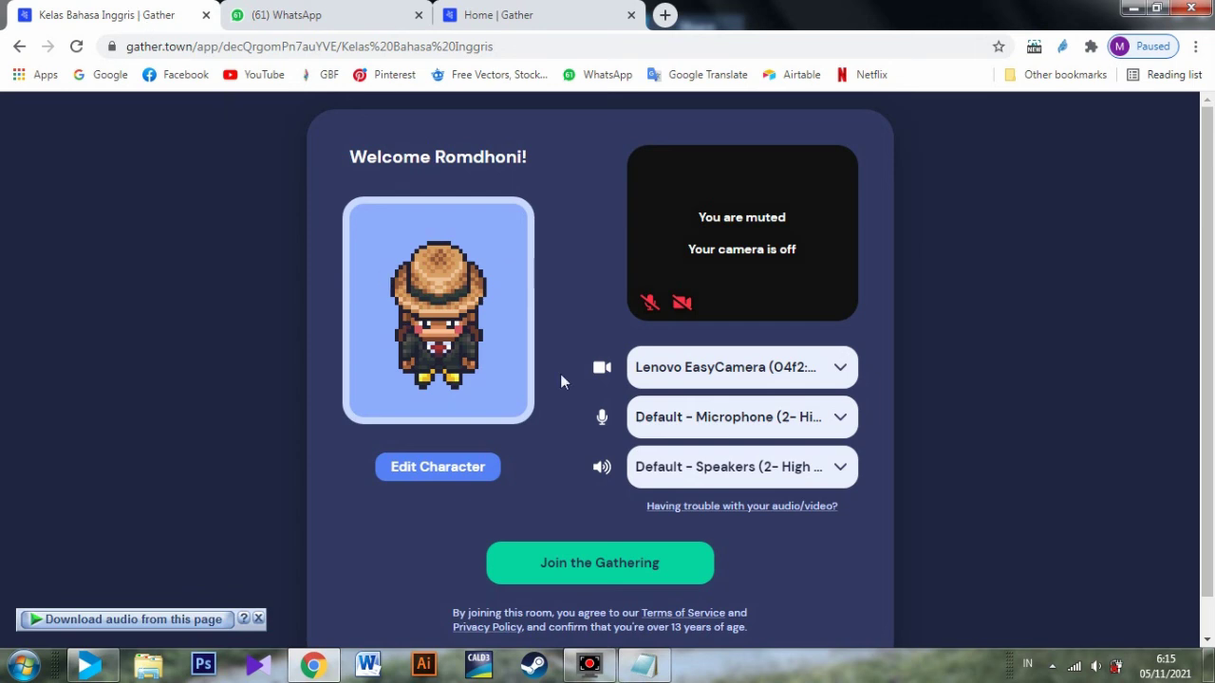
{"action": "left_click", "coordinate": [634, 564]}
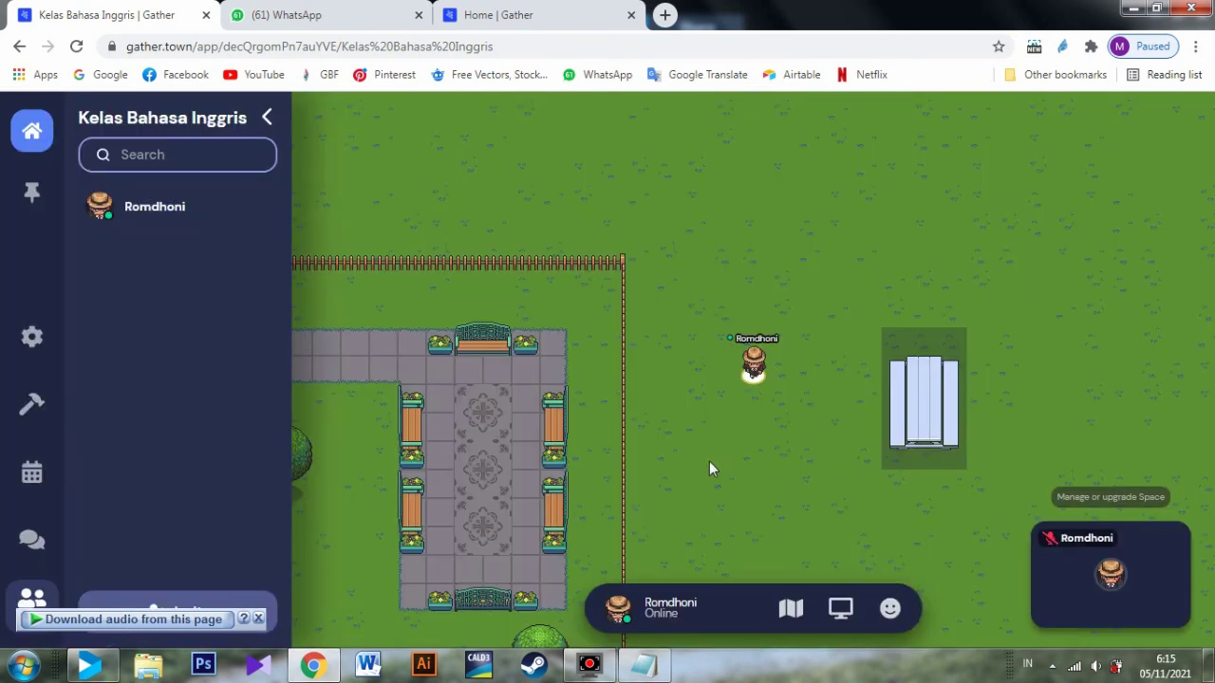
- Walk the avatar down past the football pitch and left below the fence, toward the paved vertical path
{"action": "key", "text": "Down"}
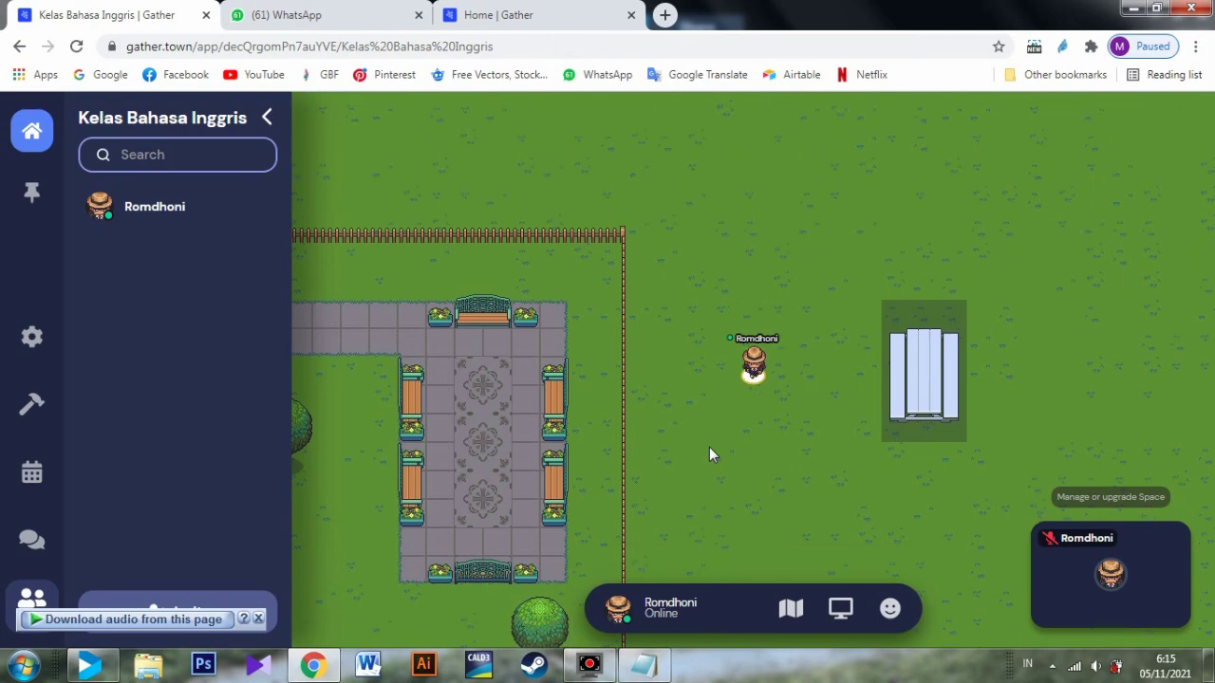
{"action": "key", "text": "Down"}
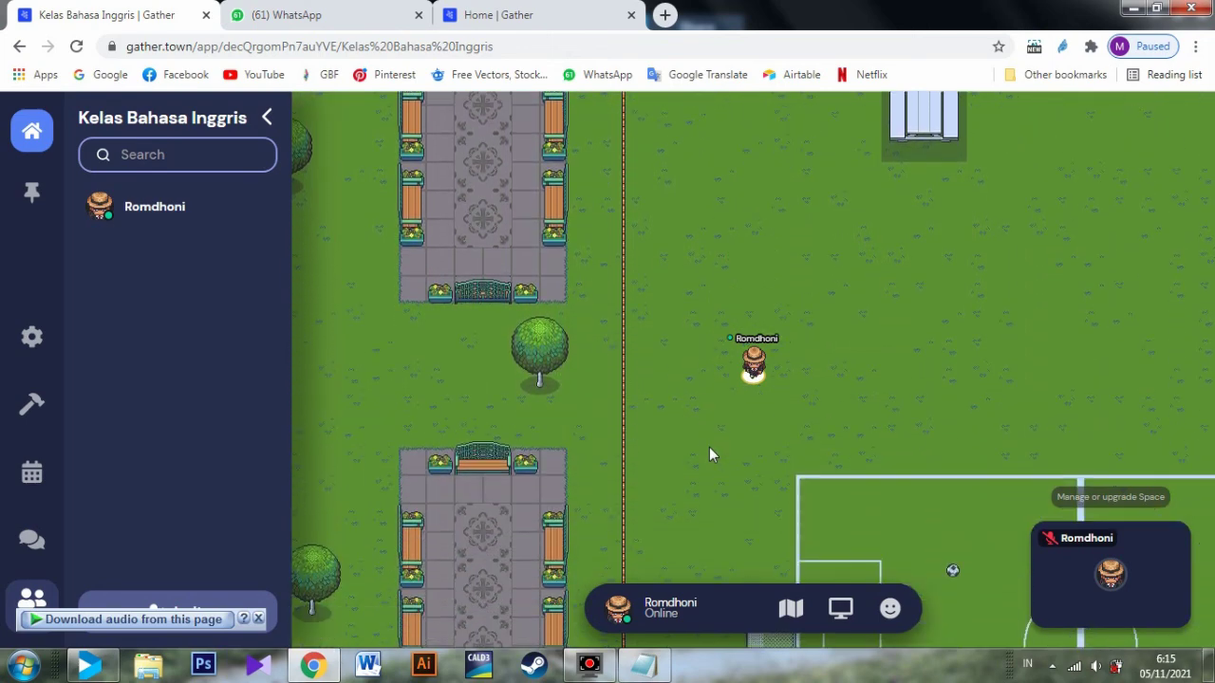
{"action": "key", "text": "Left"}
{"action": "key", "text": "Down"}
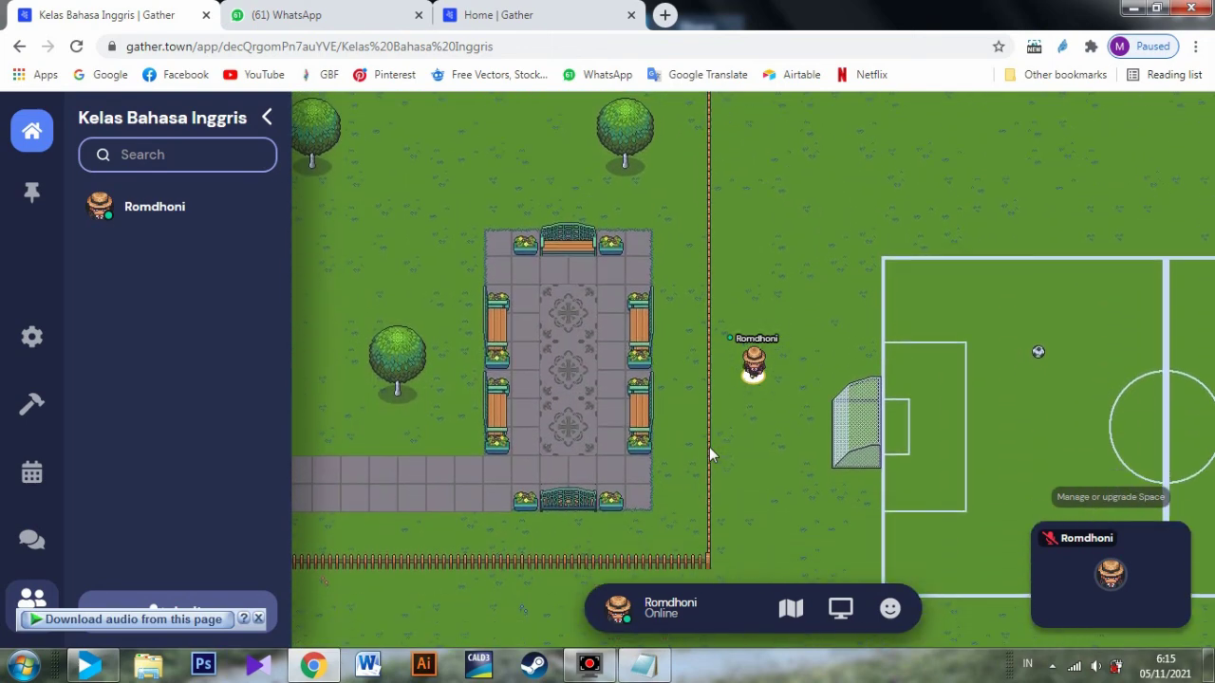
{"action": "key", "text": "Down"}
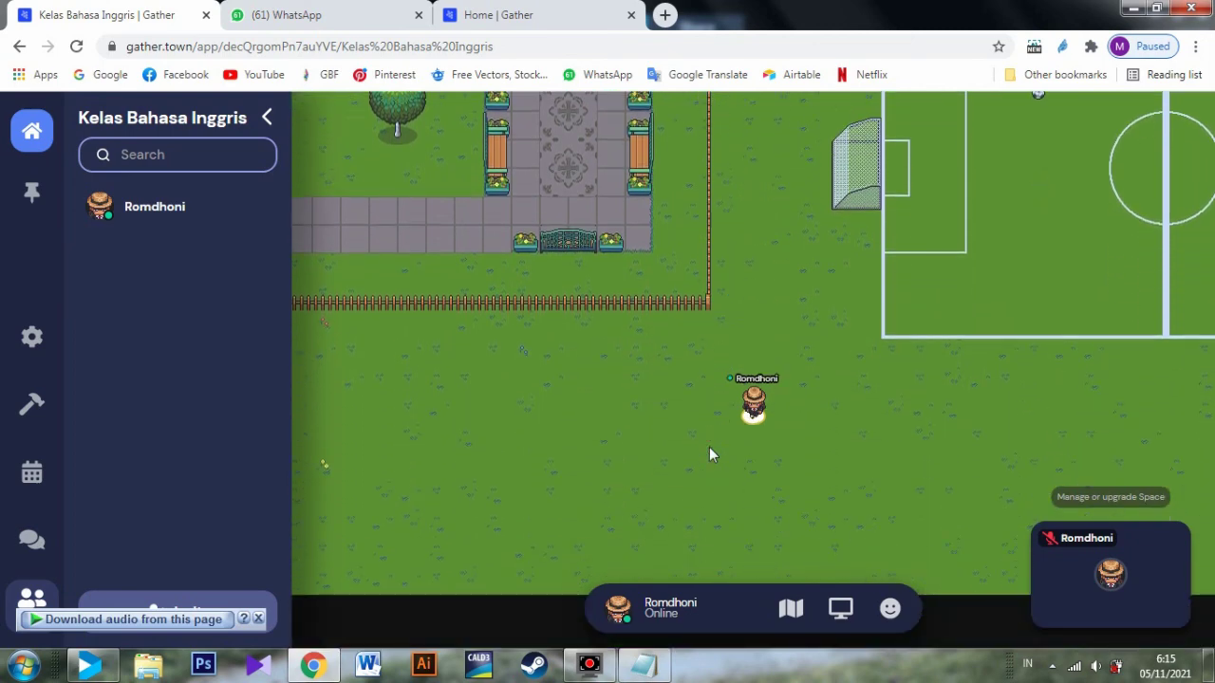
{"action": "key", "text": "Left"}
{"action": "key", "text": "Left"}
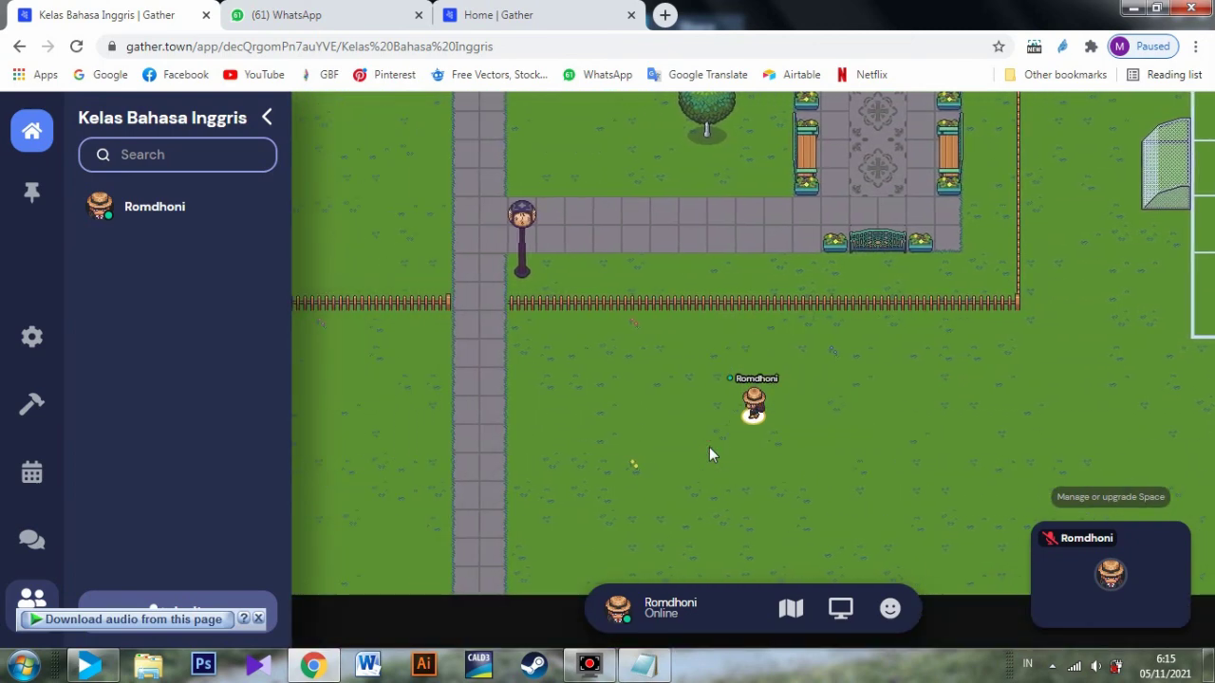
{"action": "key", "text": "Left"}
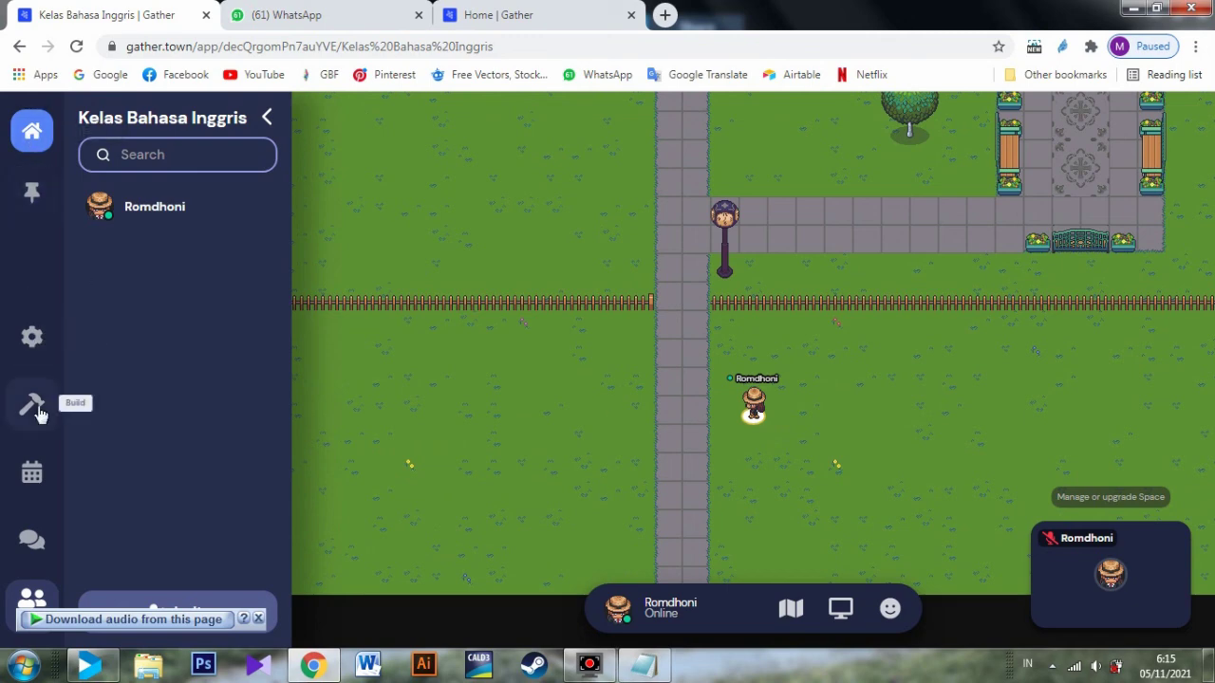
- Open the Kelas Bahasa Inggris space in Mapmaker and close the Gather home page tab
{"action": "left_click", "coordinate": [31, 133]}
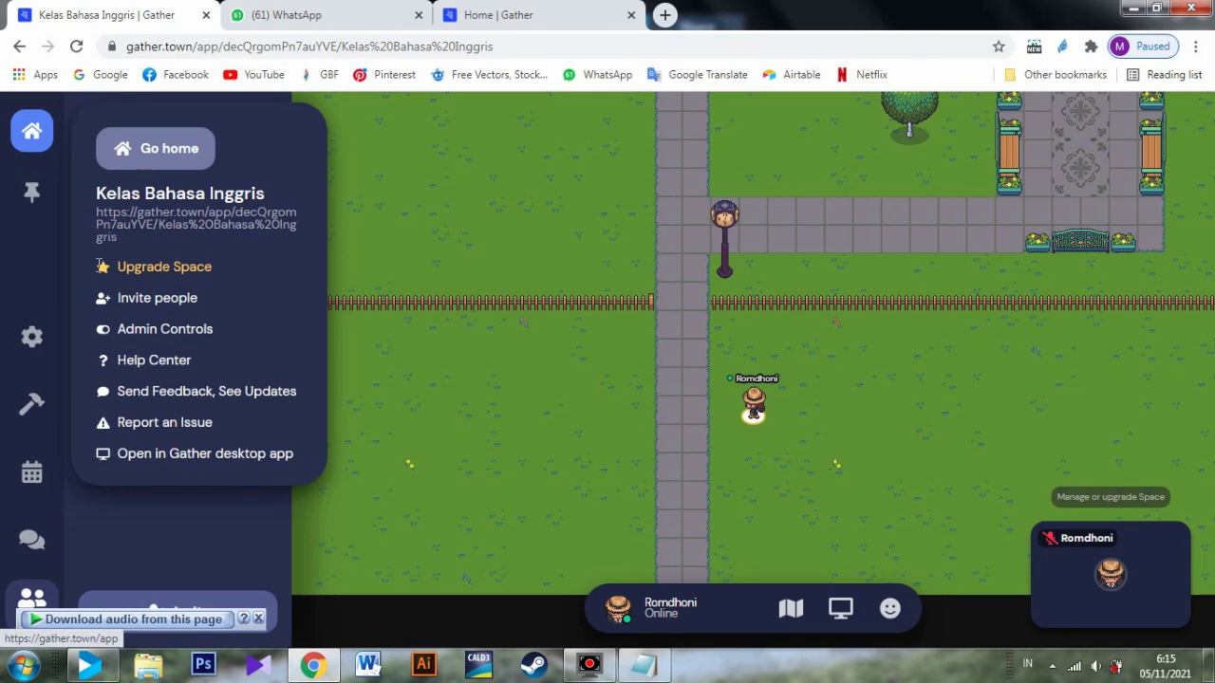
{"action": "left_click", "coordinate": [54, 405]}
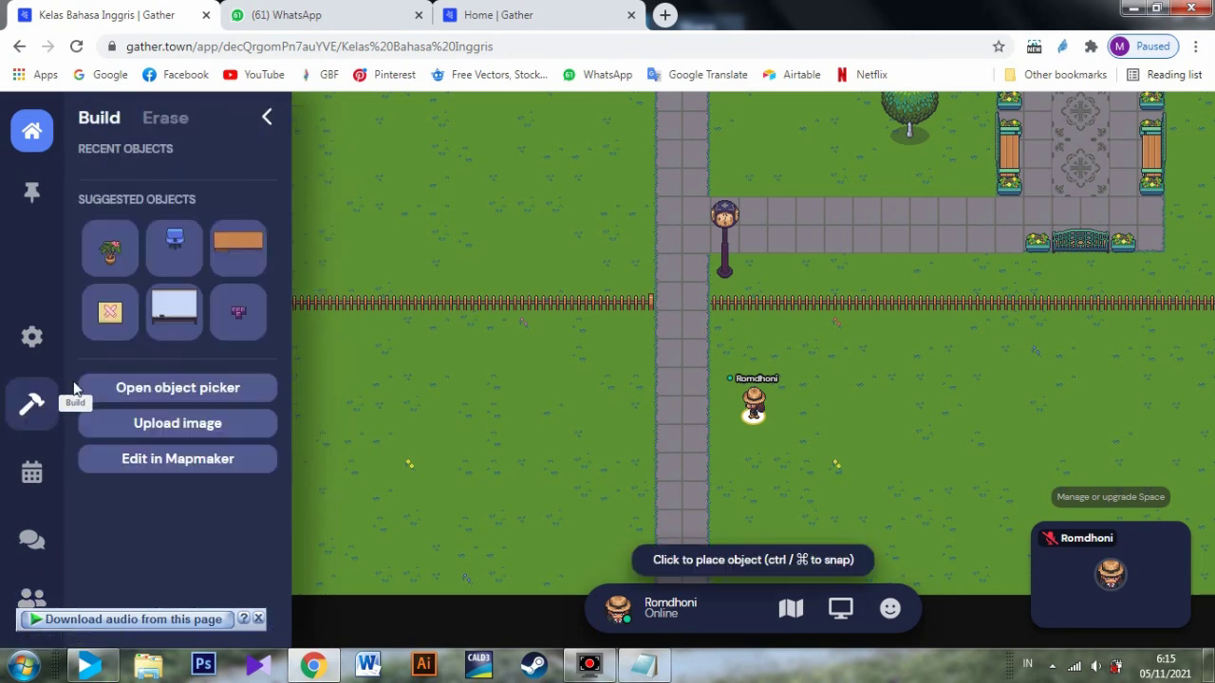
{"action": "left_click", "coordinate": [163, 460]}
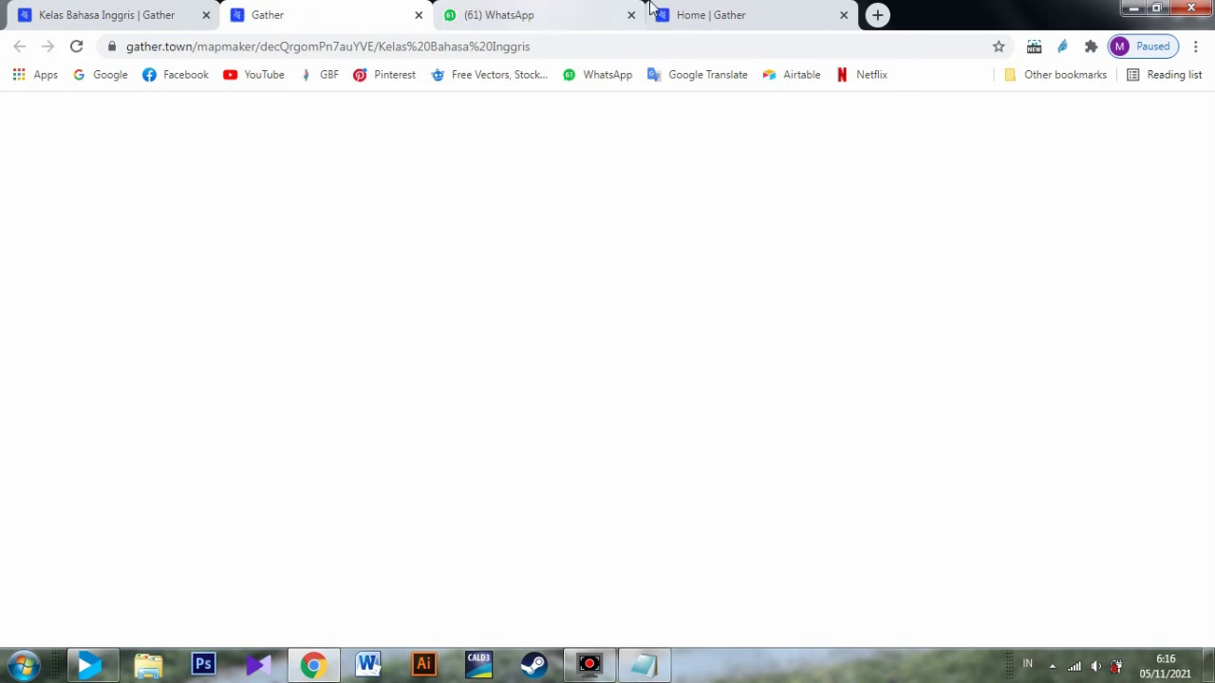
{"action": "left_click", "coordinate": [844, 14]}
{"action": "left_click", "coordinate": [774, 14]}
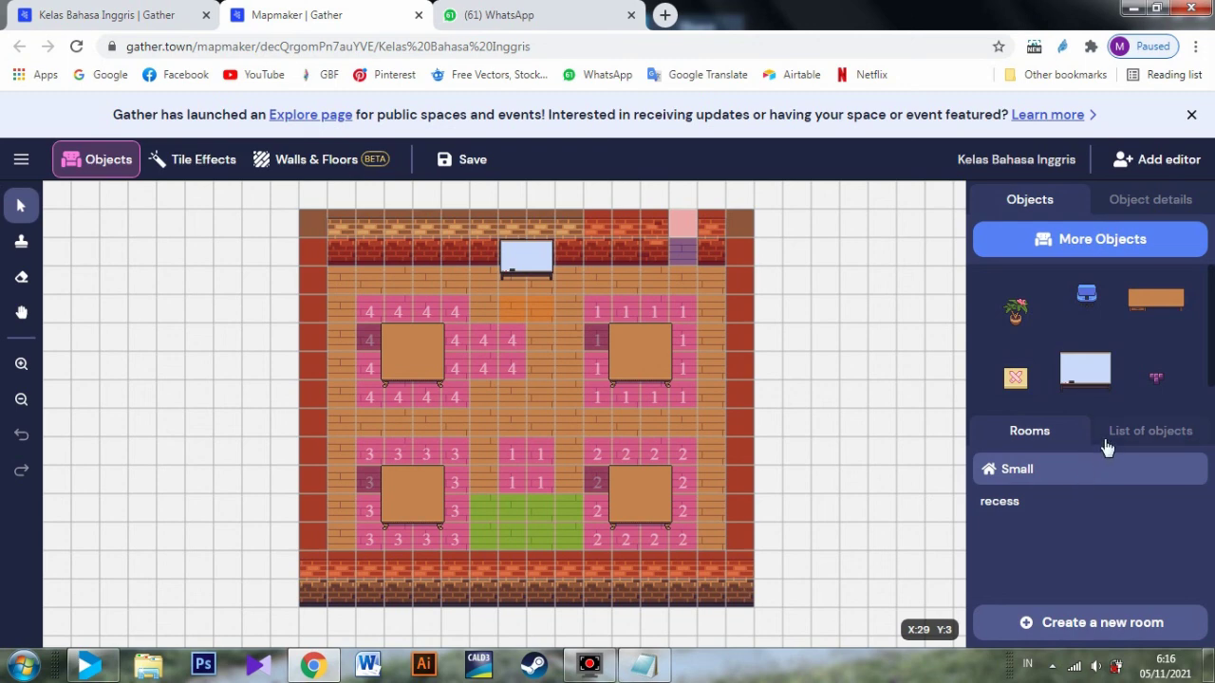
- Delete the recess room from the space permanently and save the map
{"action": "left_click", "coordinate": [1191, 503]}
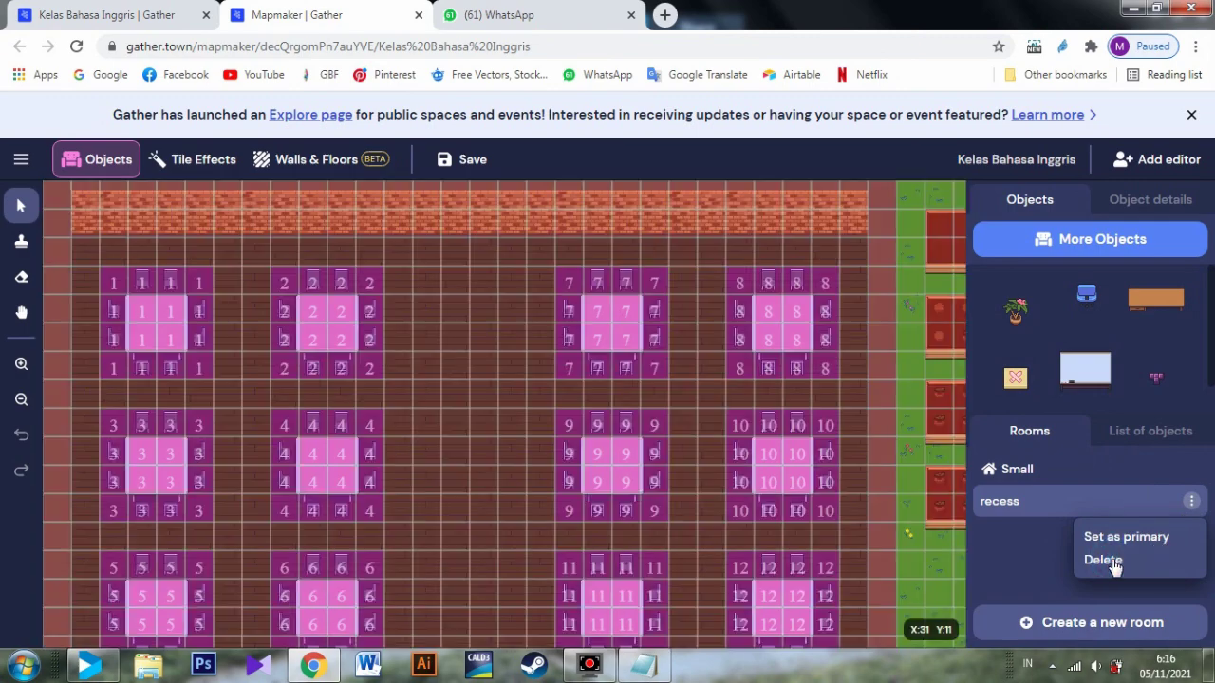
{"action": "left_click", "coordinate": [1102, 560]}
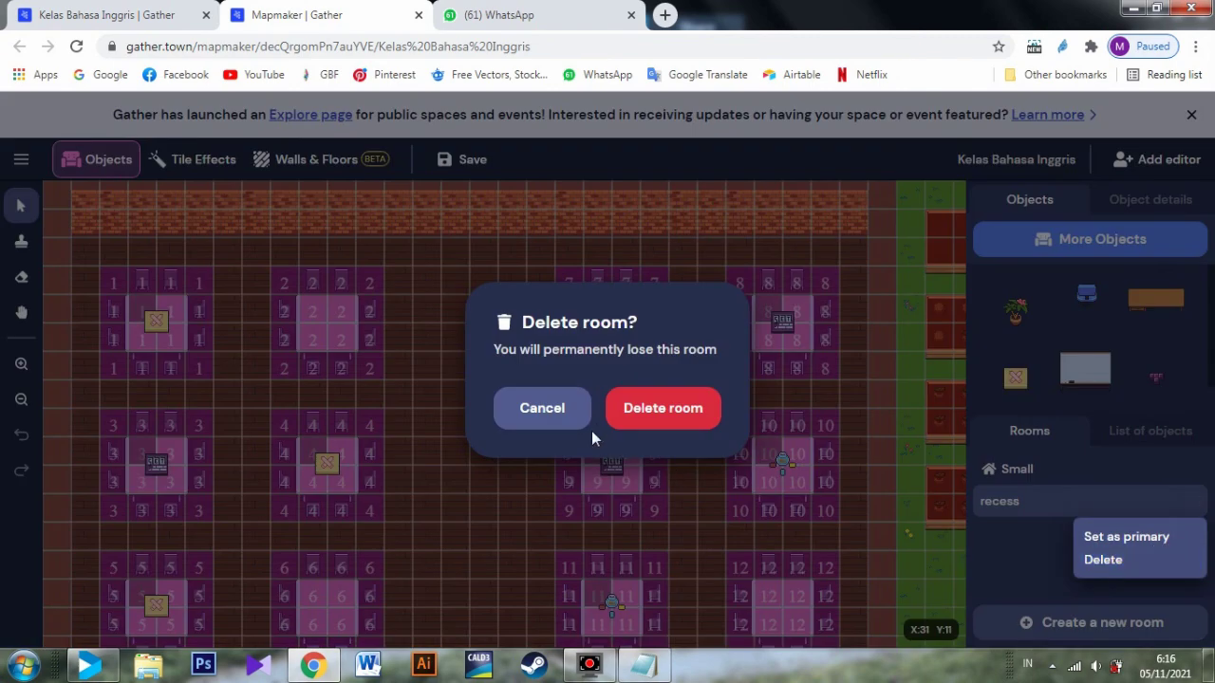
{"action": "left_click", "coordinate": [664, 415]}
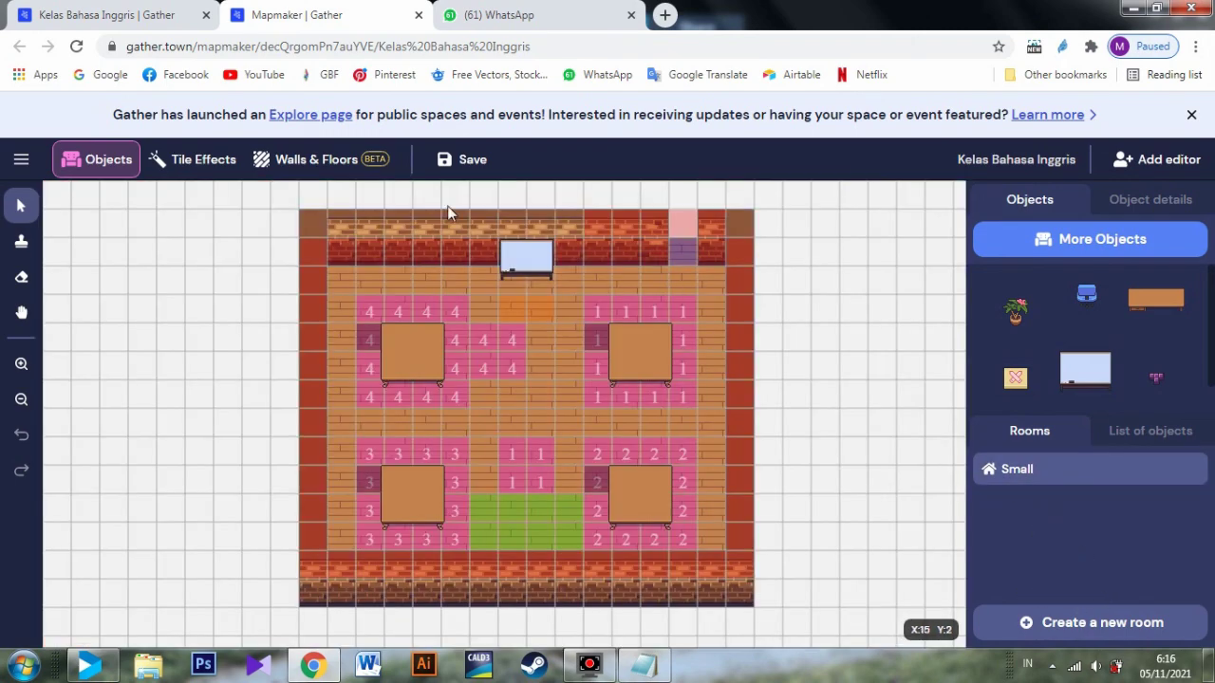
{"action": "left_click", "coordinate": [462, 164]}
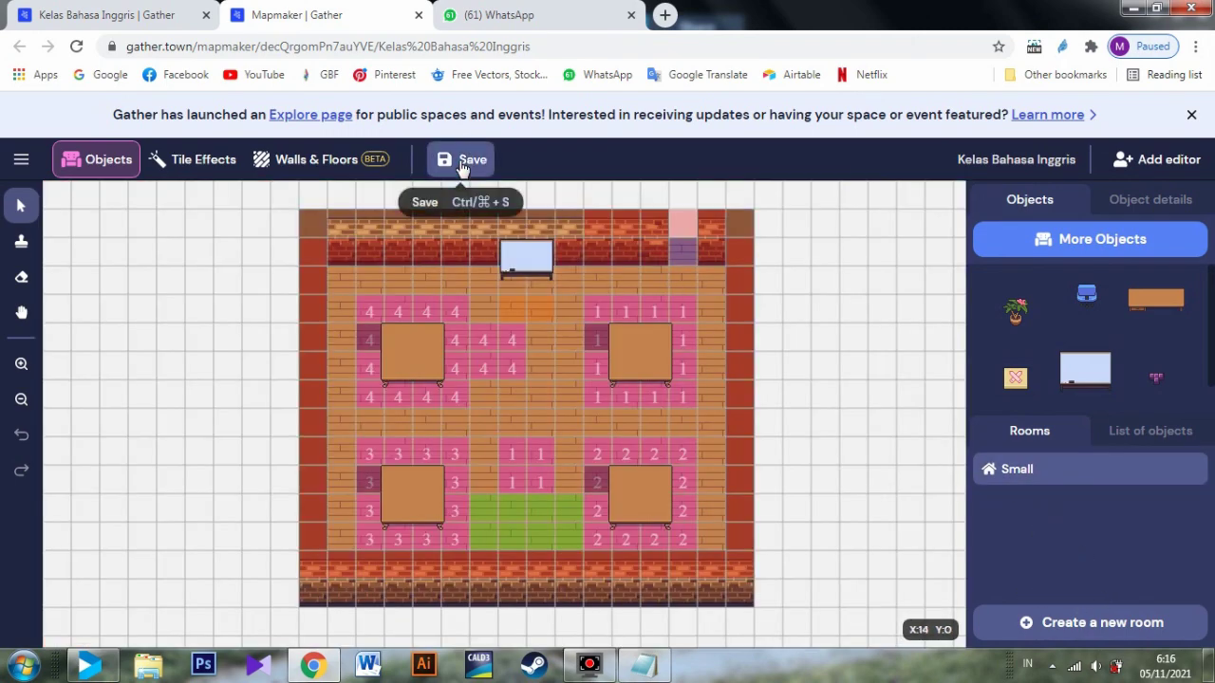
- Close the old space tab, go to the space again from Mapmaker and join the gathering
{"action": "left_click", "coordinate": [207, 16]}
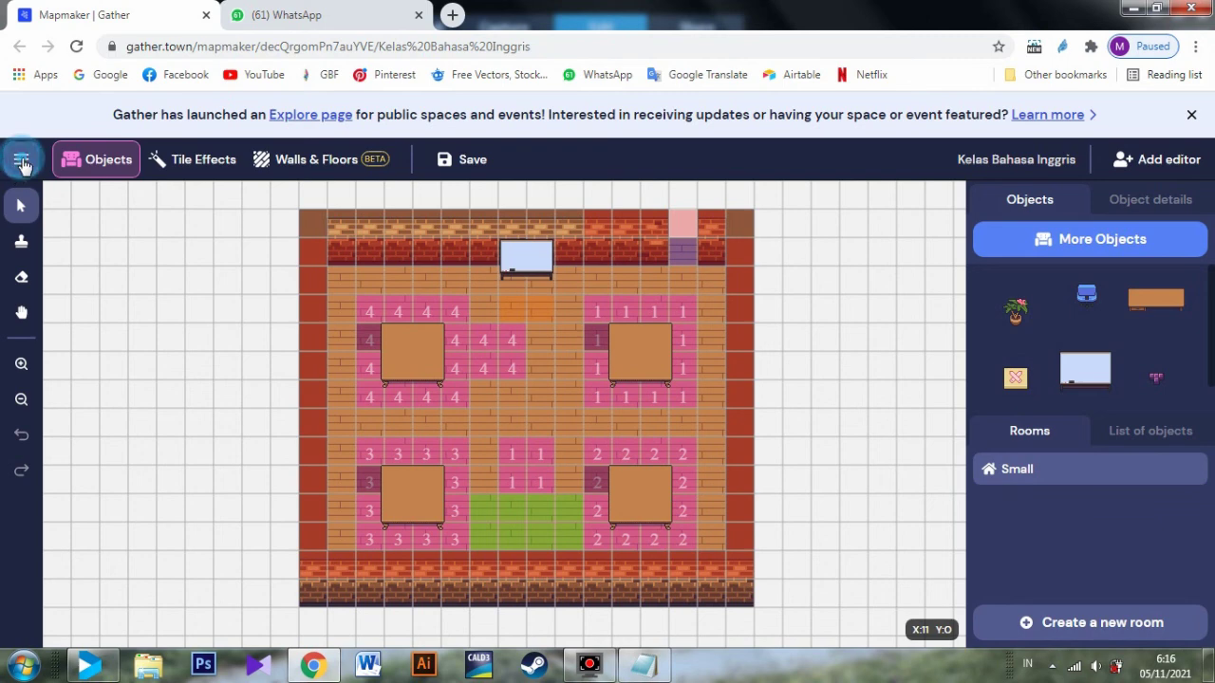
{"action": "left_click", "coordinate": [21, 161]}
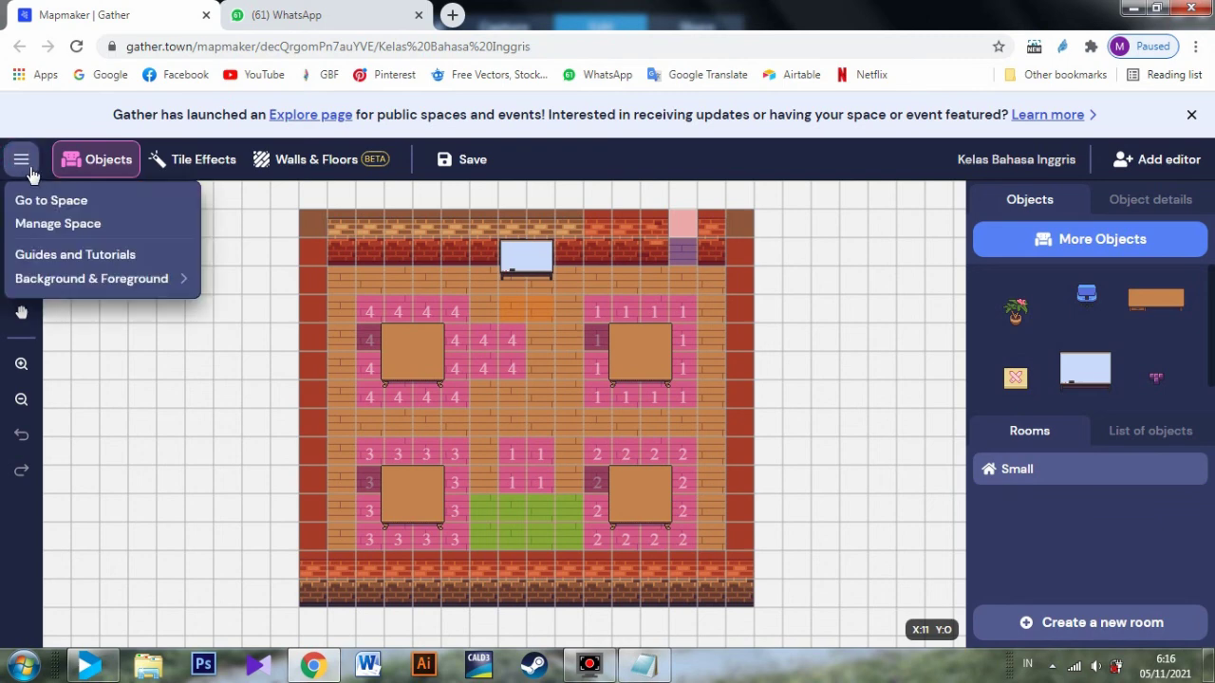
{"action": "left_click", "coordinate": [86, 208]}
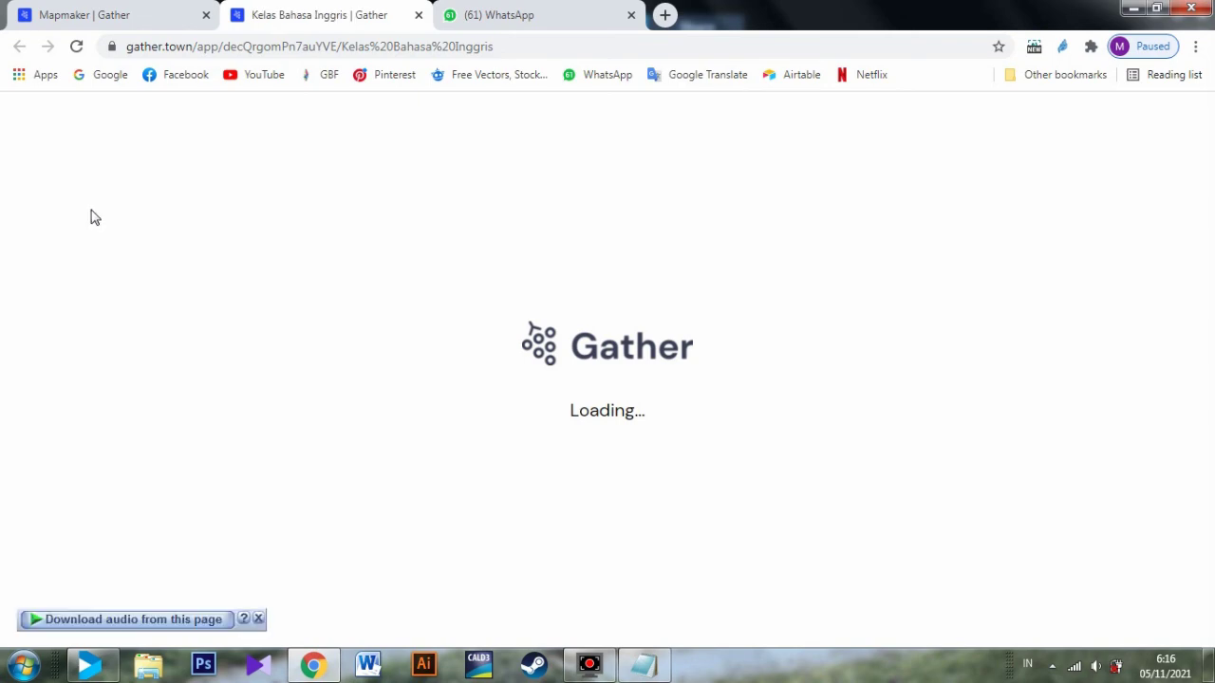
{"action": "left_click", "coordinate": [130, 15]}
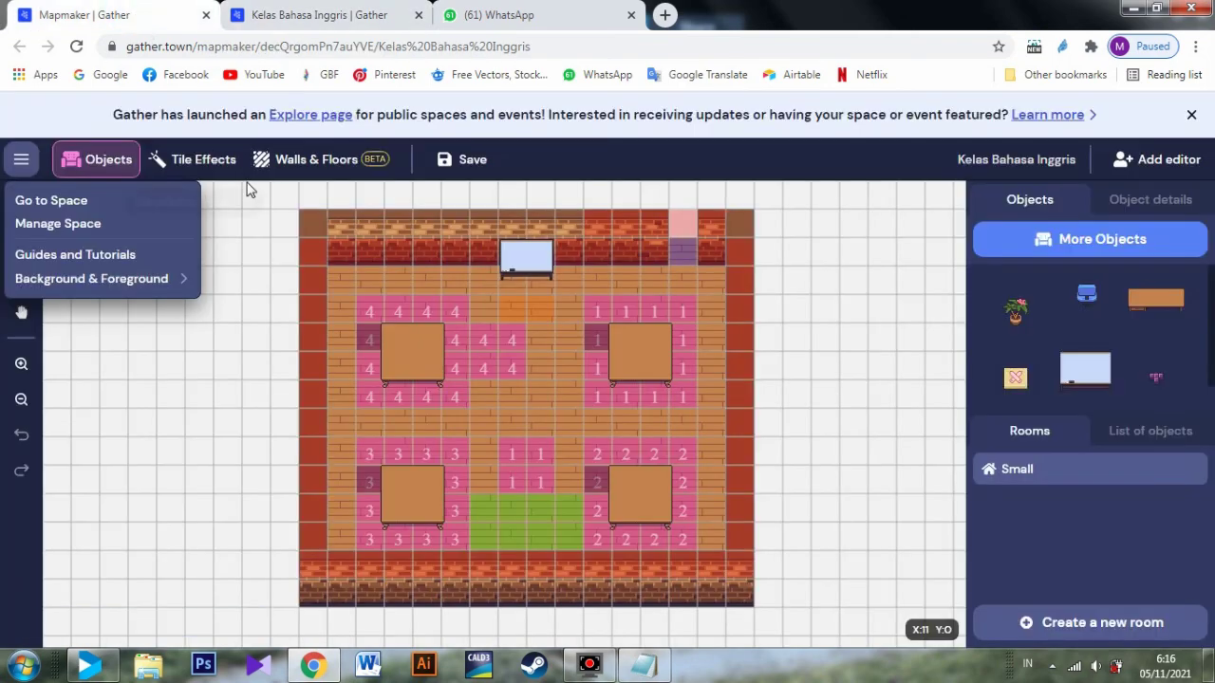
{"action": "scroll", "coordinate": [506, 339], "scroll_direction": "down", "scroll_amount": 3}
{"action": "scroll", "coordinate": [625, 354], "scroll_direction": "up", "scroll_amount": 5}
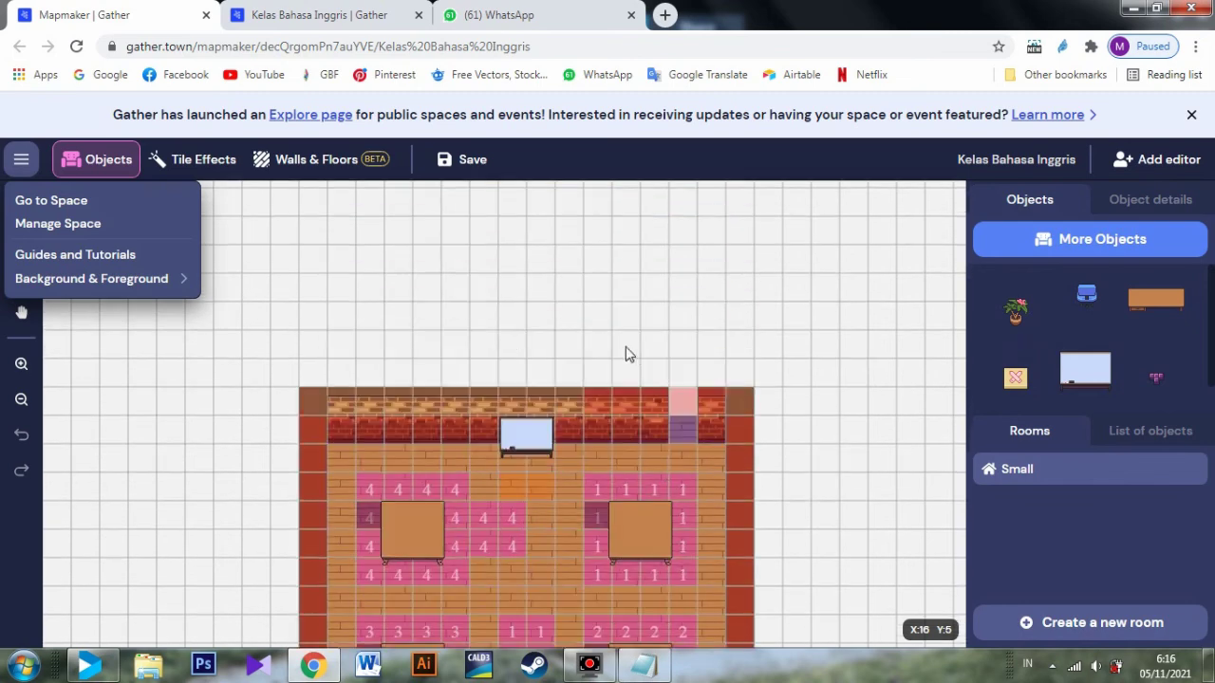
{"action": "scroll", "coordinate": [628, 355], "scroll_direction": "down", "scroll_amount": 3}
{"action": "scroll", "coordinate": [633, 347], "scroll_direction": "up", "scroll_amount": 2}
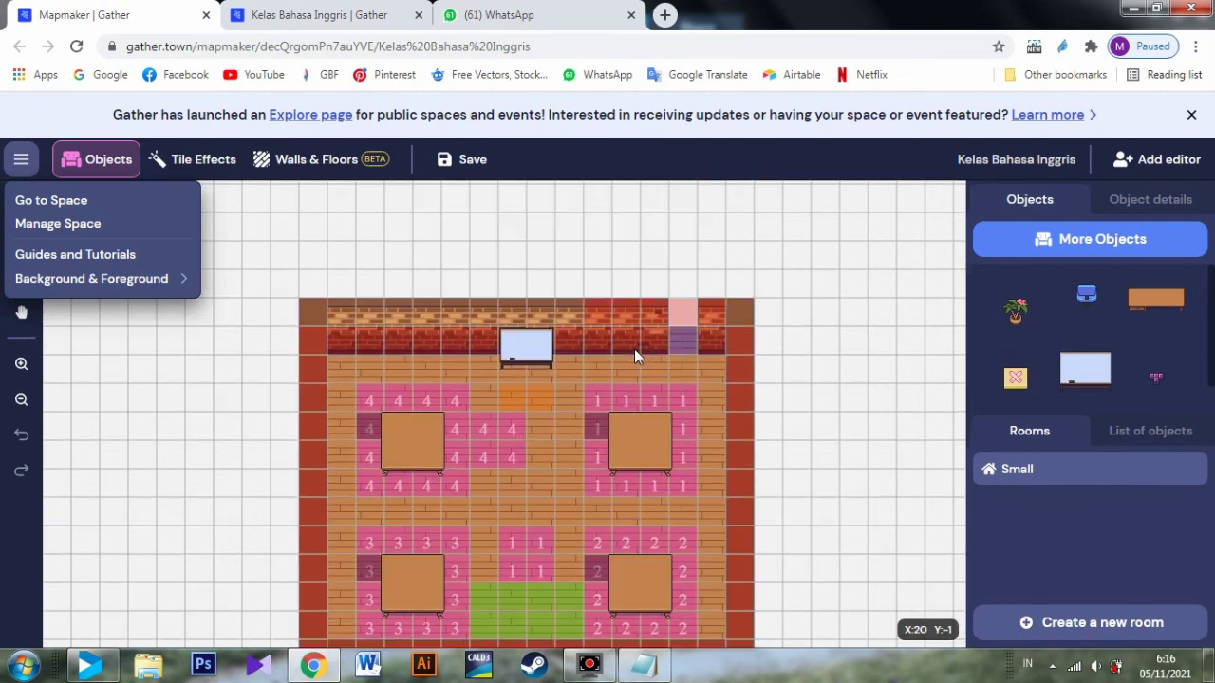
{"action": "scroll", "coordinate": [634, 349], "scroll_direction": "down", "scroll_amount": 1}
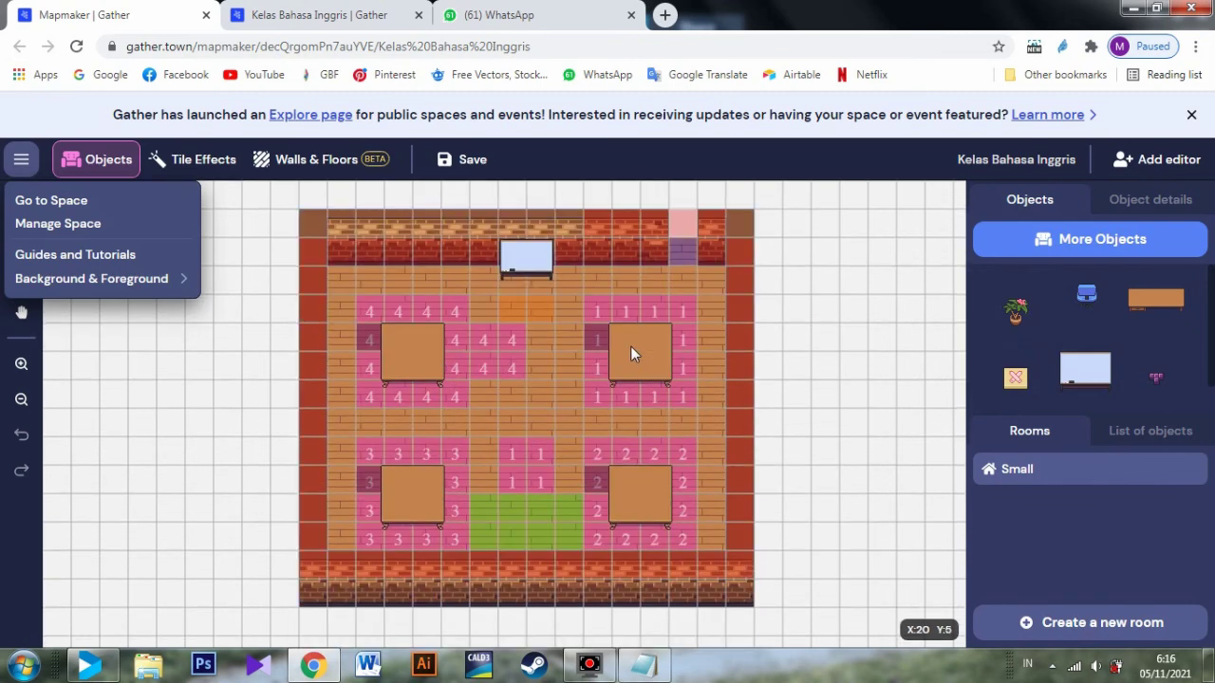
{"action": "left_click", "coordinate": [376, 10]}
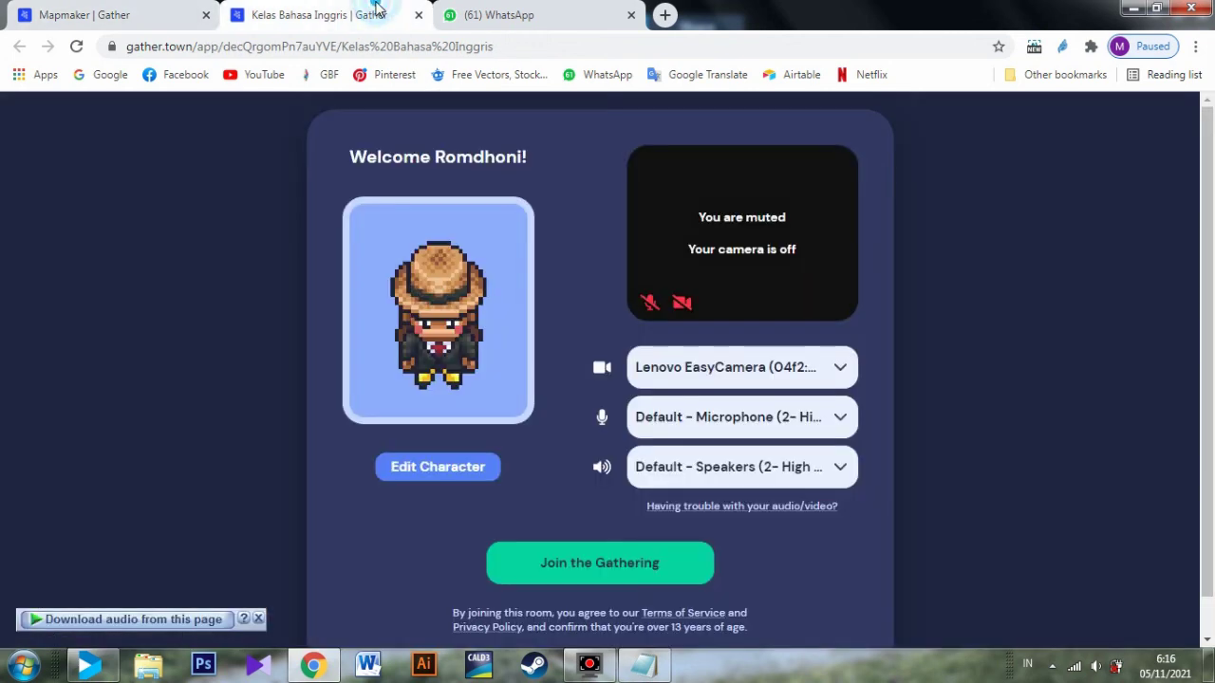
{"action": "left_click", "coordinate": [609, 571]}
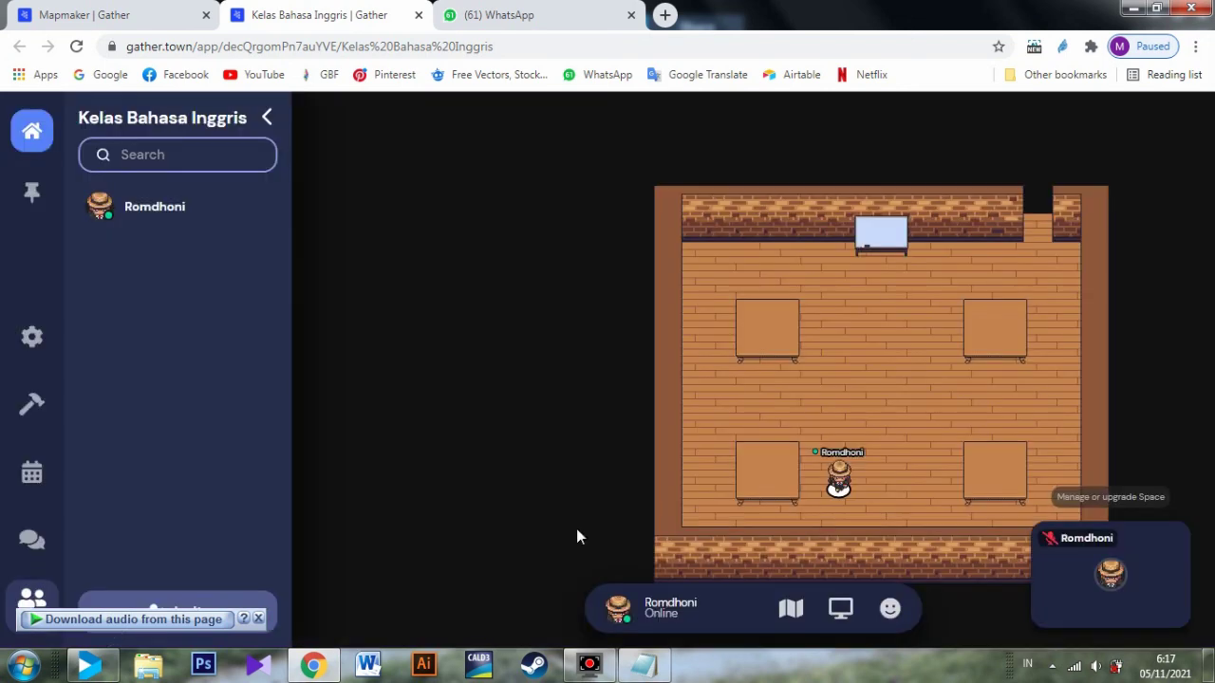
- Walk the avatar right into the lower-right table's private area and along that table's left side
{"action": "key", "text": "Right"}
{"action": "key", "text": "Right"}
{"action": "key", "text": "Right"}
{"action": "key", "text": "Right"}
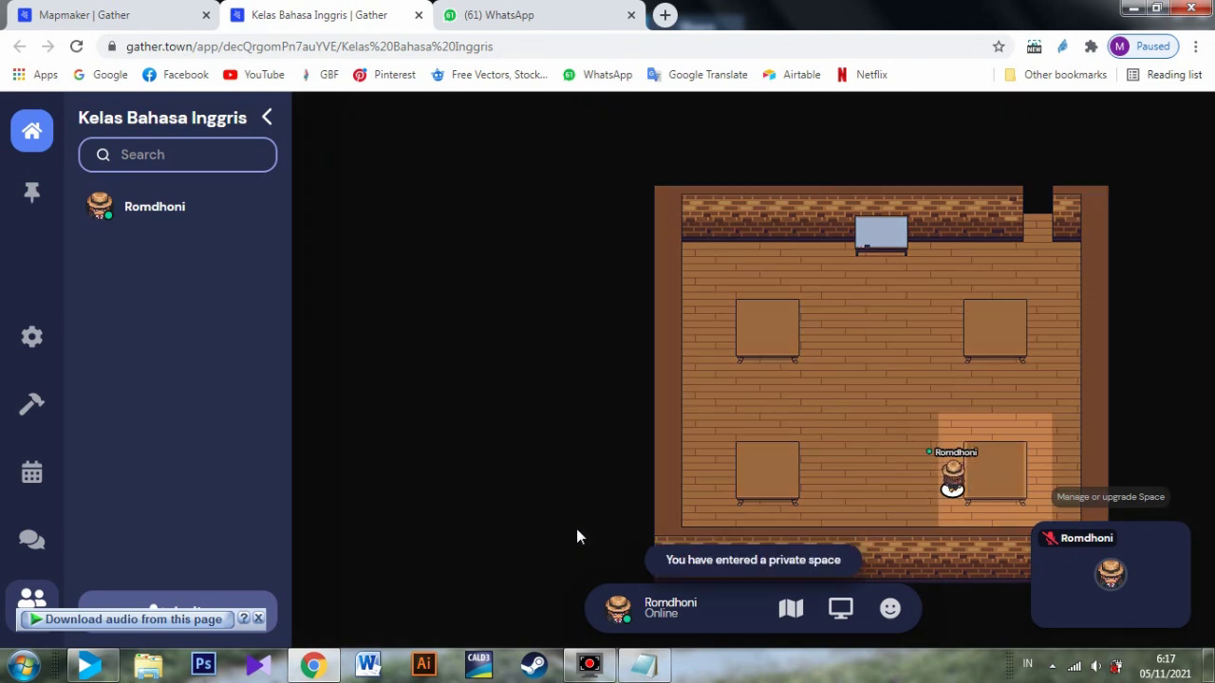
{"action": "key", "text": "Up"}
{"action": "key", "text": "Up"}
{"action": "key", "text": "Down"}
{"action": "key", "text": "Down"}
{"action": "key", "text": "Down"}
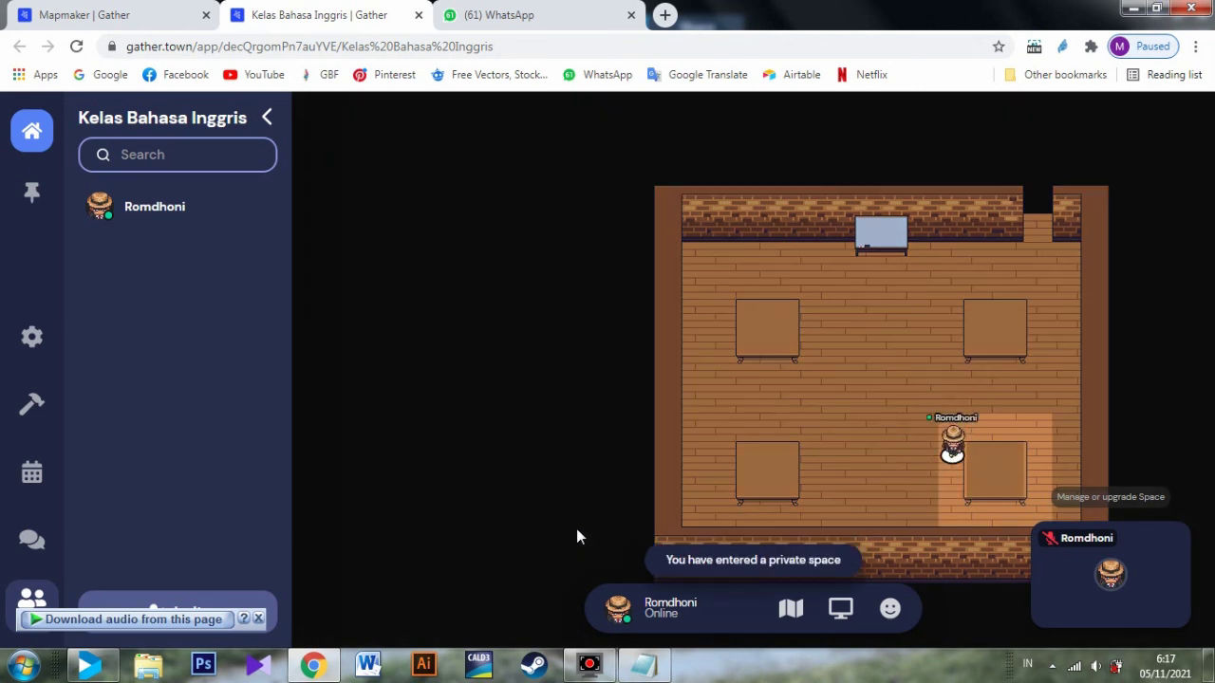
- Walk the avatar around the lower-right table, past its upper right corner and back to its lower left corner
{"action": "key", "text": "Right"}
{"action": "key", "text": "Right"}
{"action": "key", "text": "Right"}
{"action": "key", "text": "Up"}
{"action": "key", "text": "Up"}
{"action": "key", "text": "Up"}
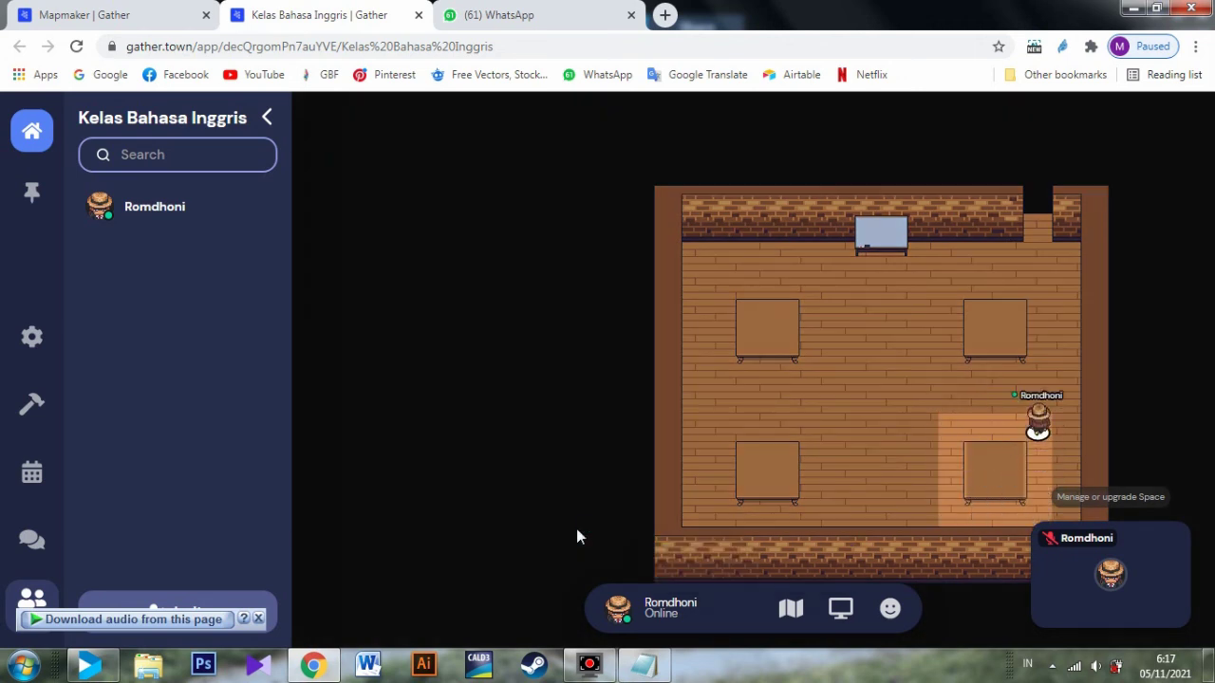
{"action": "key", "text": "Left"}
{"action": "key", "text": "Left"}
{"action": "key", "text": "Left"}
{"action": "key", "text": "Down"}
{"action": "key", "text": "Down"}
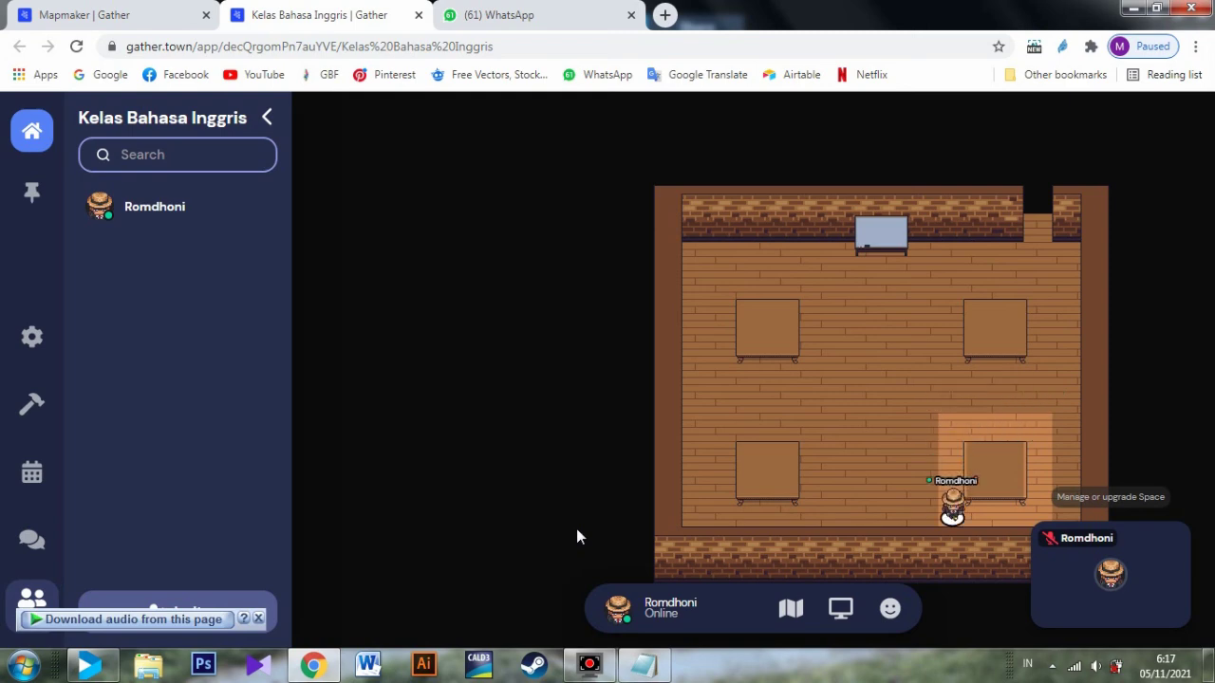
- Walk the avatar up into the upper-right table's private area
{"action": "key", "text": "Up"}
{"action": "key", "text": "Up"}
{"action": "key", "text": "Up"}
{"action": "key", "text": "Up"}
{"action": "key", "text": "Up"}
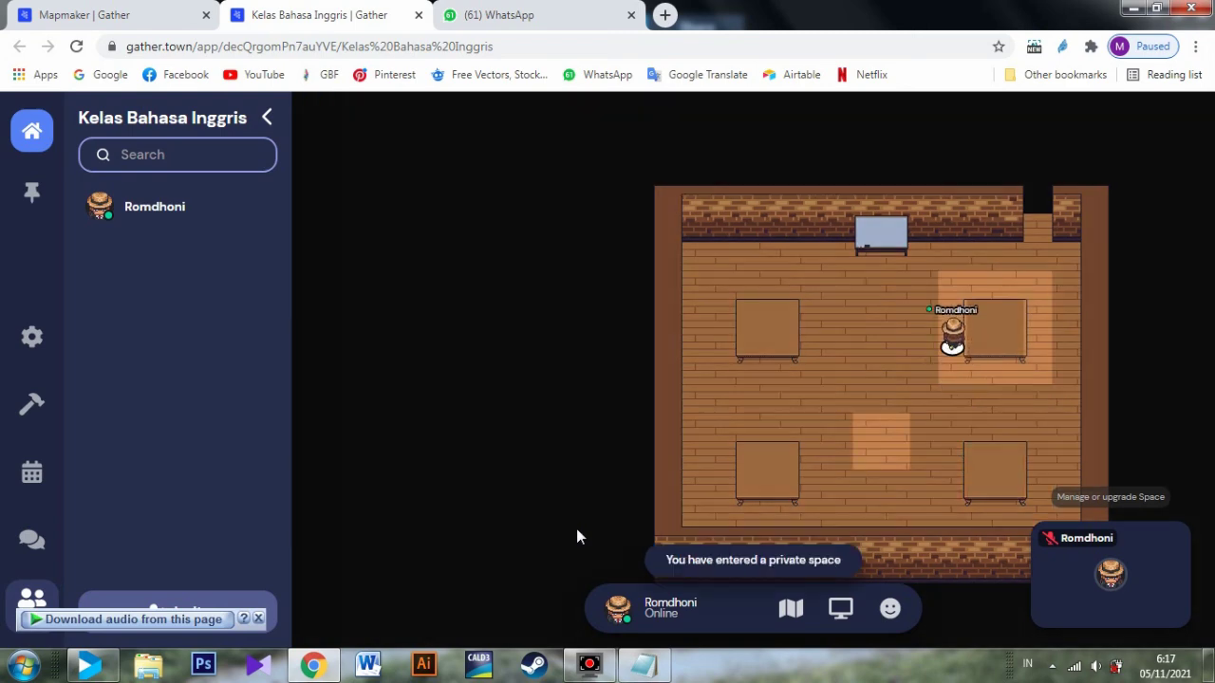
{"action": "key", "text": "Down"}
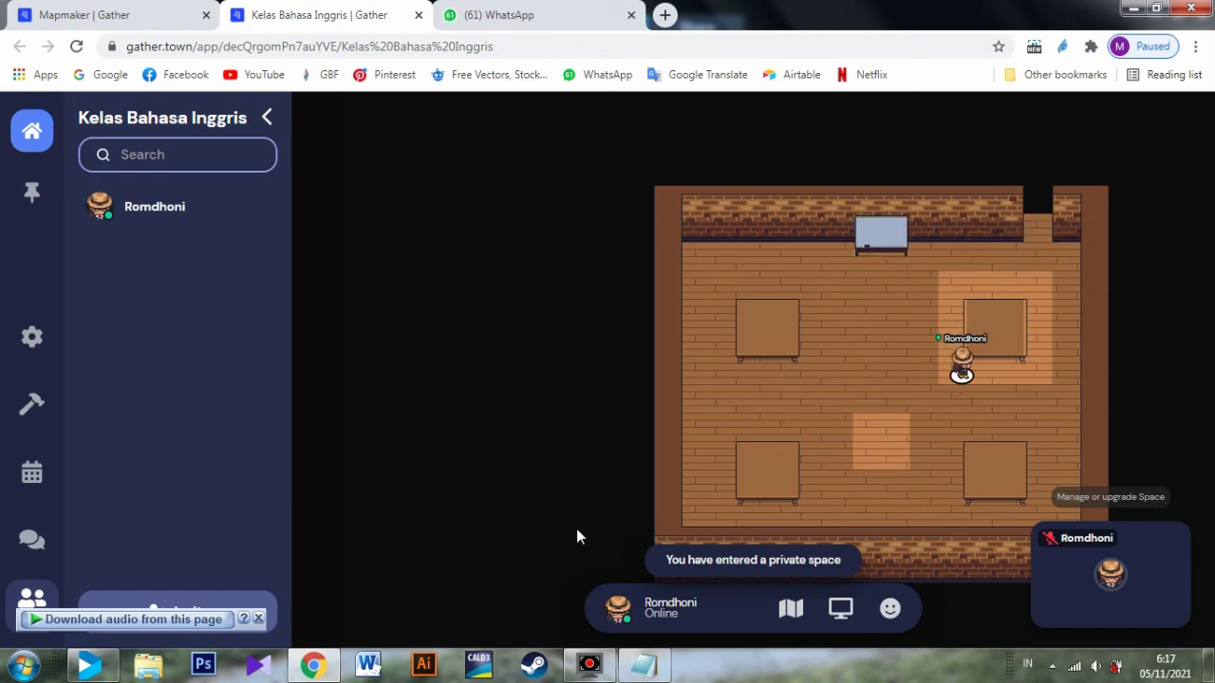
- Walk the avatar right below the upper-right table and back left out of its private area
{"action": "key", "text": "Right"}
{"action": "key", "text": "Right"}
{"action": "key", "text": "Right"}
{"action": "key", "text": "Left"}
{"action": "key", "text": "Left"}
{"action": "key", "text": "Left"}
{"action": "key", "text": "Left"}
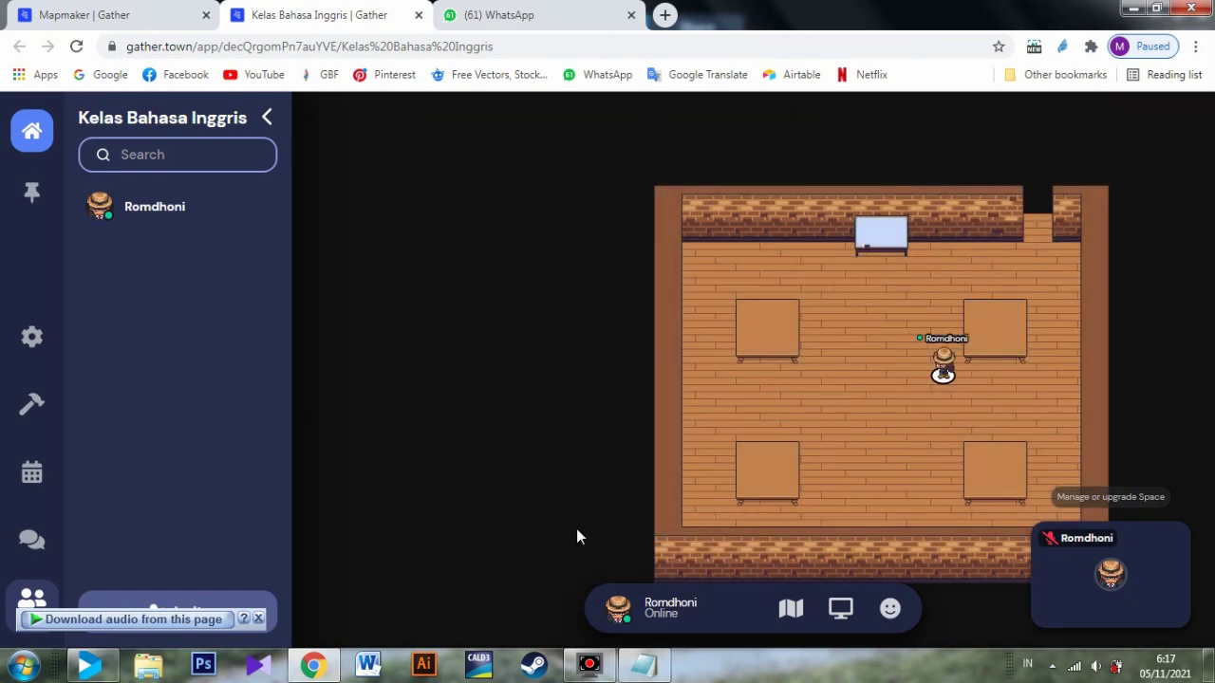
- Walk the avatar up and left onto the spotlight tile in front of the whiteboard
{"action": "key", "text": "Up"}
{"action": "key", "text": "Up"}
{"action": "key", "text": "Up"}
{"action": "key", "text": "Left"}
{"action": "key", "text": "Left"}
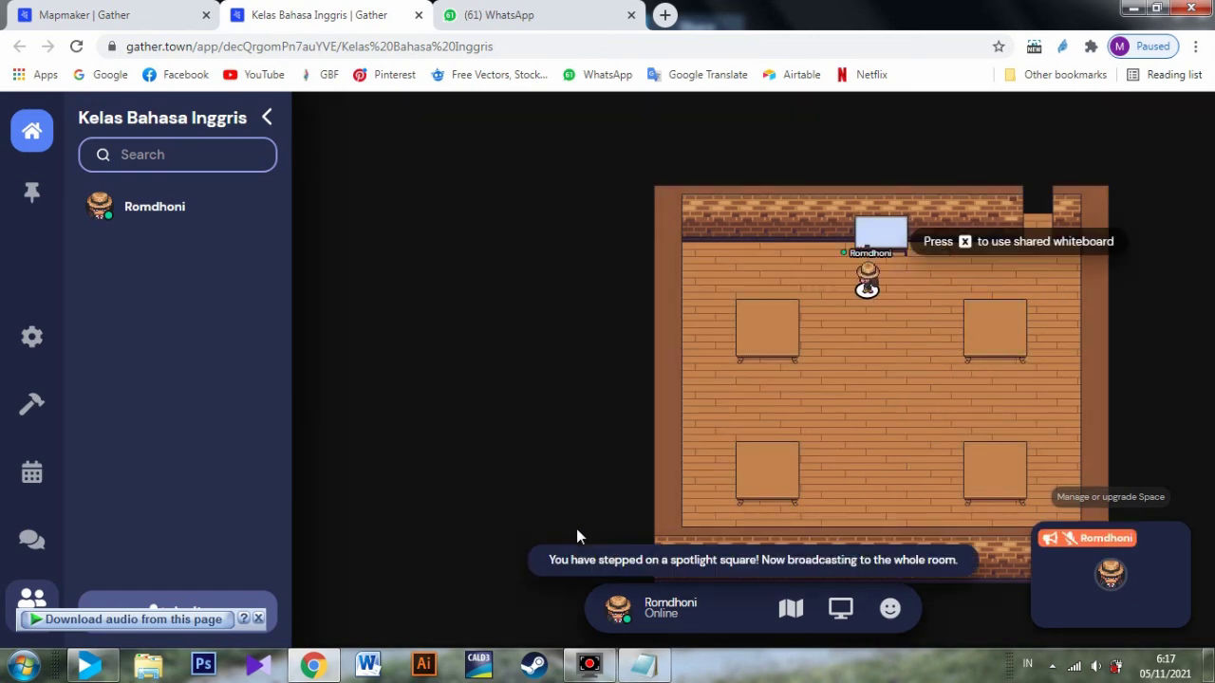
{"action": "key", "text": "Up"}
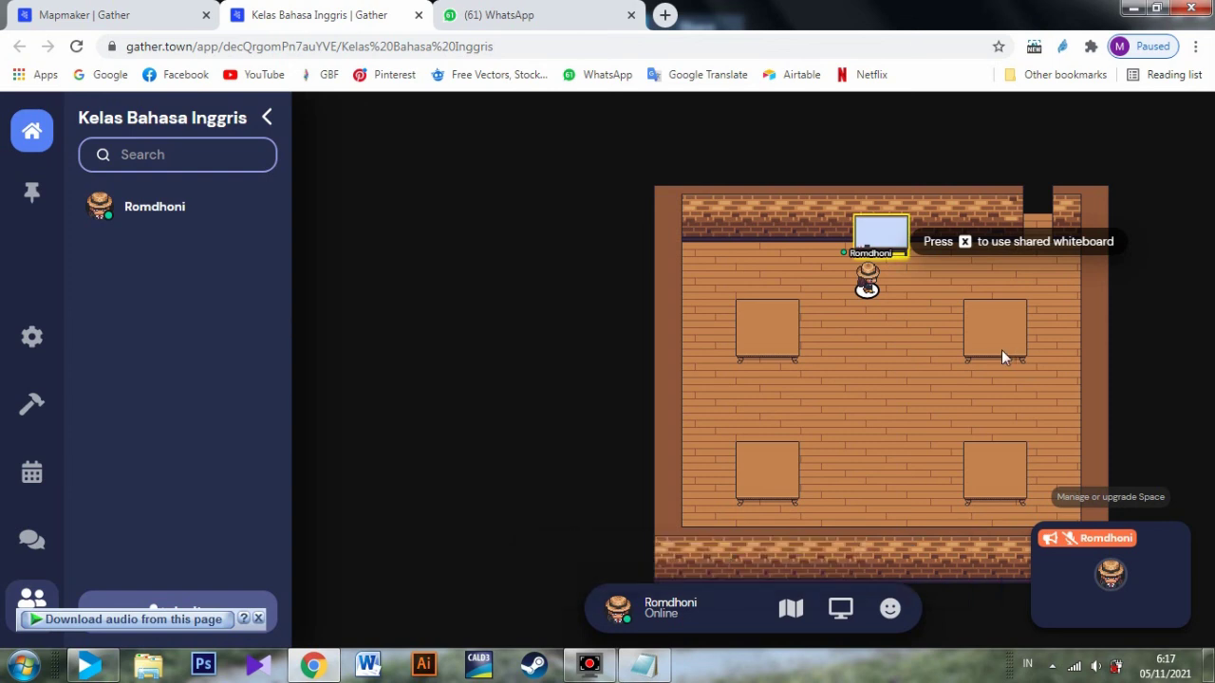
- Walk the avatar right into the upper-right table's private area and back to the whiteboard
{"action": "key", "text": "Right"}
{"action": "key", "text": "Right"}
{"action": "key", "text": "Right"}
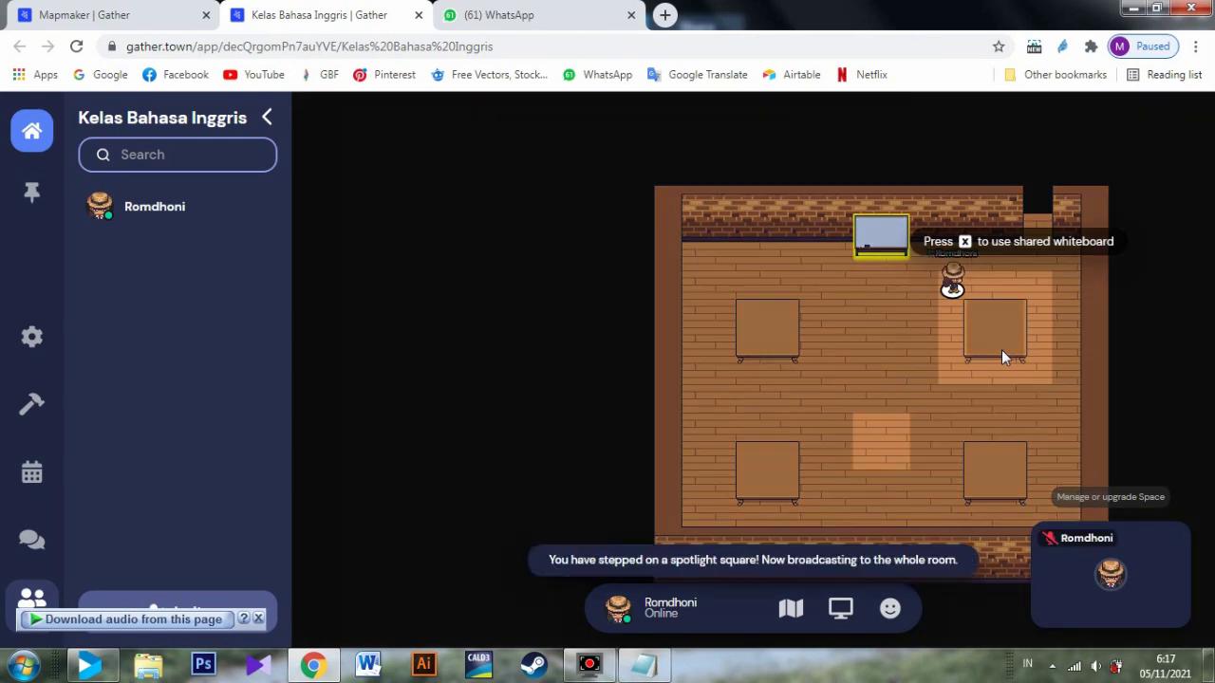
{"action": "key", "text": "Left"}
{"action": "key", "text": "Left"}
{"action": "key", "text": "Left"}
- Walk the avatar down into the small private area between the lower tables, and view the available emotes
{"action": "key", "text": "Down"}
{"action": "key", "text": "Down"}
{"action": "key", "text": "Down"}
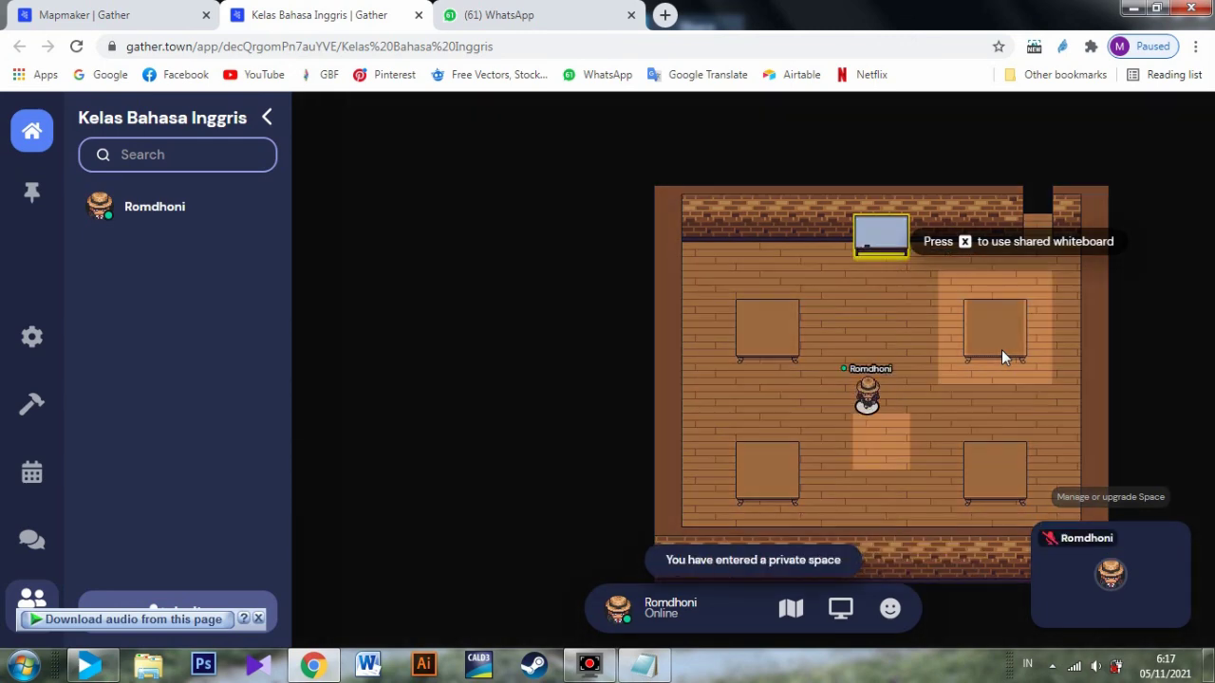
{"action": "key", "text": "Up"}
{"action": "key", "text": "Down"}
{"action": "key", "text": "Down"}
{"action": "key", "text": "Down"}
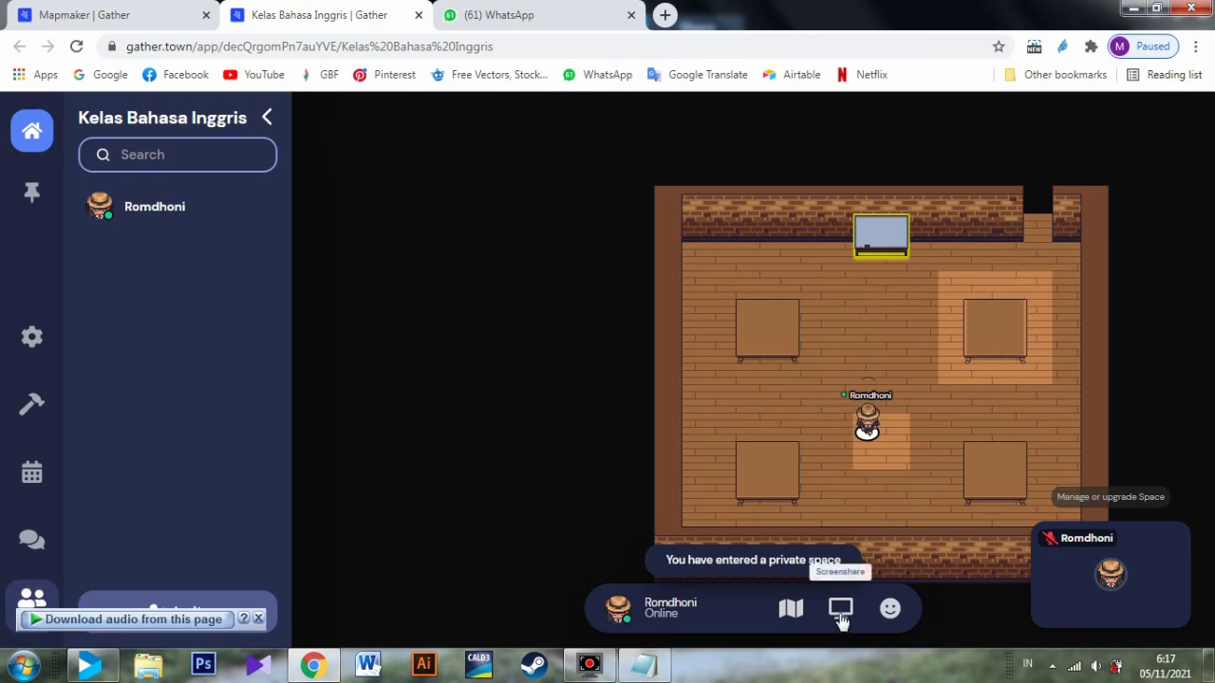
{"action": "left_click", "coordinate": [892, 610]}
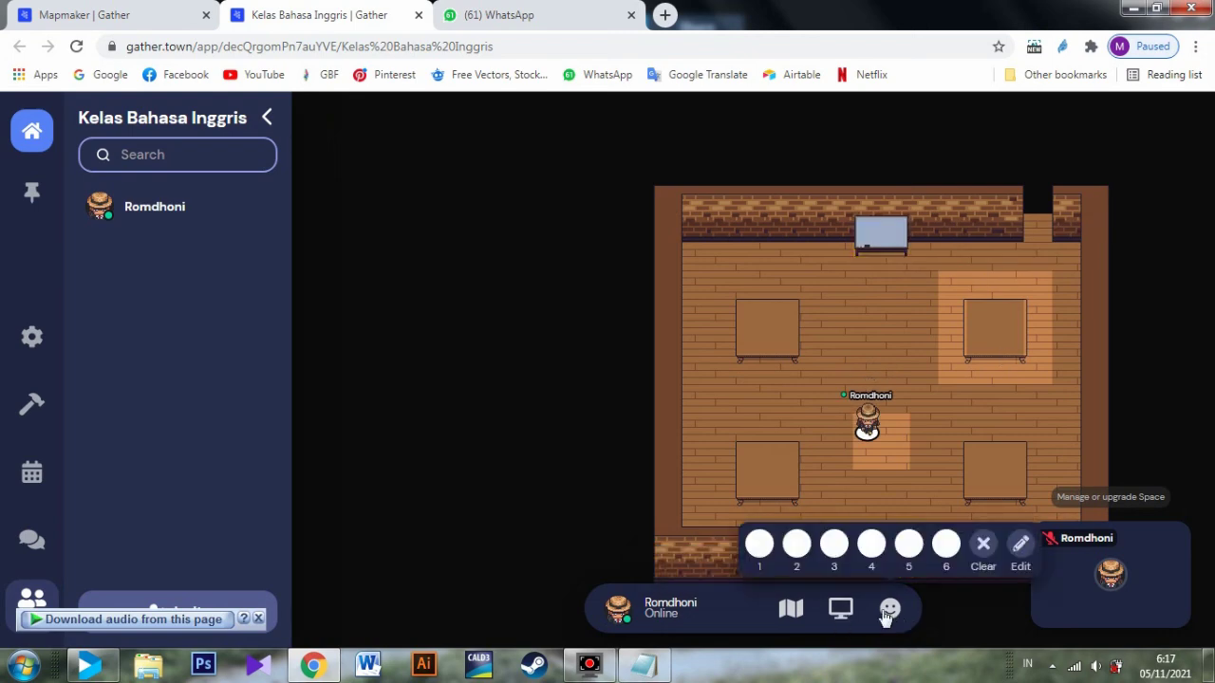
{"action": "left_click", "coordinate": [994, 385]}
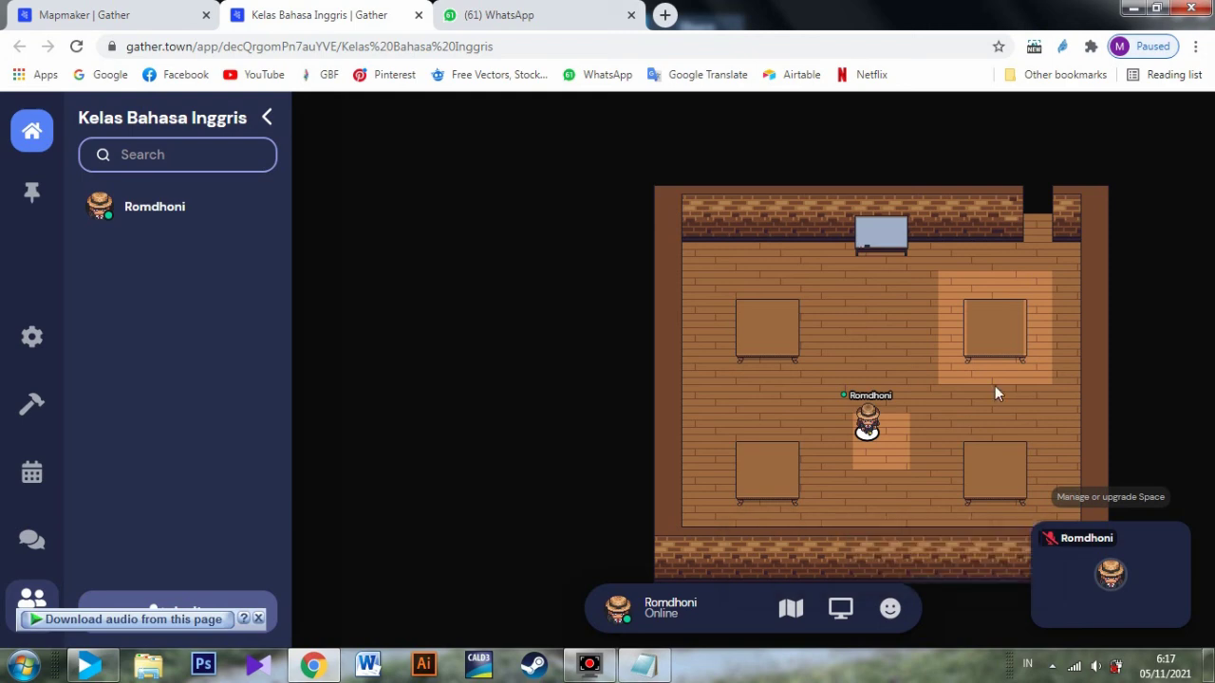
- Walk the avatar left into the lower-left table's private area
{"action": "key", "text": "Up"}
{"action": "key", "text": "Left"}
{"action": "key", "text": "Left"}
{"action": "key", "text": "Left"}
{"action": "key", "text": "Down"}
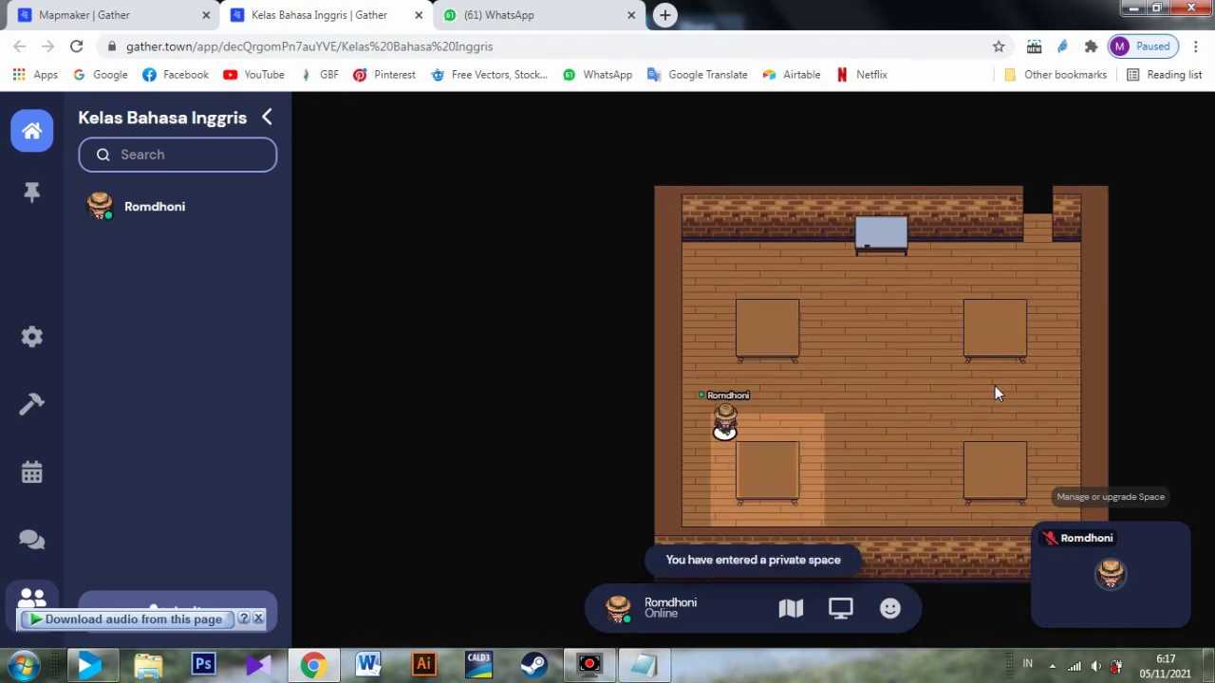
- Walk the avatar out of the lower-left private area and right between the table rows to the right wall
{"action": "key", "text": "Left"}
{"action": "key", "text": "Up"}
{"action": "key", "text": "Right"}
{"action": "key", "text": "Right"}
{"action": "key", "text": "Right"}
{"action": "key", "text": "Right"}
{"action": "key", "text": "Right"}
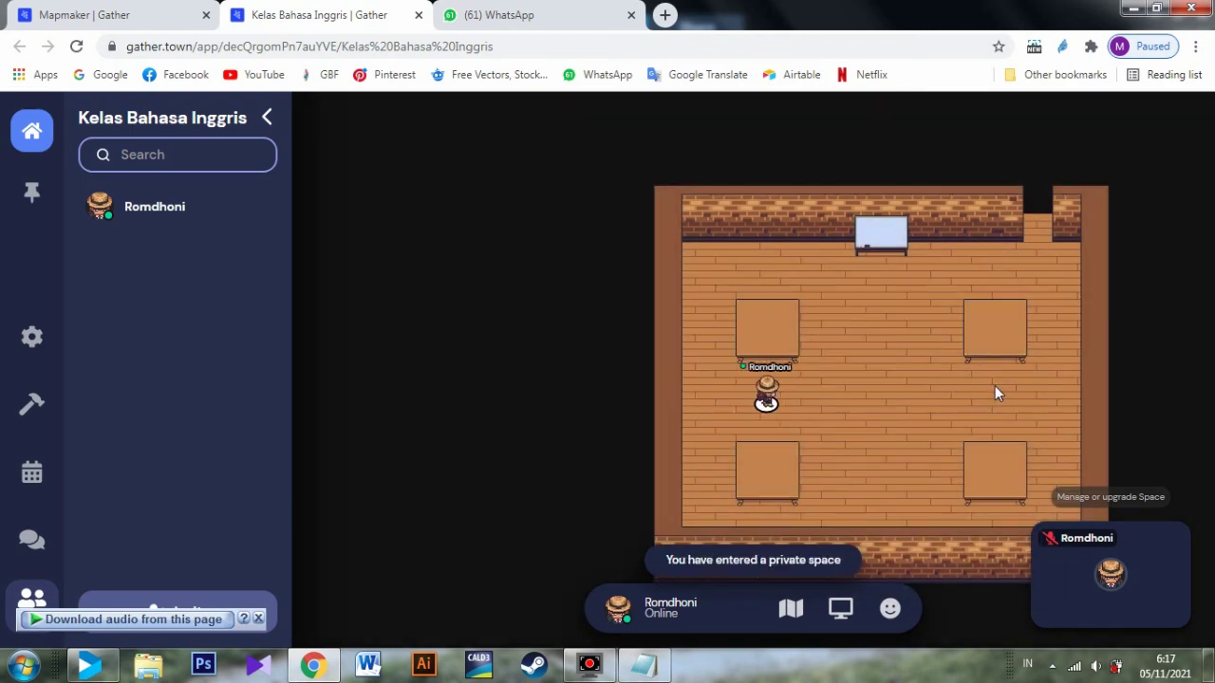
{"action": "key", "text": "Right"}
{"action": "key", "text": "Right"}
{"action": "key", "text": "Right"}
{"action": "key", "text": "Right"}
{"action": "key", "text": "Right"}
{"action": "key", "text": "Right"}
{"action": "key", "text": "Right"}
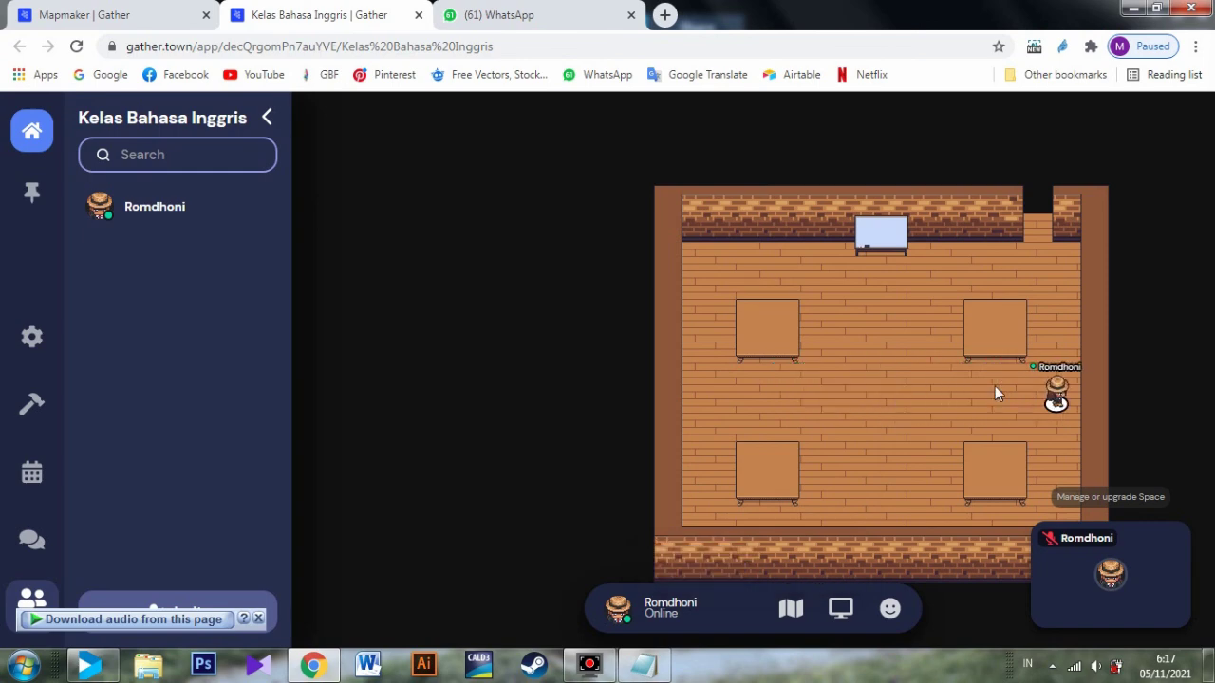
- Walk the avatar back left to the middle of the room and up toward the whiteboard
{"action": "key", "text": "Left"}
{"action": "key", "text": "Left"}
{"action": "key", "text": "Left"}
{"action": "key", "text": "Left"}
{"action": "key", "text": "Left"}
{"action": "key", "text": "Left"}
{"action": "key", "text": "Up"}
{"action": "key", "text": "Up"}
{"action": "key", "text": "Up"}
{"action": "key", "text": "Up"}
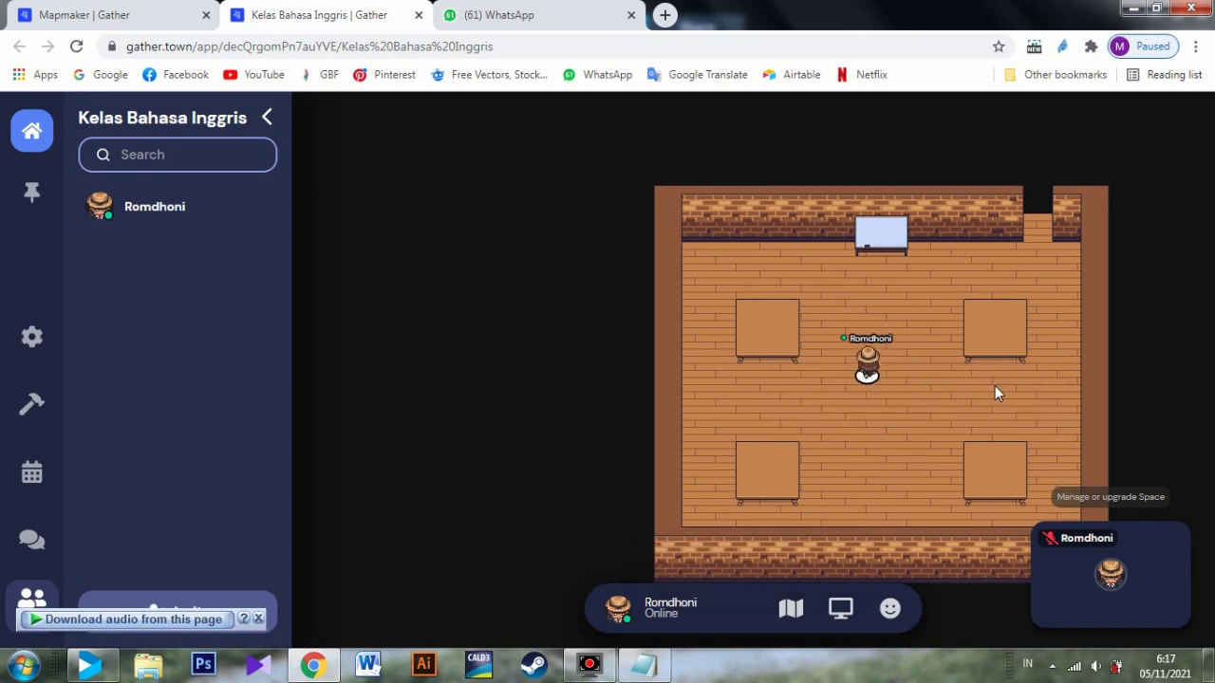
- Walk the avatar straight down the middle of the room to the lower wall
{"action": "key", "text": "Down"}
{"action": "key", "text": "Down"}
{"action": "key", "text": "Down"}
{"action": "key", "text": "Down"}
{"action": "key", "text": "Down"}
{"action": "key", "text": "Down"}
{"action": "key", "text": "Down"}
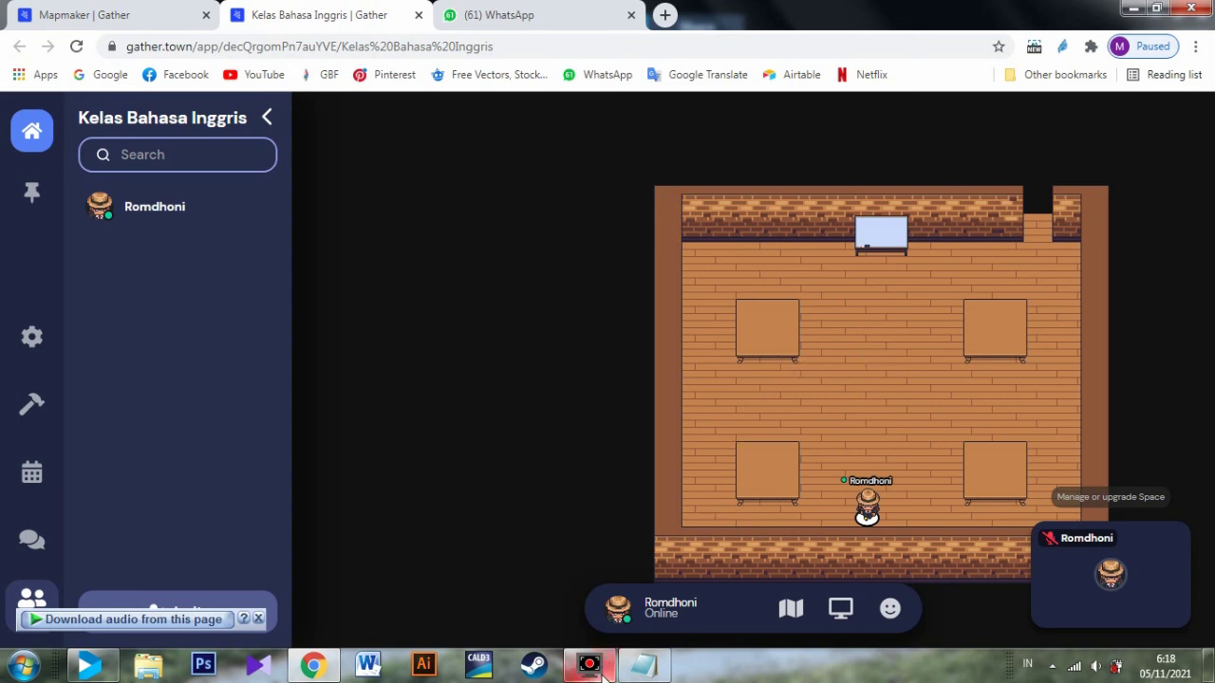
{"action": "mouse_move", "coordinate": [602, 676]}
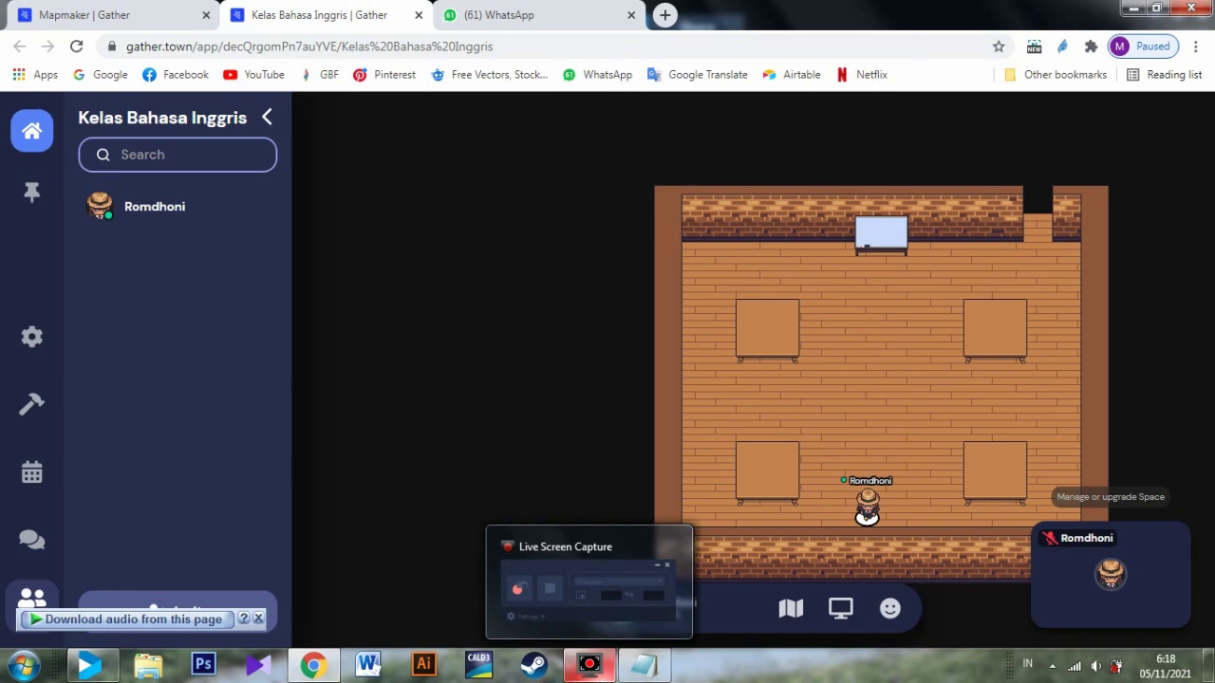